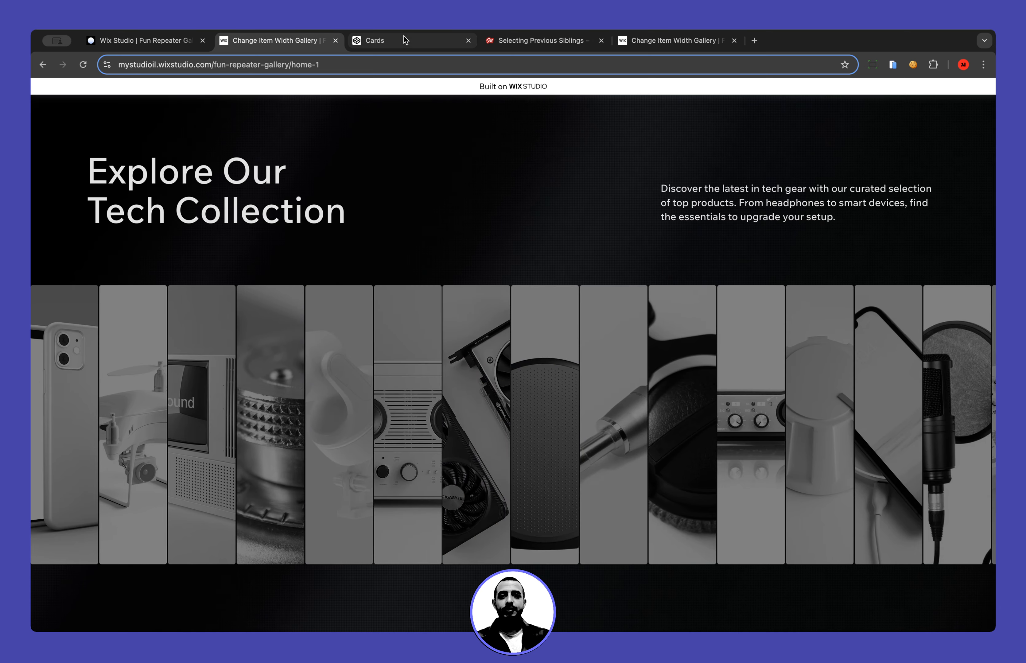
# Review the Cards CodePen demo and the Frontend Masters article on selecting previous siblings in CSS.
pyautogui.click(405, 40)
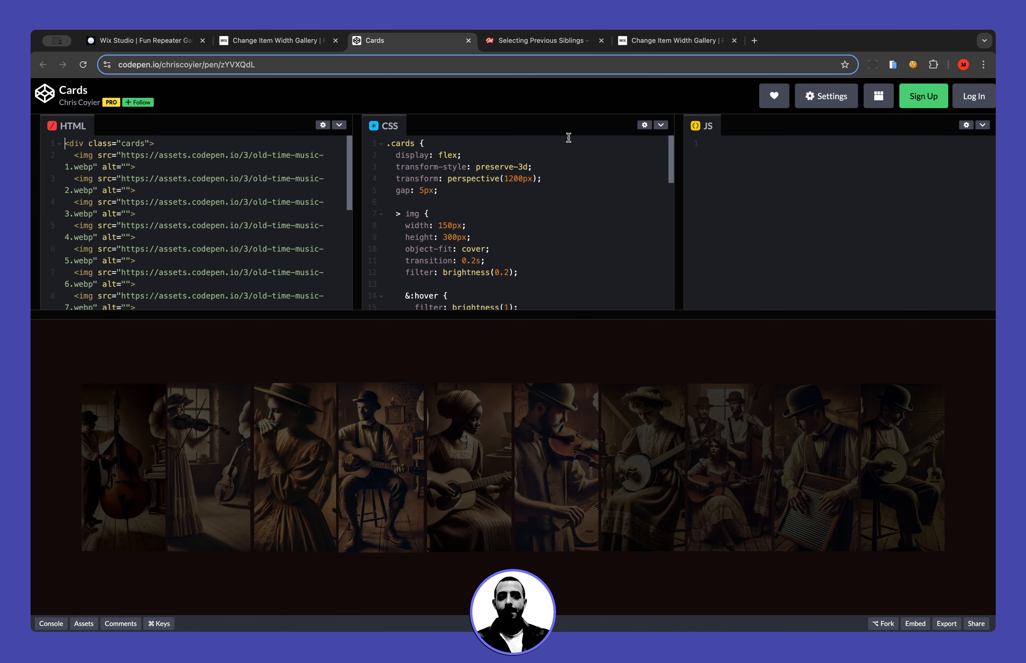
pyautogui.click(533, 43)
pyautogui.scroll(-15, 473, 364)
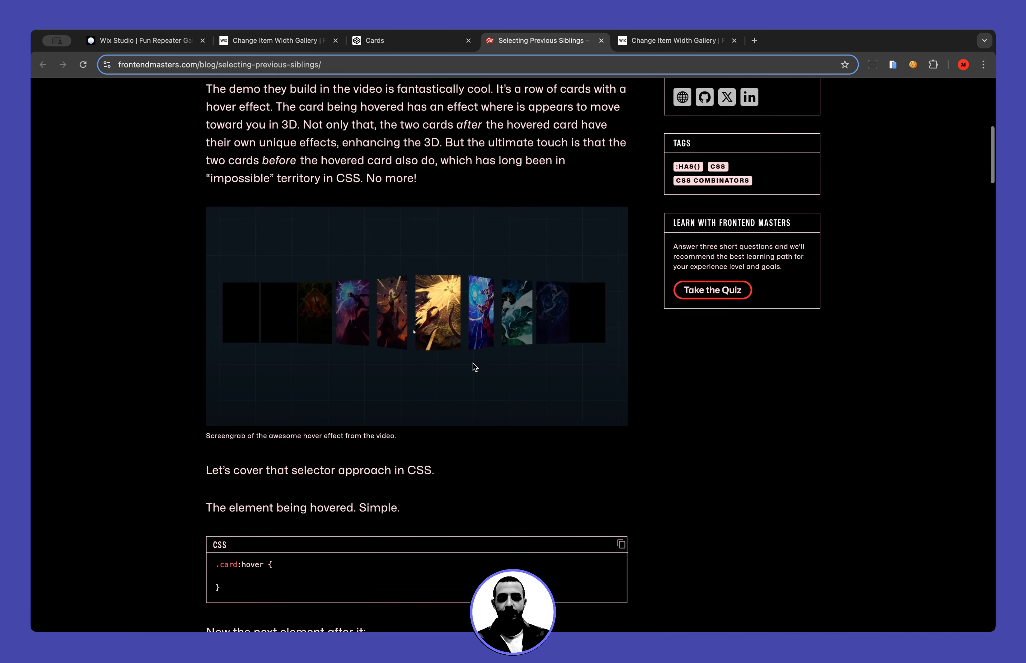
pyautogui.scroll(-2, 473, 363)
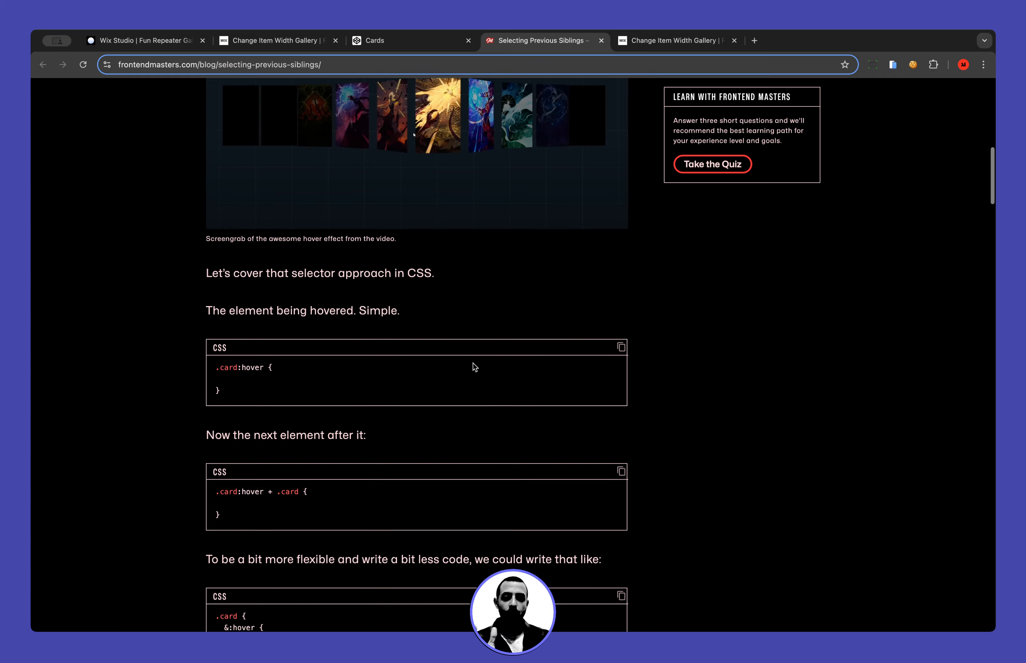
pyautogui.scroll(5, 473, 364)
pyautogui.scroll(-15, 474, 367)
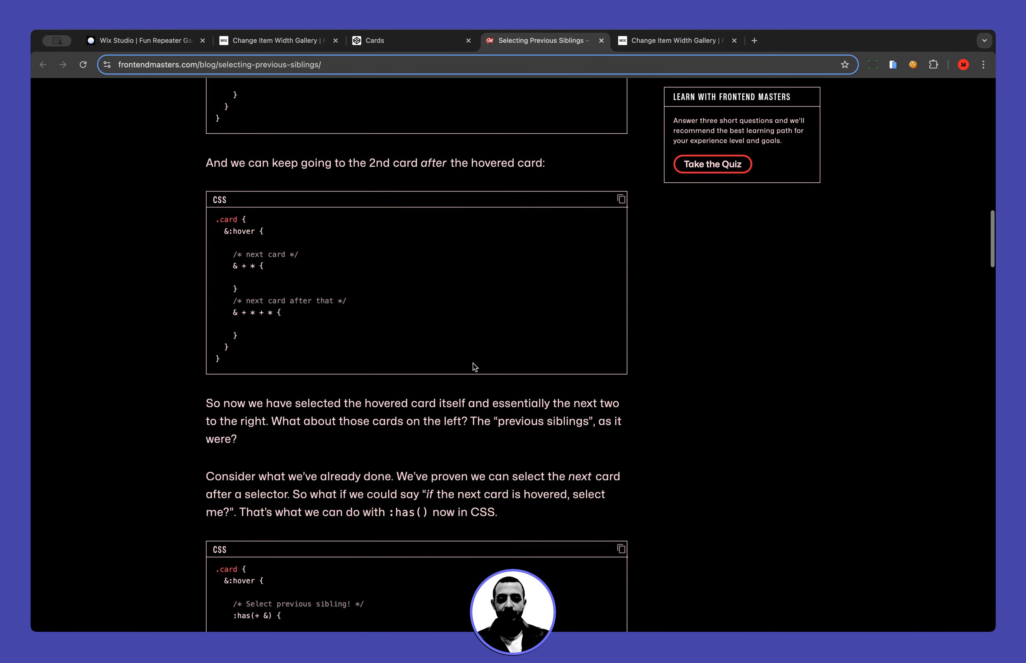
pyautogui.hotkey('ctrl', 'shift', 'Tab')
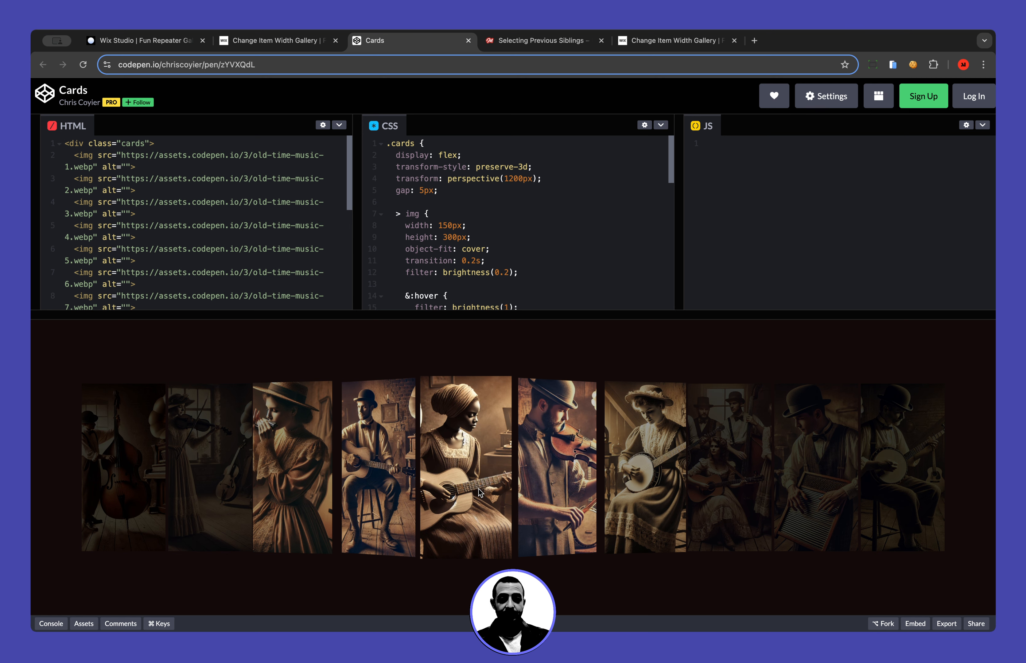
# Close the CodePen and Frontend Masters pages, and view the live portrait gallery and tech collection pages.
pyautogui.click(468, 40)
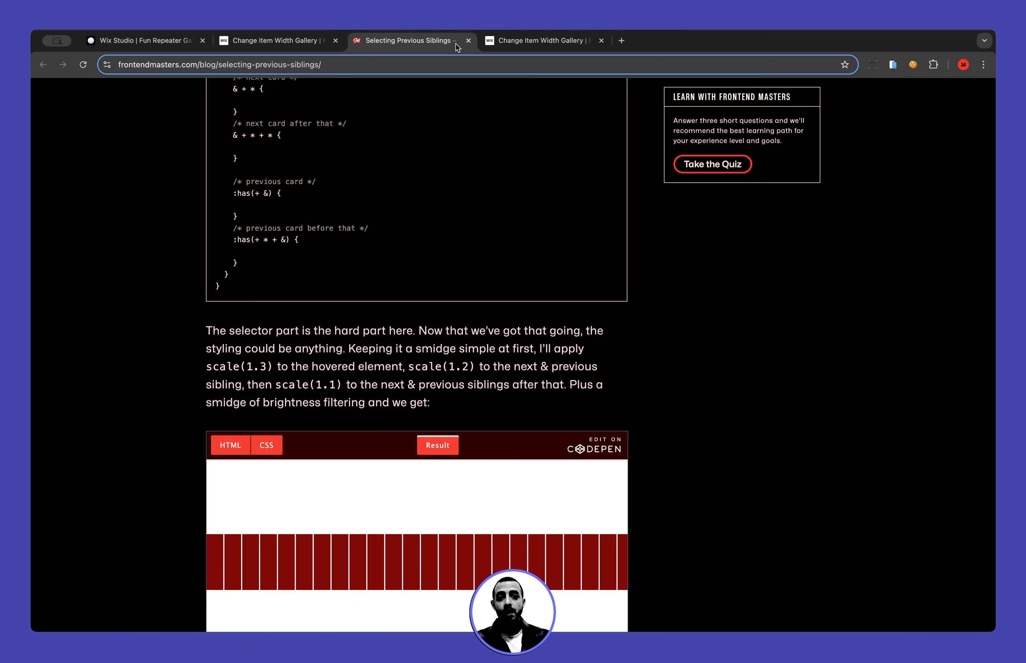
pyautogui.click(471, 42)
pyautogui.click(410, 41)
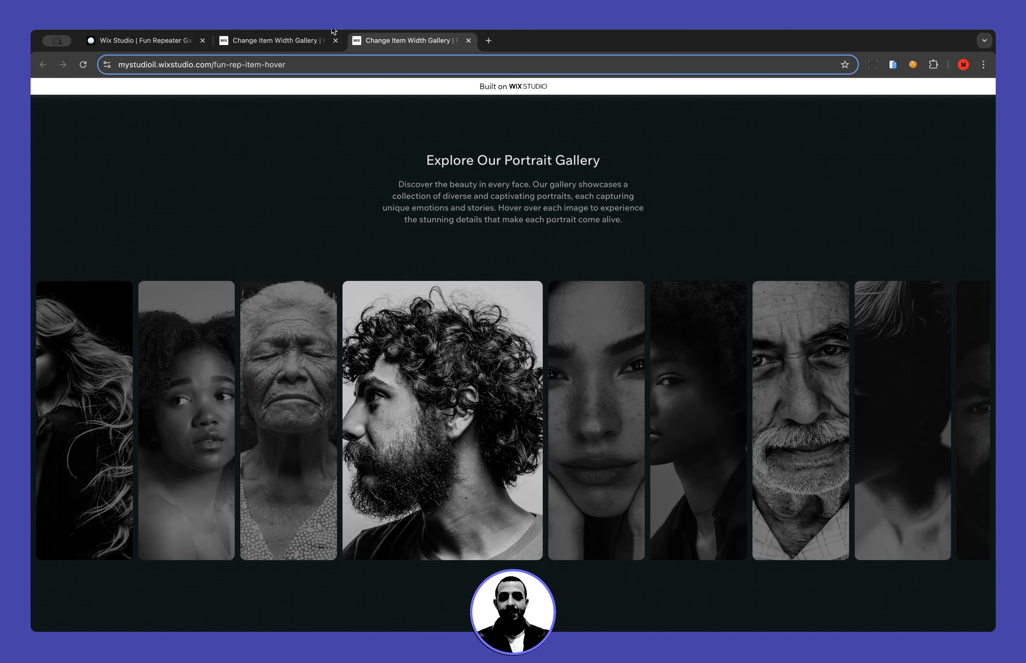
pyautogui.click(299, 43)
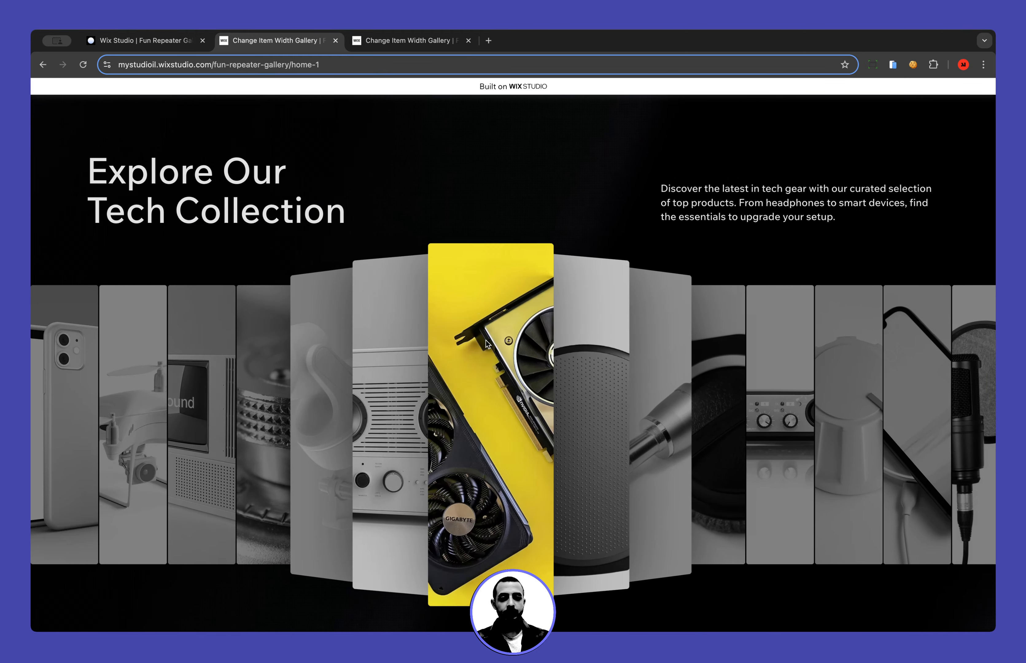
# Switch to the Wix Studio editor and look at the portrait gallery page and the tech collection page.
pyautogui.click(166, 48)
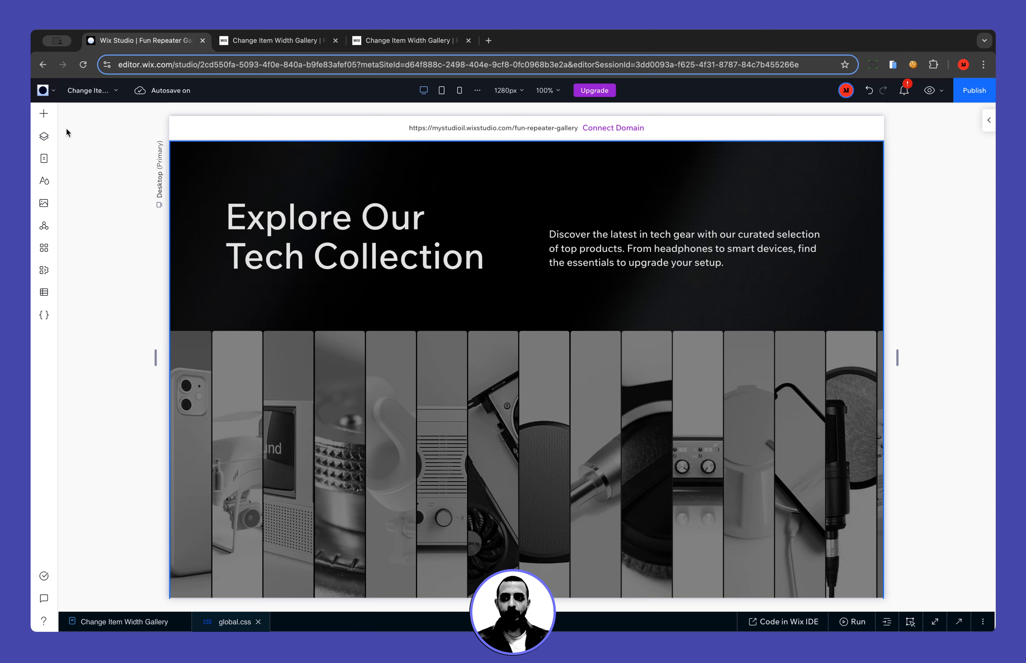
pyautogui.click(87, 97)
pyautogui.click(100, 120)
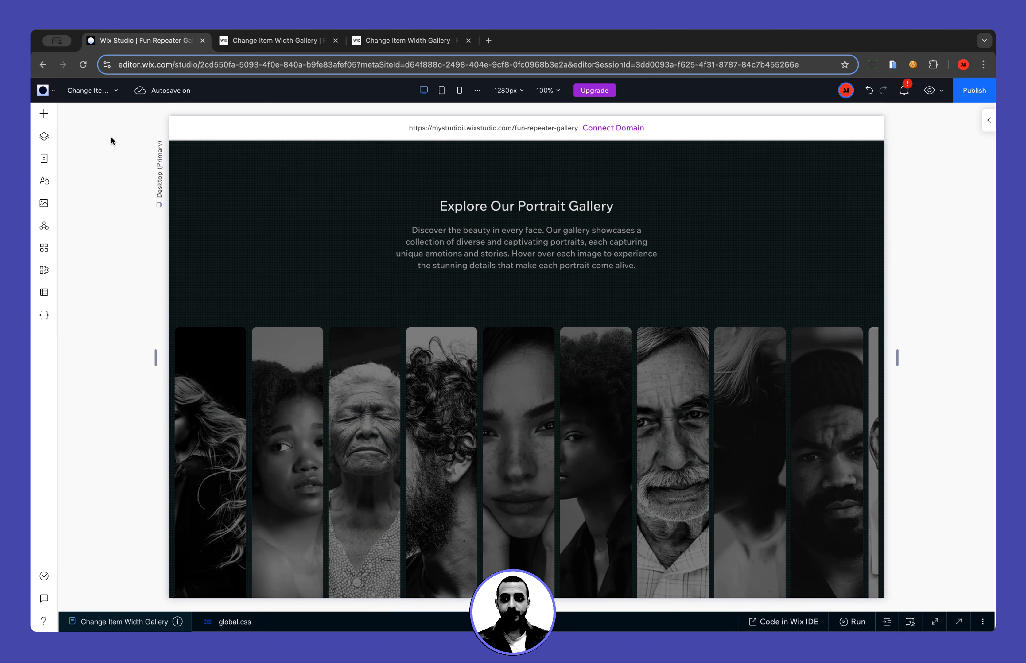
pyautogui.click(90, 91)
pyautogui.click(110, 153)
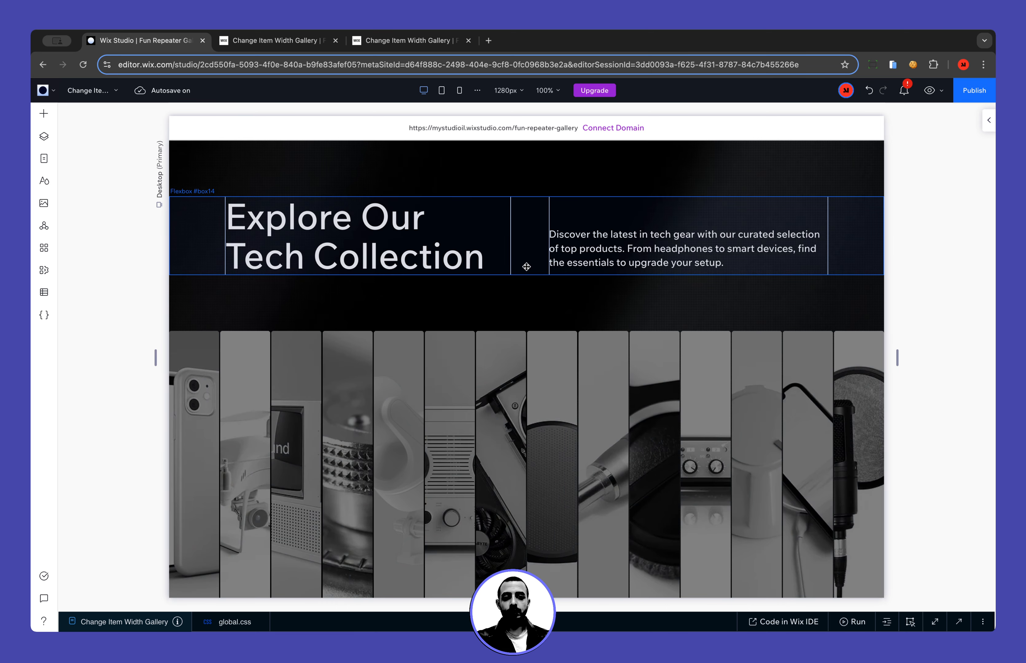
# Add a blank section below the tech collection gallery and resize it to about 700 px high.
pyautogui.scroll(-3, 524, 265)
pyautogui.scroll(-2, 522, 301)
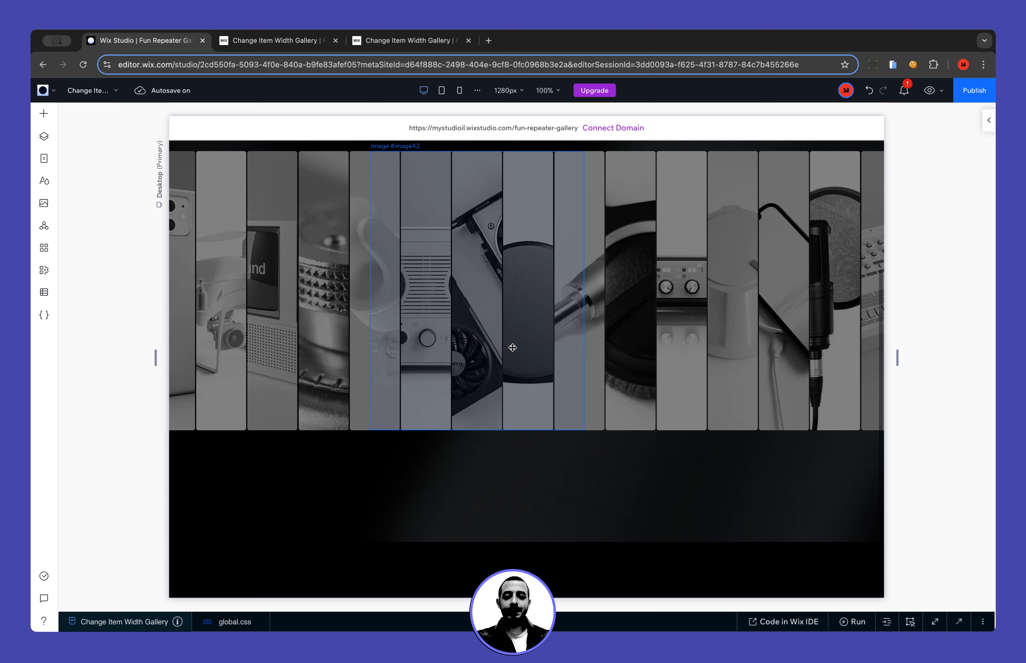
pyautogui.click(516, 469)
pyautogui.click(528, 518)
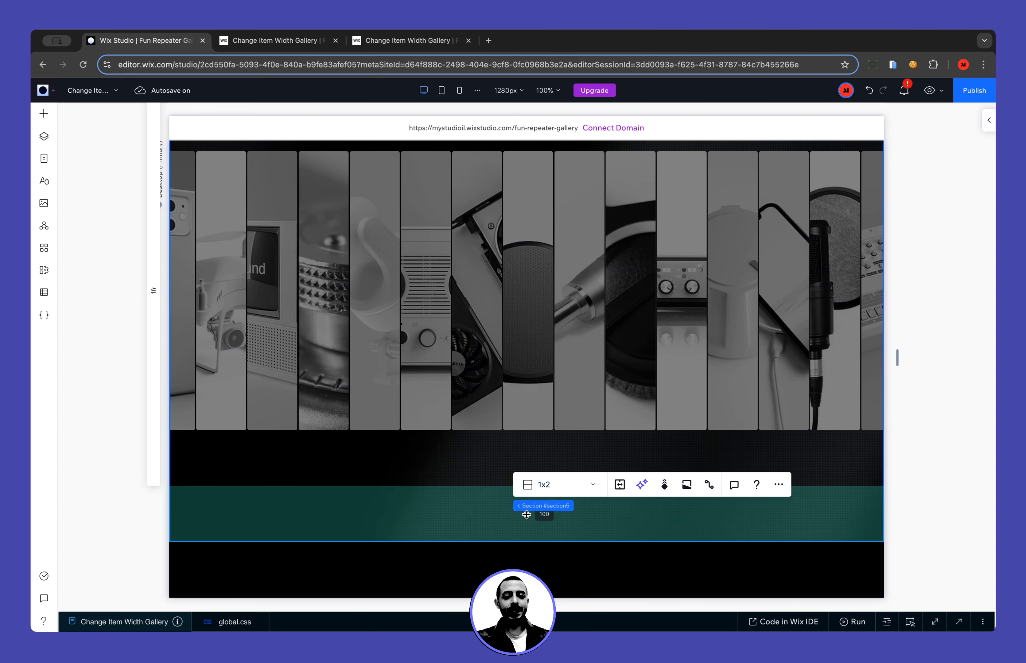
pyautogui.click(526, 542)
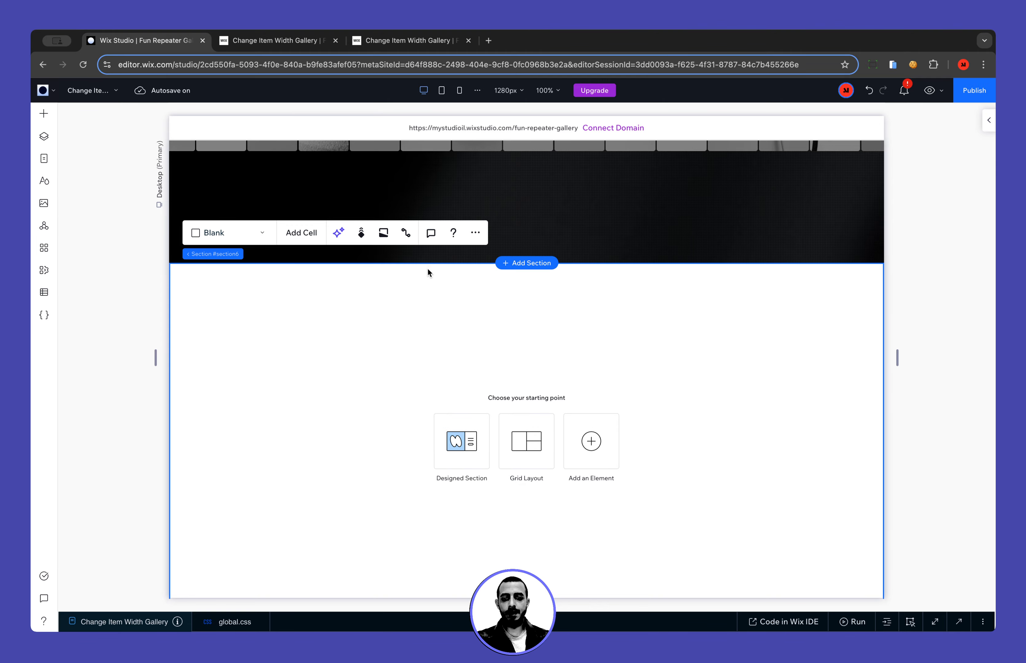
pyautogui.scroll(-2, 424, 285)
pyautogui.moveTo(373, 540); pyautogui.dragTo(373, 580)
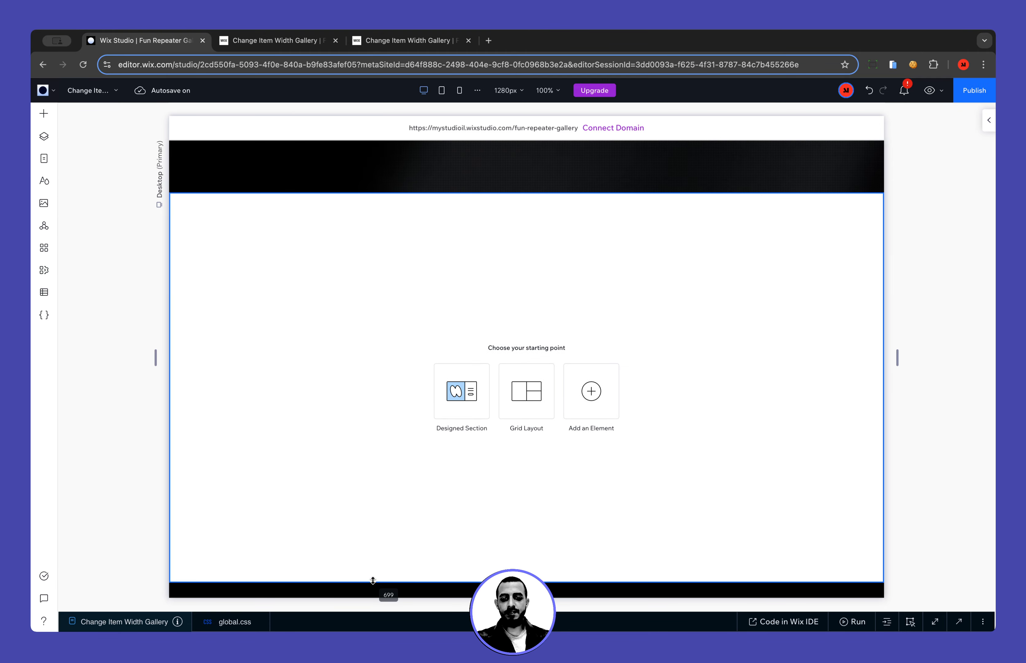
# Add a repeater to the blank section and set its display type to Slider, matching the tech gallery's repeater.
pyautogui.click(43, 115)
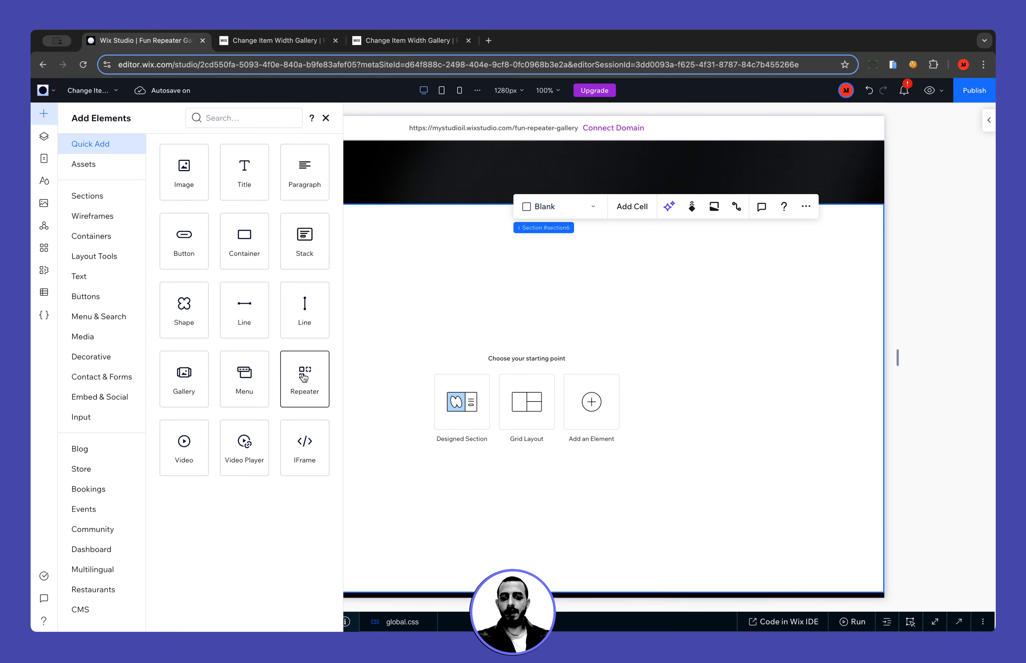
pyautogui.moveTo(304, 377); pyautogui.dragTo(516, 367)
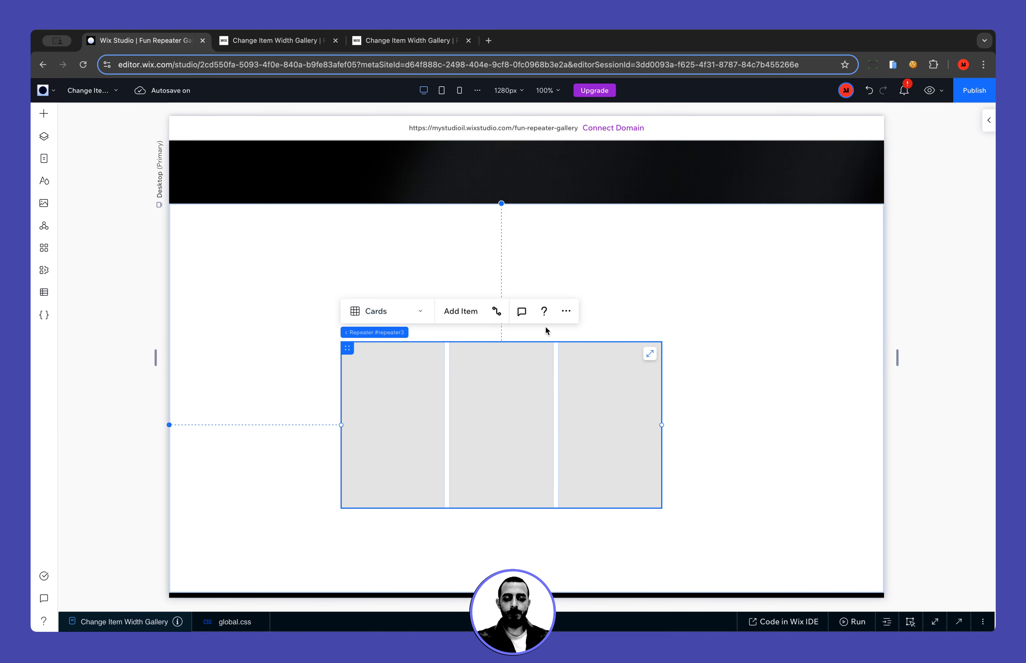
pyautogui.scroll(6, 509, 290)
pyautogui.click(508, 290)
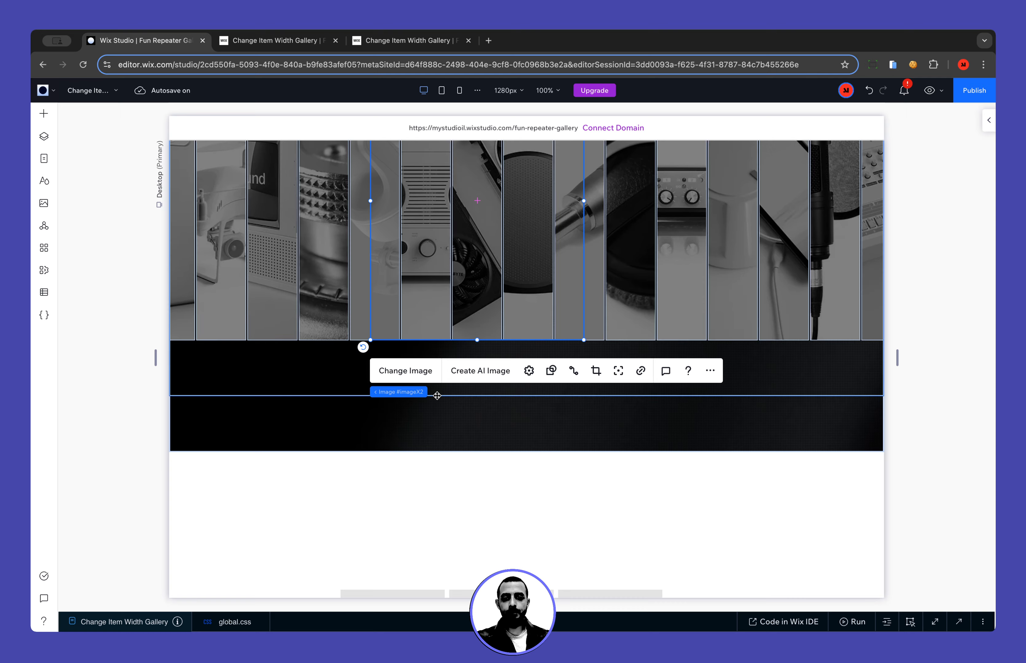
pyautogui.click(410, 394)
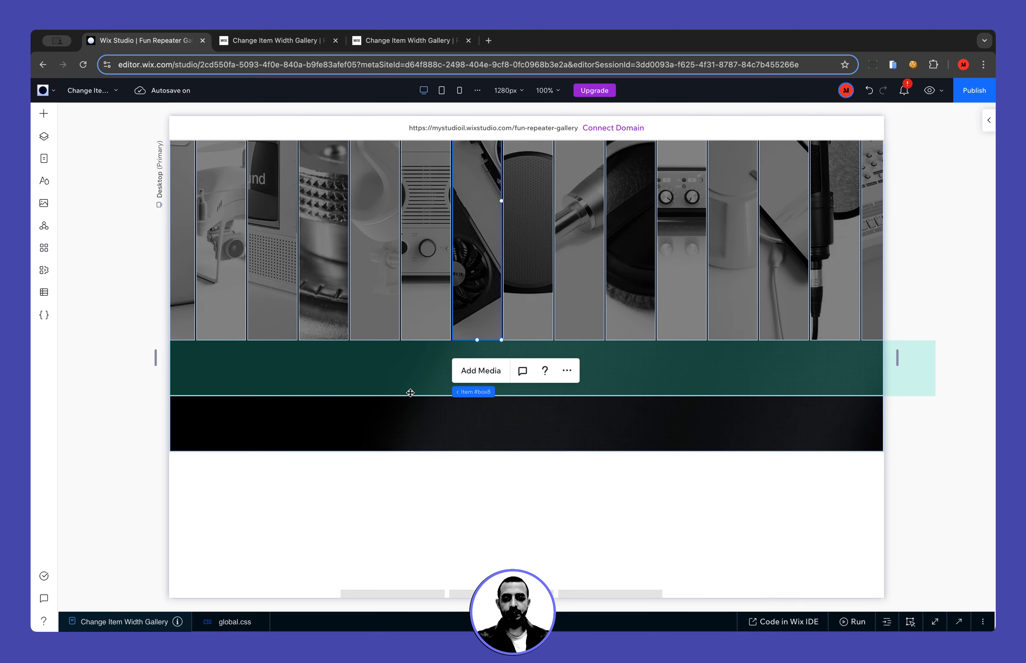
pyautogui.moveTo(488, 393)
pyautogui.click(535, 394)
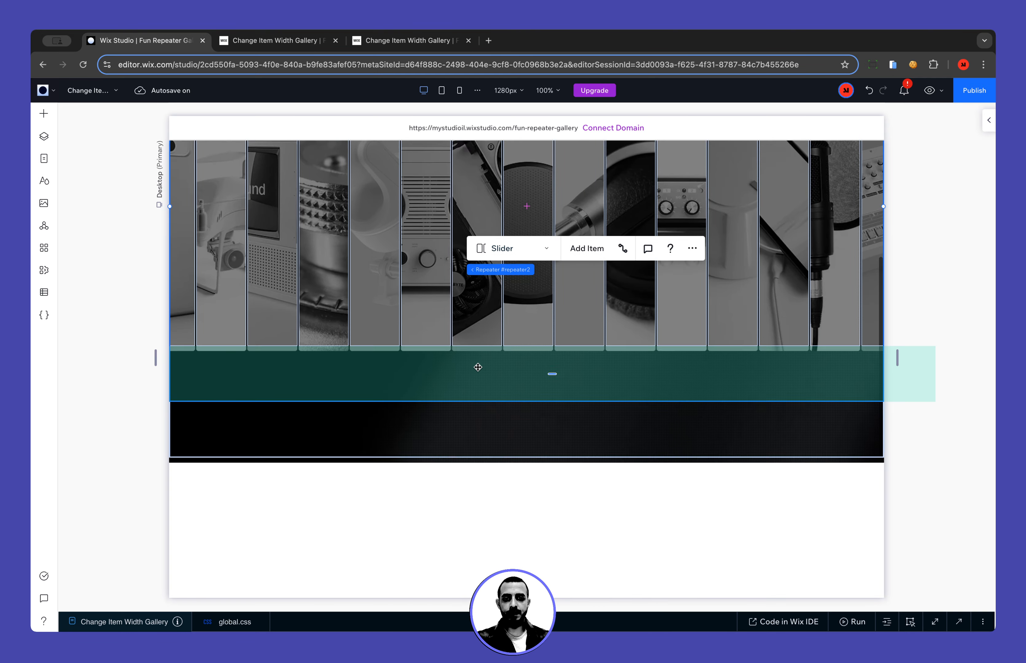
pyautogui.scroll(-5, 499, 412)
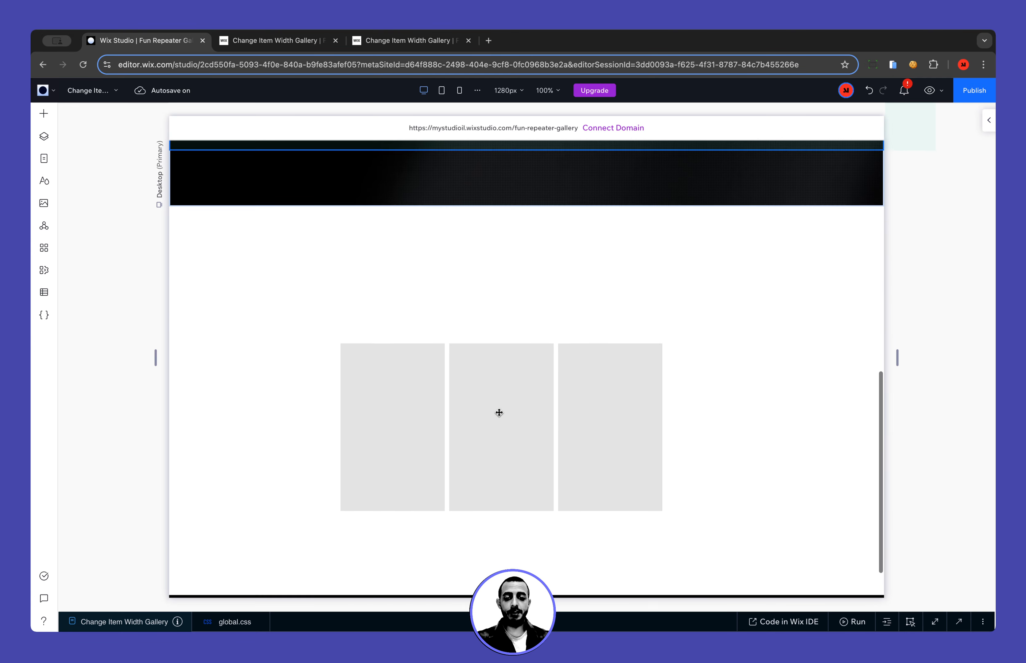
pyautogui.click(447, 369)
pyautogui.click(401, 318)
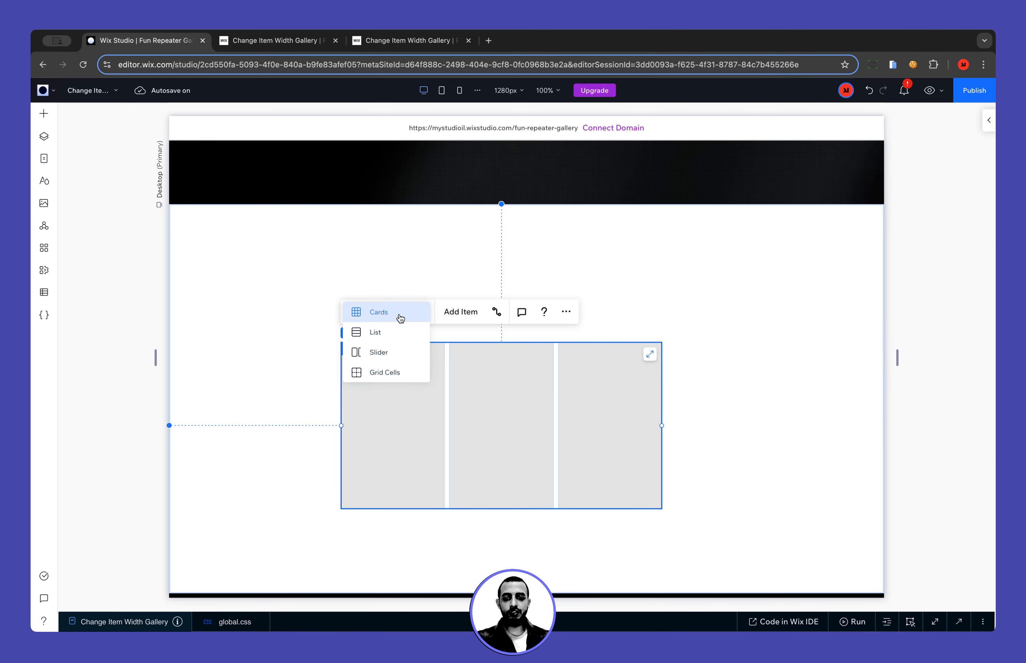
pyautogui.click(393, 352)
# Set the new repeater's width to 100% and centre it within the section.
pyautogui.click(988, 123)
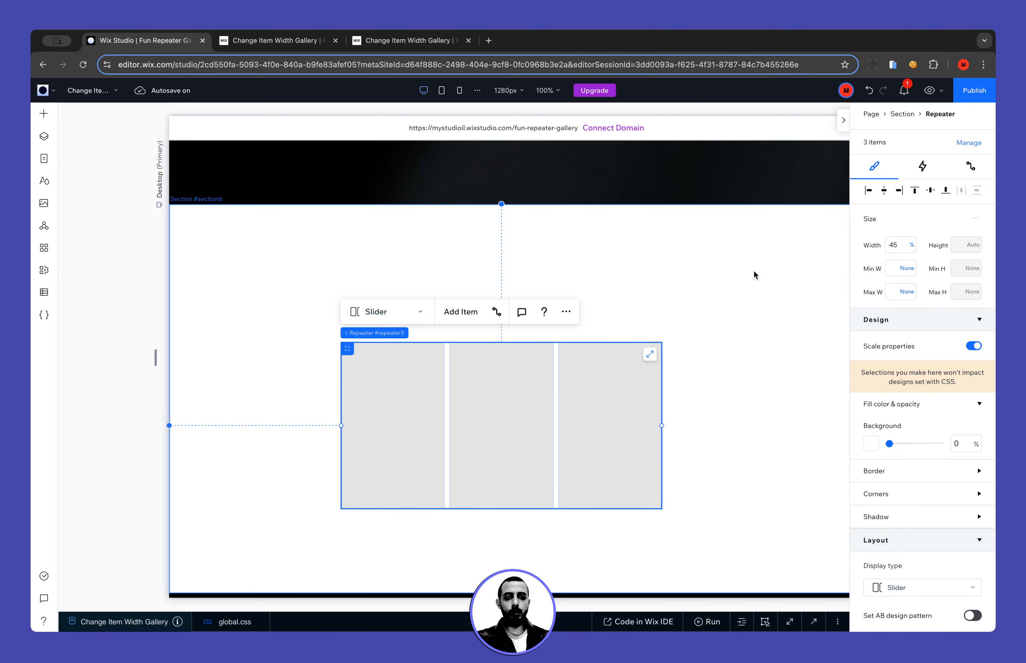
pyautogui.click(903, 239)
pyautogui.write('100')
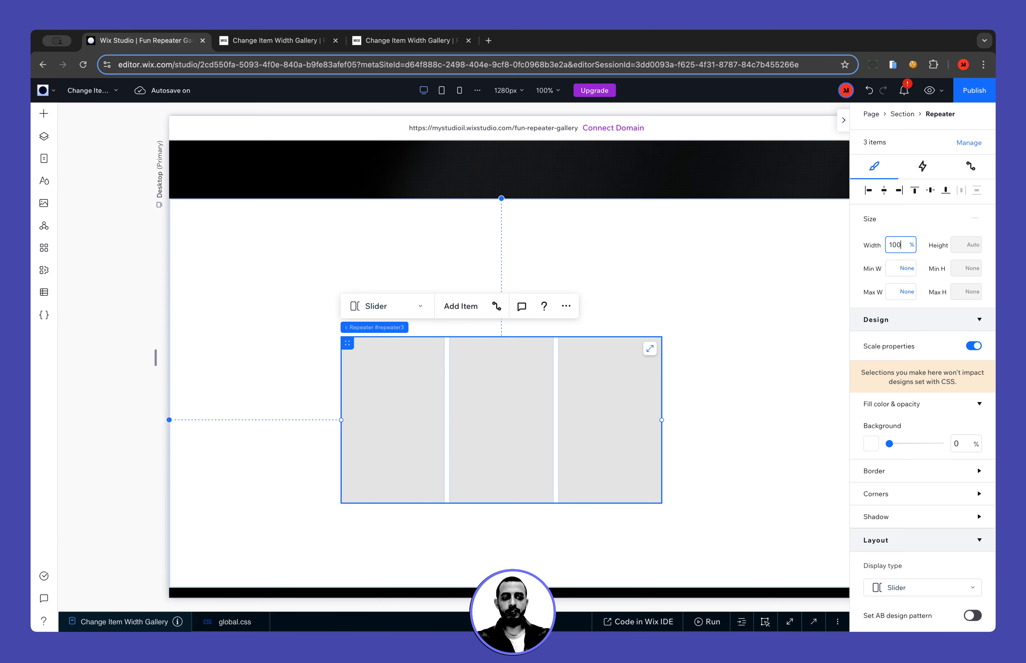
pyautogui.press('Return')
pyautogui.click(884, 191)
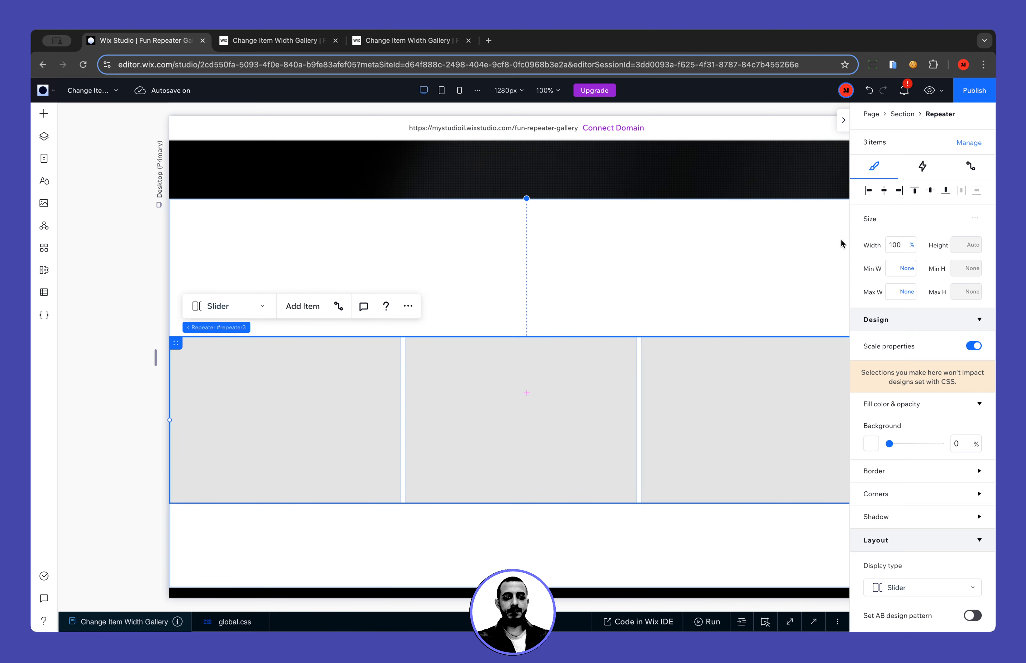
pyautogui.click(691, 266)
# Check the row sizing of the middle repeater item and add a container inside the item.
pyautogui.click(507, 428)
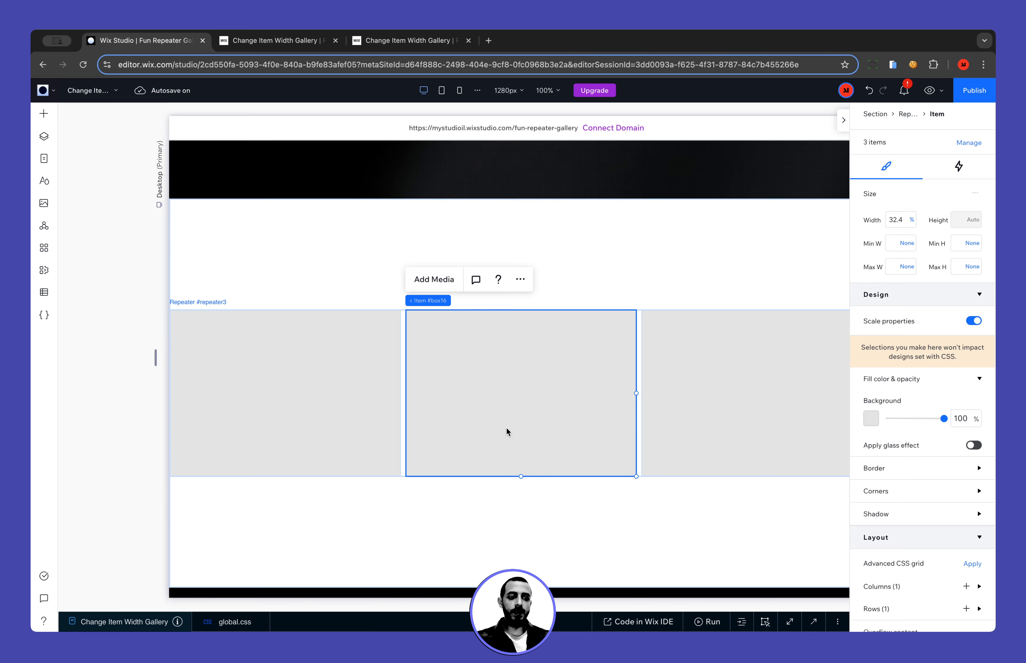
pyautogui.click(909, 608)
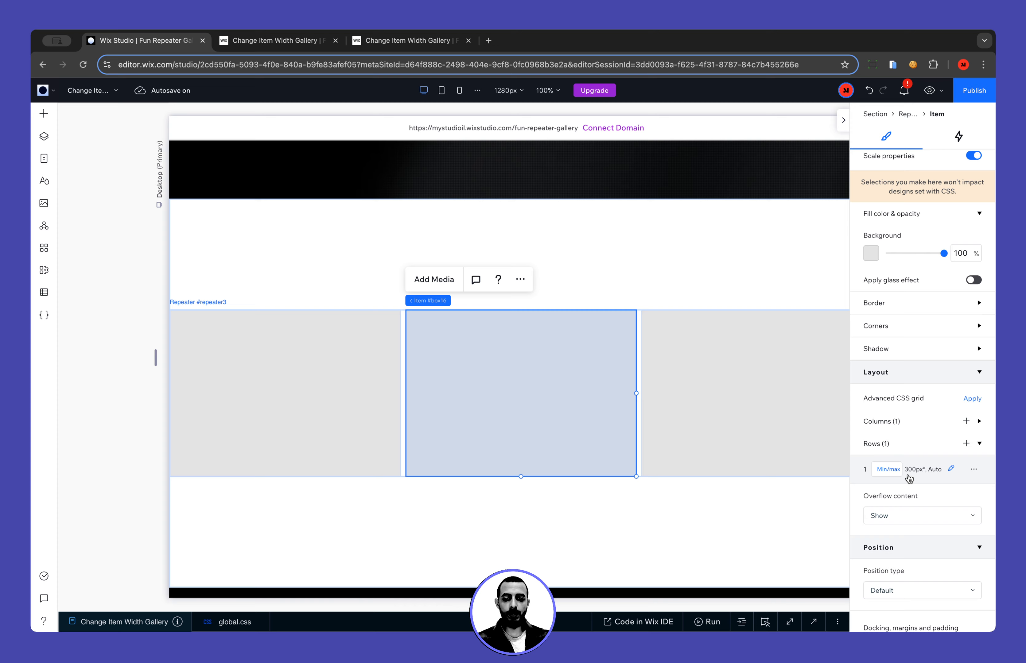
pyautogui.click(43, 114)
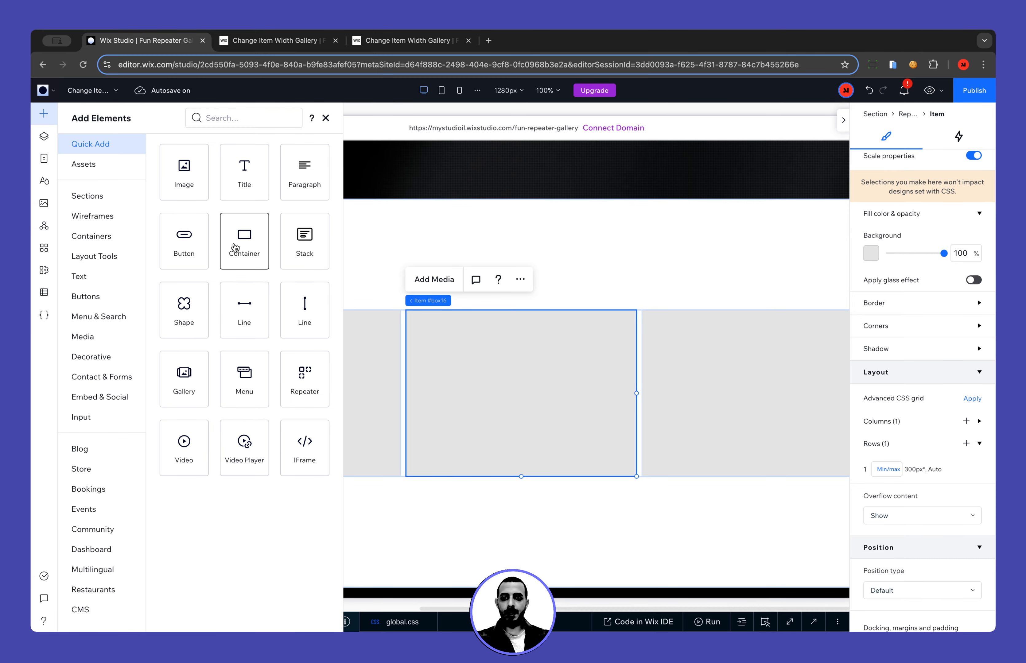
pyautogui.moveTo(237, 242); pyautogui.dragTo(531, 399)
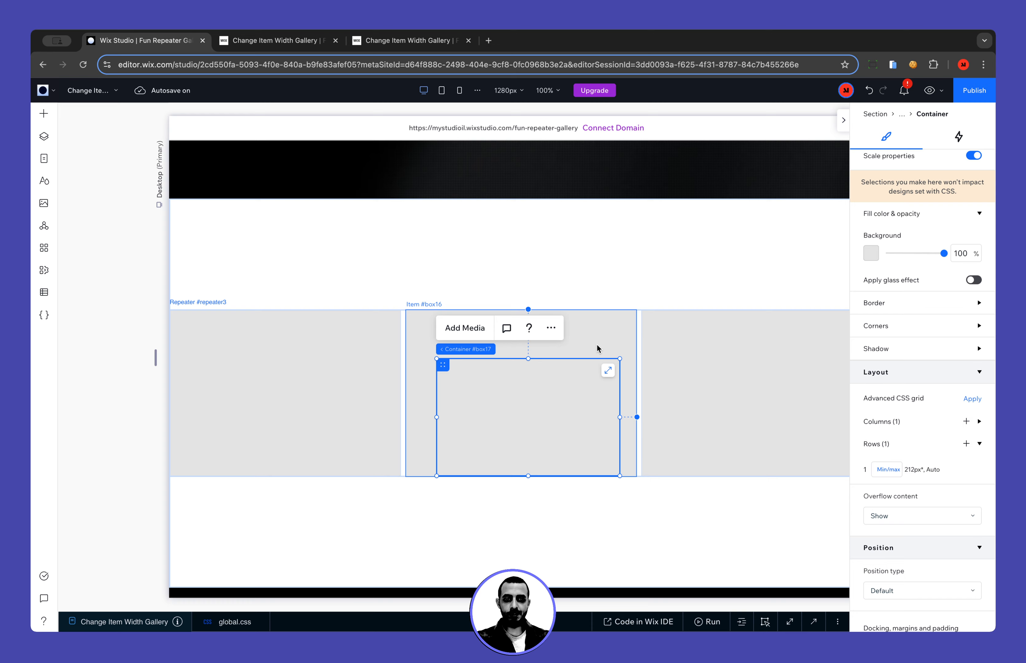
# Make the repeater item's background transparent and move the container near the centre of the item.
pyautogui.press('Delete')
pyautogui.hotkey('ctrl', 'z')
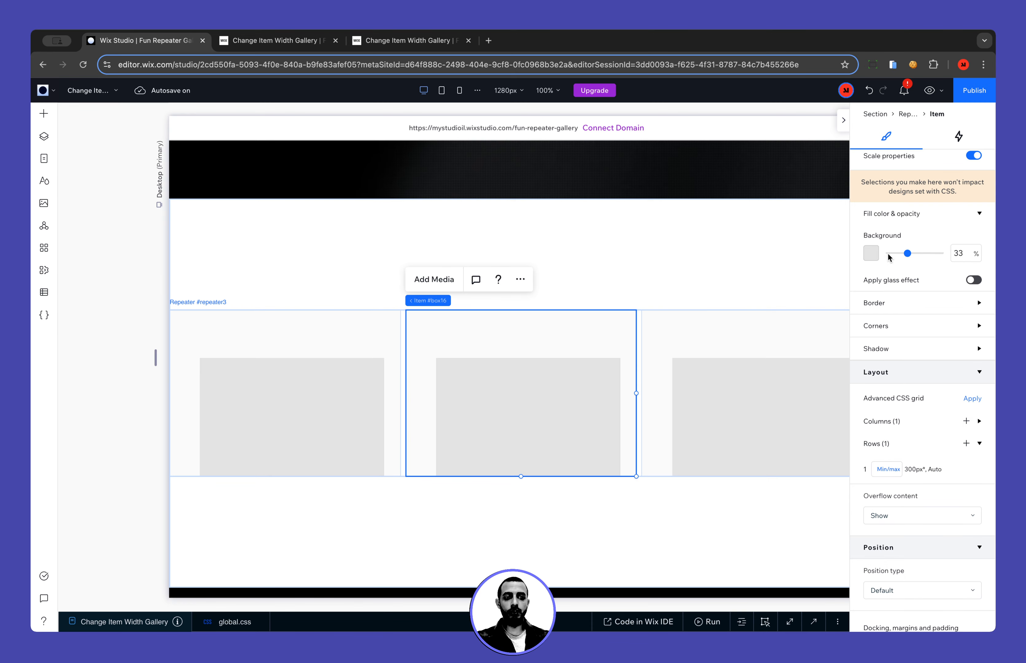
pyautogui.click(542, 421)
pyautogui.moveTo(542, 421)
pyautogui.mouseDown()
pyautogui.moveTo(550, 383)
pyautogui.moveTo(542, 412)
pyautogui.moveTo(555, 403)
pyautogui.mouseUp()
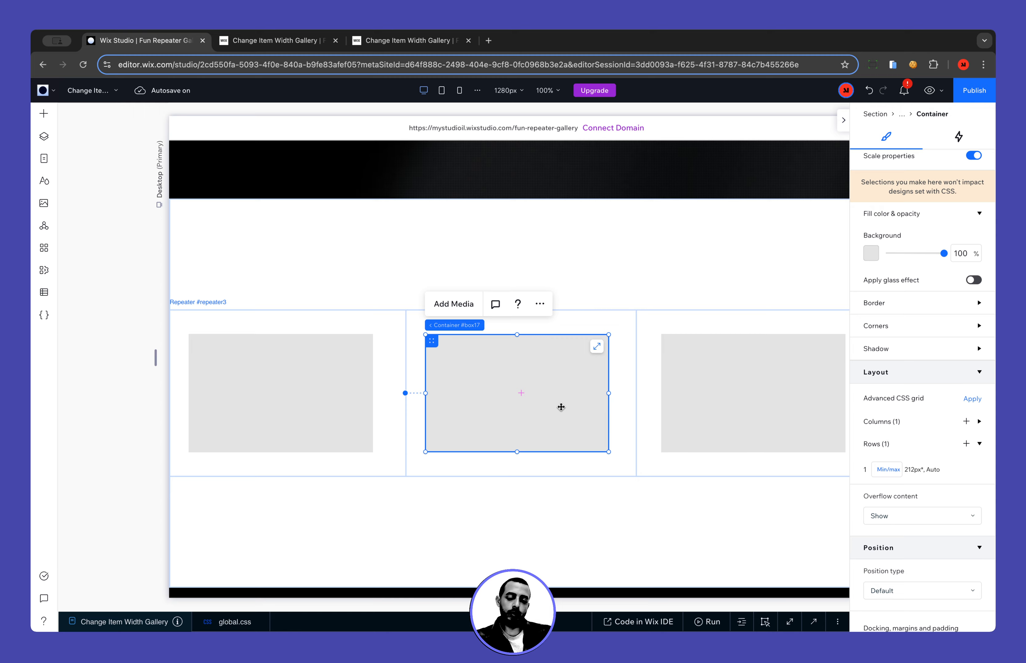
# Add an image inside the repeater item's container and bring up the image's size settings.
pyautogui.click(44, 113)
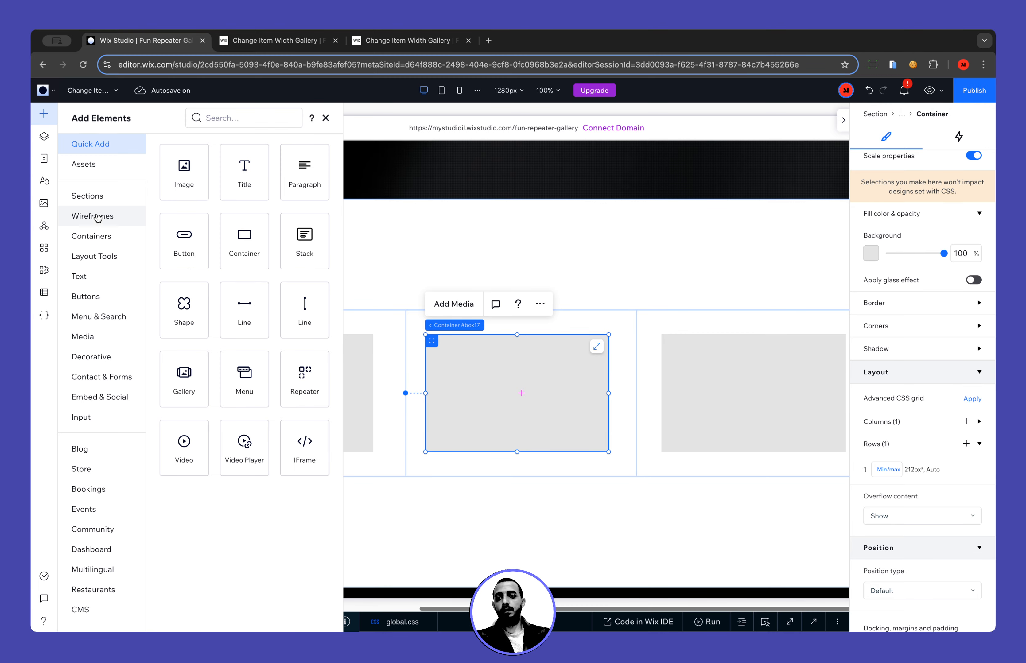
pyautogui.moveTo(183, 171); pyautogui.dragTo(512, 394)
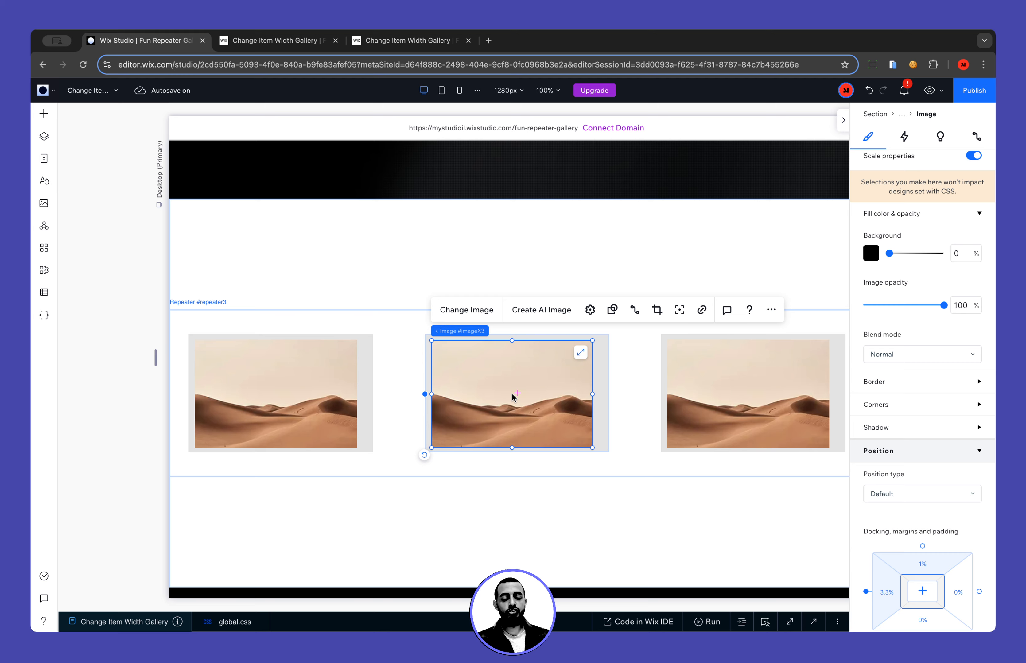
pyautogui.moveTo(481, 335)
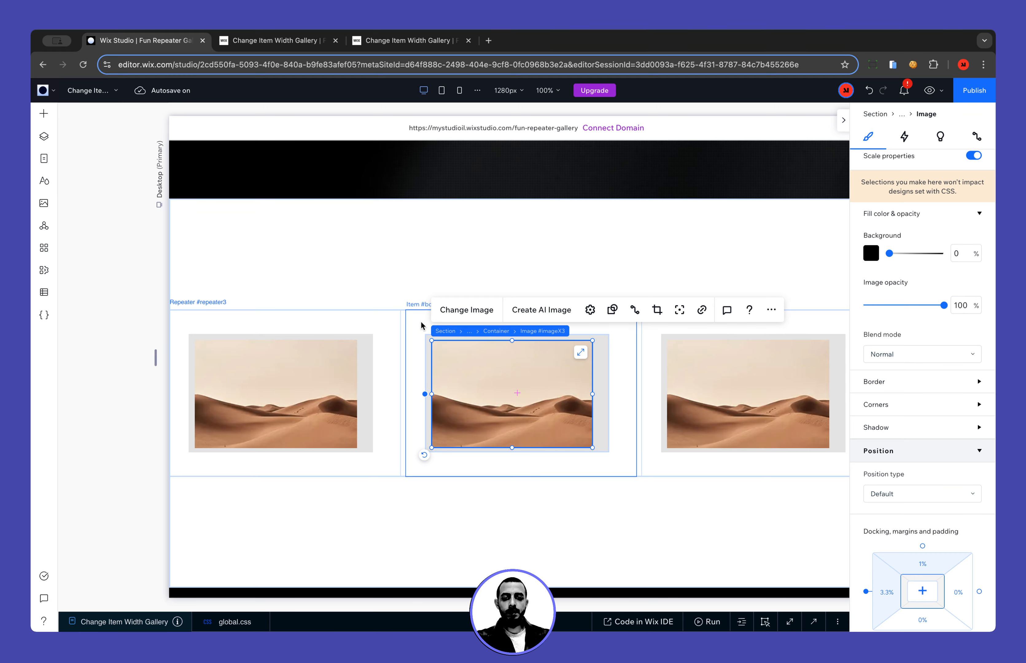
pyautogui.scroll(5, 926, 276)
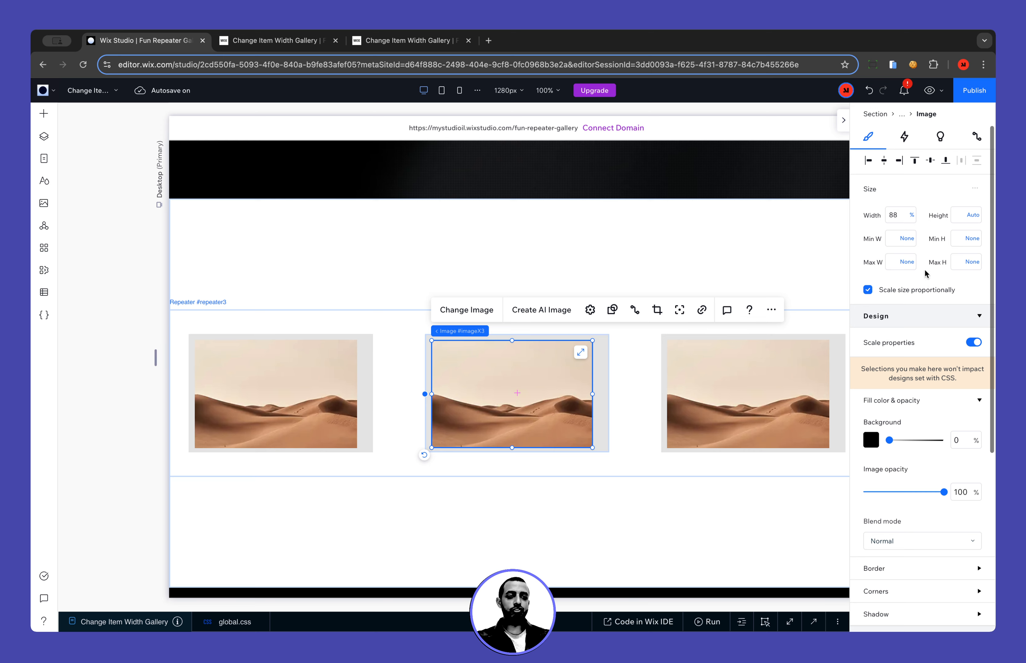
# Set the image's width and height to 100% and align it to the top-left corner of its container.
pyautogui.click(892, 217)
pyautogui.press('Return')
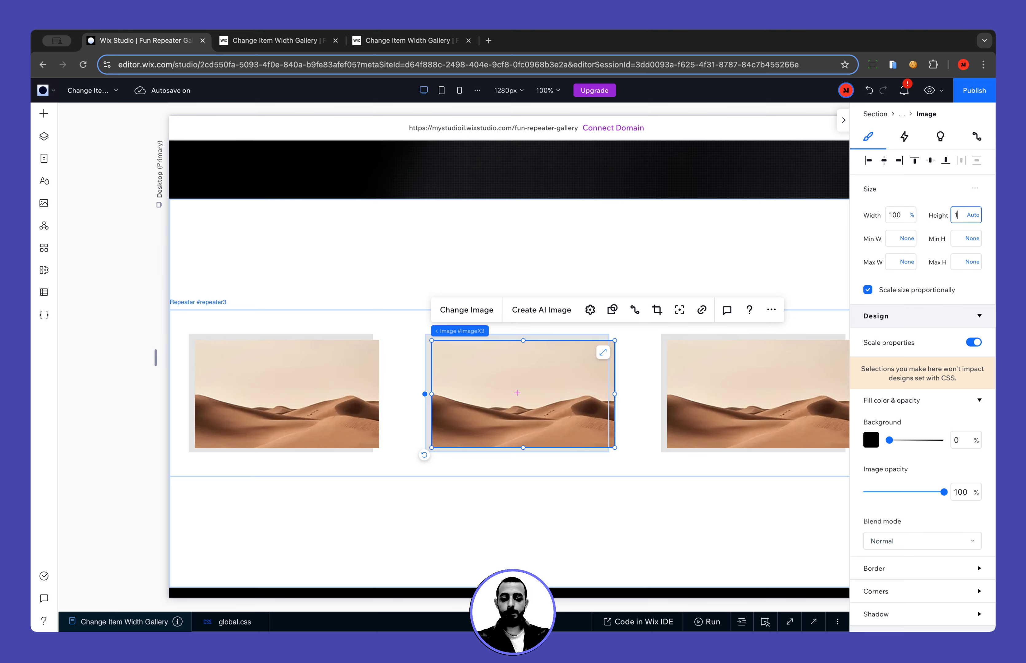
pyautogui.write('00%')
pyautogui.press('Return')
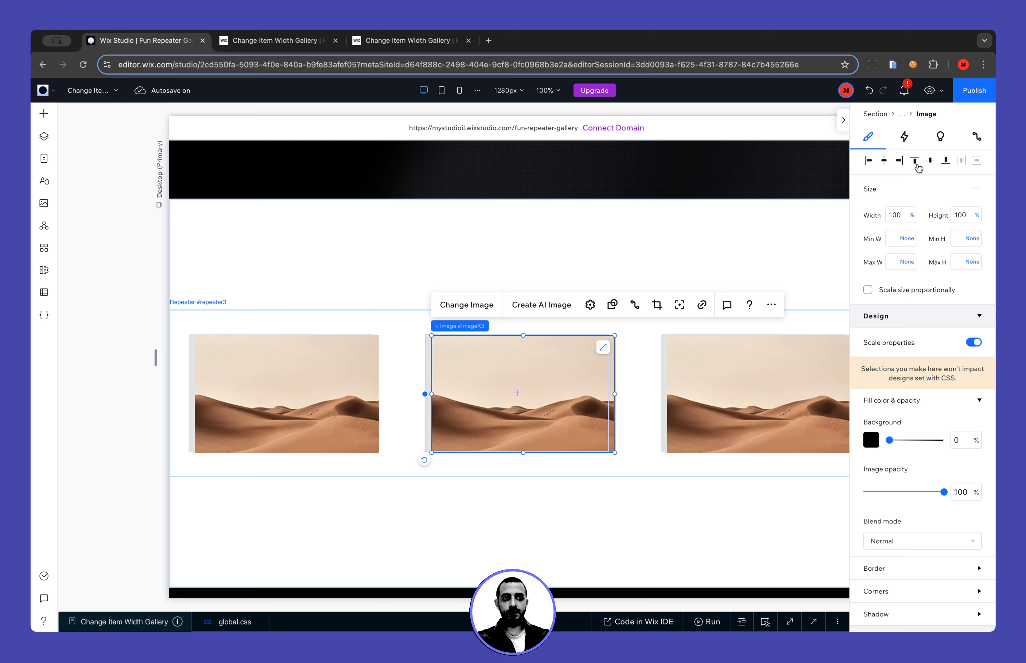
pyautogui.click(869, 160)
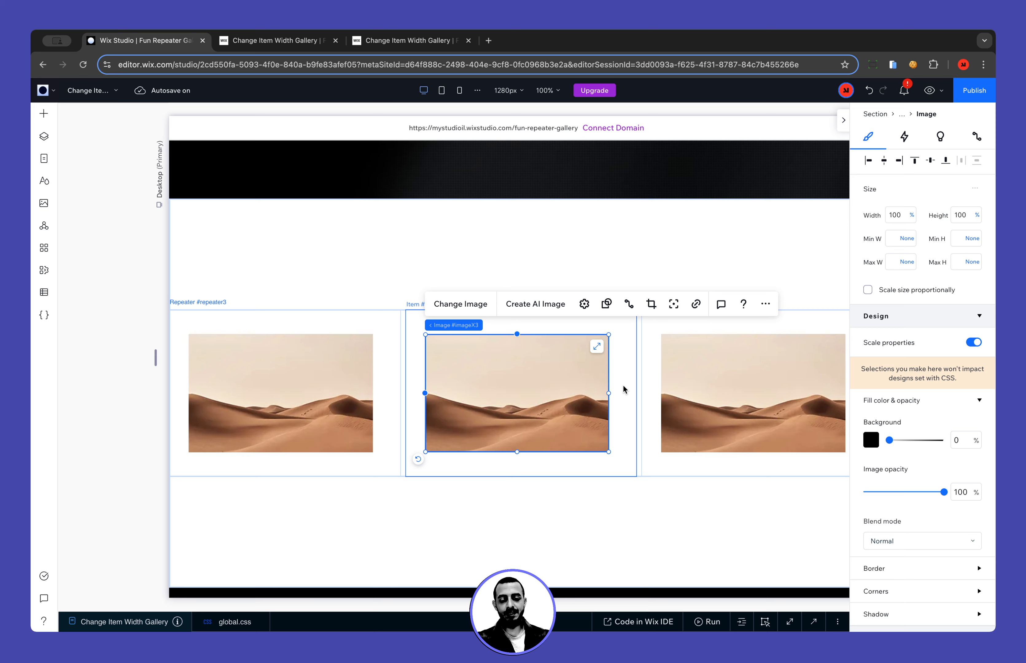
# Rename the container inside the middle repeater item as Content Wrapper and widen the layer list to fit the name.
pyautogui.moveTo(491, 330)
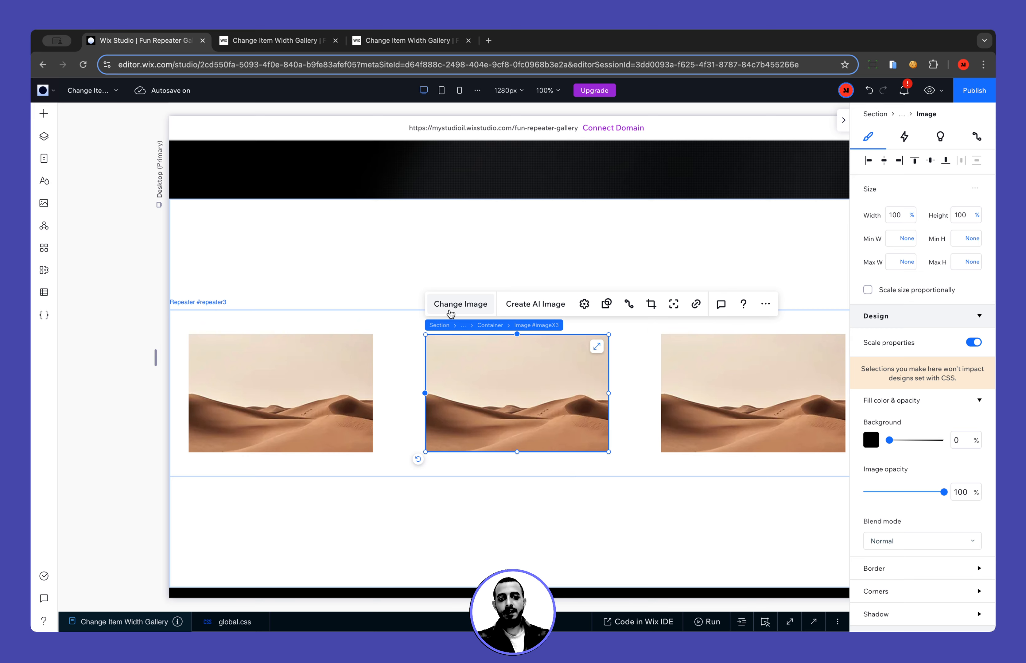
pyautogui.click(491, 325)
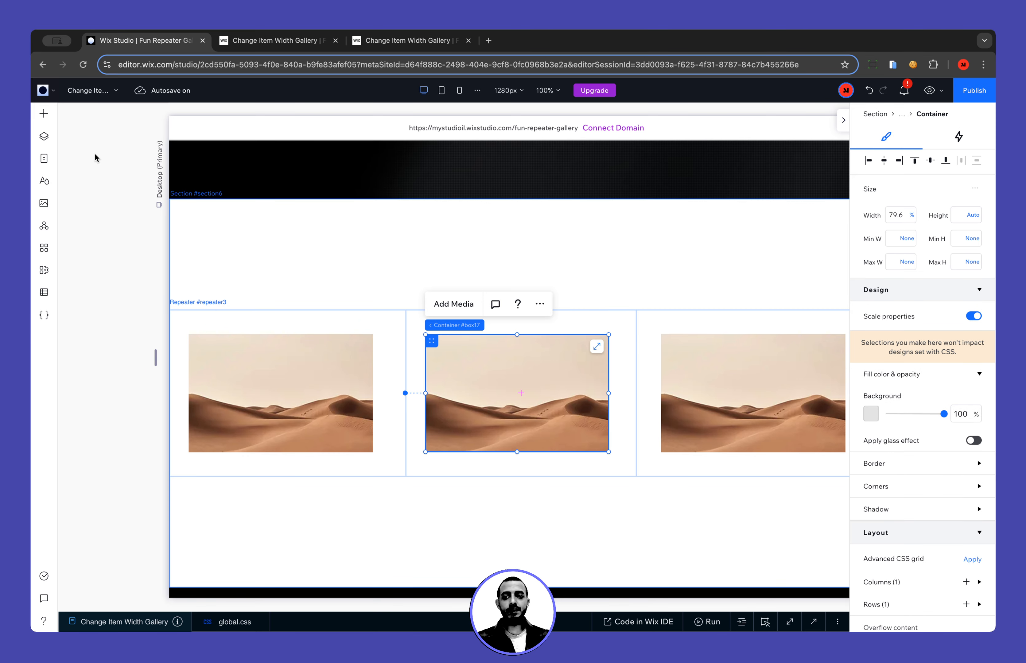
pyautogui.click(44, 139)
pyautogui.doubleClick(162, 323)
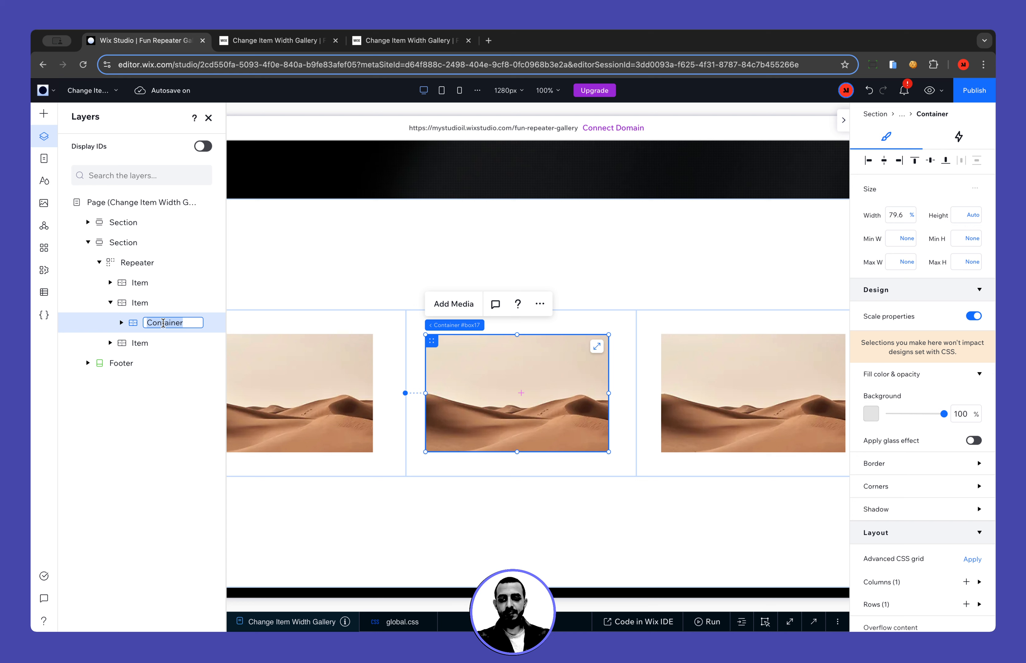
pyautogui.click(146, 323)
pyautogui.write('Co')
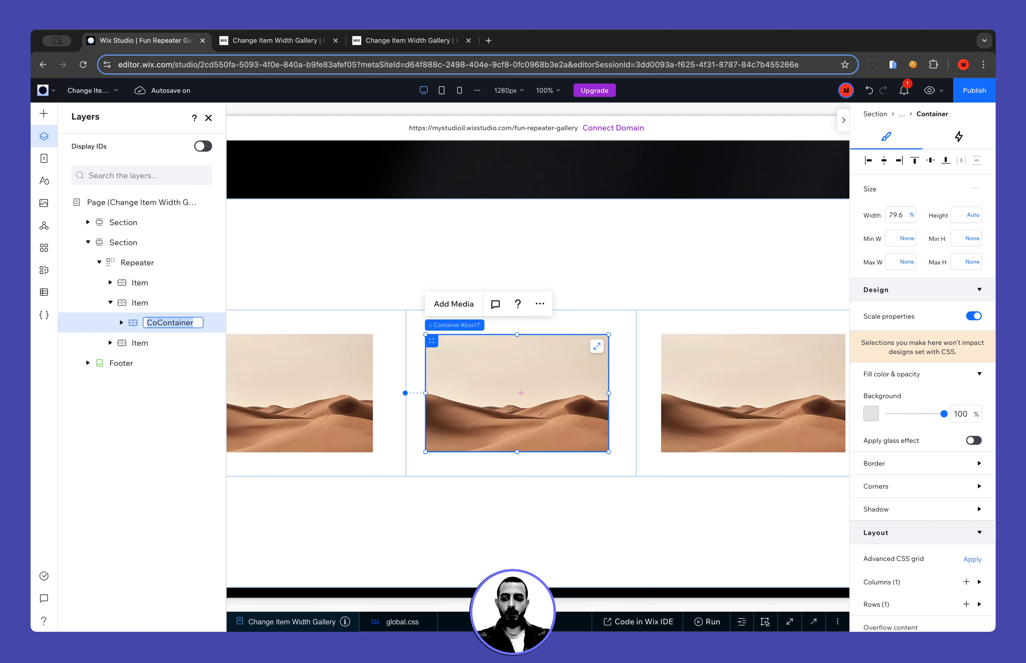
pyautogui.write('Content ')
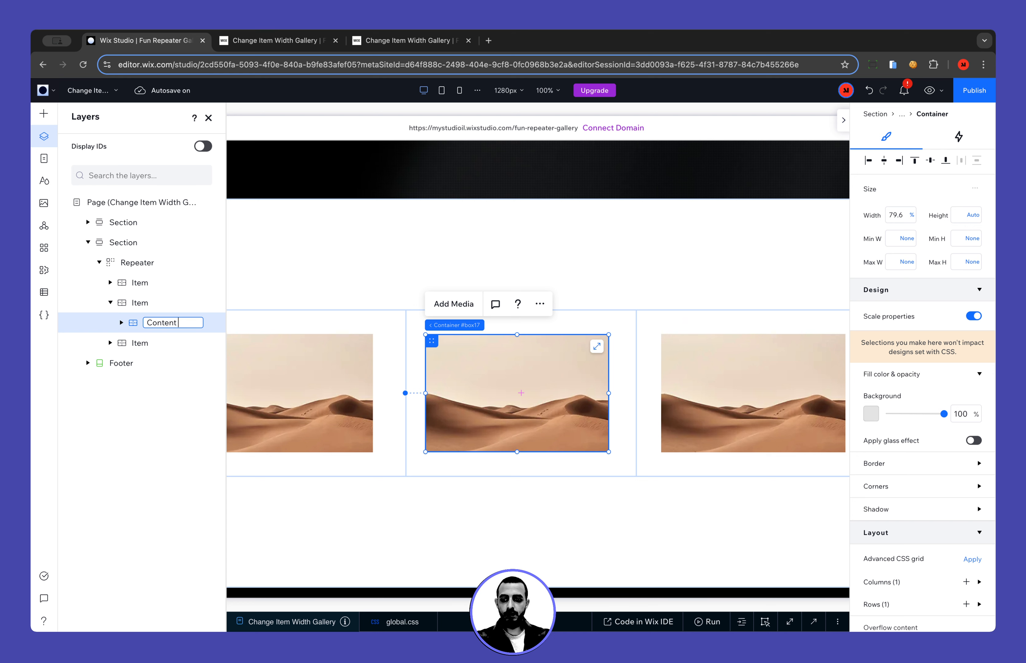
pyautogui.write('Wrapper')
pyautogui.press('Return')
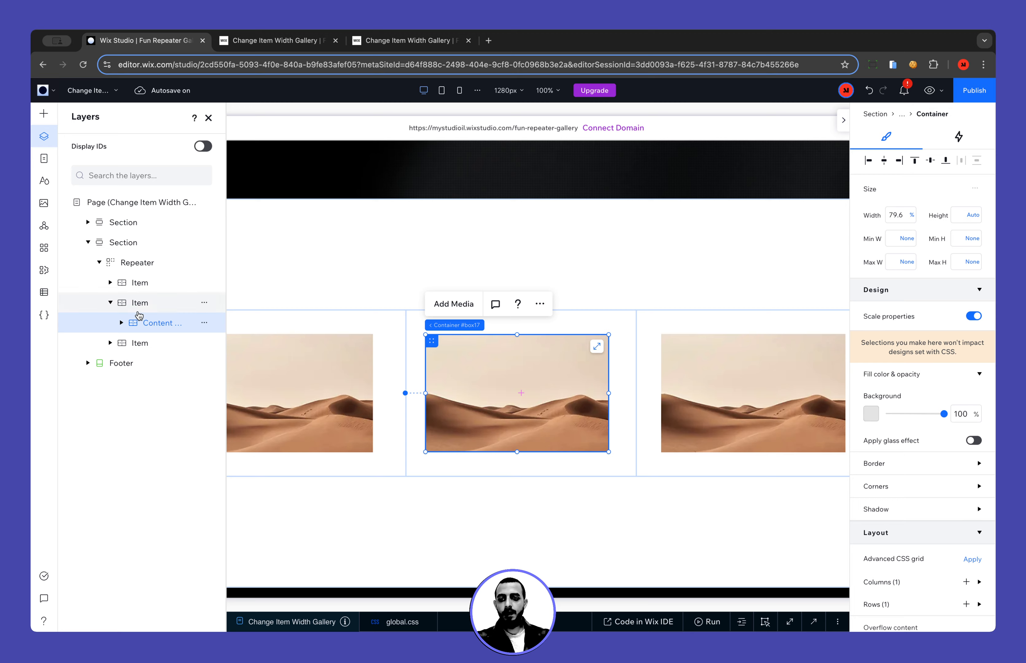
pyautogui.moveTo(224, 284); pyautogui.dragTo(330, 285)
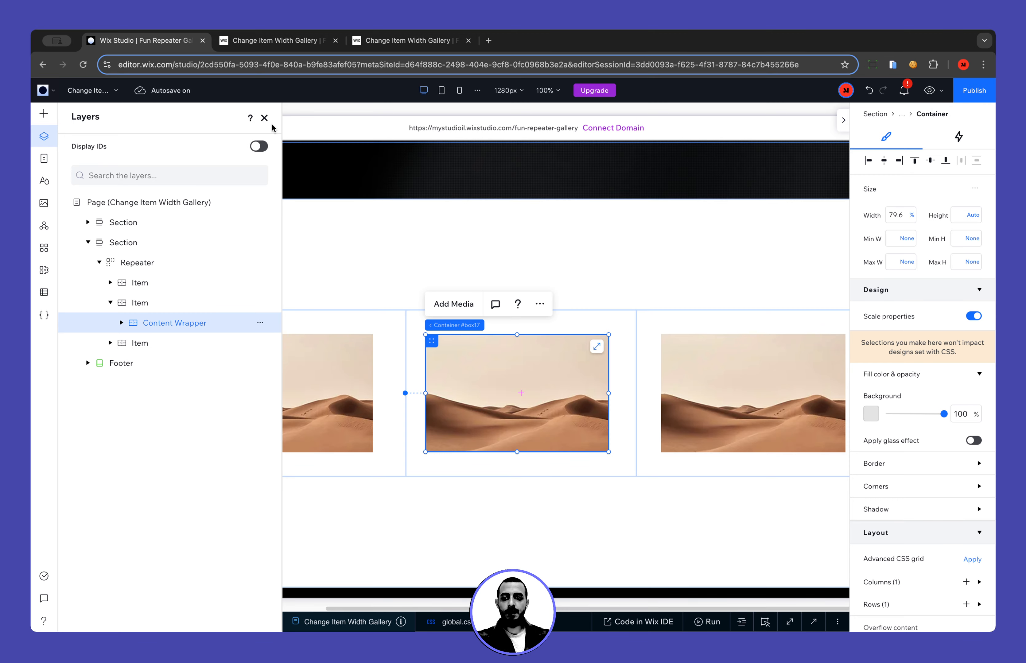
pyautogui.click(265, 118)
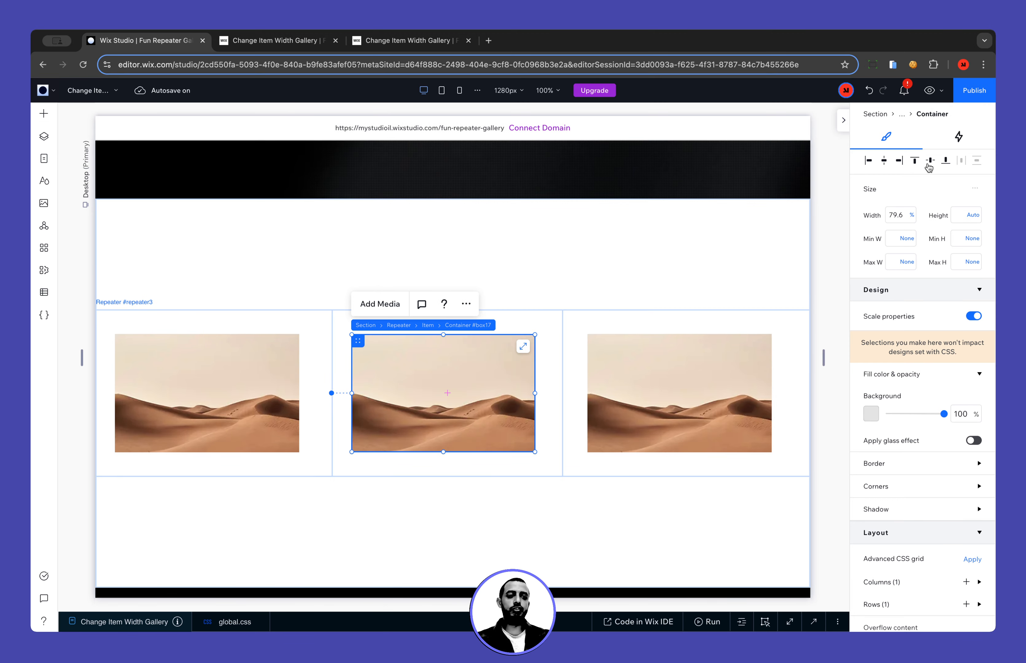
# Align the Content Wrapper container to the centre of its repeater item.
pyautogui.scroll(-7, 938, 347)
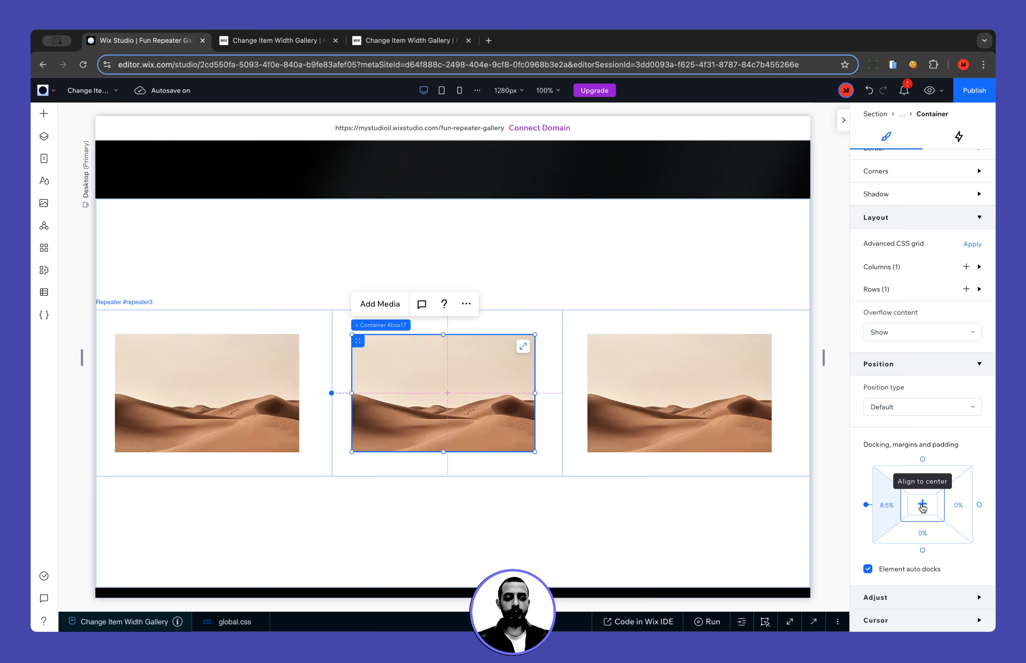
pyautogui.click(922, 506)
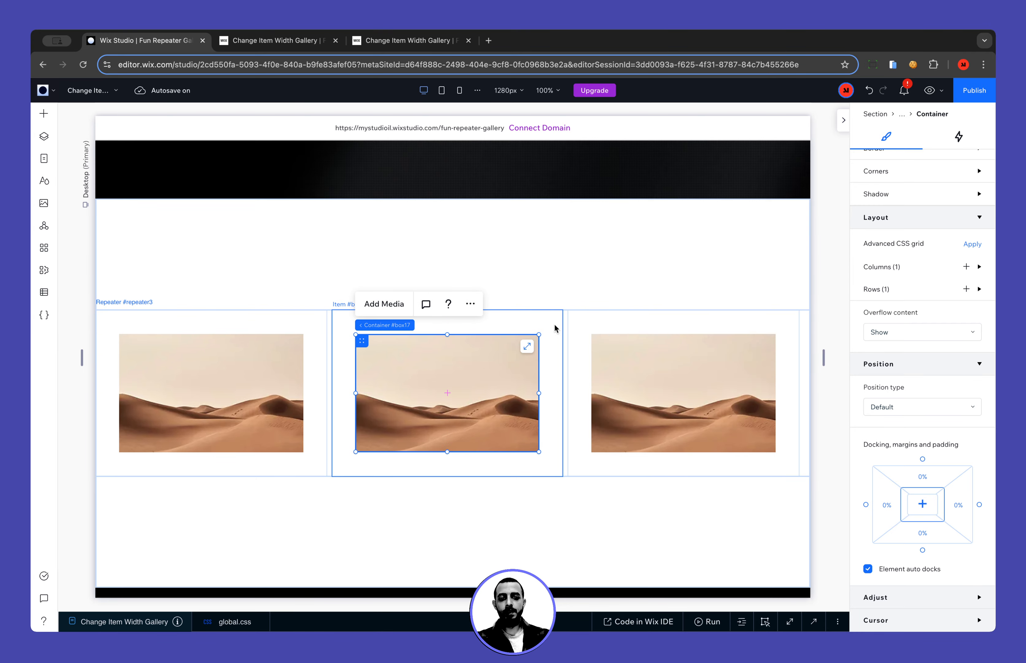
# Examine the image, container and repeater item of the finished Tech Collection gallery, including the item's size settings.
pyautogui.scroll(8, 552, 323)
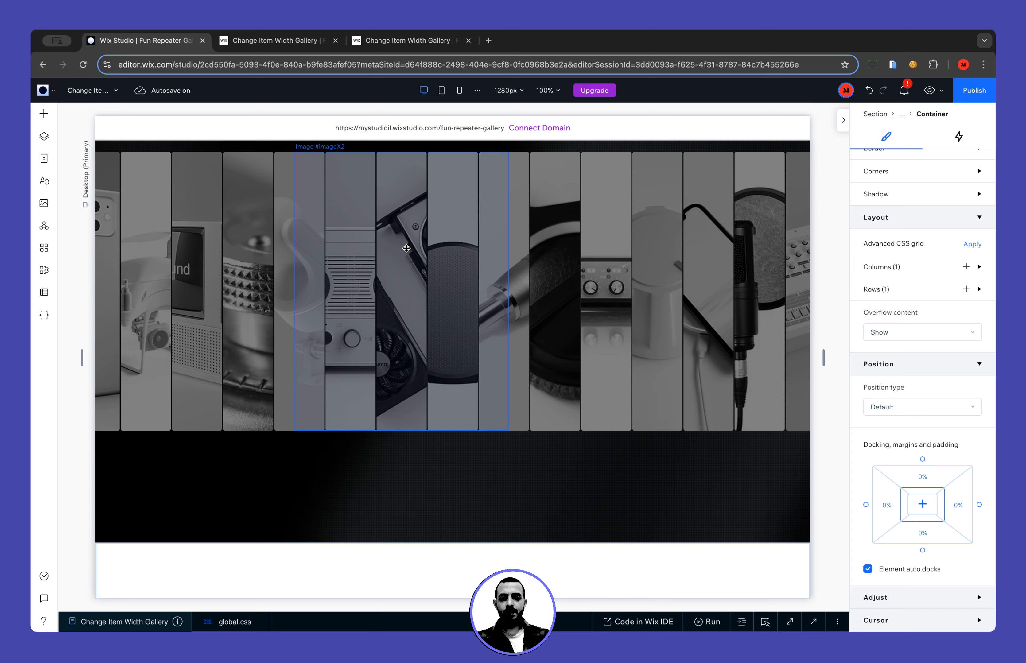
pyautogui.scroll(2, 411, 176)
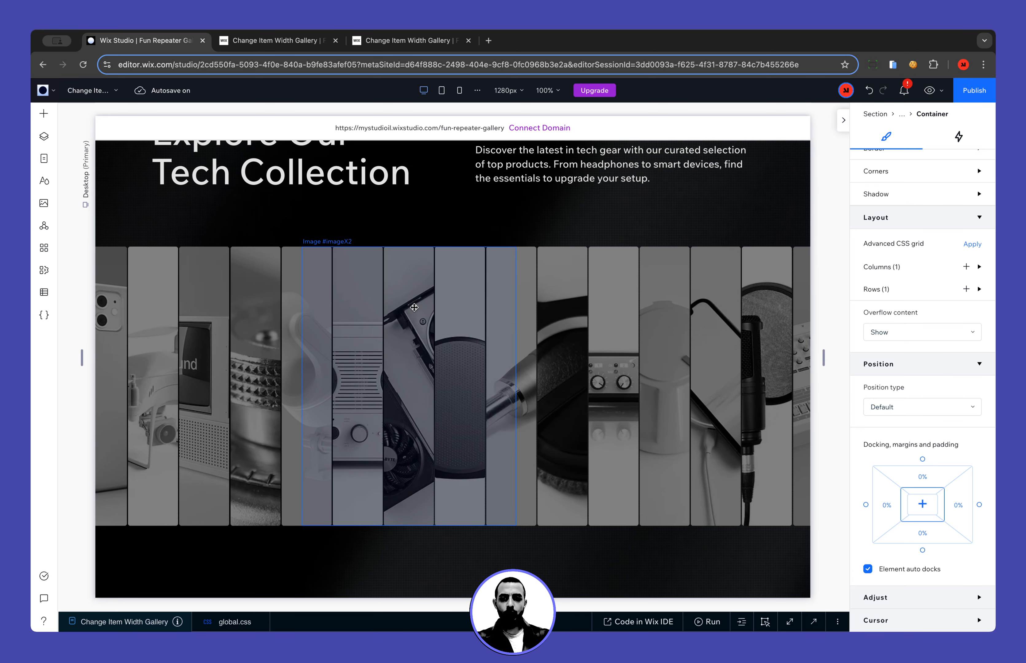
pyautogui.click(414, 307)
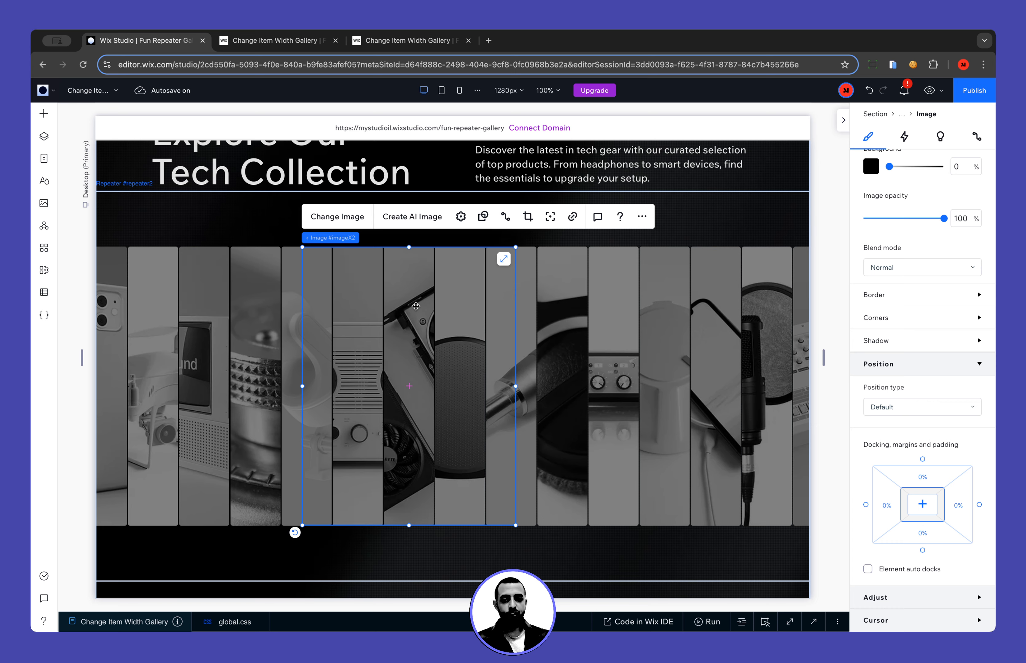
pyautogui.scroll(-10, 433, 355)
pyautogui.scroll(9, 432, 355)
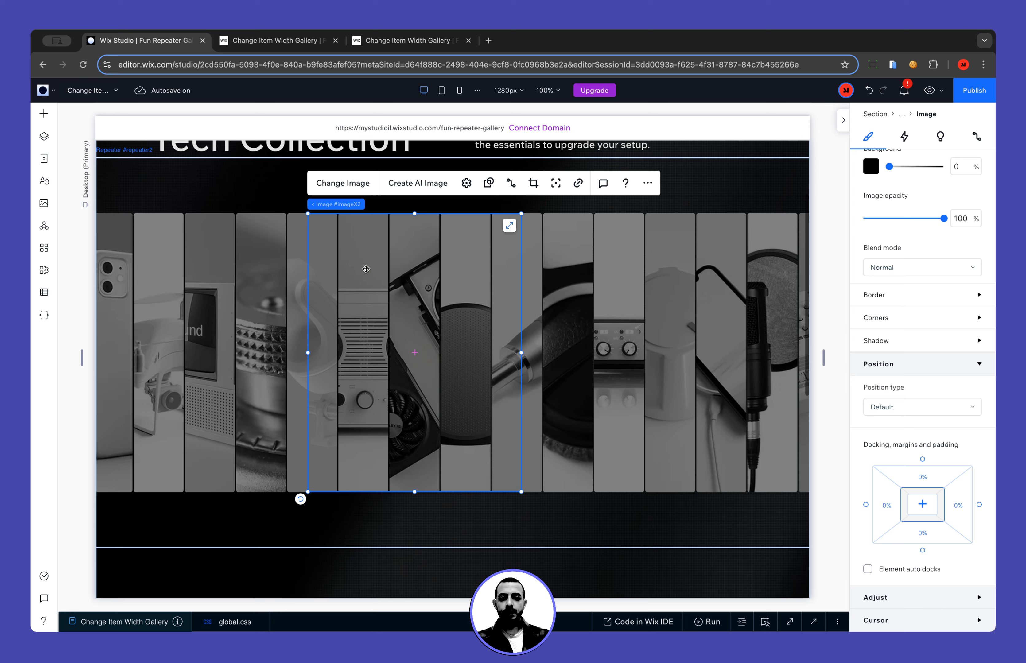
pyautogui.click(366, 205)
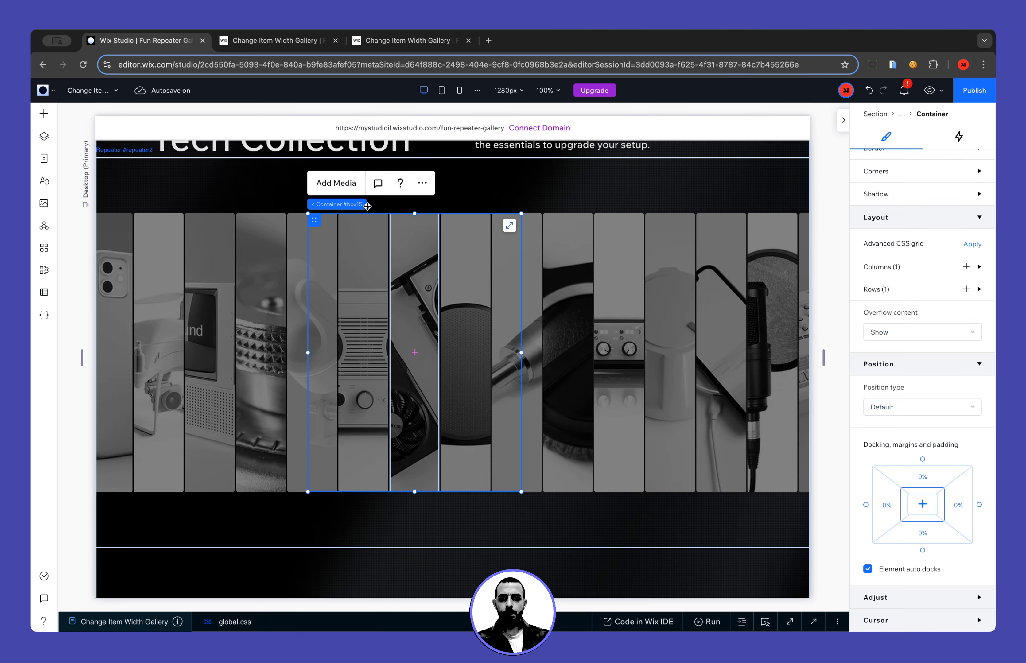
pyautogui.click(366, 206)
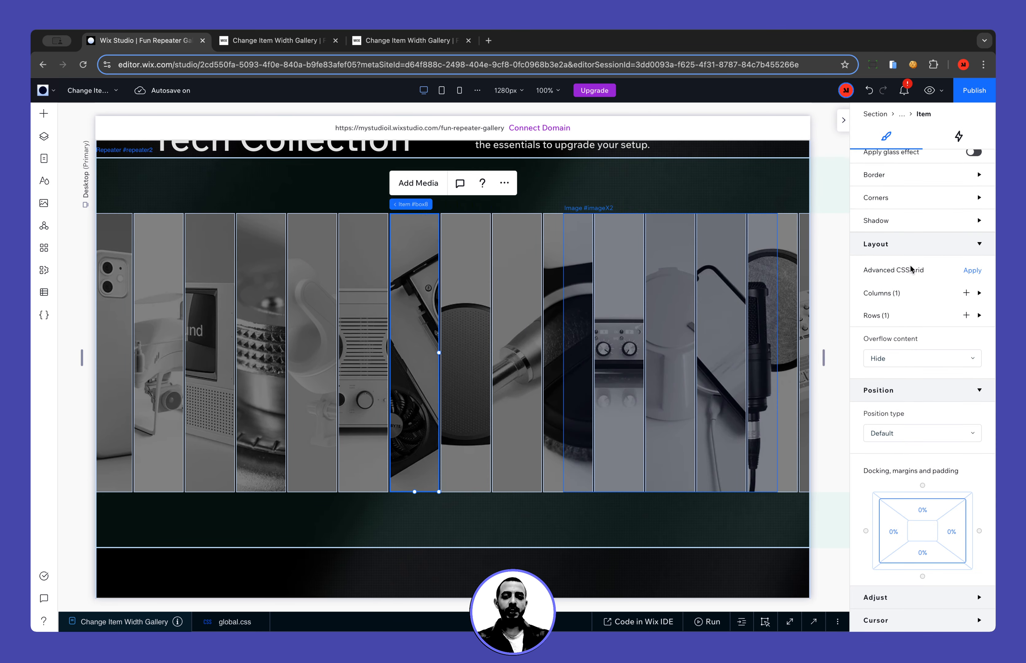
pyautogui.scroll(6, 910, 267)
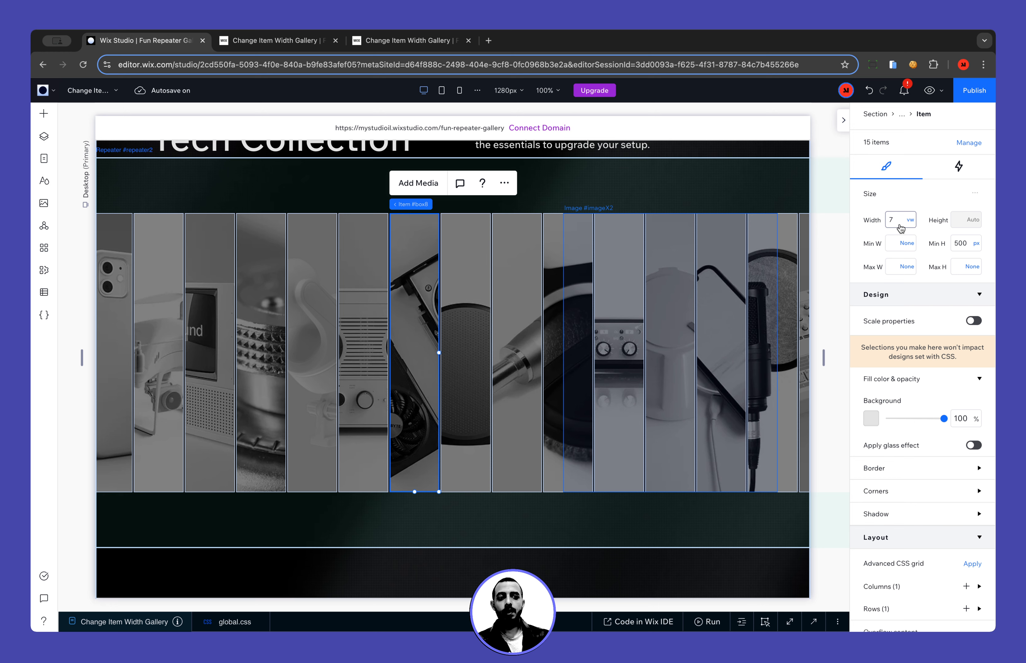
# Set the background opacity of the new repeater's middle item to 74%.
pyautogui.scroll(-10, 653, 384)
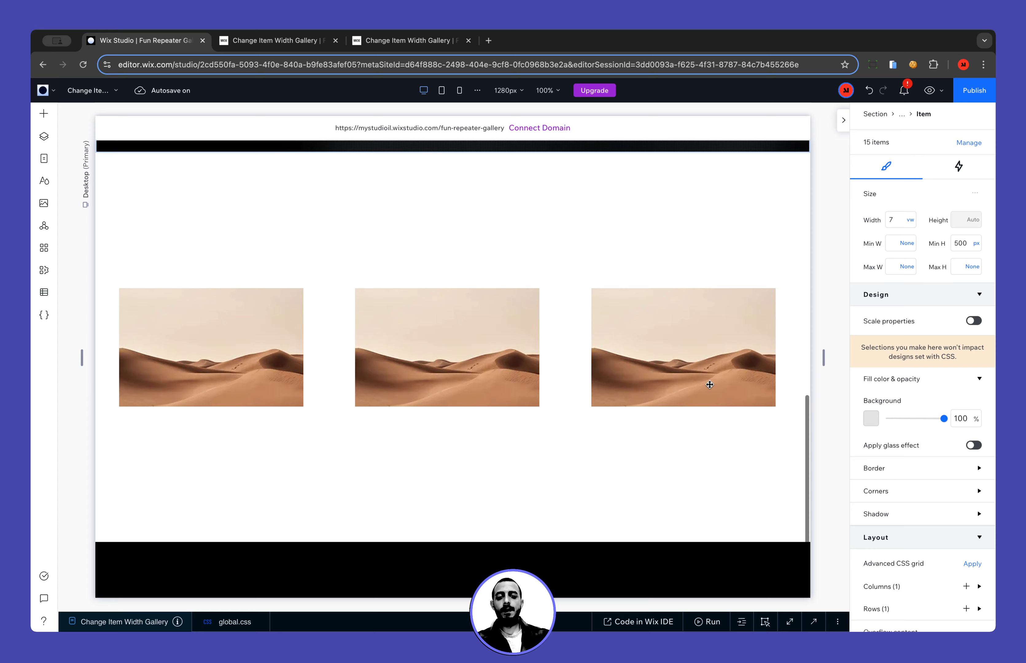
pyautogui.click(449, 318)
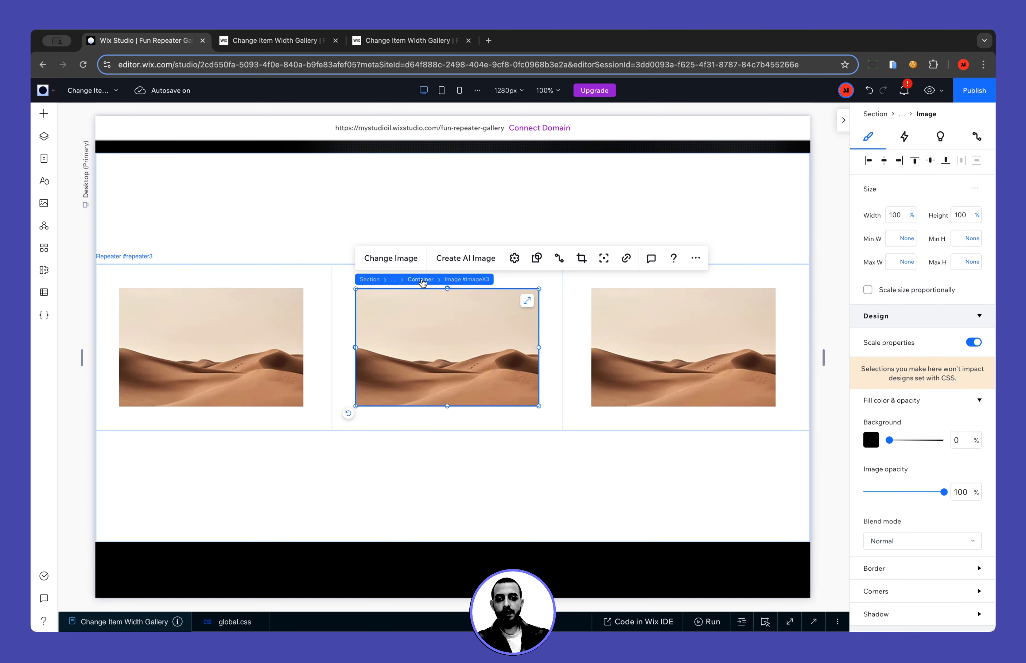
pyautogui.click(421, 280)
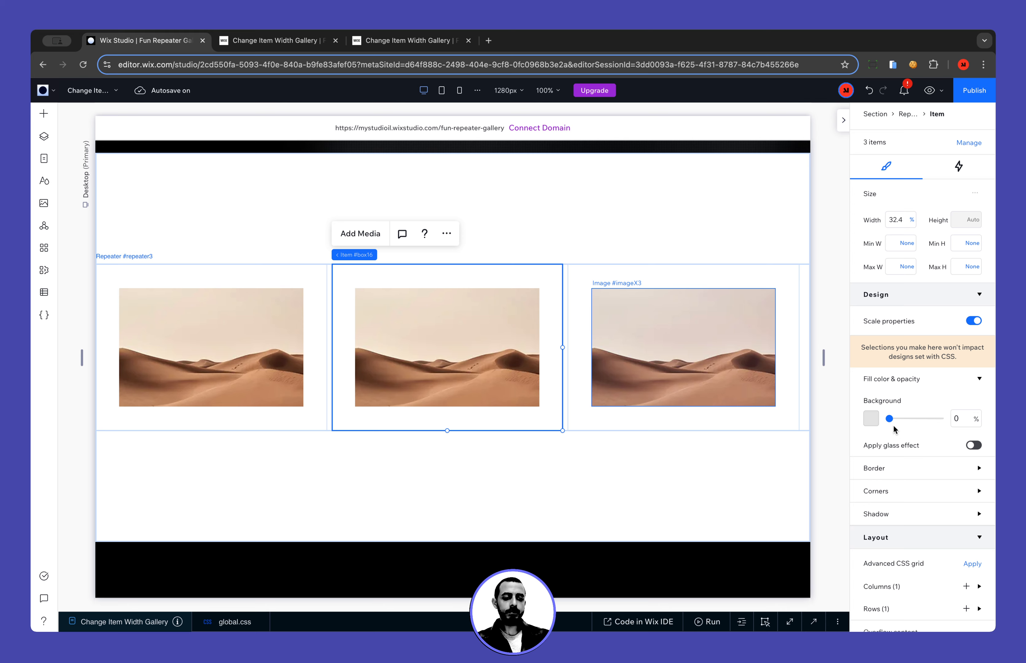
pyautogui.moveTo(889, 419); pyautogui.dragTo(930, 419)
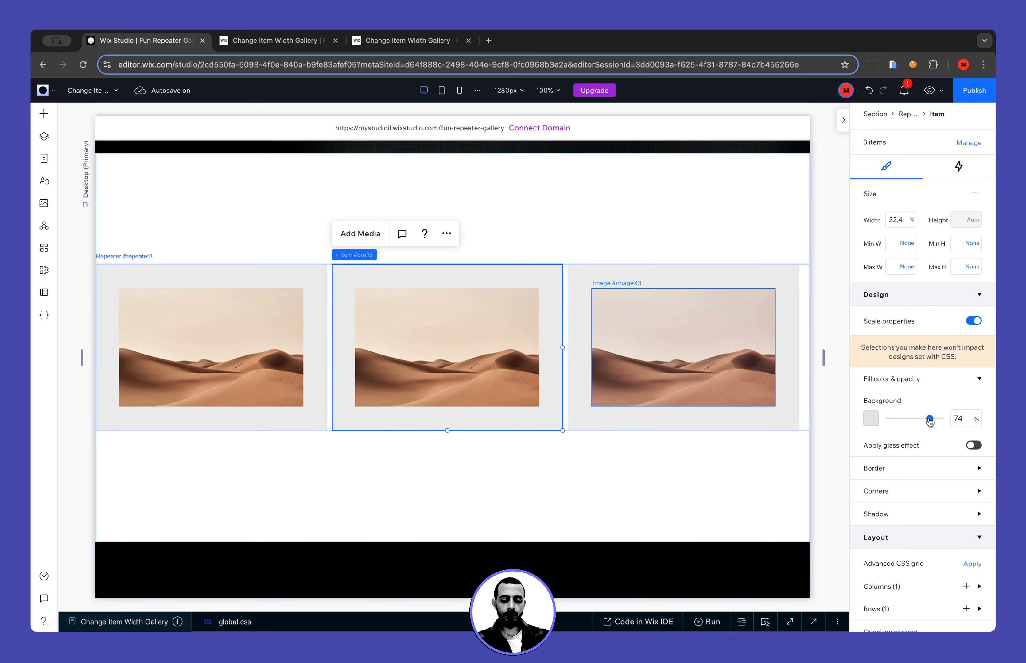
# Set the repeater item's width to 7 vw.
pyautogui.click(909, 223)
pyautogui.write('7 ')
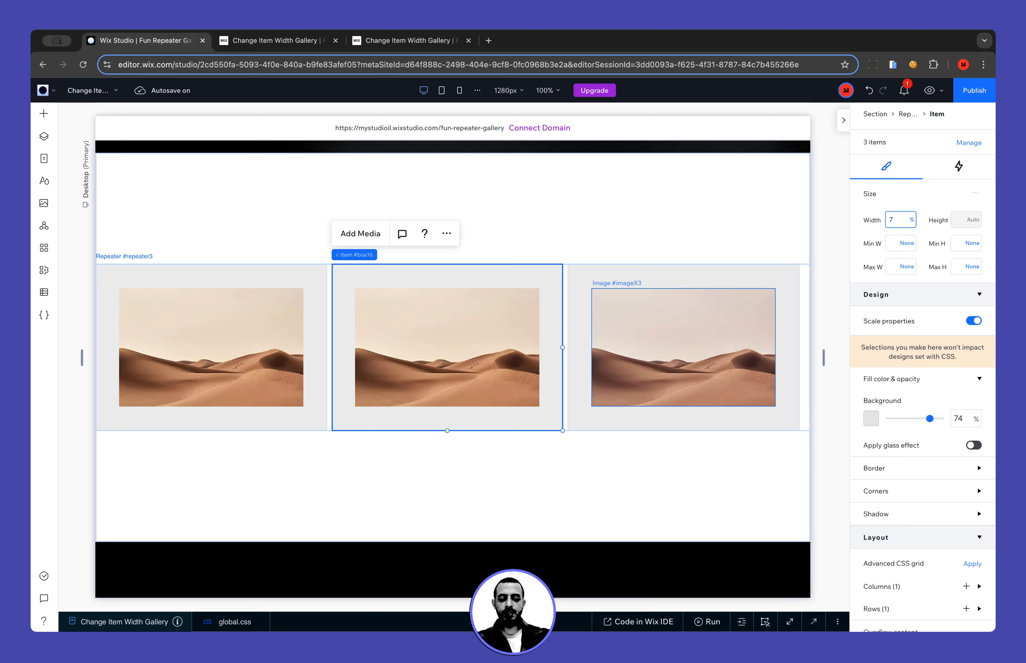
pyautogui.write('vw')
pyautogui.press('Return')
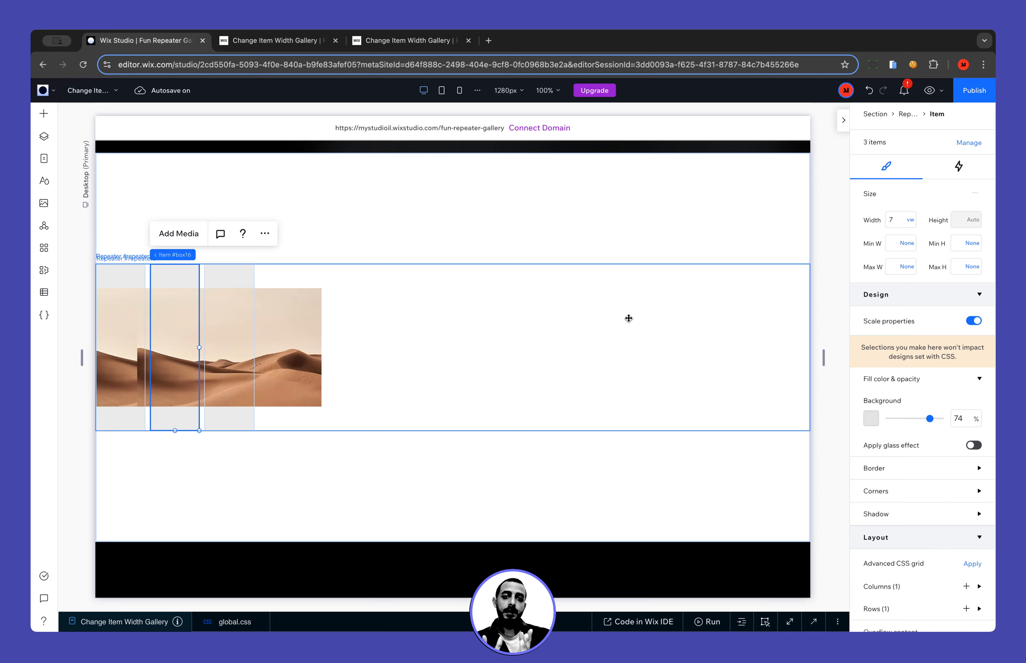
# Review the published example gallery in the browser and the layer structure of the new repeater in the editor.
pyautogui.click(312, 43)
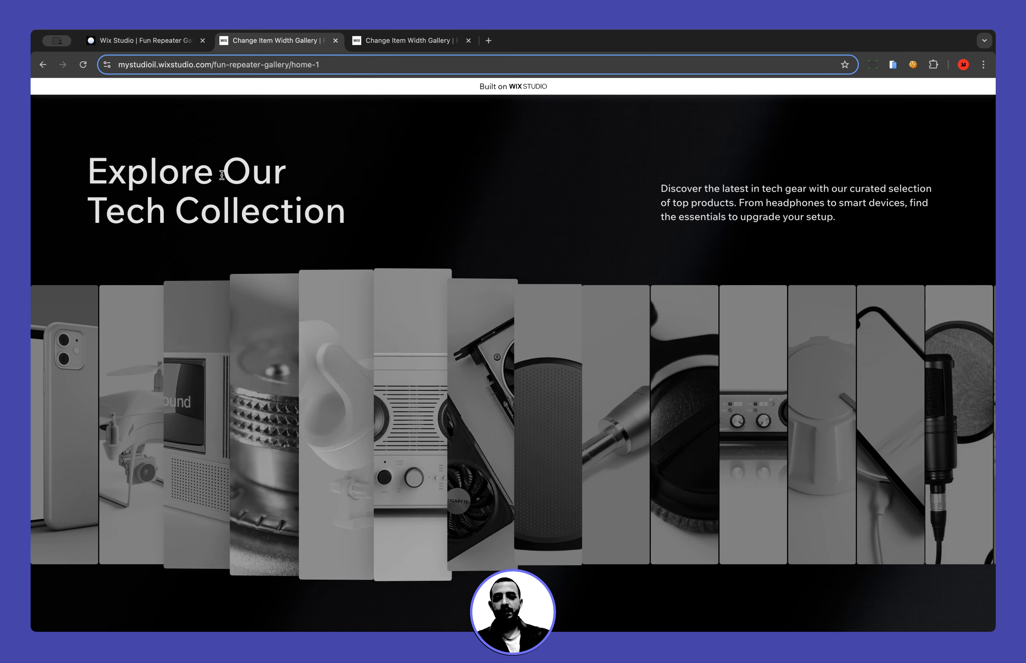
pyautogui.click(165, 43)
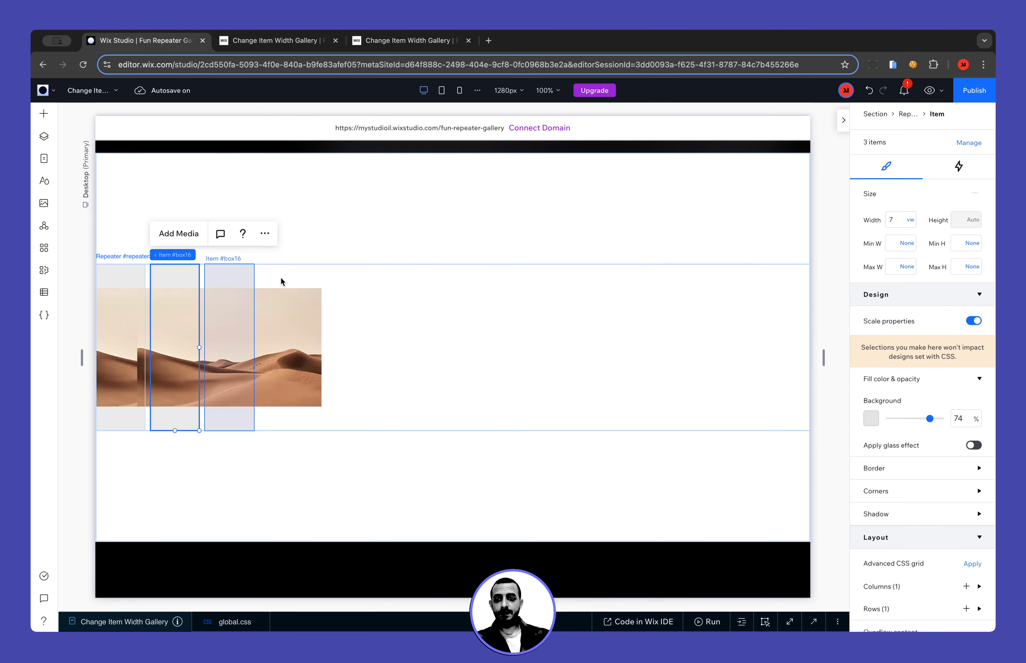
pyautogui.click(44, 137)
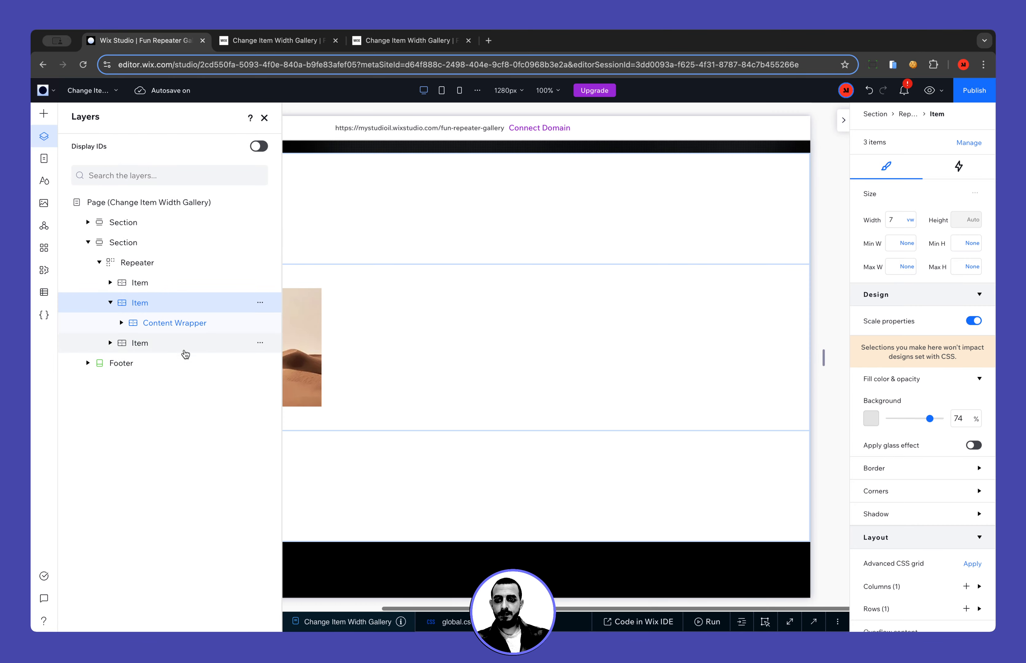
pyautogui.click(264, 117)
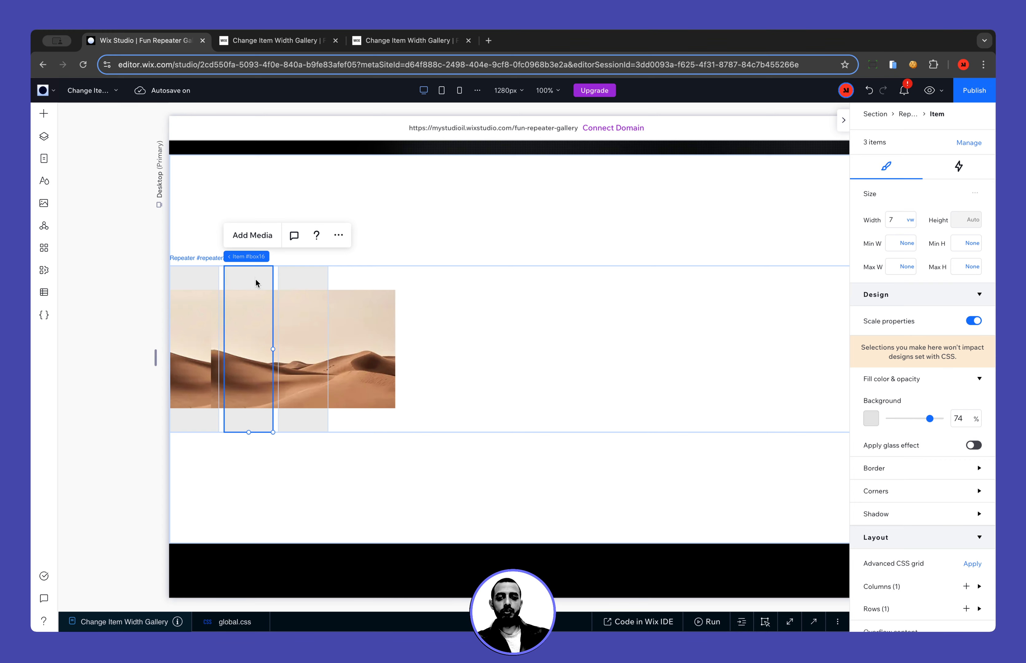
# Set the height of the container inside the repeater item to 100%.
pyautogui.click(253, 310)
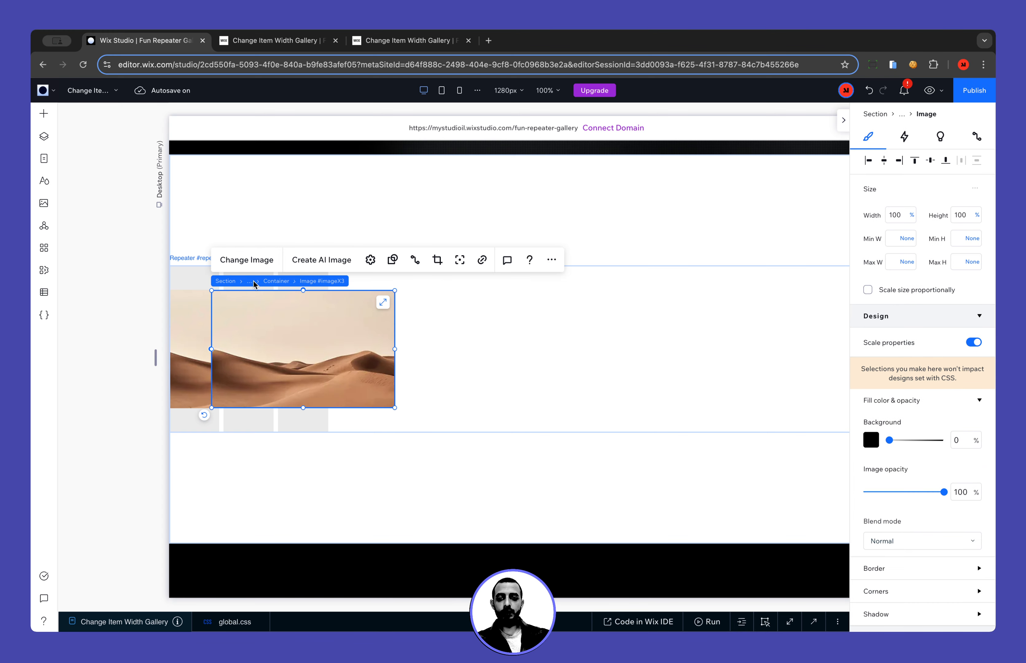
pyautogui.click(276, 281)
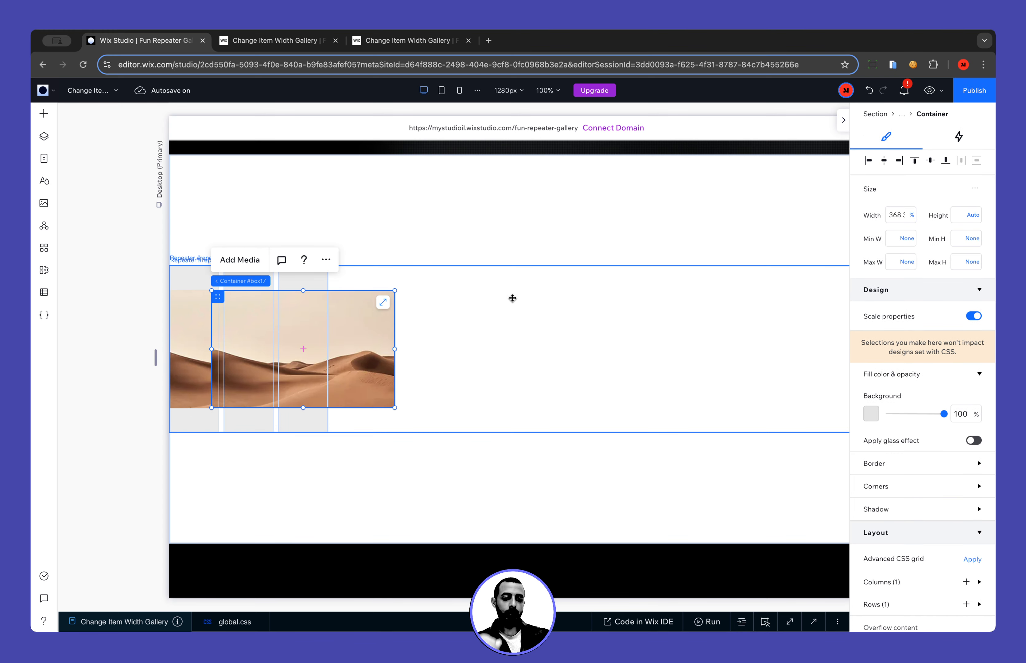
pyautogui.click(886, 218)
pyautogui.doubleClick(888, 218)
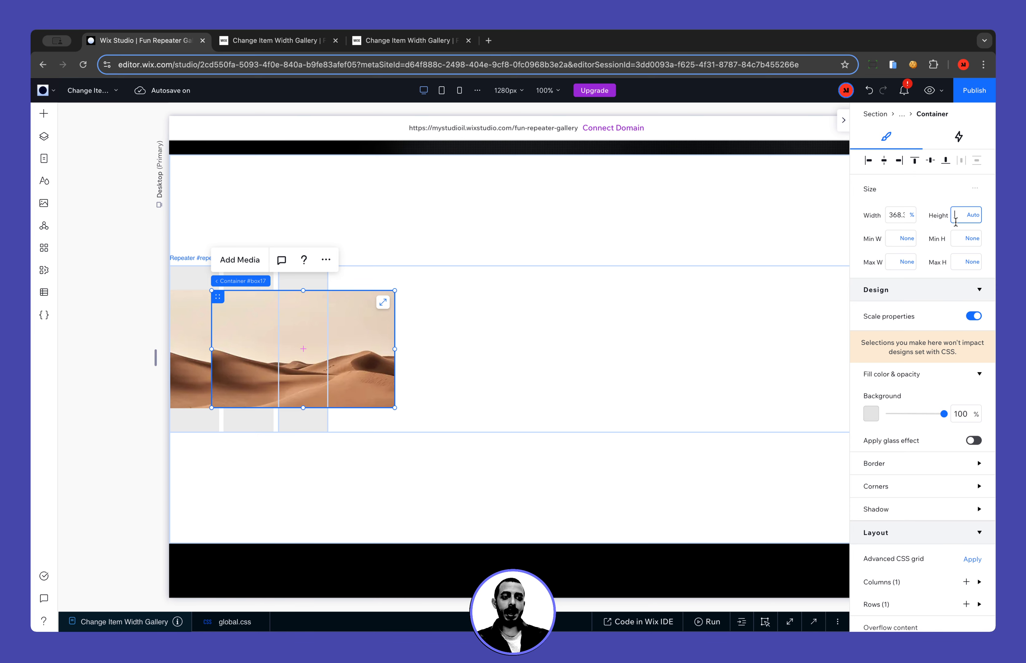
pyautogui.click(965, 239)
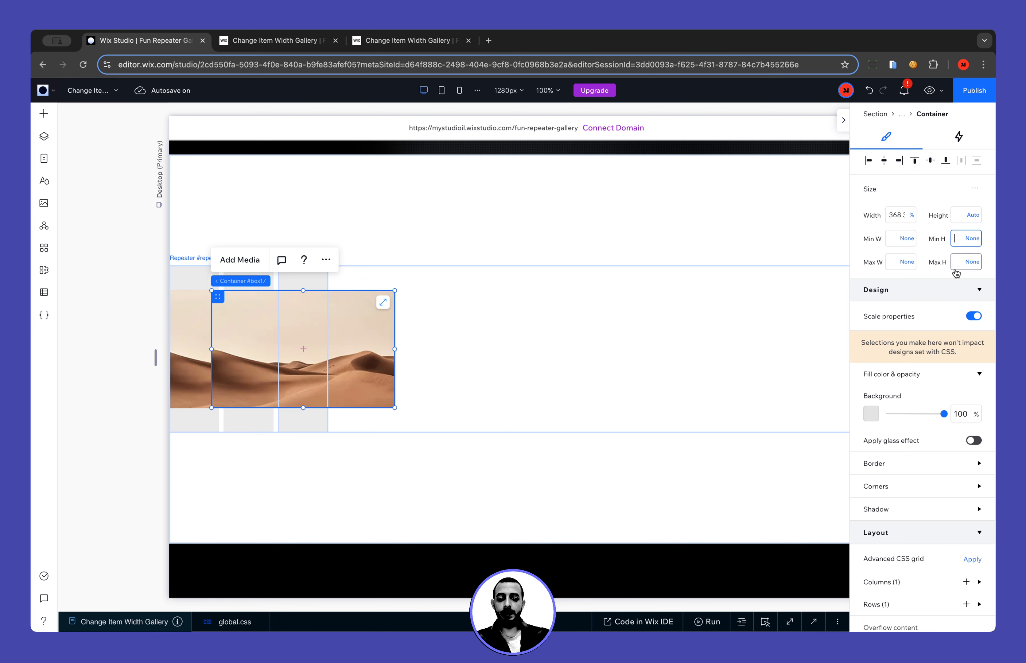
pyautogui.click(957, 214)
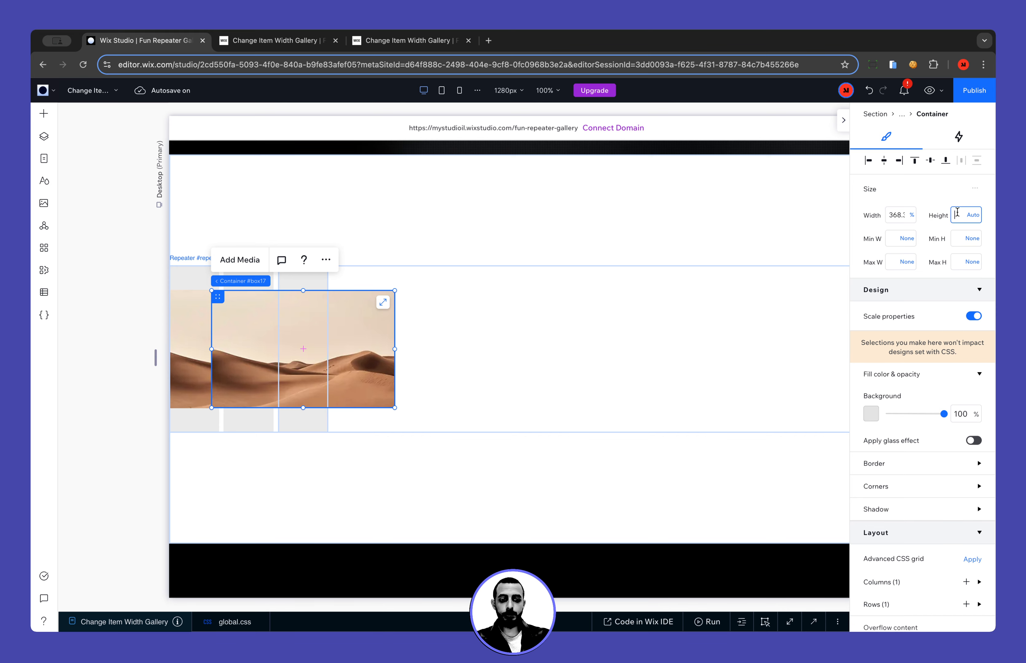
pyautogui.write('100%')
pyautogui.press('Return')
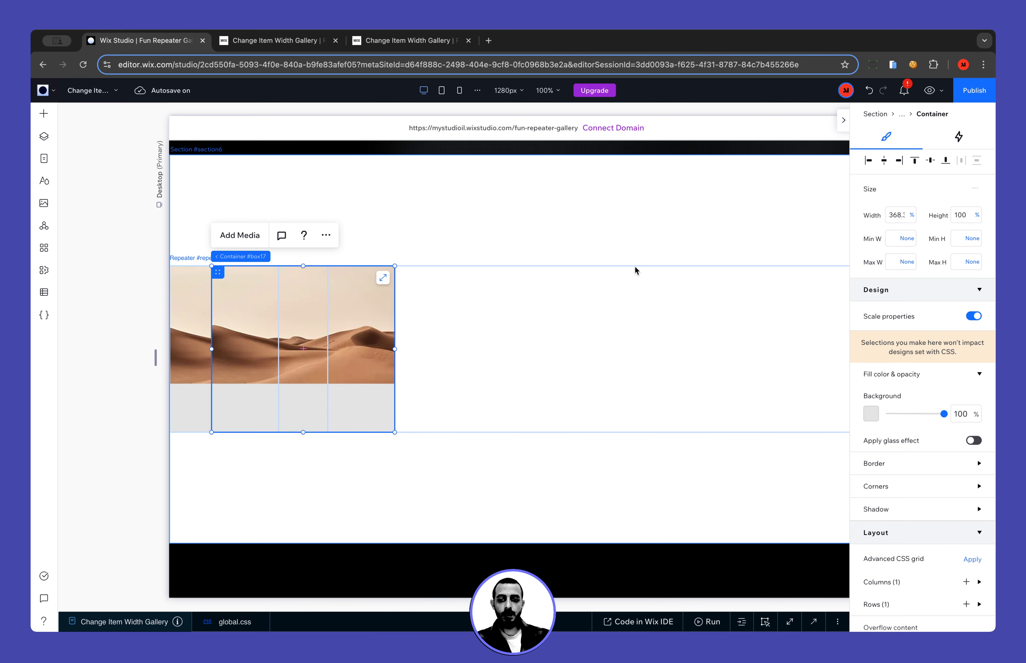
# Set the height of the desert image inside the container to 100%.
pyautogui.click(363, 333)
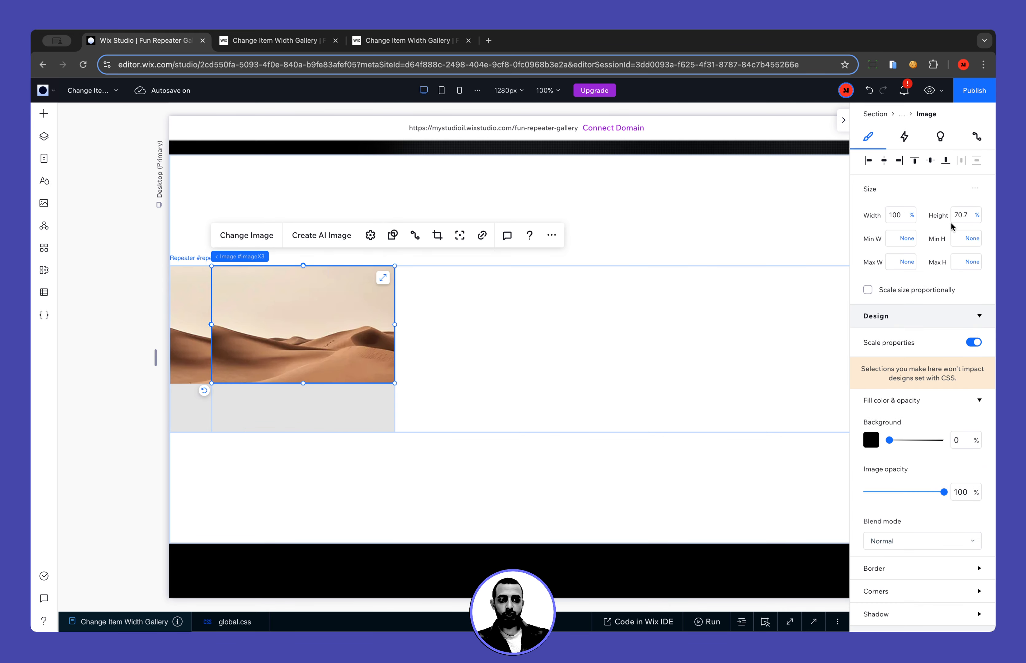
pyautogui.click(959, 215)
pyautogui.write('100')
pyautogui.press('Return')
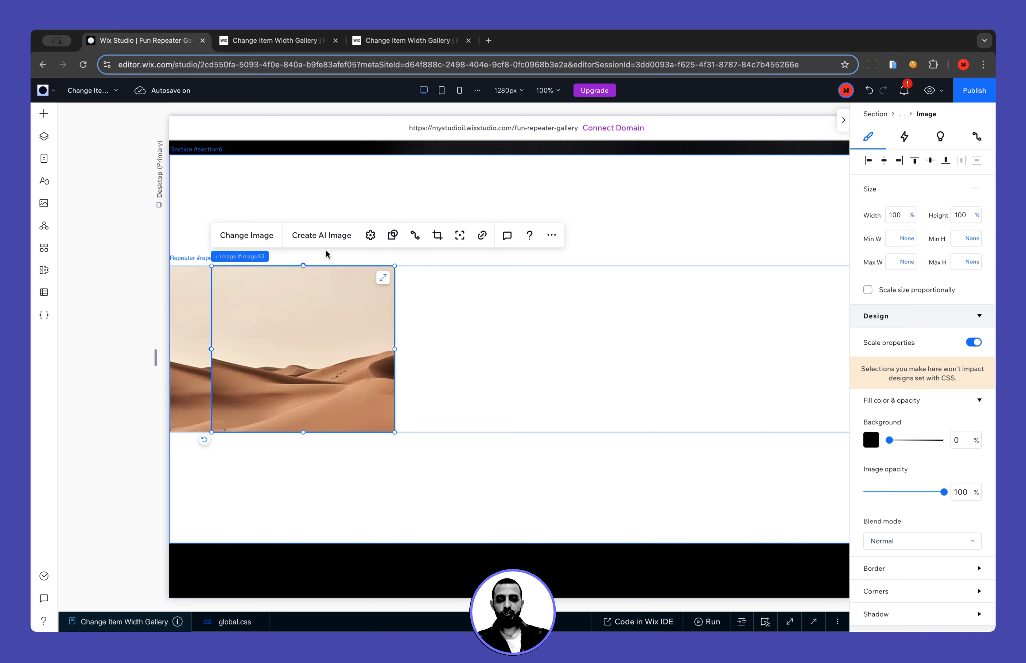
# Examine the container's width, the published gallery and the 3D Gallery hover rules in global.css, including the hovered card's width.
pyautogui.click(276, 257)
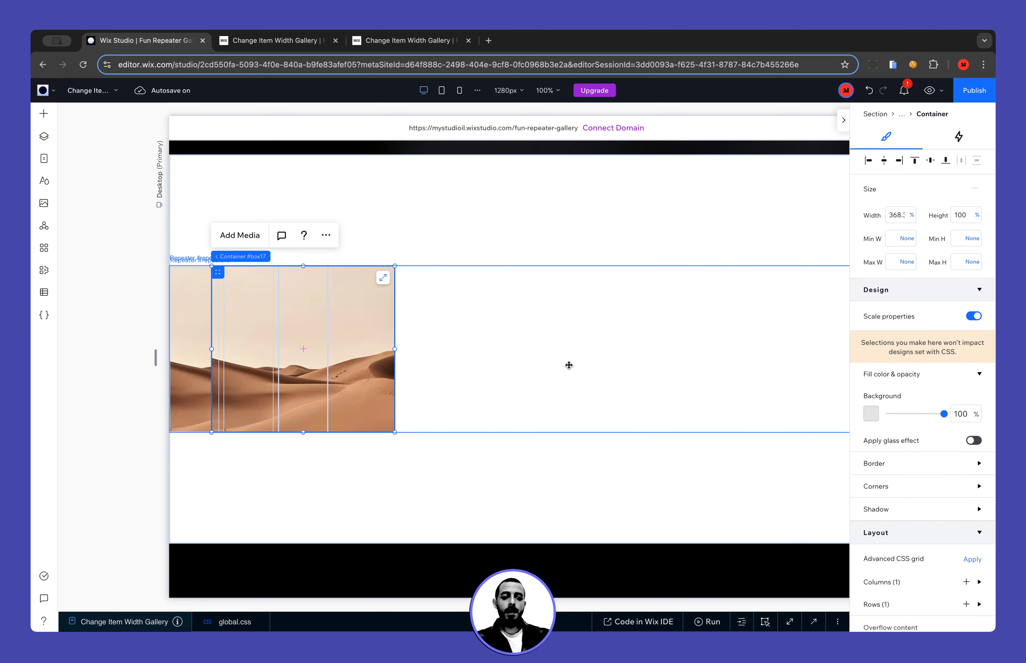
pyautogui.click(891, 220)
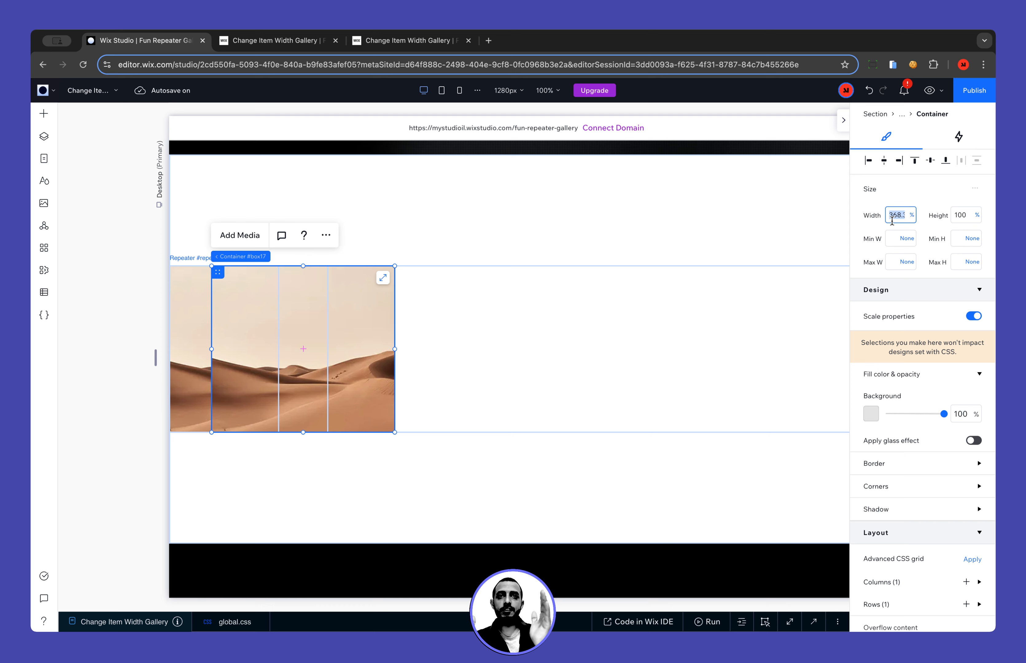
pyautogui.click(313, 42)
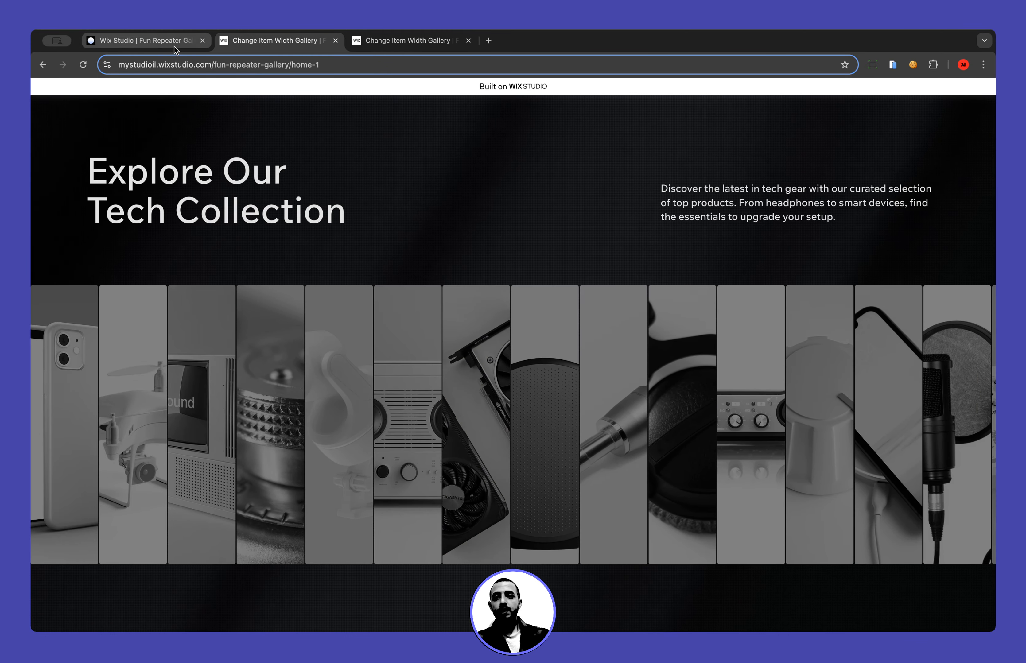
pyautogui.click(138, 40)
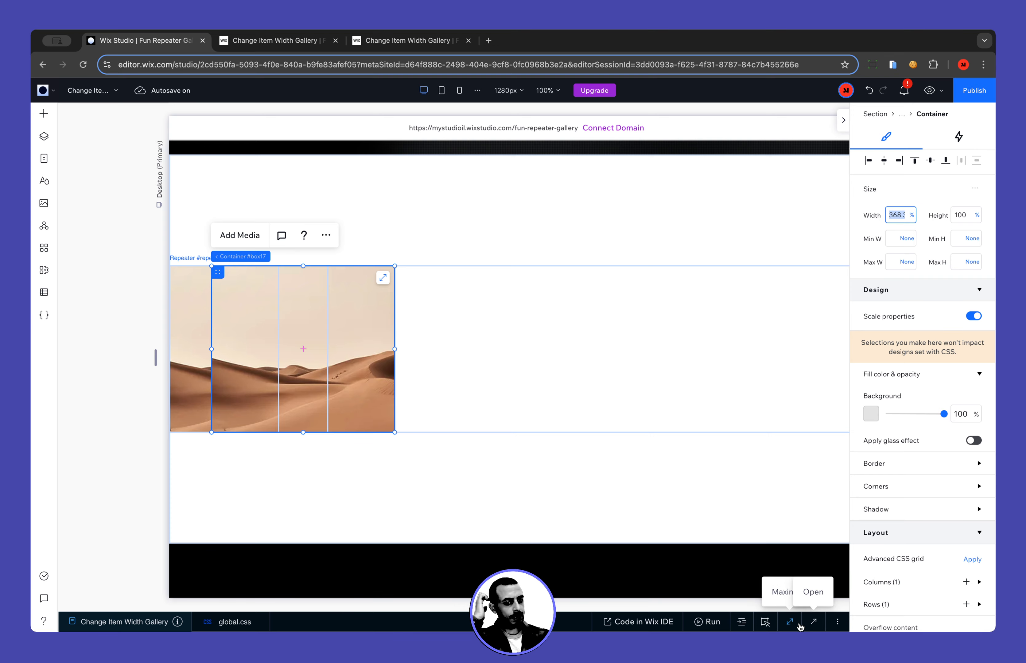
pyautogui.click(765, 621)
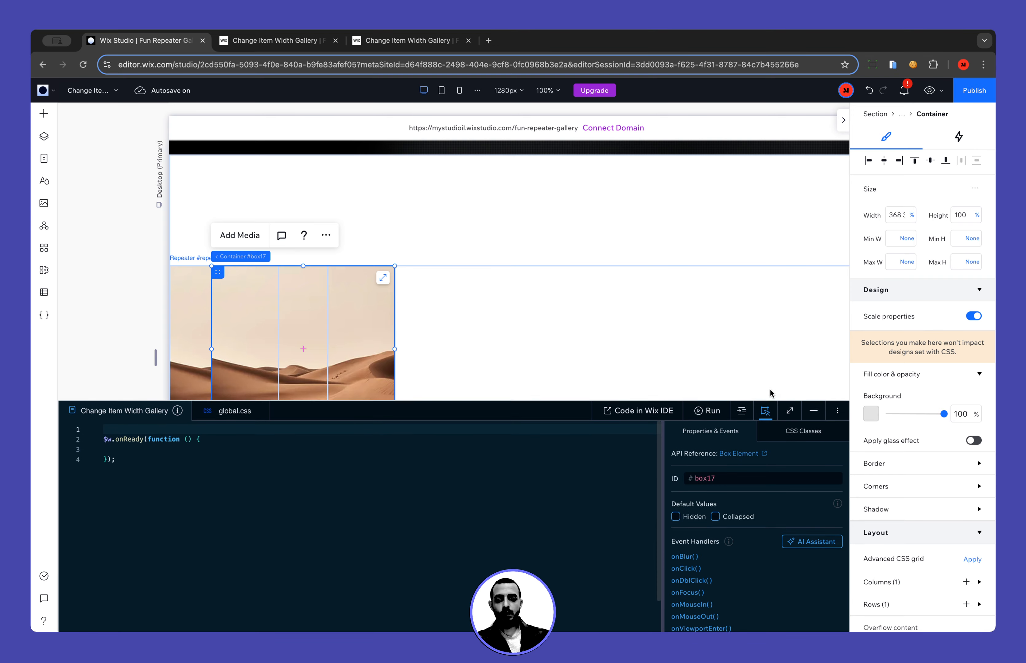
pyautogui.click(229, 399)
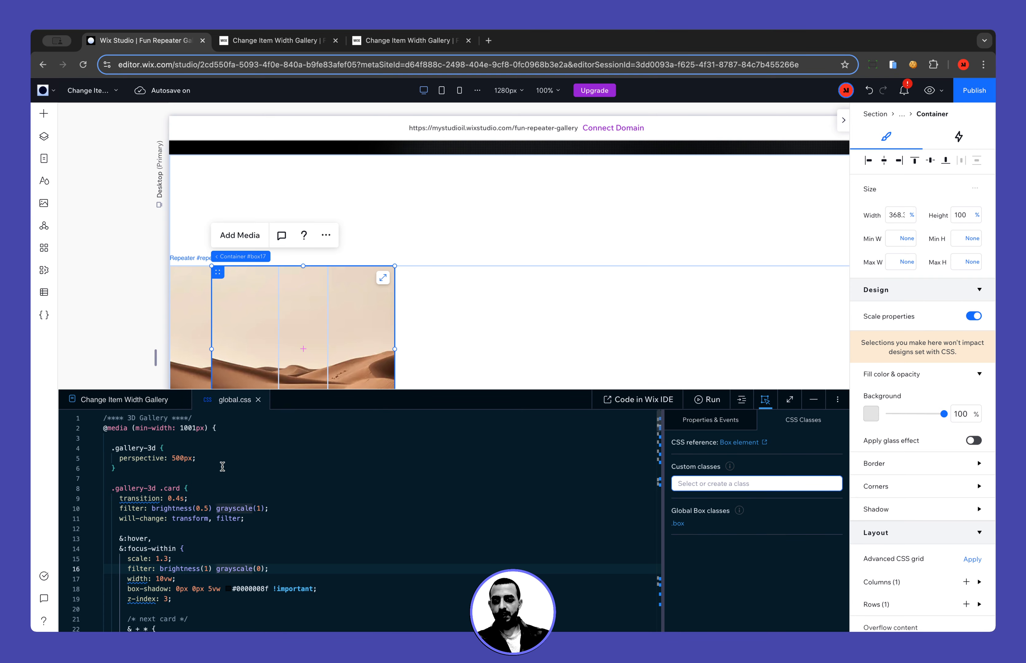
pyautogui.scroll(-1, 222, 467)
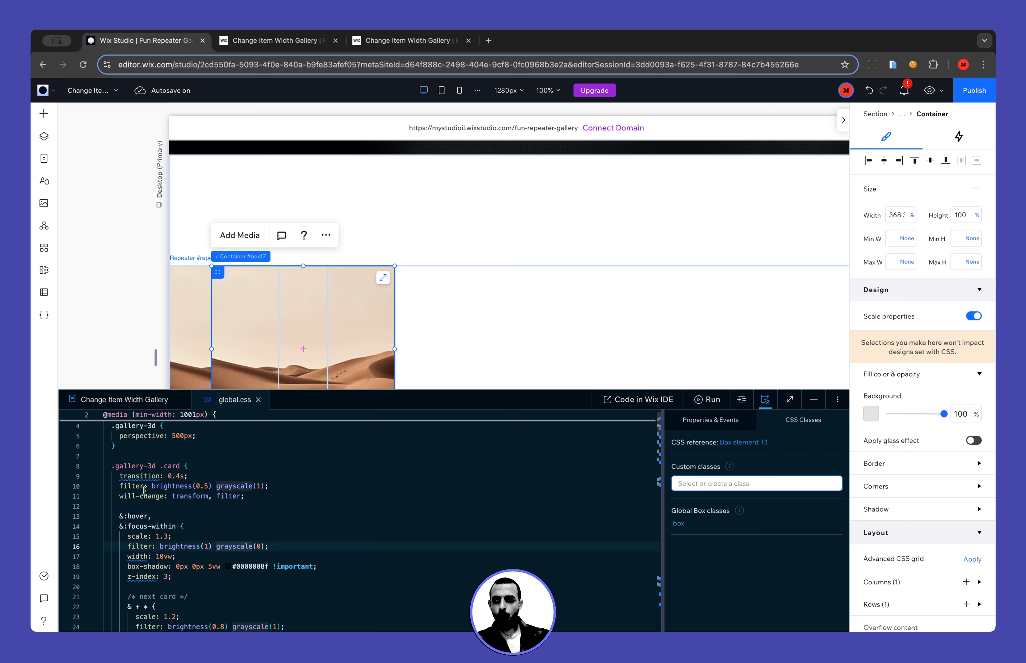
pyautogui.scroll(-2, 144, 491)
pyautogui.moveTo(143, 472); pyautogui.dragTo(155, 470)
pyautogui.scroll(3, 143, 470)
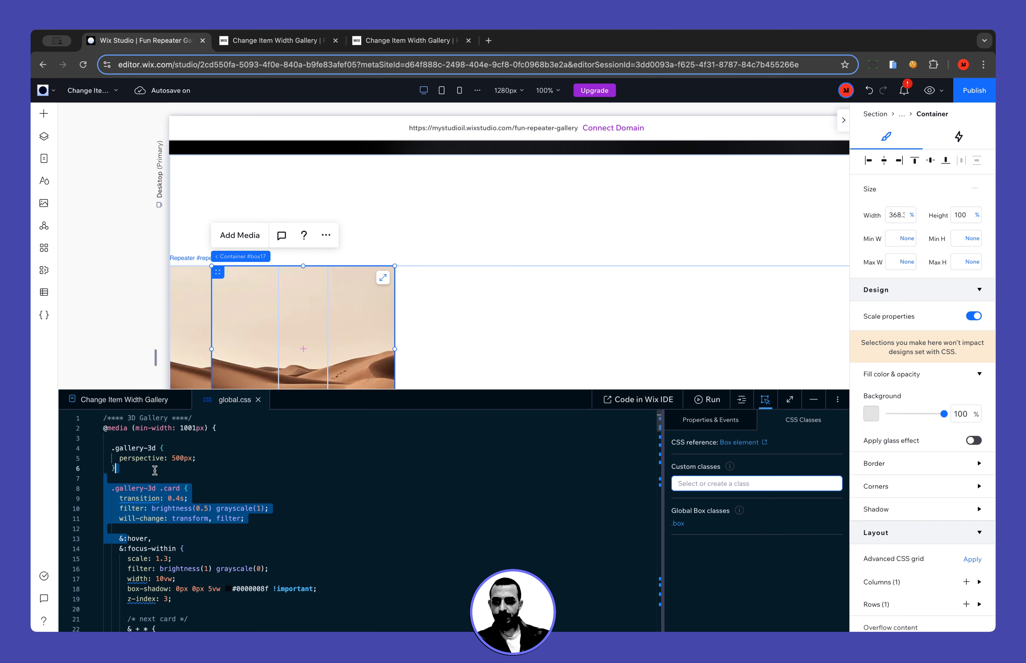
pyautogui.click(156, 487)
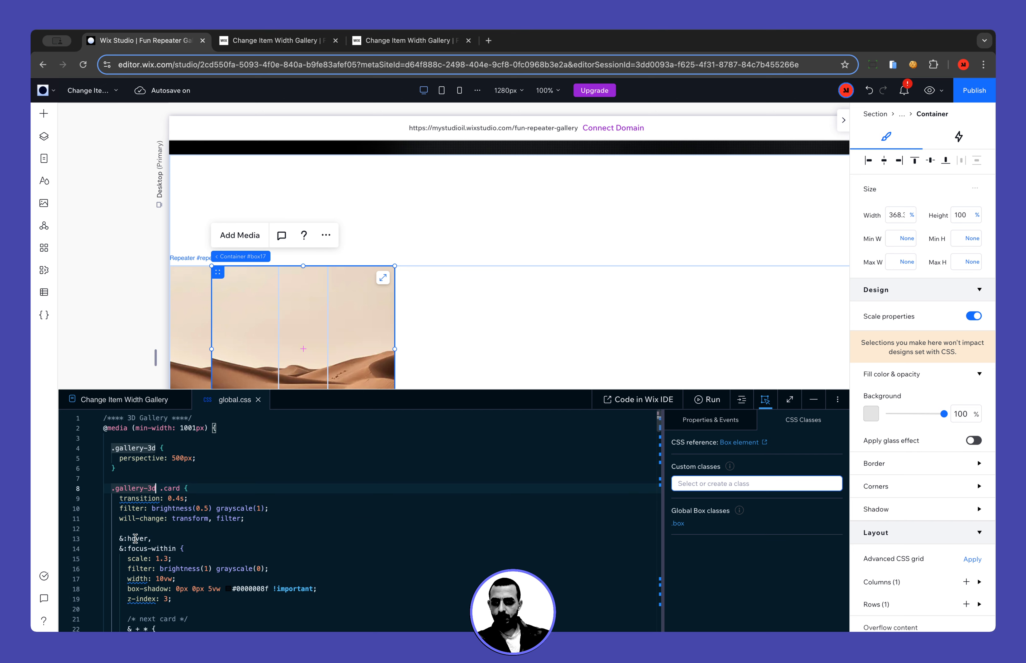
pyautogui.doubleClick(163, 579)
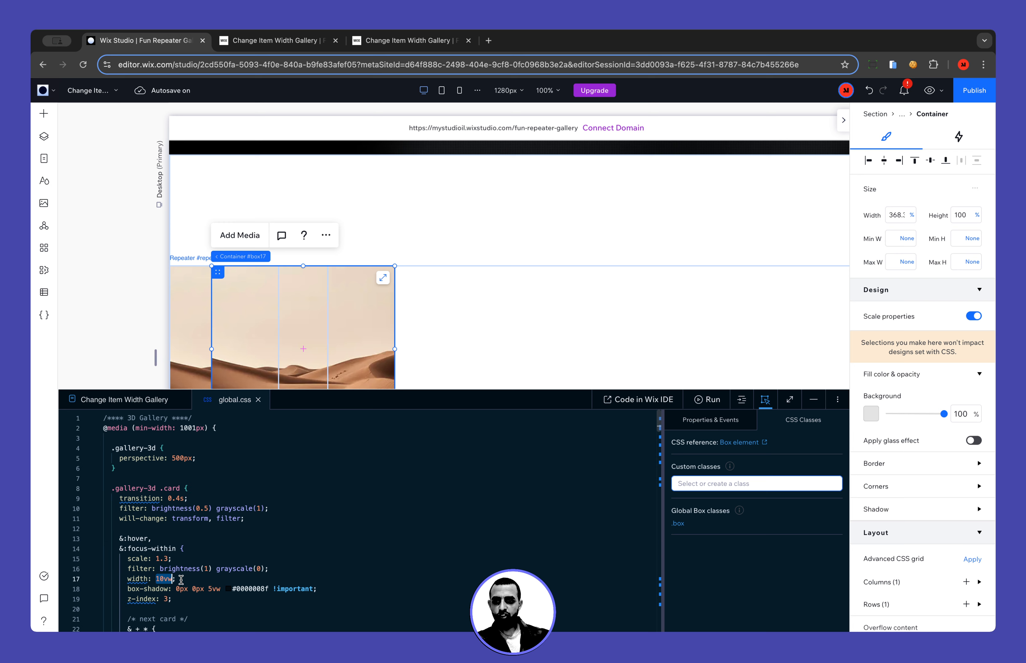
pyautogui.click(813, 400)
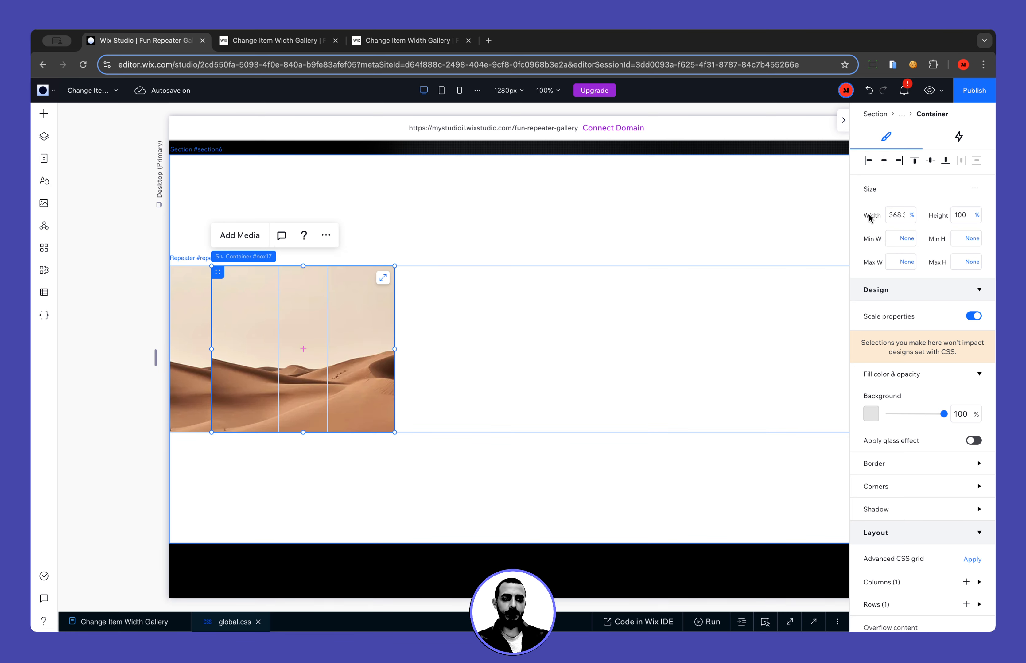
# Set the width of the container inside the repeater item to 10 vw.
pyautogui.click(894, 217)
pyautogui.write('10 ')
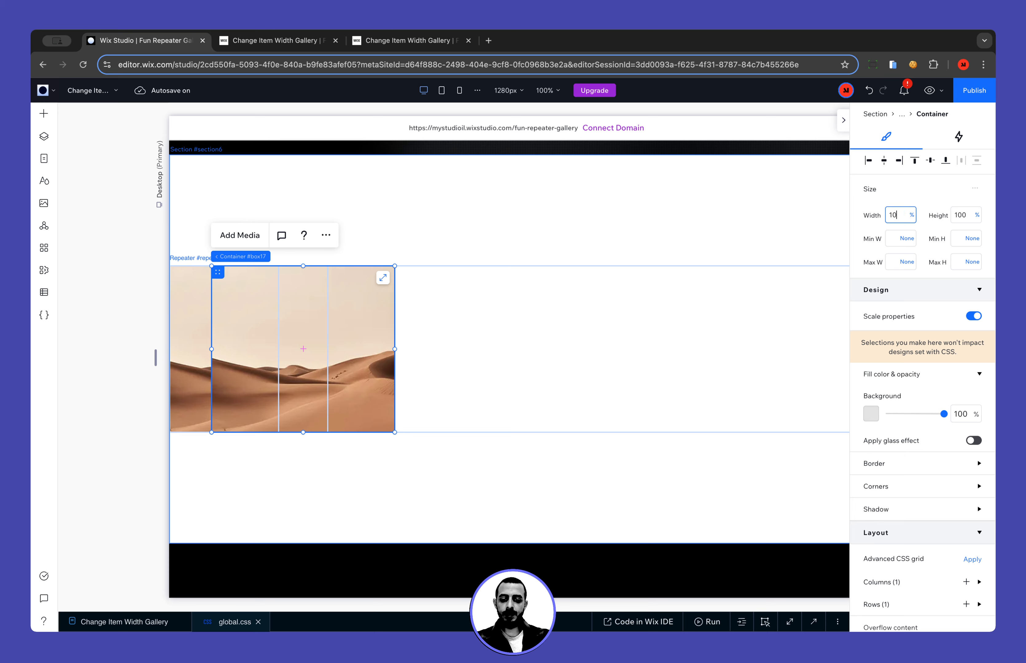
pyautogui.write('vw')
pyautogui.press('Return')
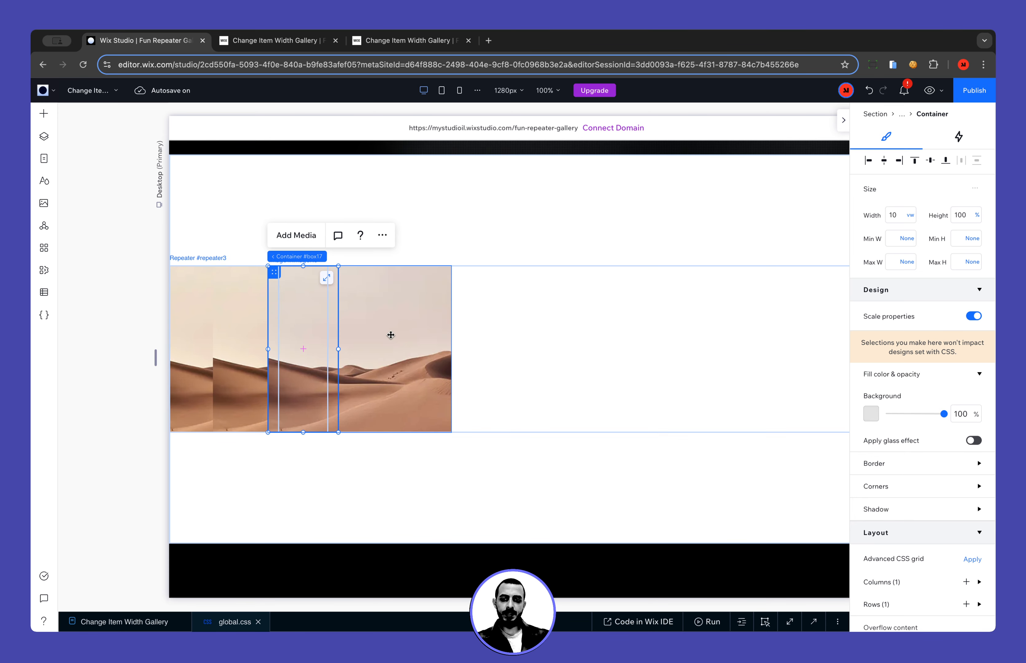
# Set the desert image's width to 100% of its container.
pyautogui.click(307, 327)
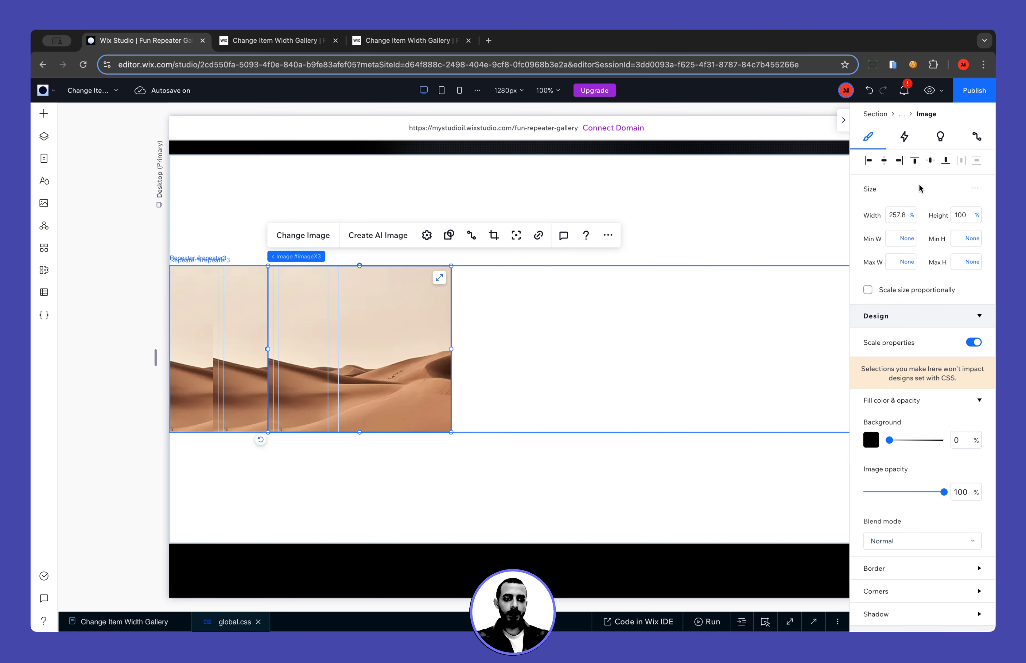
pyautogui.click(890, 215)
pyautogui.doubleClick(892, 214)
pyautogui.write('10')
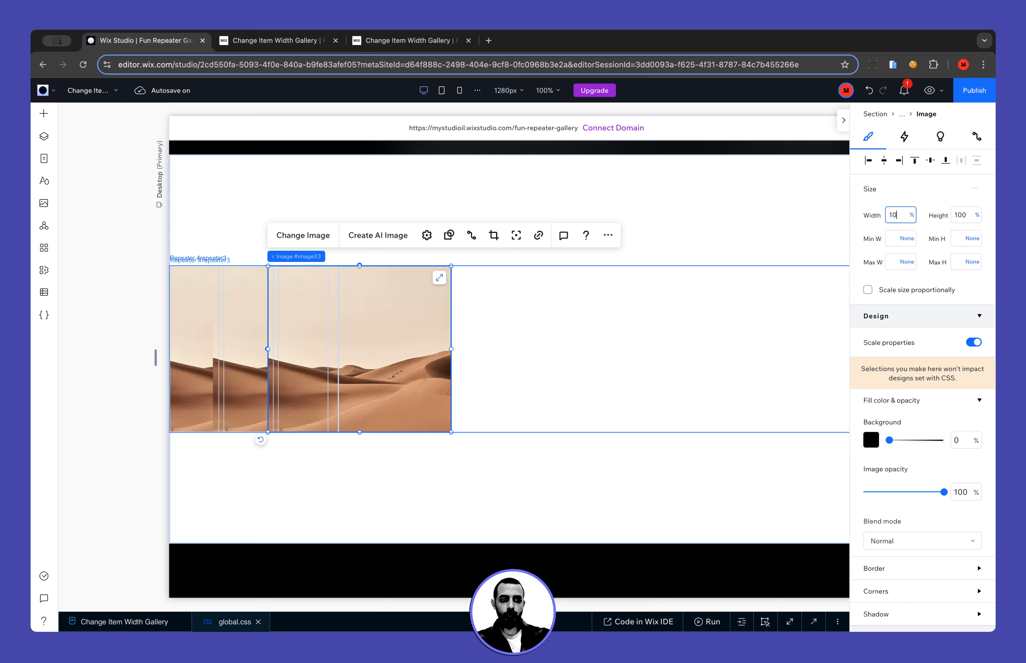
pyautogui.write('0')
pyautogui.press('Return')
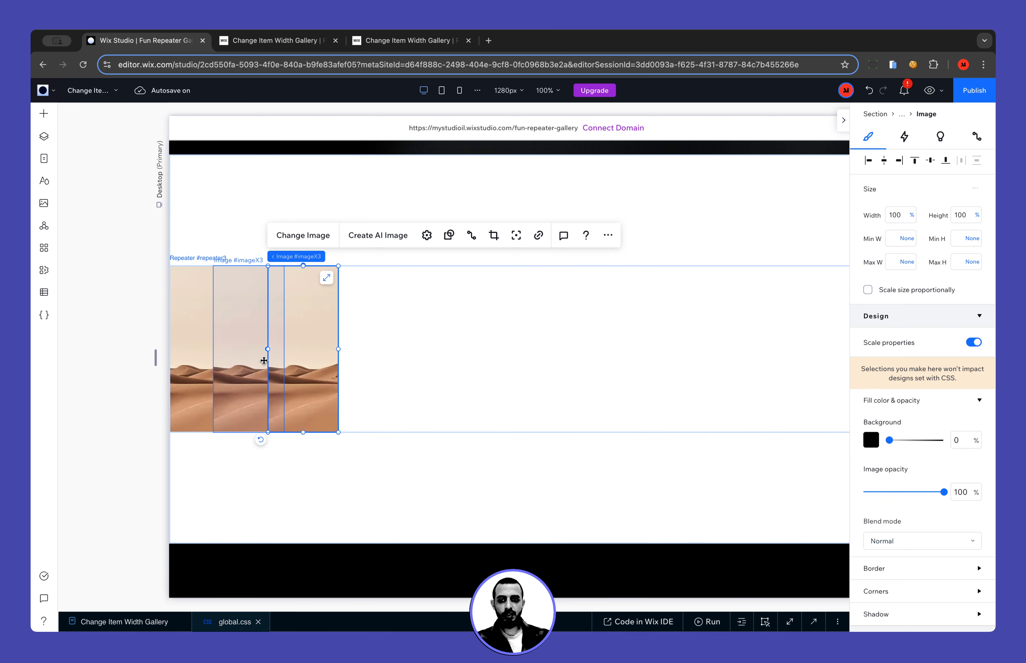
# Turn off Scale properties for the repeater item.
pyautogui.moveTo(323, 258)
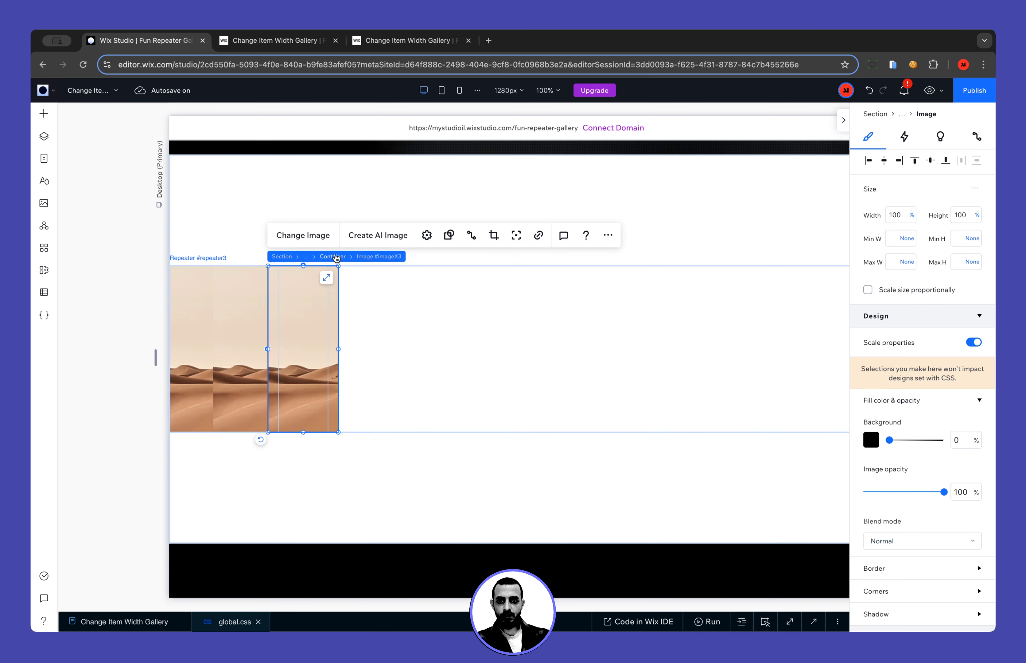
pyautogui.click(336, 258)
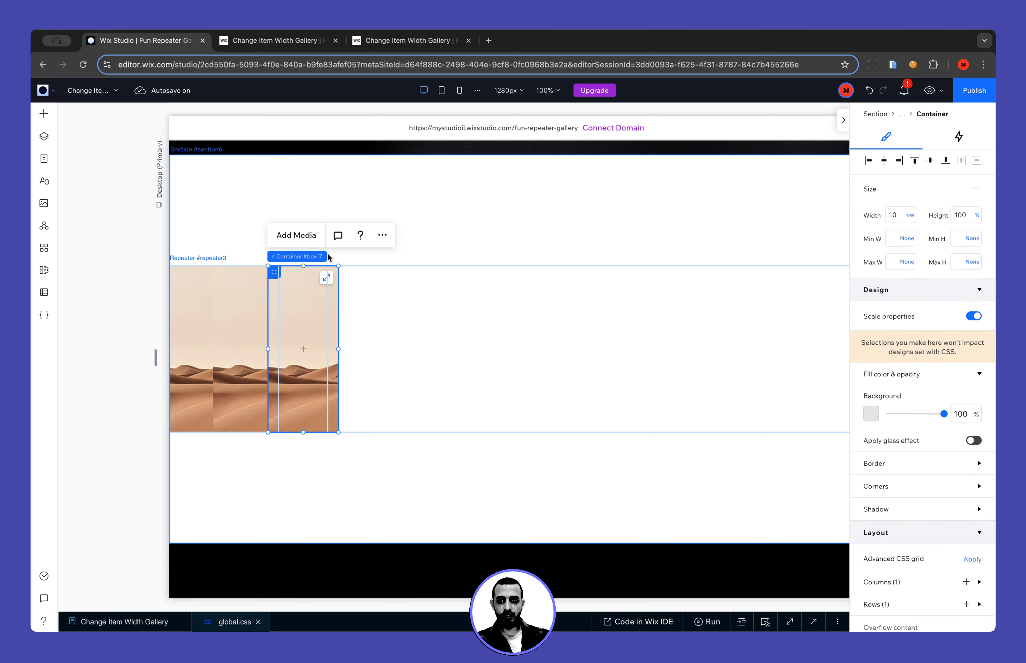
pyautogui.click(342, 258)
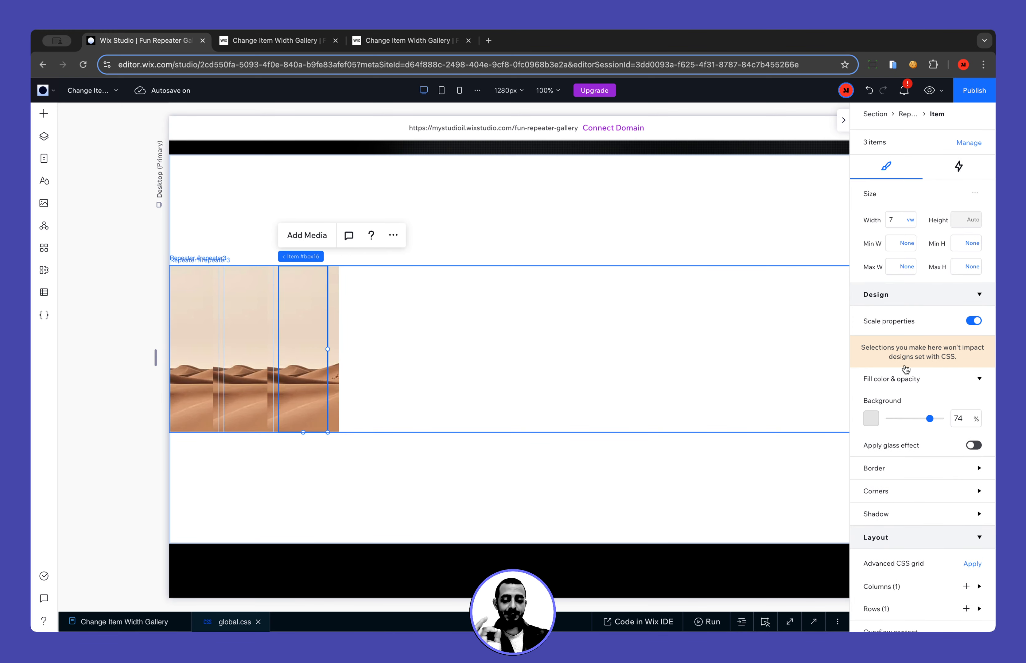
pyautogui.click(973, 321)
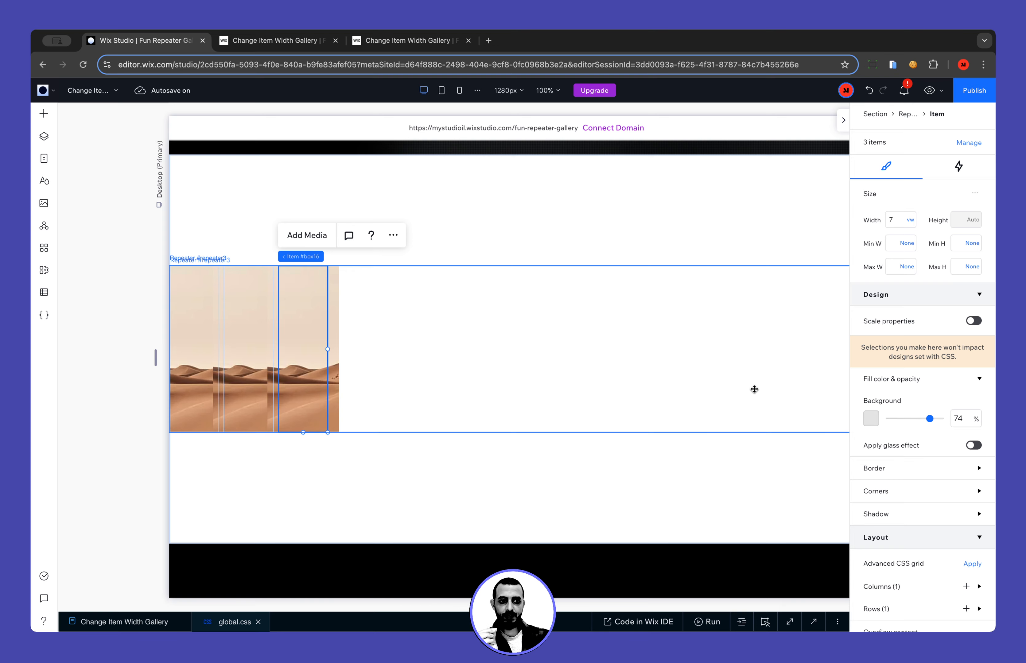
# Examine the repeater item's layout settings, including its column and row sizing and the available row units.
pyautogui.scroll(-5, 916, 458)
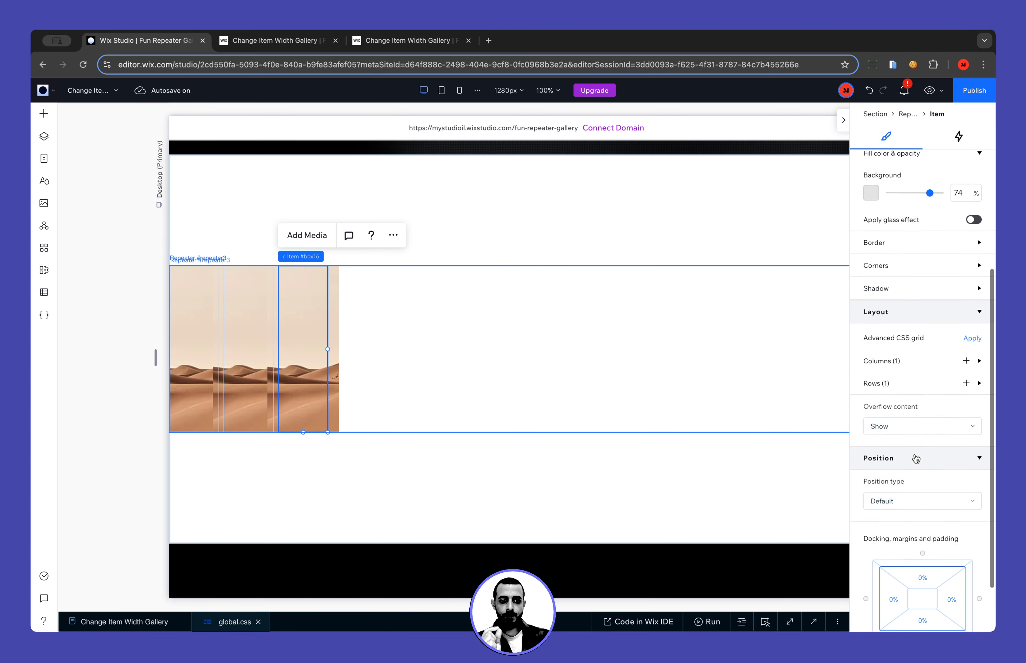
pyautogui.scroll(3, 909, 449)
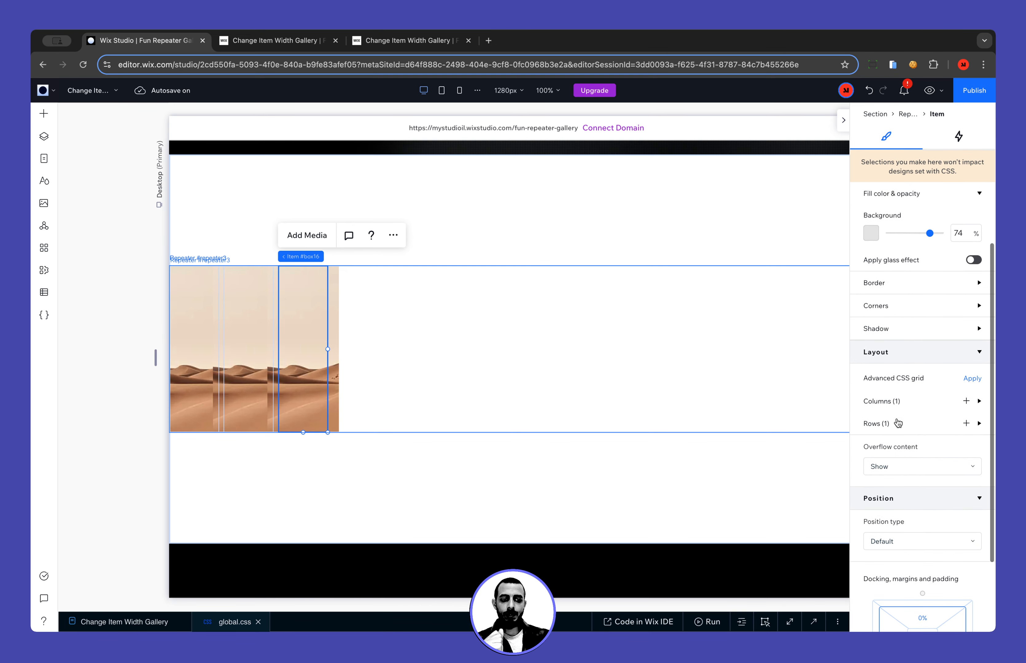
pyautogui.click(892, 403)
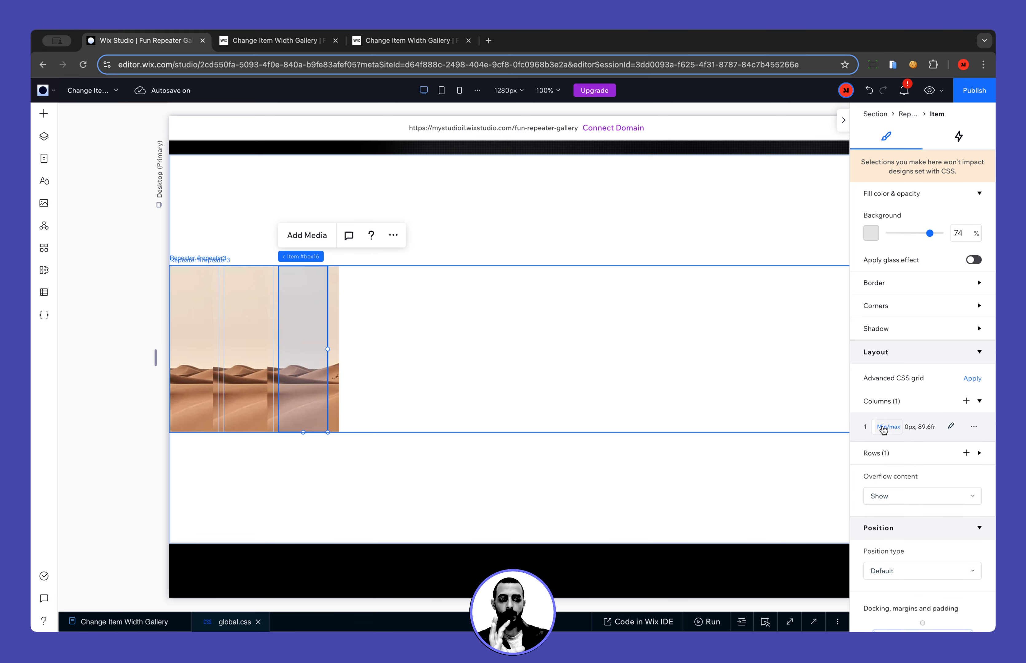
pyautogui.click(889, 453)
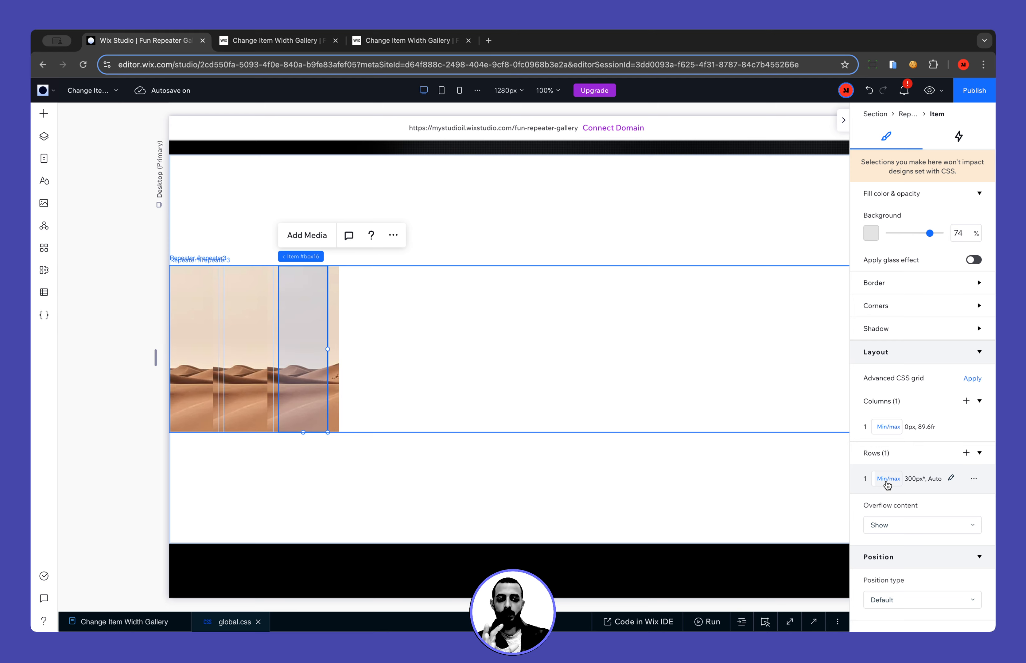
pyautogui.click(887, 483)
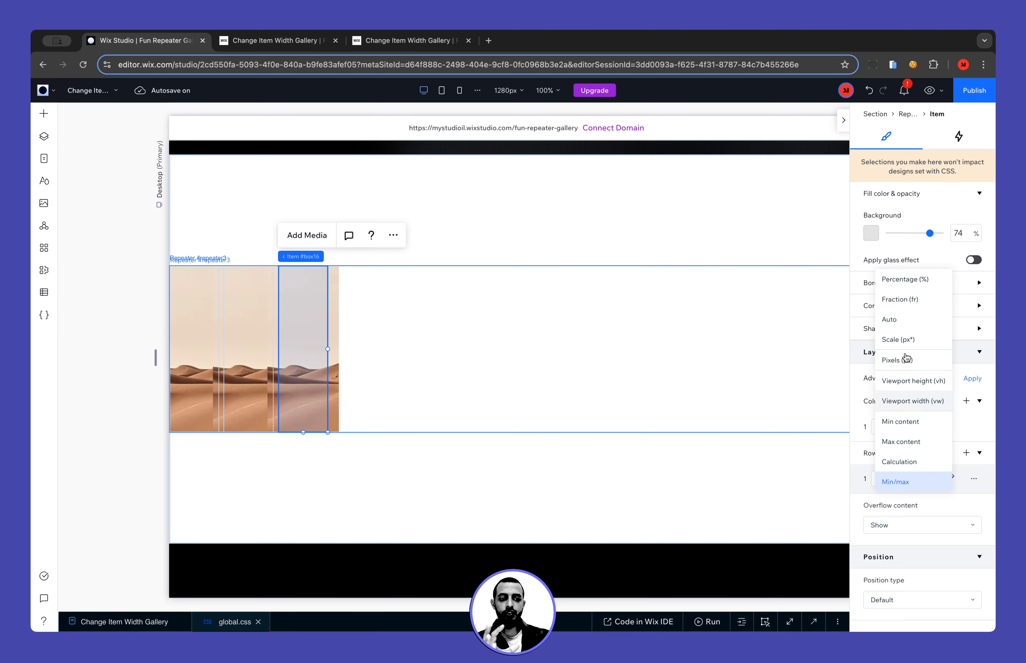
pyautogui.click(915, 307)
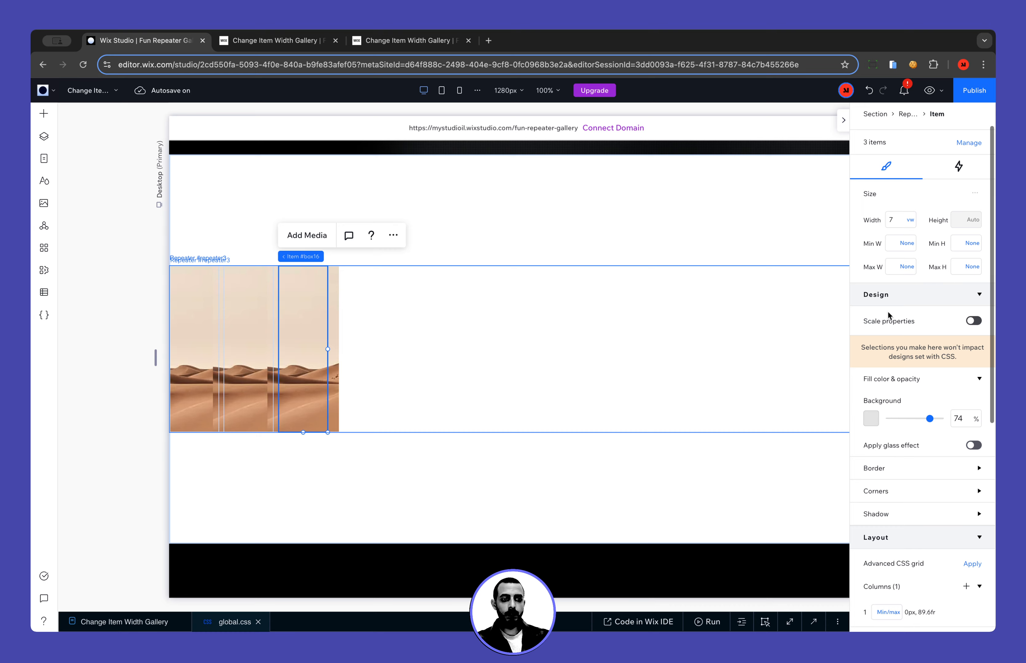
pyautogui.click(312, 319)
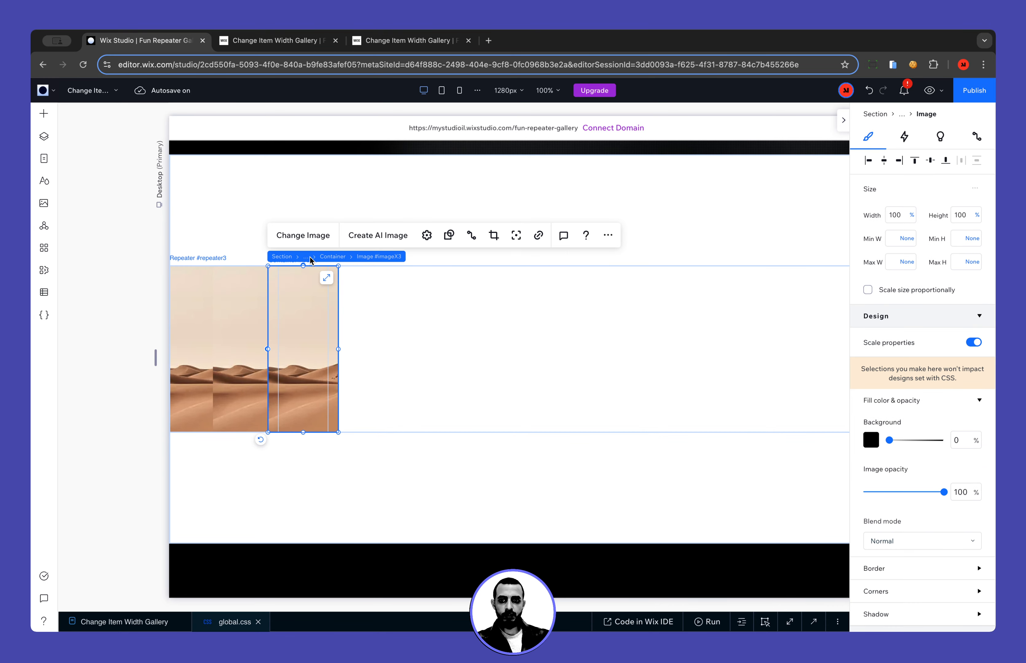
# Try sizing the single row of the container inside the repeater item at 1 fr, and undo the change.
pyautogui.click(385, 257)
pyautogui.scroll(-3, 904, 449)
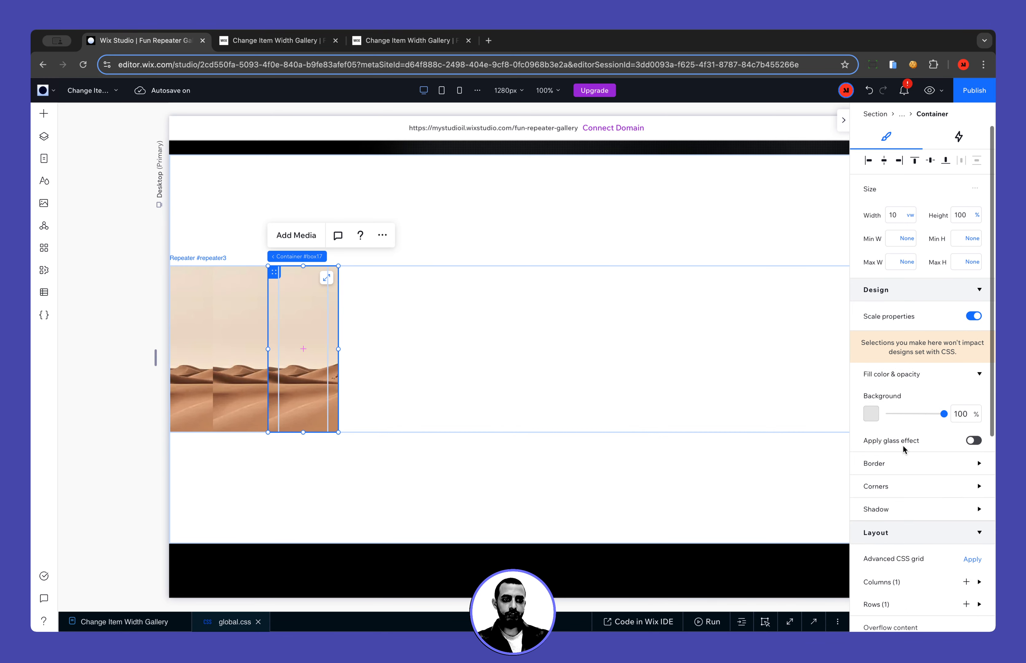
pyautogui.scroll(-5, 904, 449)
pyautogui.click(882, 374)
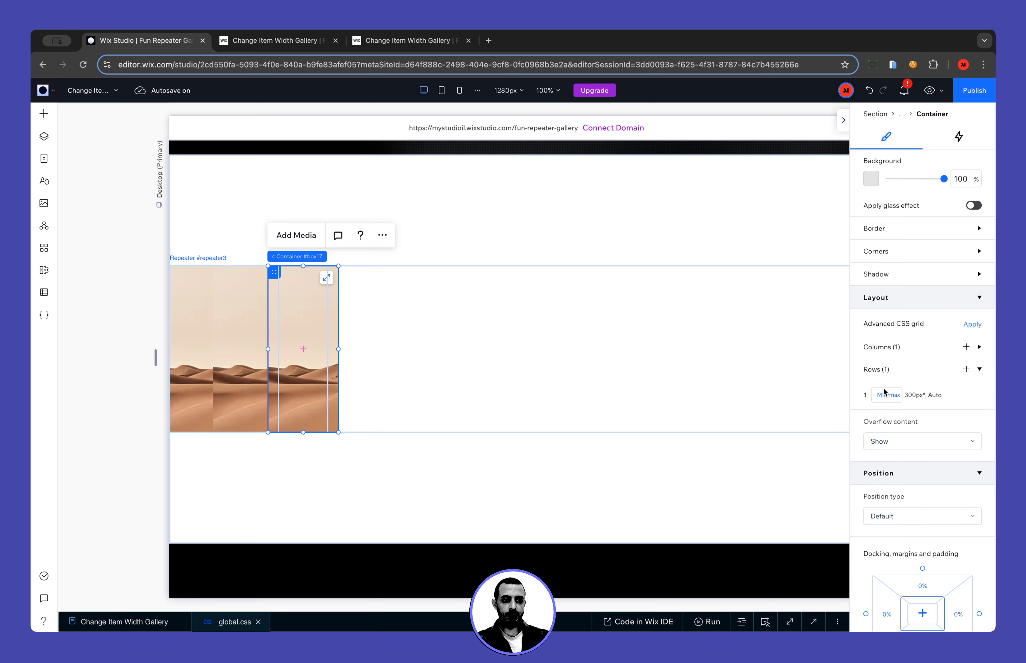
pyautogui.click(884, 394)
pyautogui.click(904, 216)
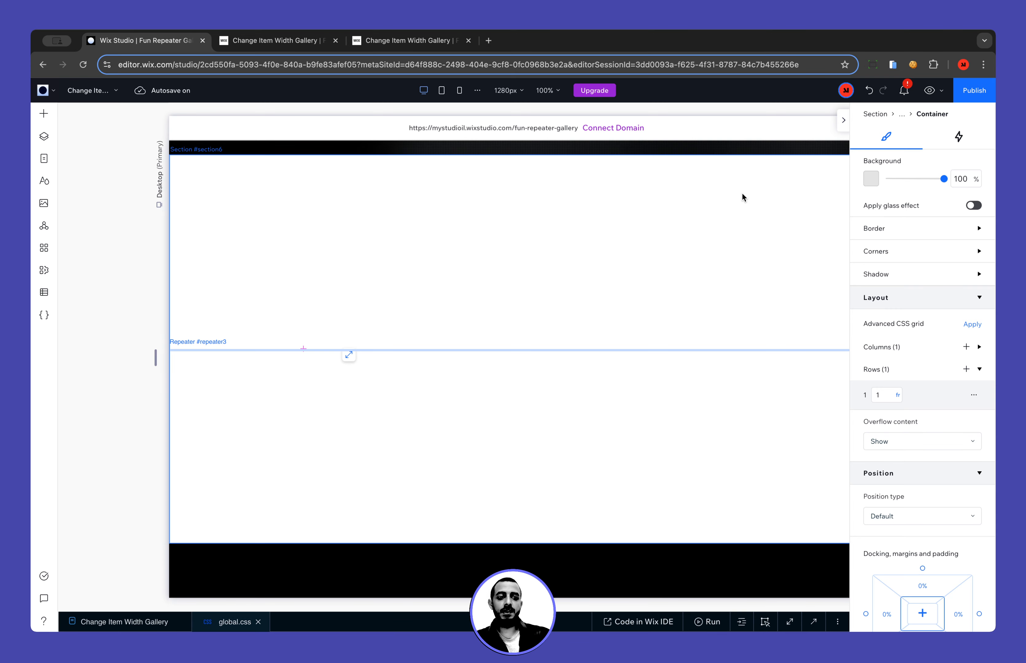
pyautogui.click(869, 90)
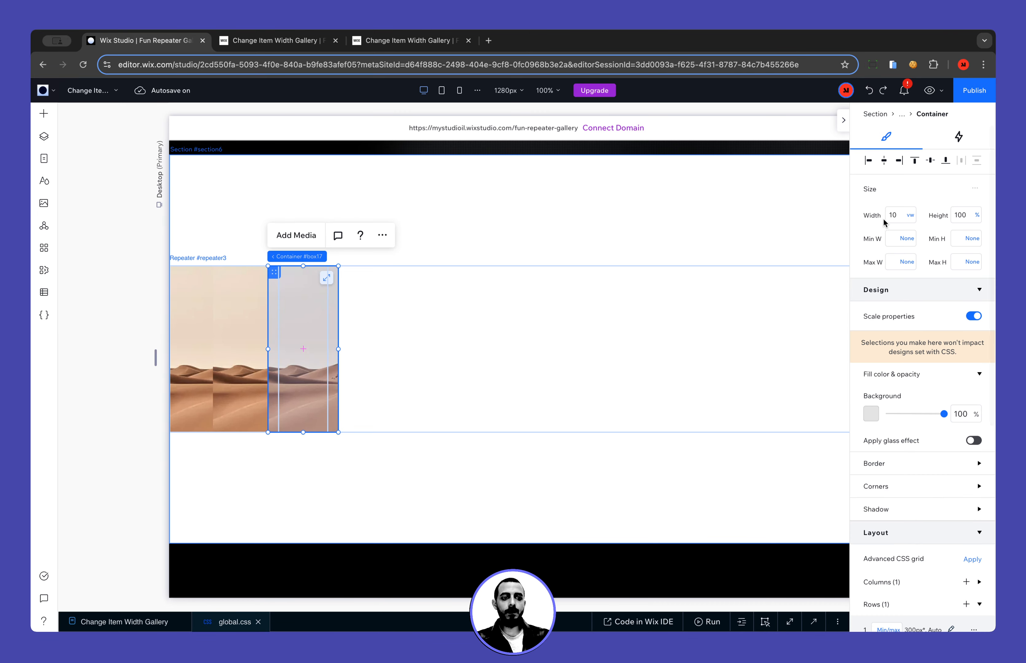
# Give the desert repeater's item a minimum height measured in pixels.
pyautogui.click(909, 129)
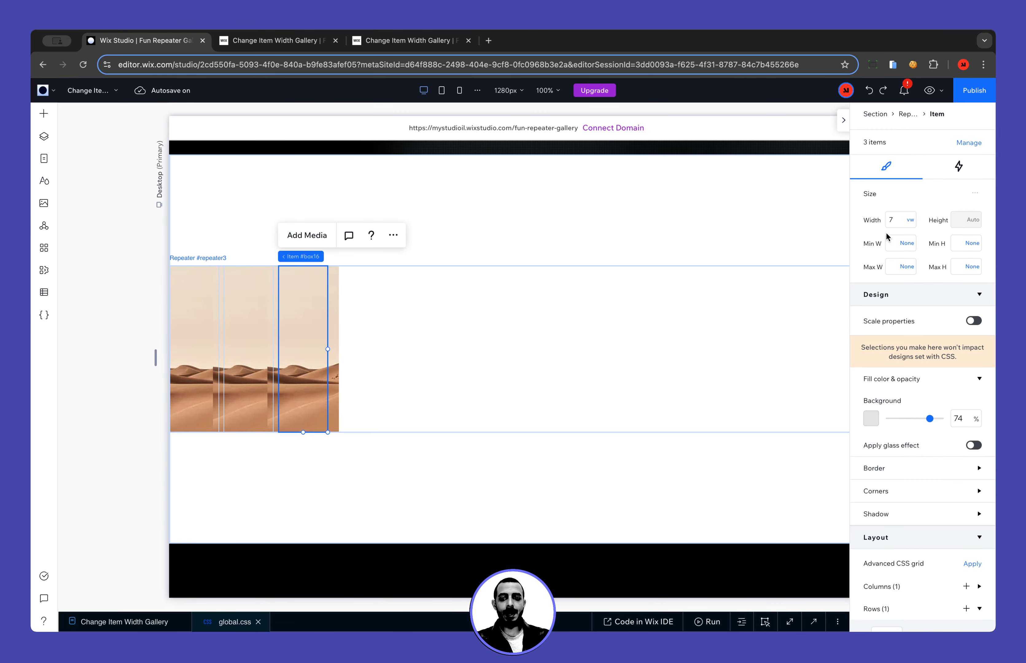
pyautogui.click(972, 247)
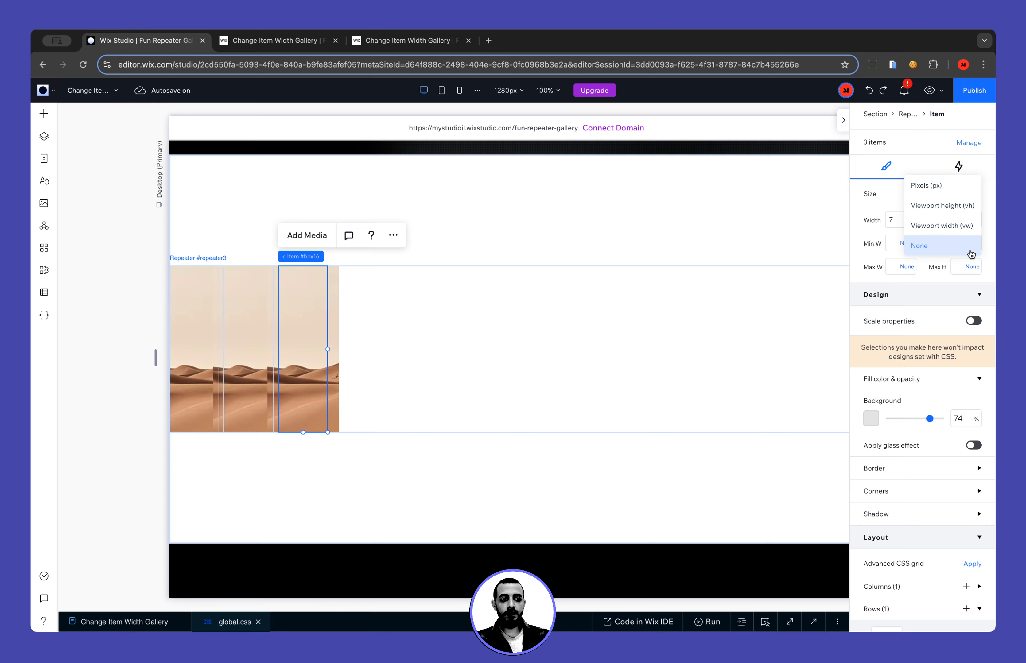
pyautogui.click(939, 186)
pyautogui.click(959, 250)
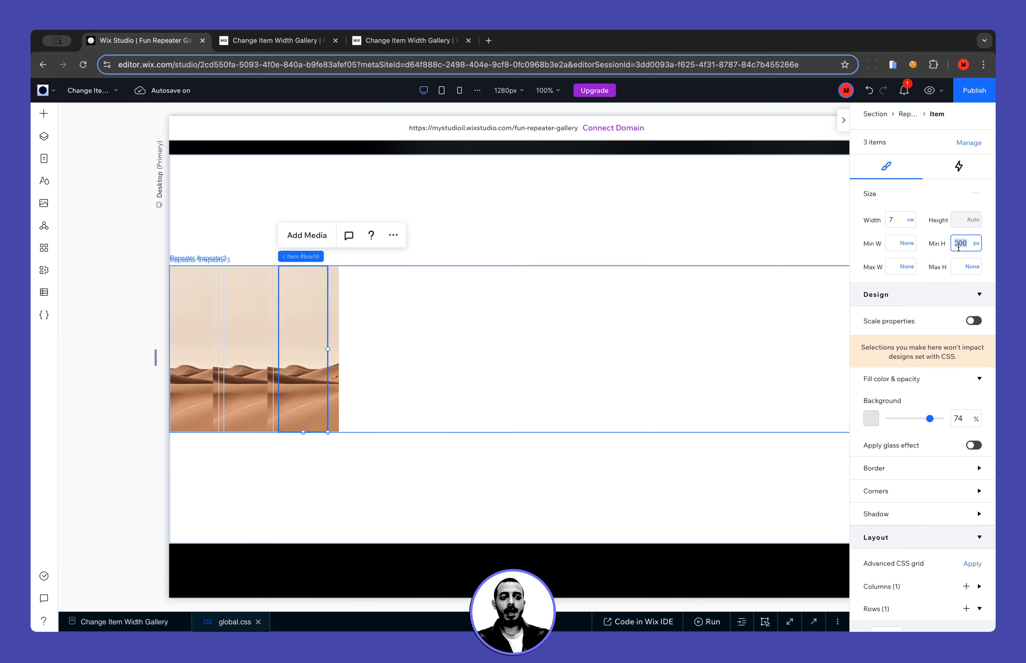
# Check the minimum height used by the items in the finished gallery above.
pyautogui.scroll(5, 748, 332)
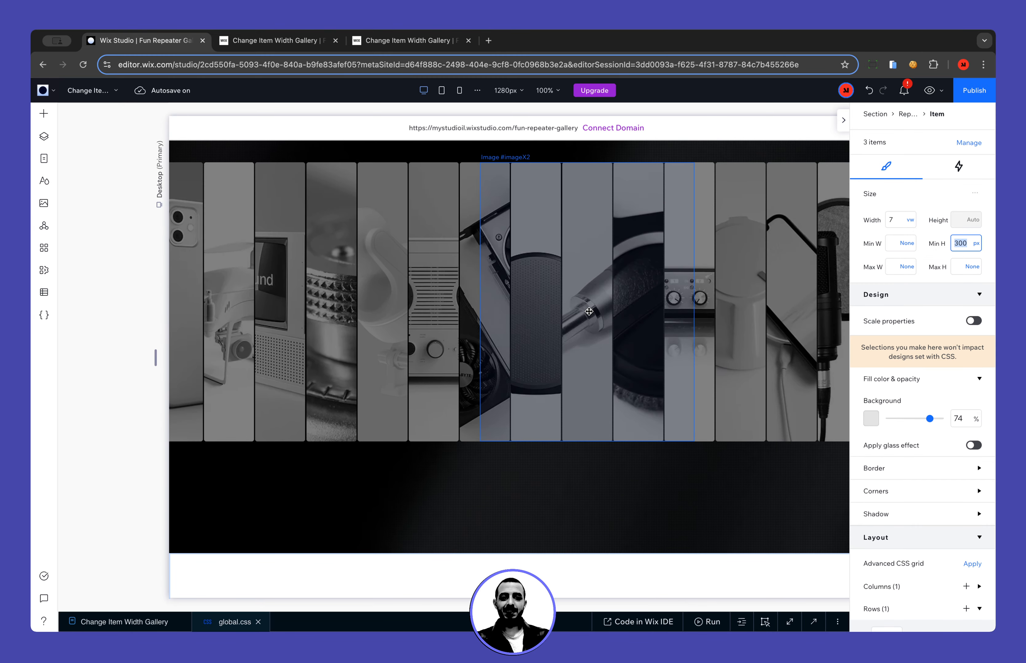
pyautogui.click(589, 311)
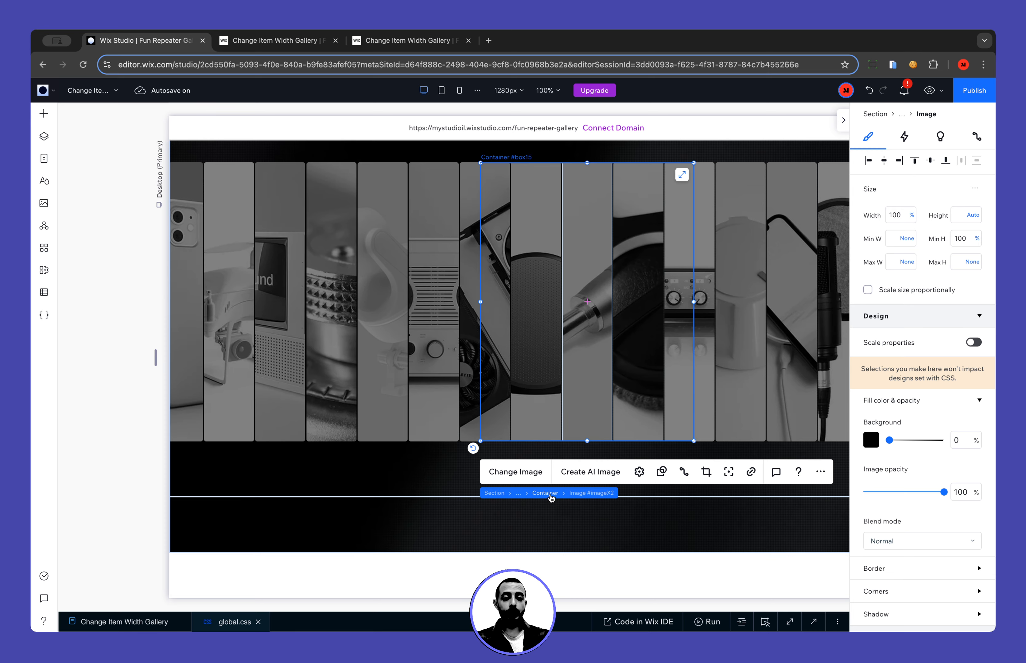
pyautogui.click(544, 494)
pyautogui.click(536, 494)
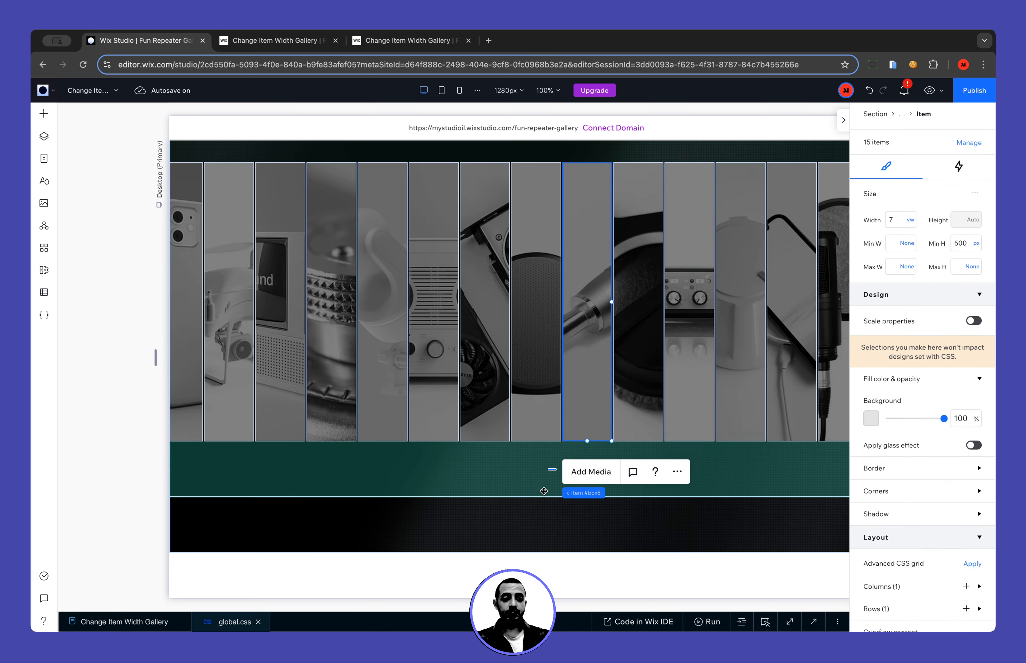
pyautogui.click(967, 244)
pyautogui.scroll(-5, 716, 362)
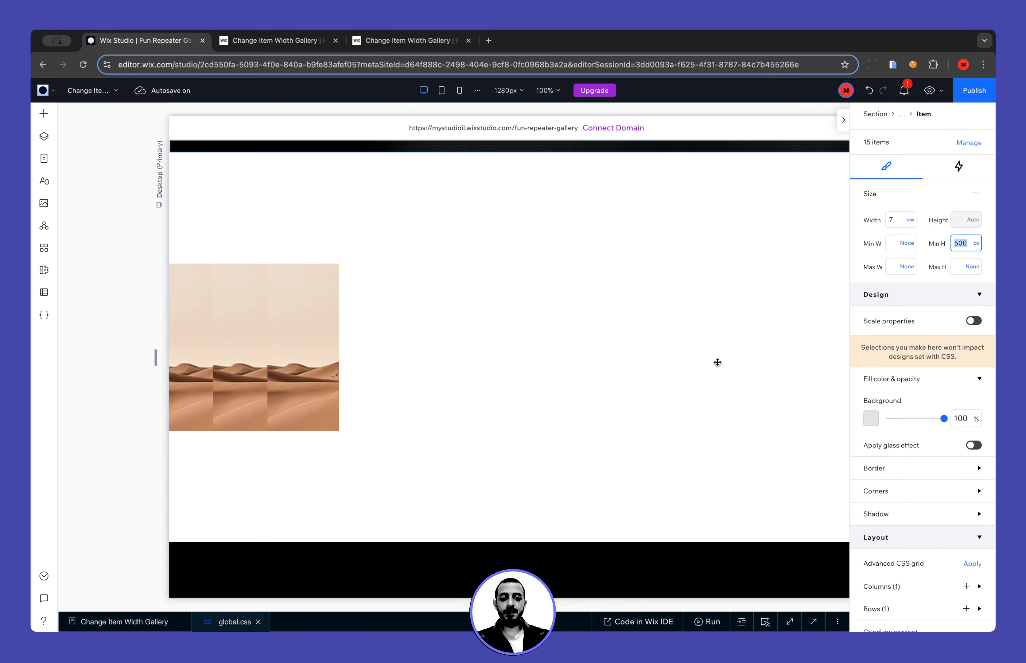
# Set the desert repeater item's minimum height to 500 px.
pyautogui.click(305, 280)
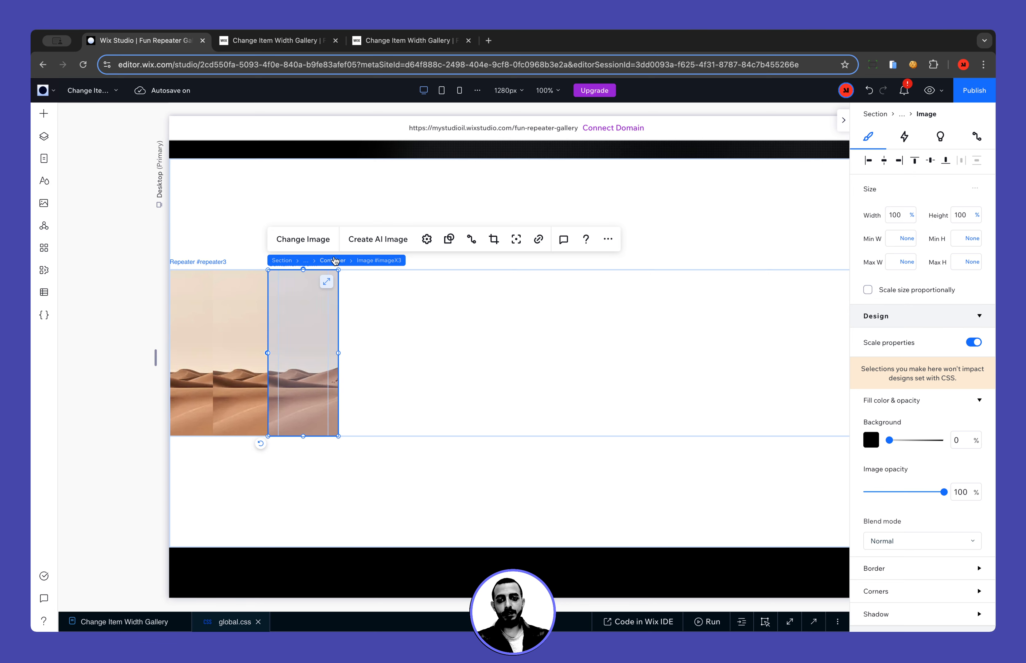
pyautogui.click(331, 261)
pyautogui.click(957, 241)
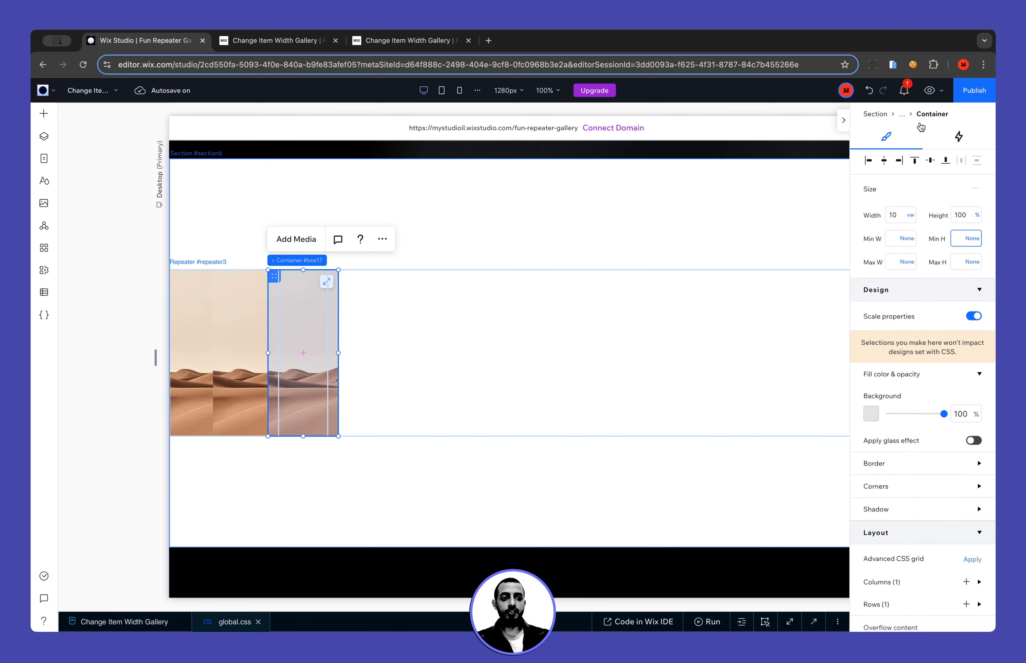
pyautogui.click(902, 115)
pyautogui.moveTo(955, 243); pyautogui.dragTo(959, 244)
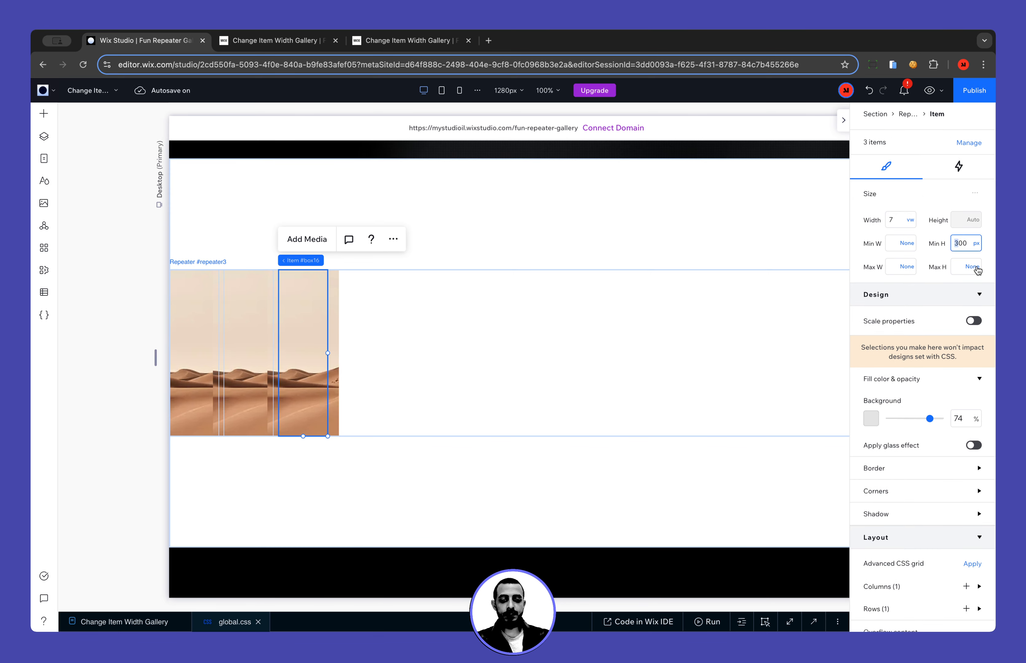
pyautogui.write('500')
pyautogui.press('Return')
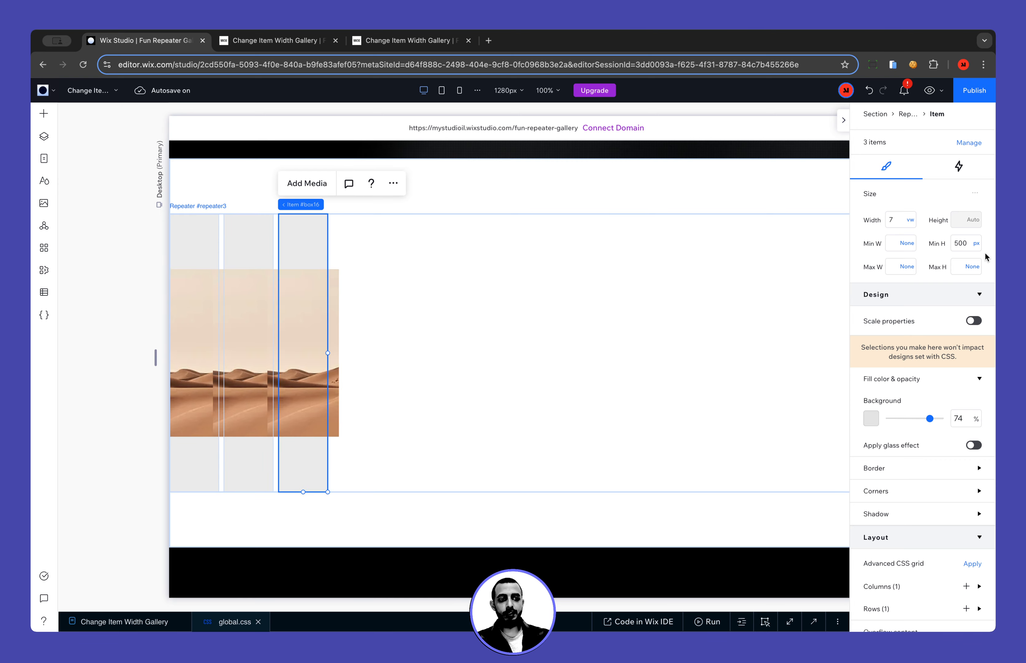
# Try viewport width (vw) as the unit of the repeater item's minimum height, and revert it to pixels.
pyautogui.click(979, 247)
pyautogui.click(942, 286)
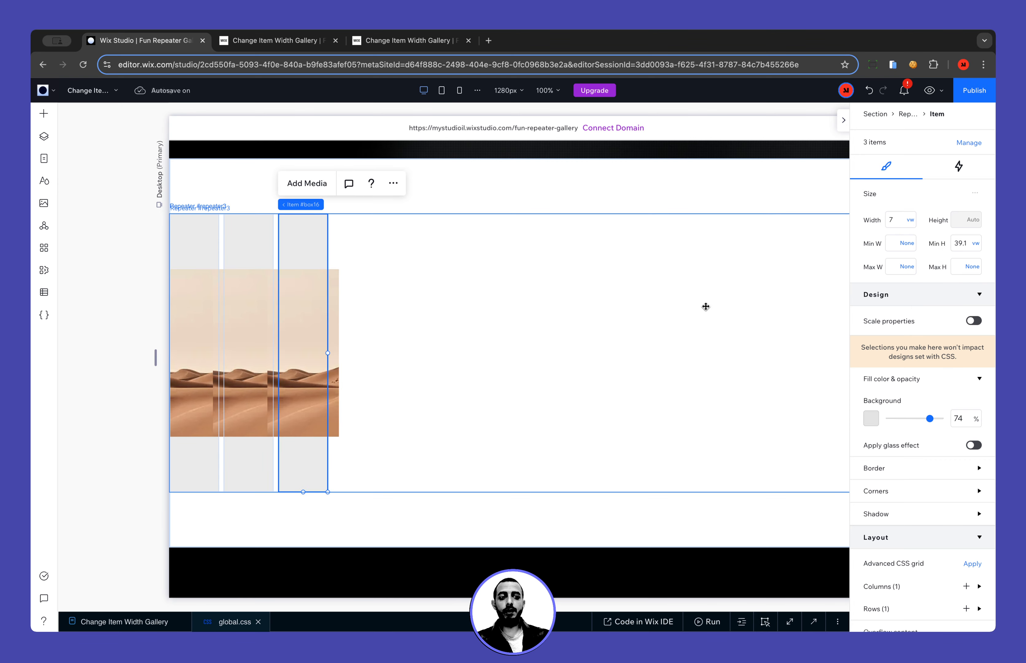
pyautogui.moveTo(154, 358); pyautogui.dragTo(201, 364)
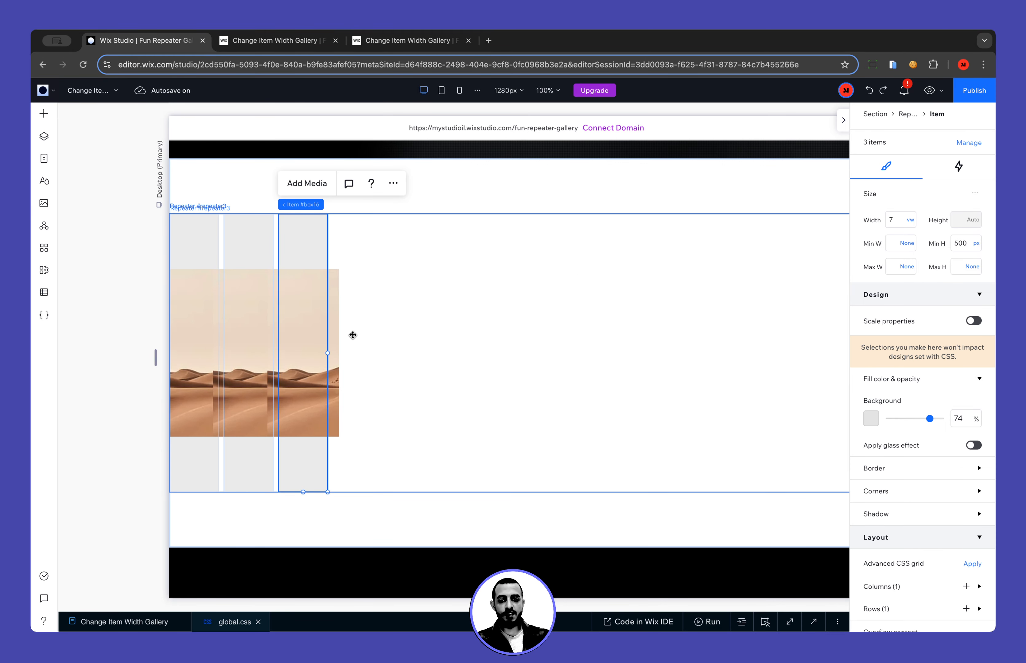
# Set the height of the container inside the repeater item to 100%.
pyautogui.click(310, 310)
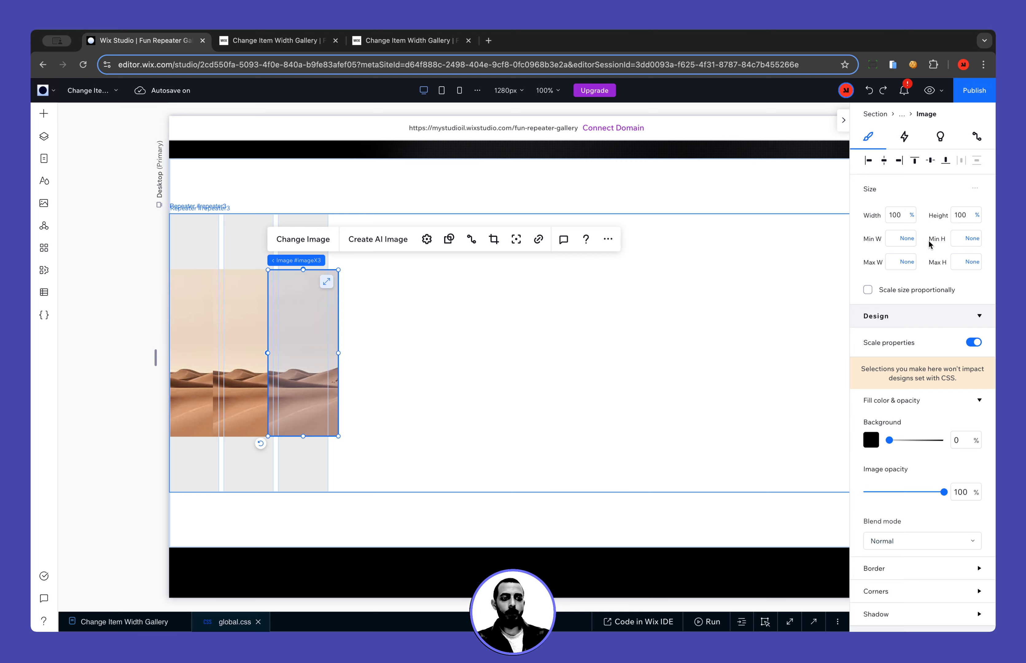
pyautogui.click(324, 261)
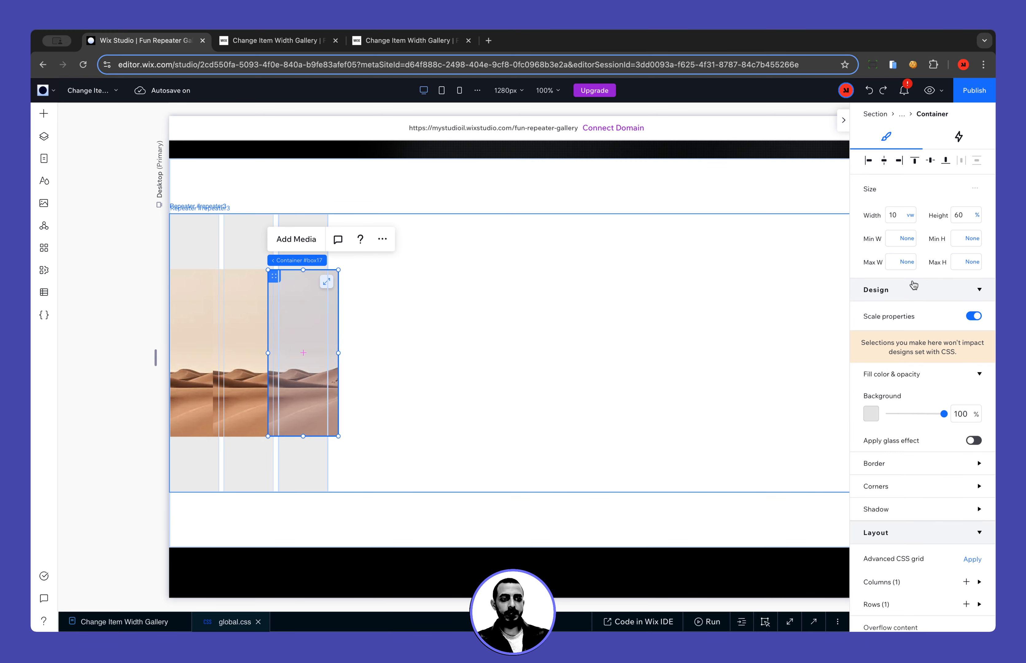
pyautogui.click(964, 216)
pyautogui.write('100')
pyautogui.press('Return')
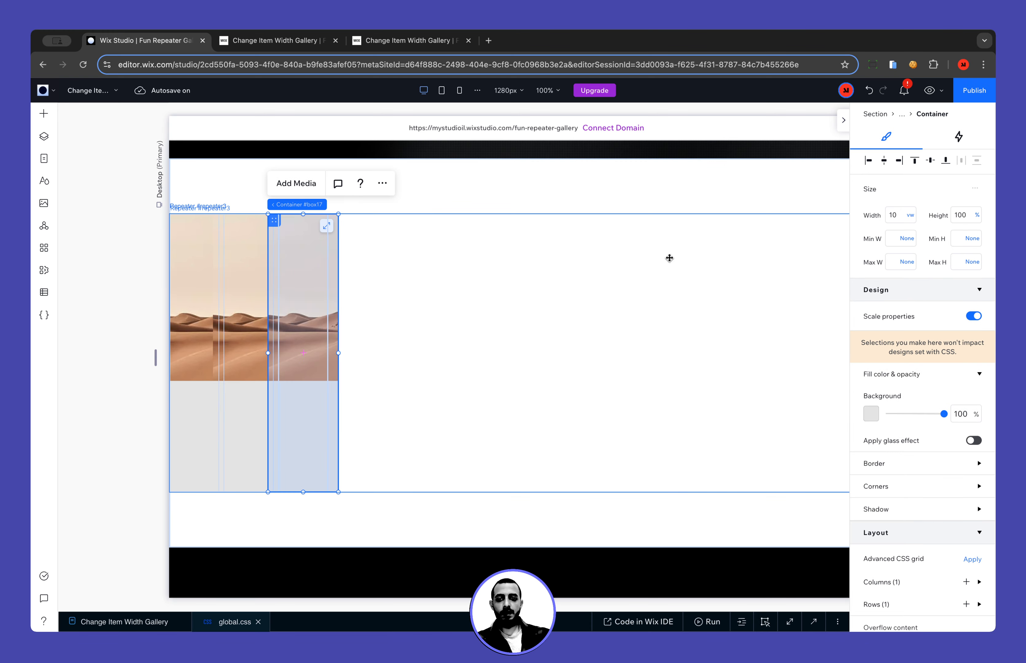
# Set the desert image's height to 100% of its container.
pyautogui.click(325, 280)
pyautogui.click(965, 215)
pyautogui.write('100')
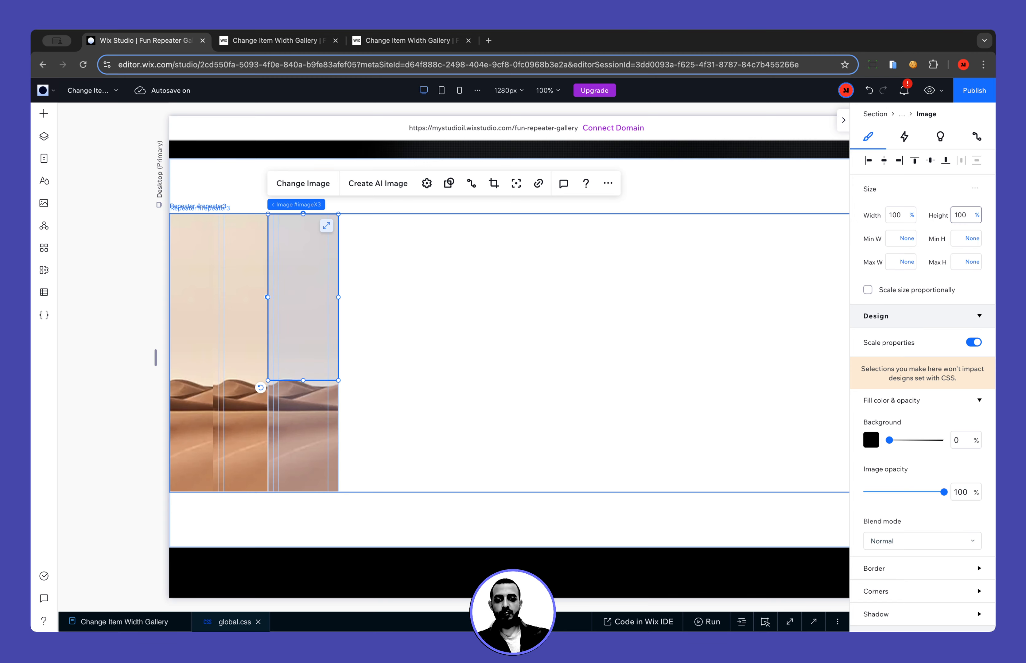
pyautogui.click(656, 345)
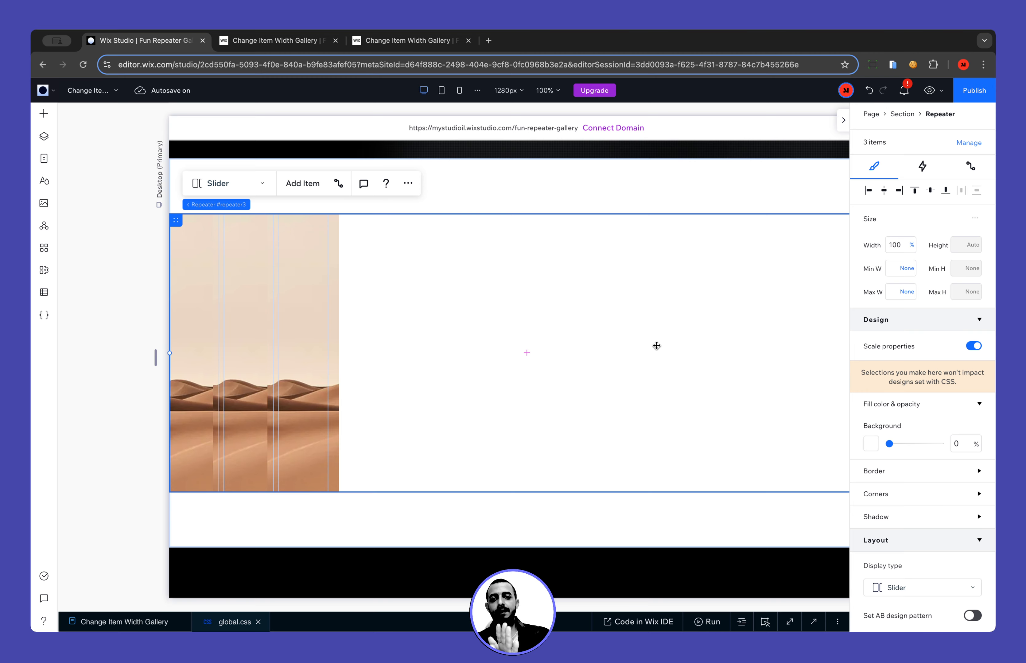
# Set the repeater item's overflow content to Hide.
pyautogui.click(314, 270)
pyautogui.click(316, 206)
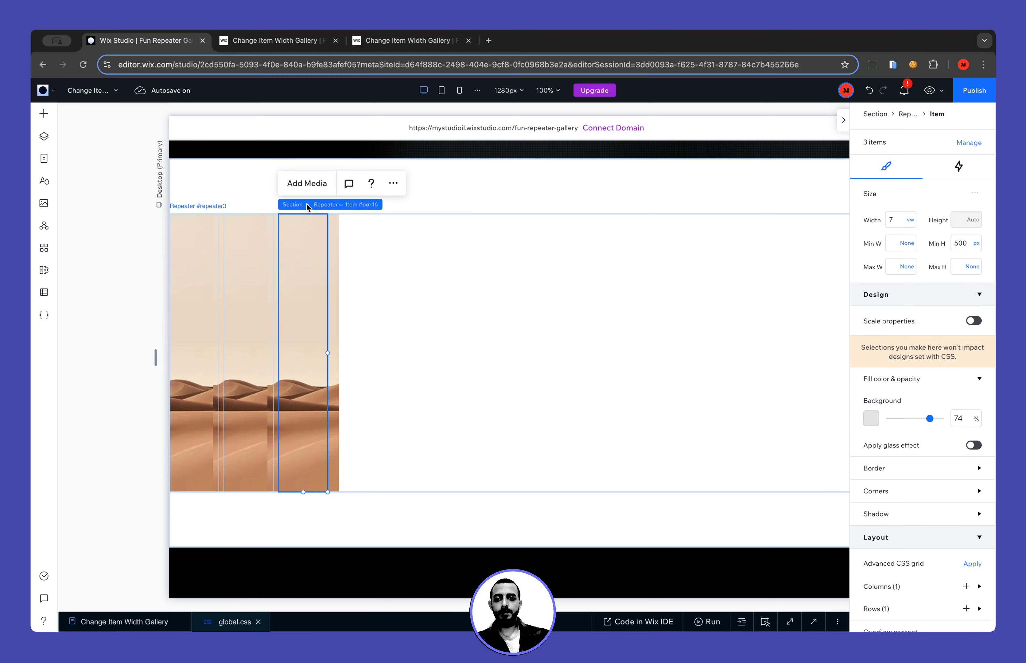
pyautogui.scroll(-3, 913, 453)
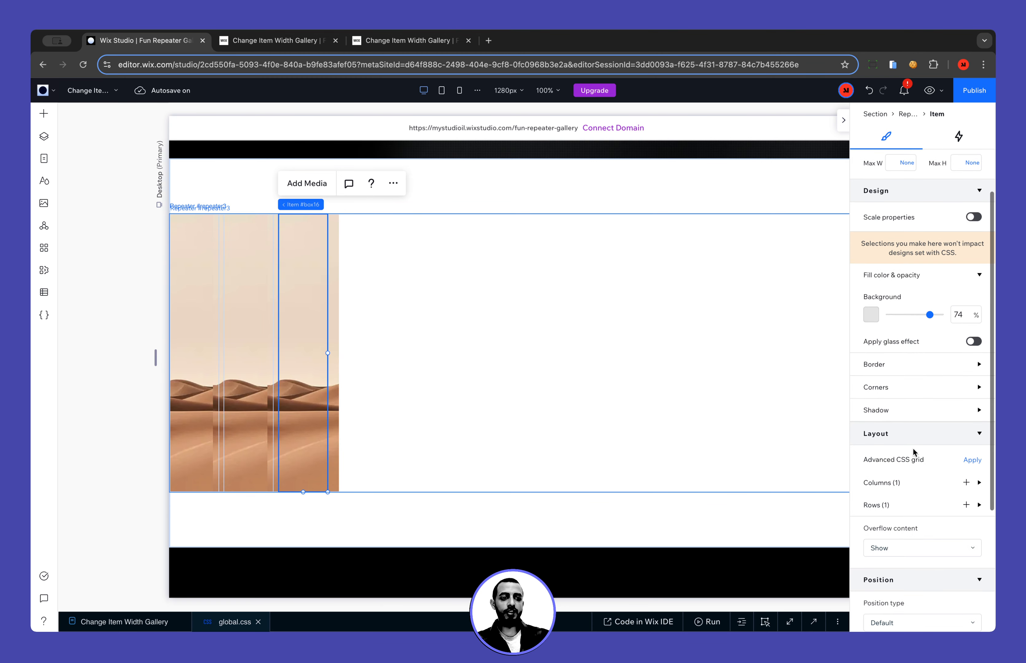
pyautogui.scroll(2, 914, 453)
pyautogui.scroll(-4, 914, 453)
pyautogui.click(896, 433)
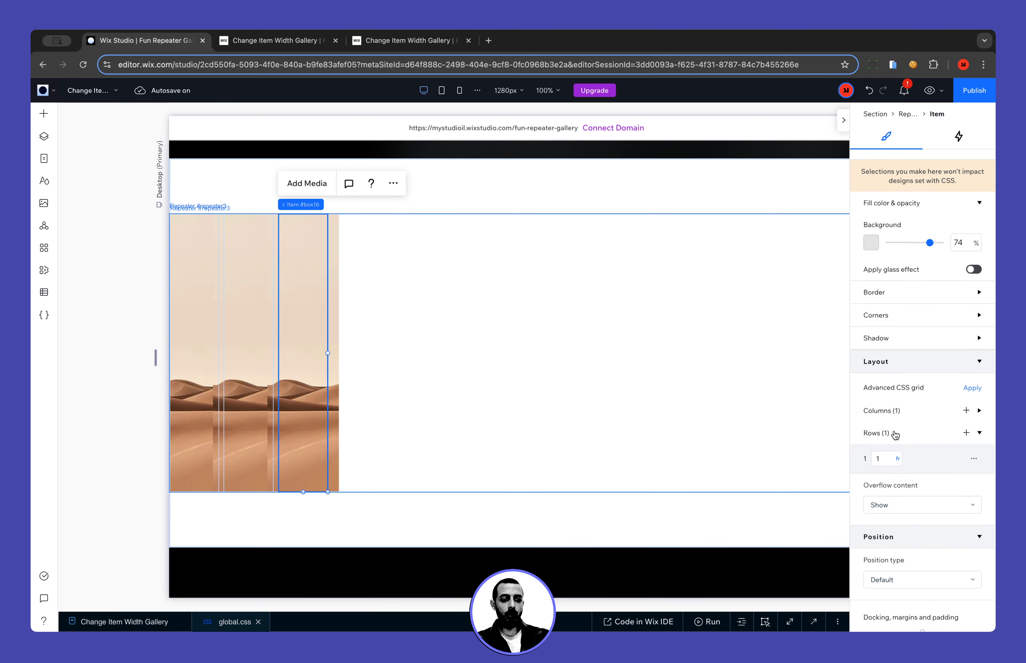
pyautogui.click(900, 505)
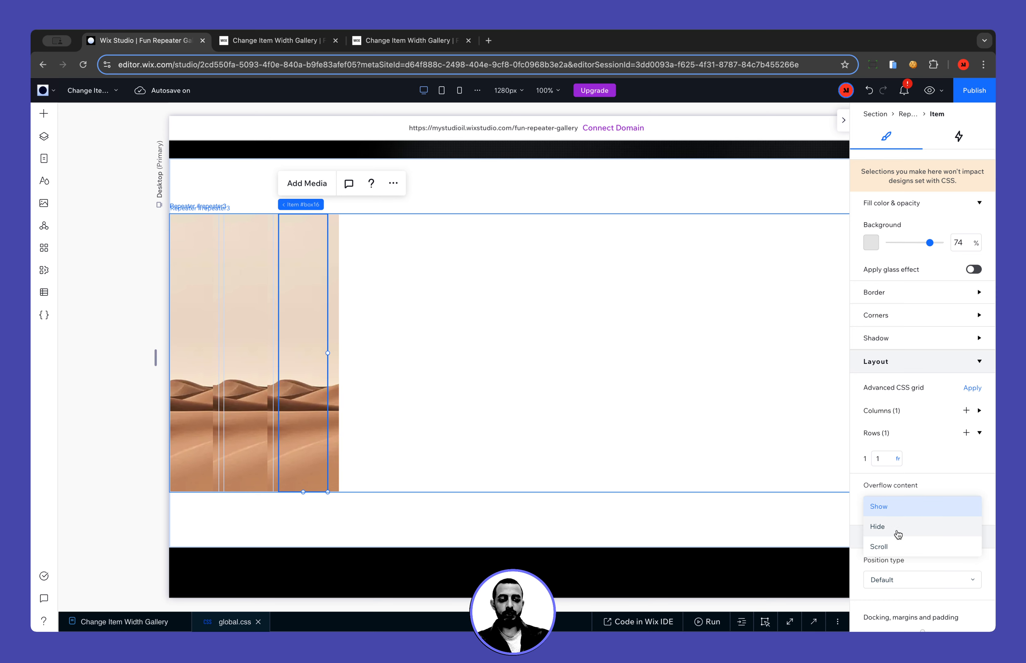
pyautogui.click(898, 534)
pyautogui.click(574, 410)
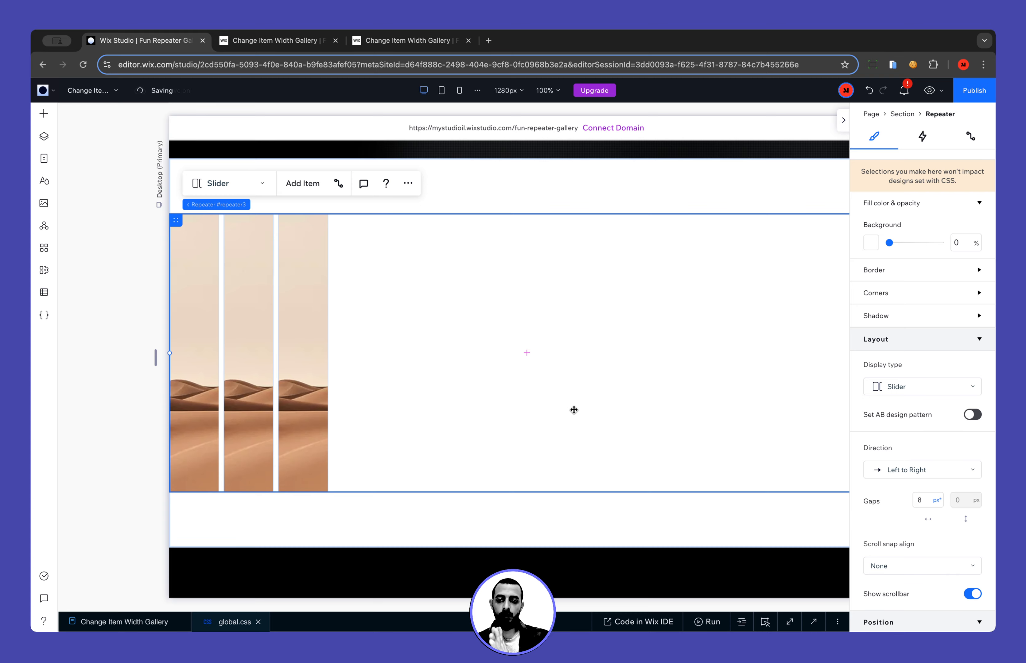
# Change the inner container's row sizing from Min/max to a fraction of 1 fr.
pyautogui.click(302, 298)
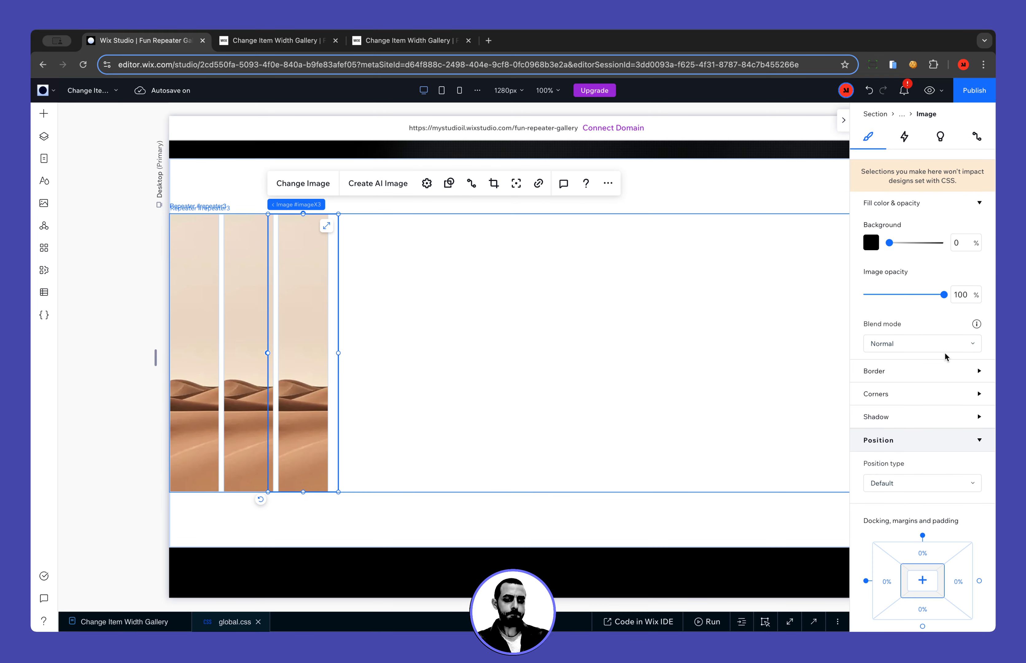
pyautogui.scroll(3, 945, 357)
pyautogui.click(901, 115)
pyautogui.click(892, 504)
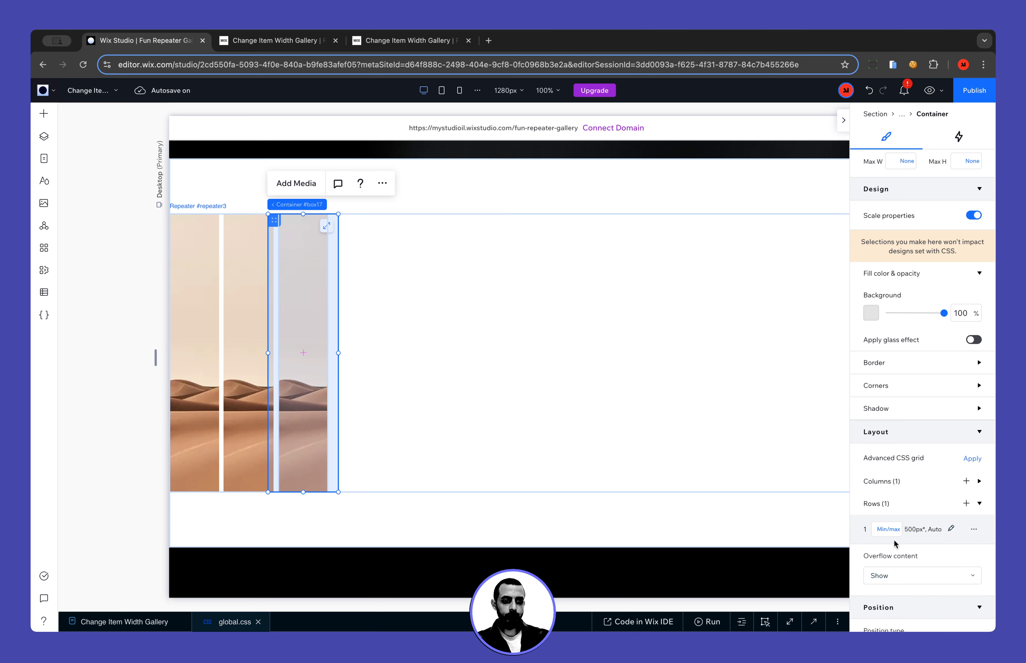
pyautogui.click(891, 530)
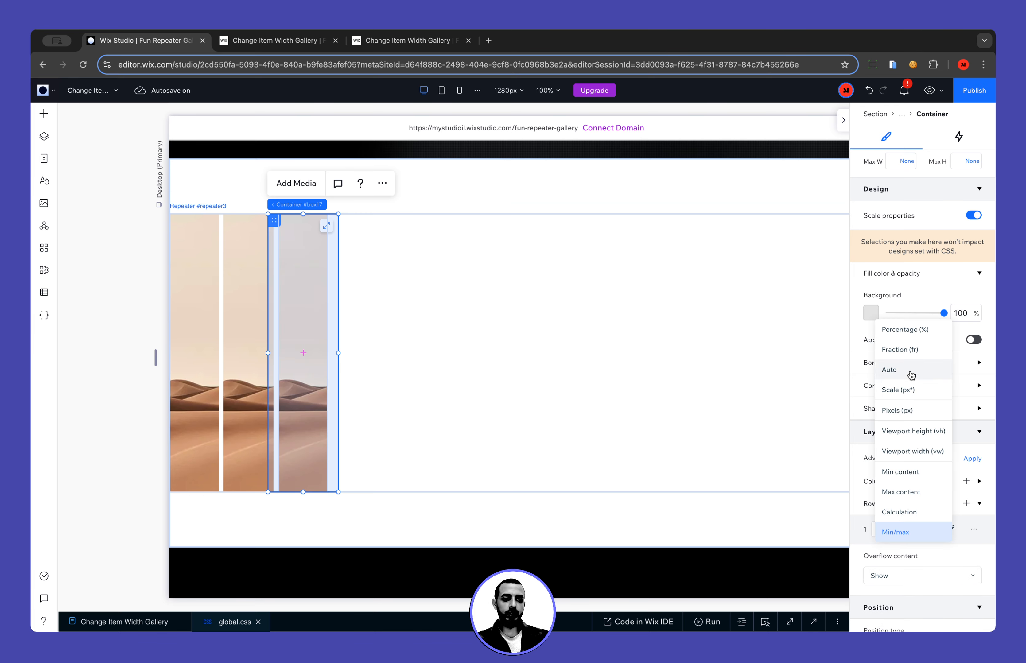
pyautogui.click(910, 352)
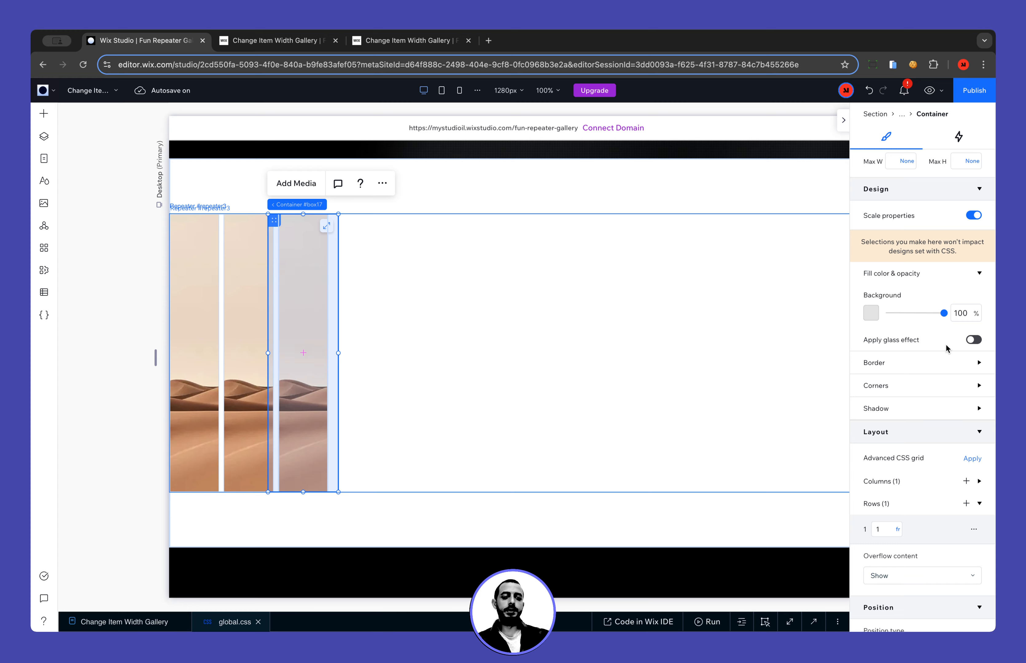
# Turn off Scale properties for the container inside the repeater item.
pyautogui.scroll(3, 946, 351)
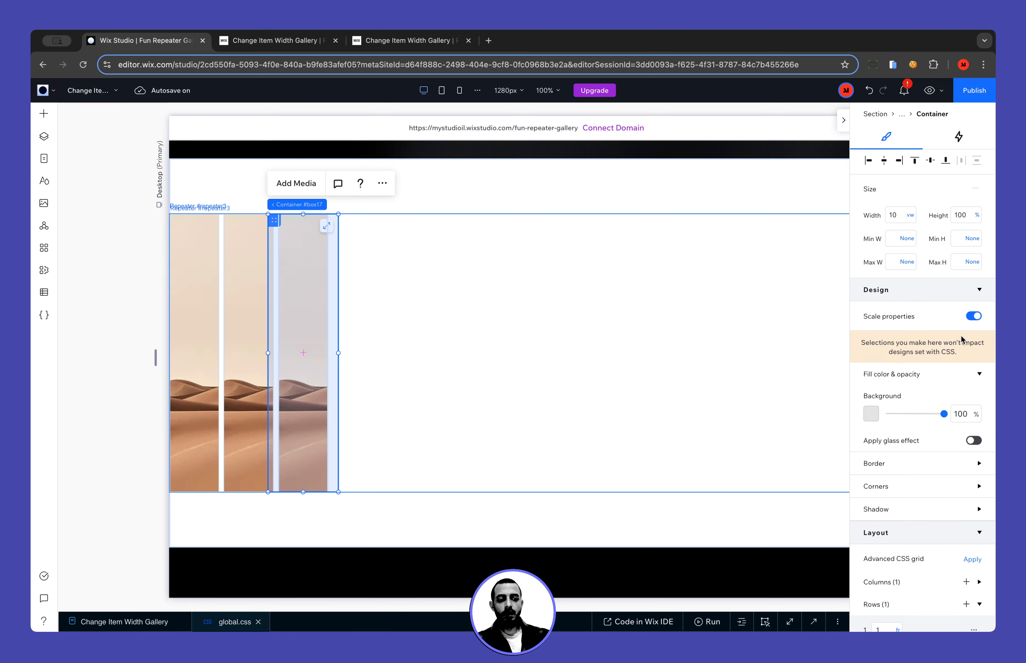
pyautogui.click(972, 316)
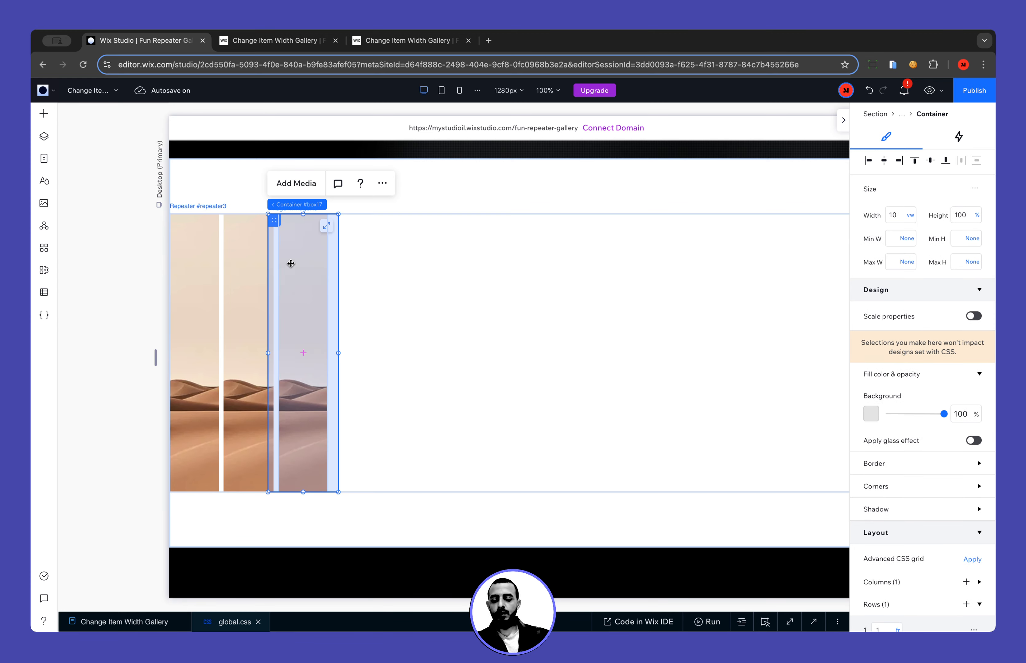
pyautogui.click(466, 315)
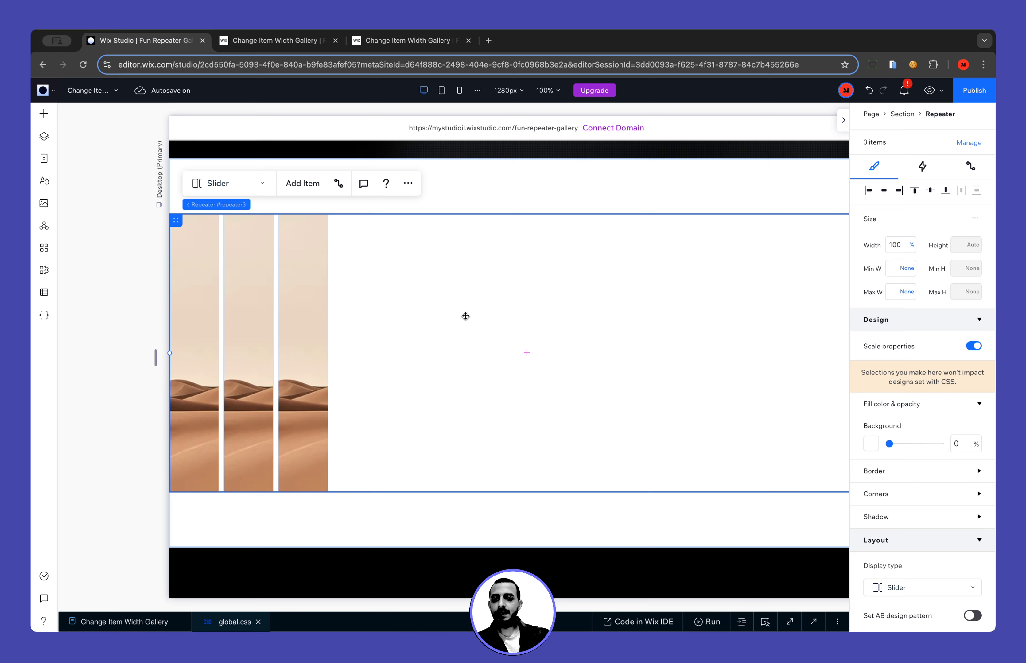
pyautogui.click(310, 252)
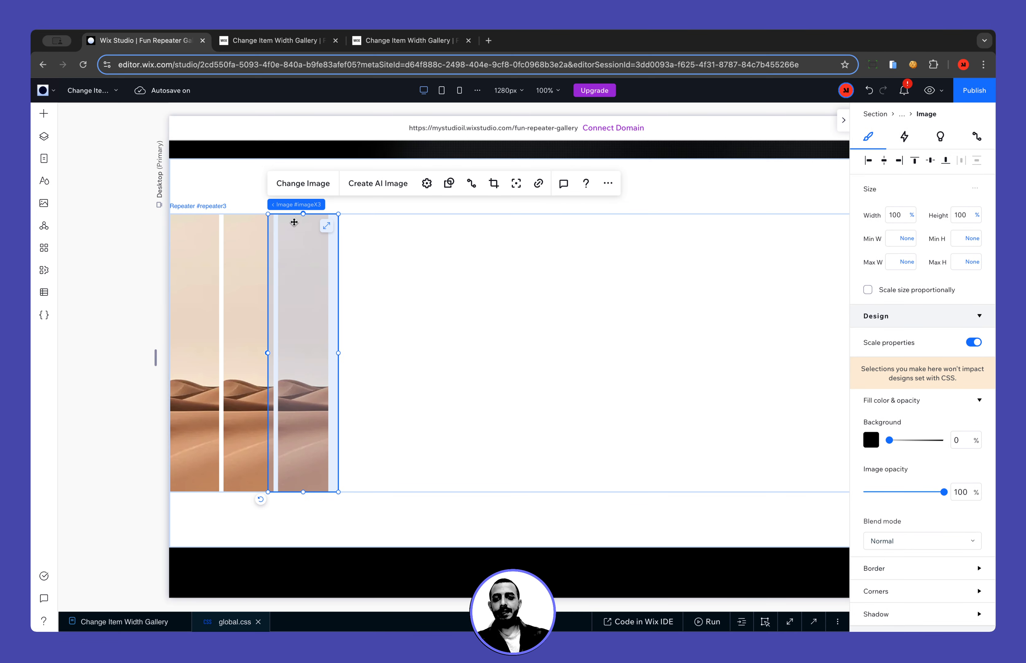
# Duplicate the desert image item in the slider repeater until the repeater holds 15 items.
pyautogui.click(307, 209)
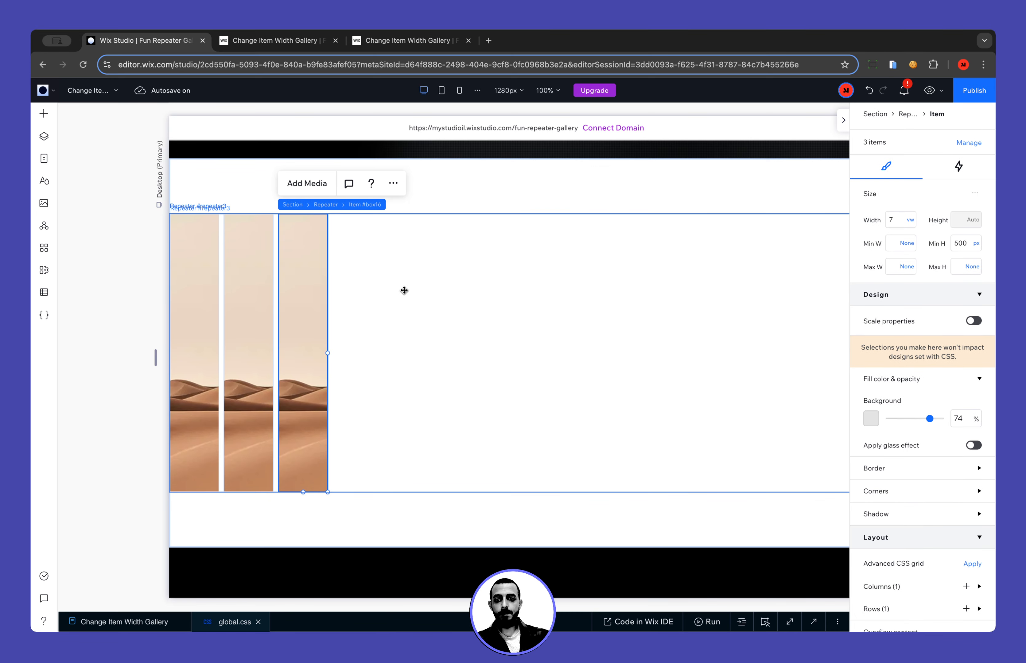
pyautogui.hotkey('ctrl', 'd')
pyautogui.hotkey('ctrl', 'd')
pyautogui.hotkey('ctrl', 'd')
pyautogui.hotkey('ctrl', 'd')
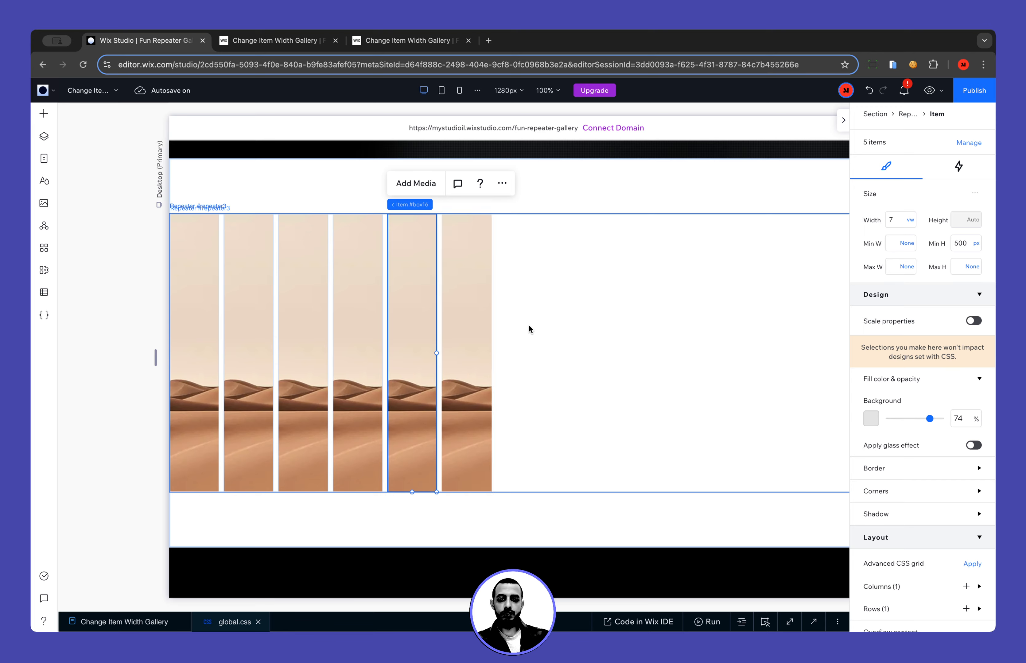
pyautogui.hotkey('ctrl', 'd')
pyautogui.hotkey('ctrl', 'd')
pyautogui.hotkey('ctrl', 'd')
pyautogui.hotkey('ctrl', 'd')
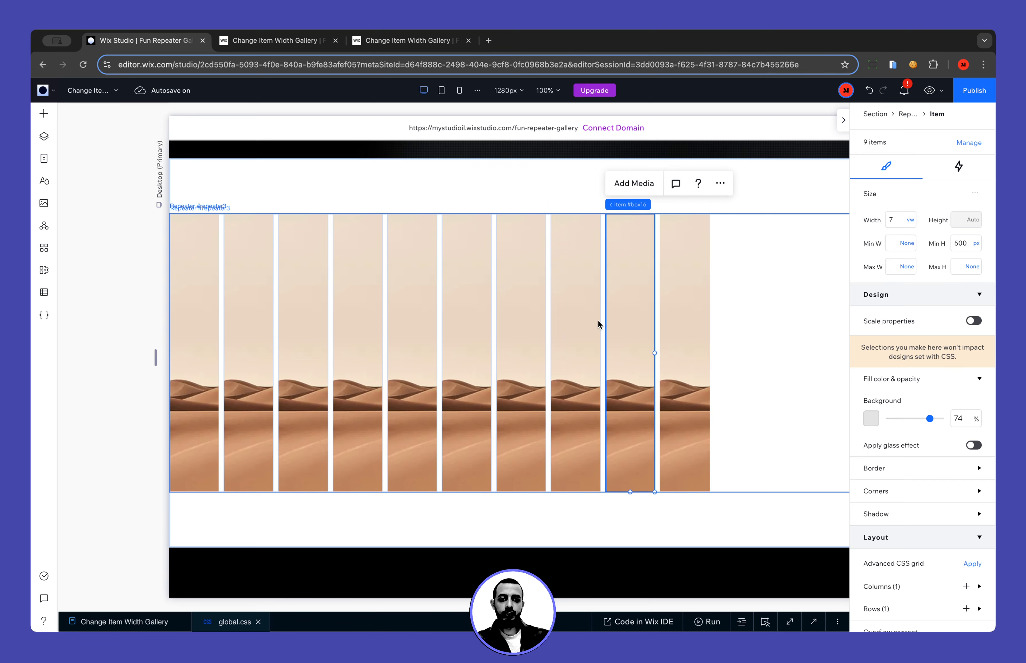
pyautogui.hotkey('ctrl', 'd')
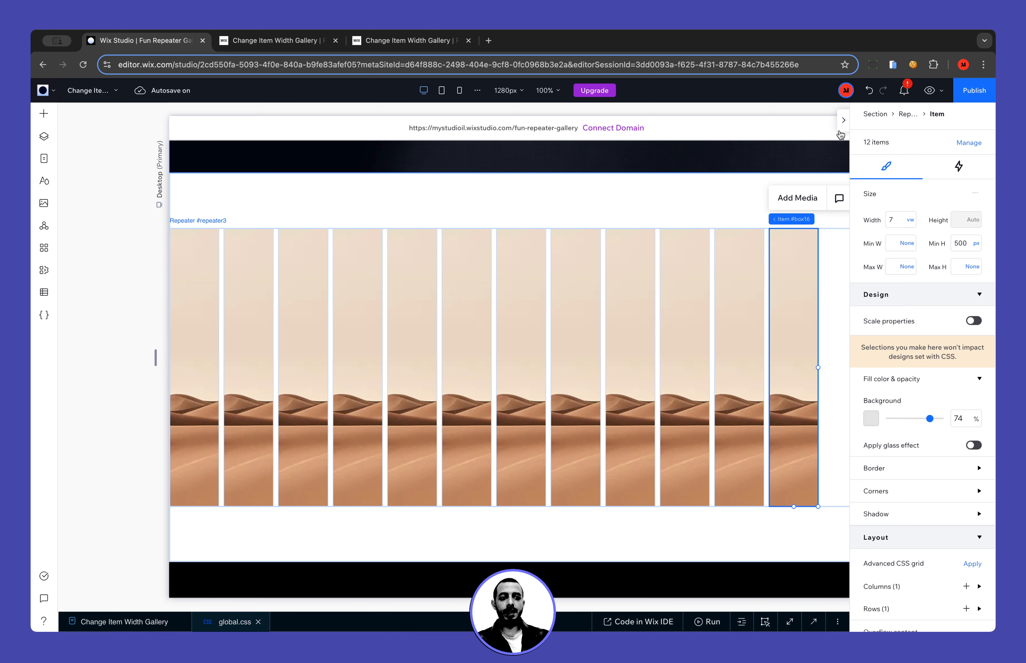
pyautogui.click(843, 122)
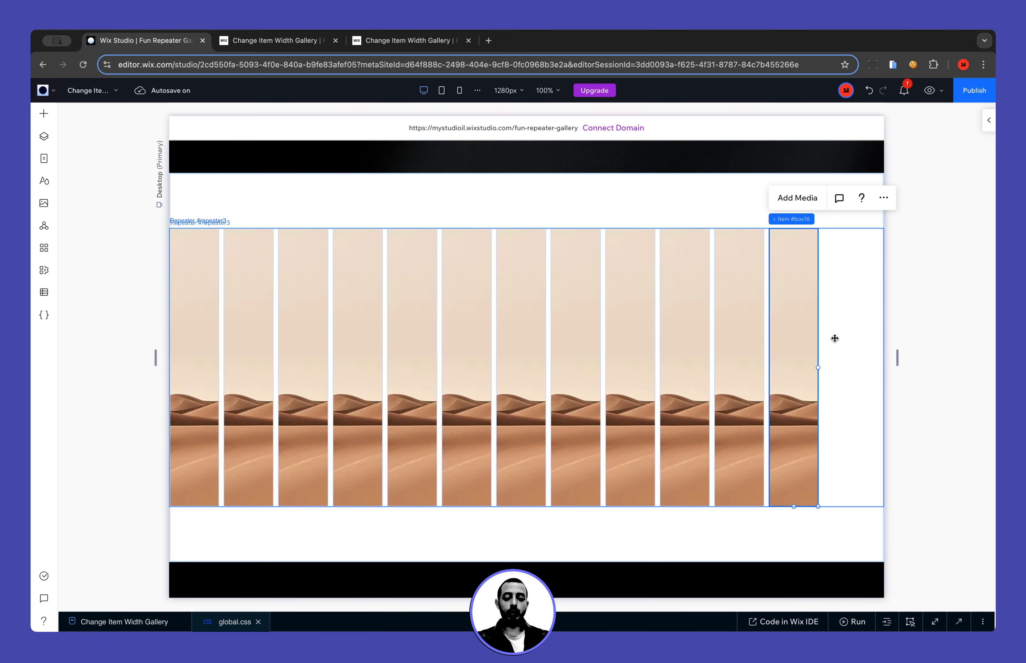
pyautogui.hotkey('ctrl', 'd')
pyautogui.hotkey('ctrl', 'd')
pyautogui.hotkey('ctrl', 'd')
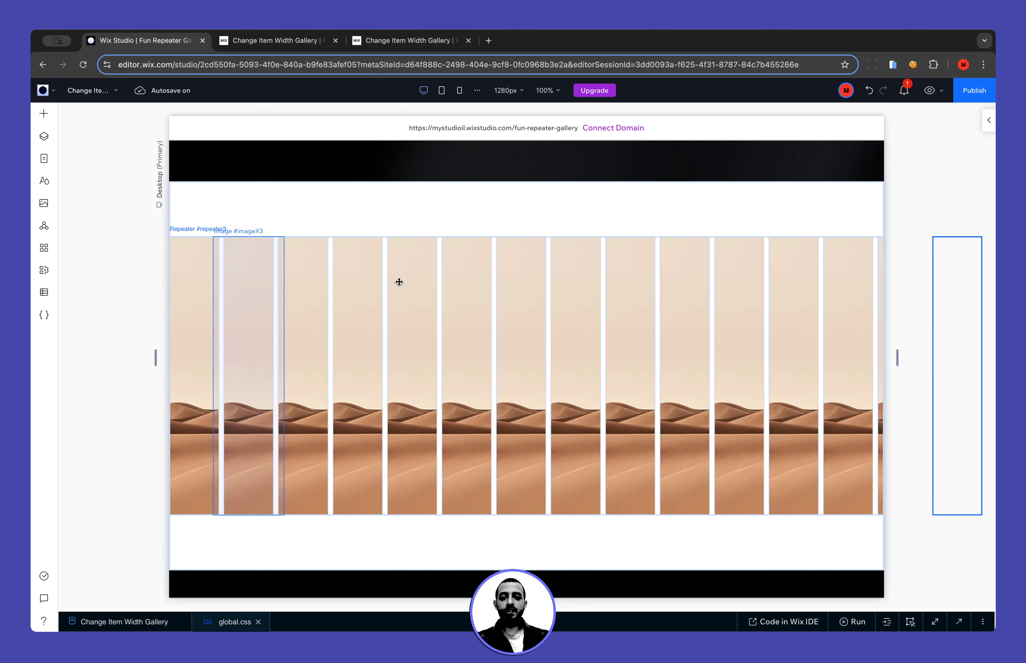
pyautogui.click(573, 302)
pyautogui.click(433, 208)
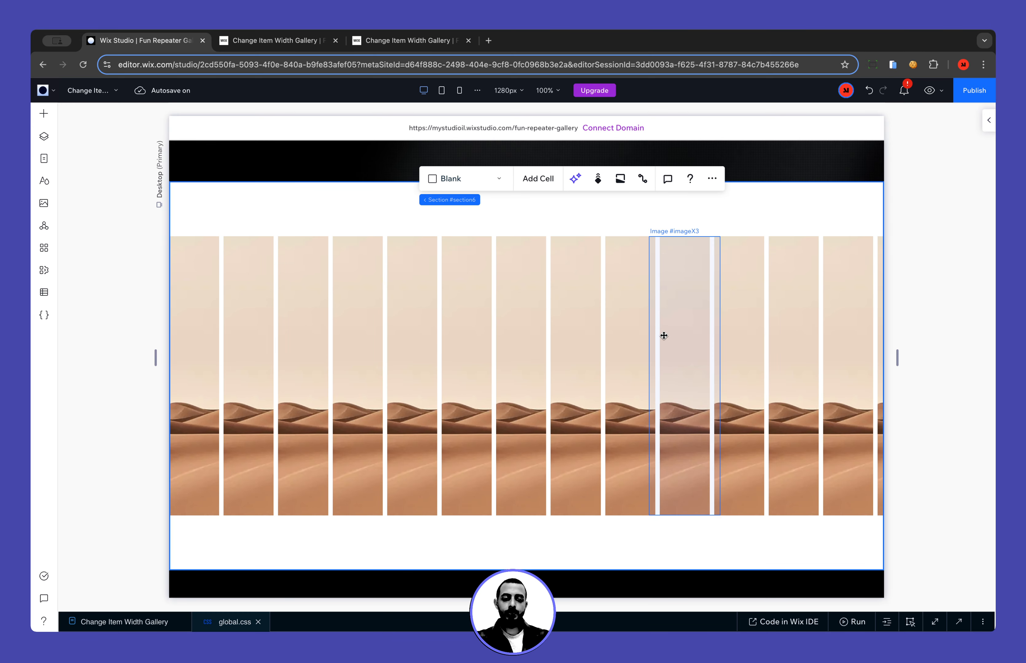
# Assign the existing custom CSS class card to the repeater item that holds the image container.
pyautogui.click(950, 615)
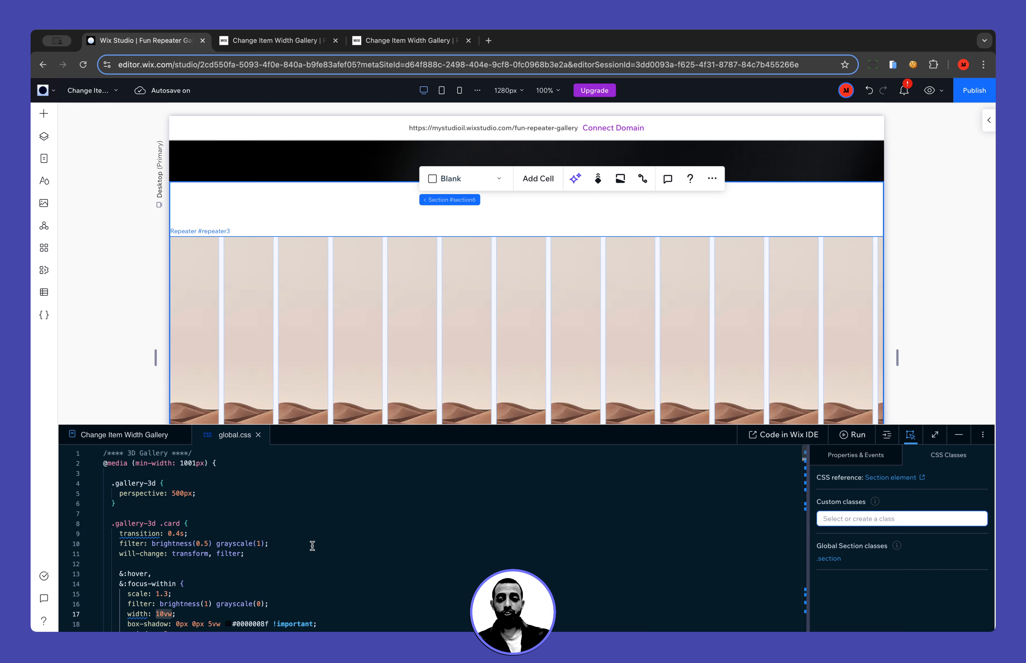
pyautogui.doubleClick(184, 523)
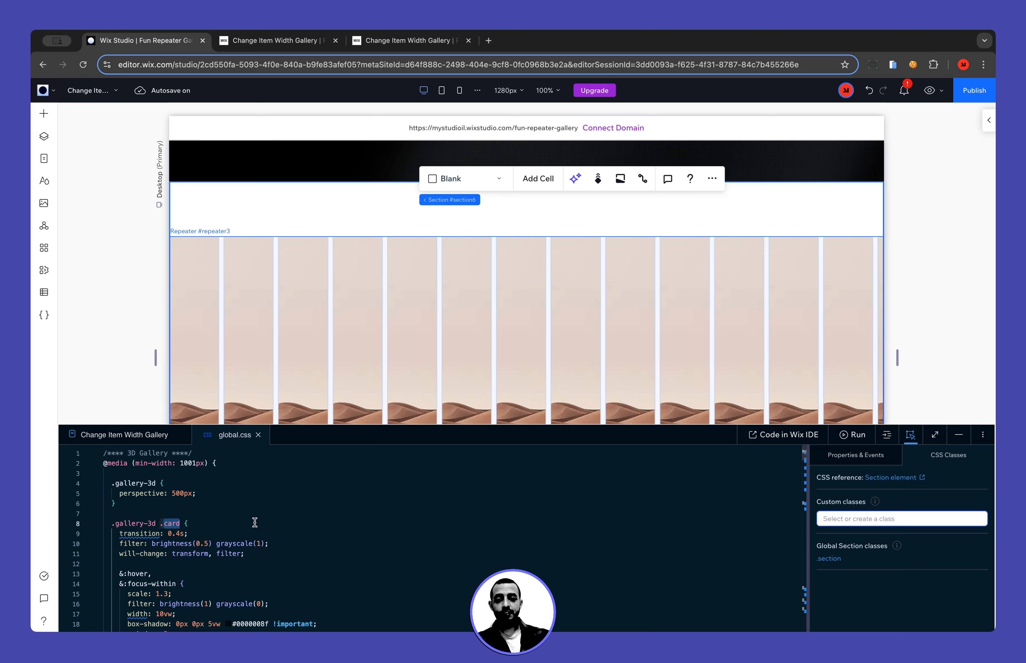
pyautogui.click(420, 292)
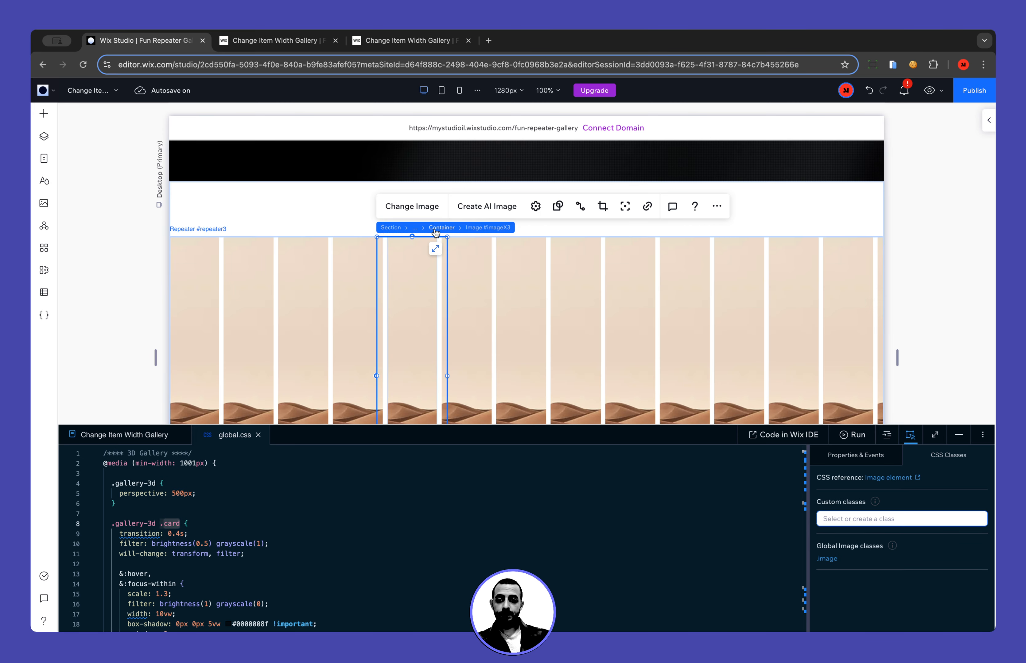
pyautogui.click(441, 229)
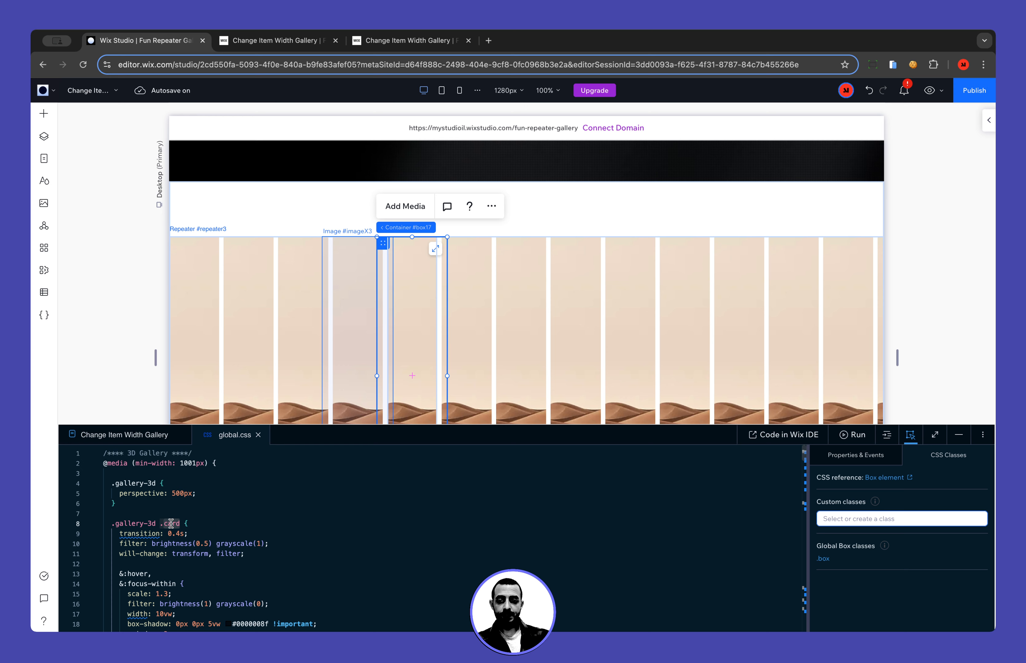
pyautogui.moveTo(423, 228)
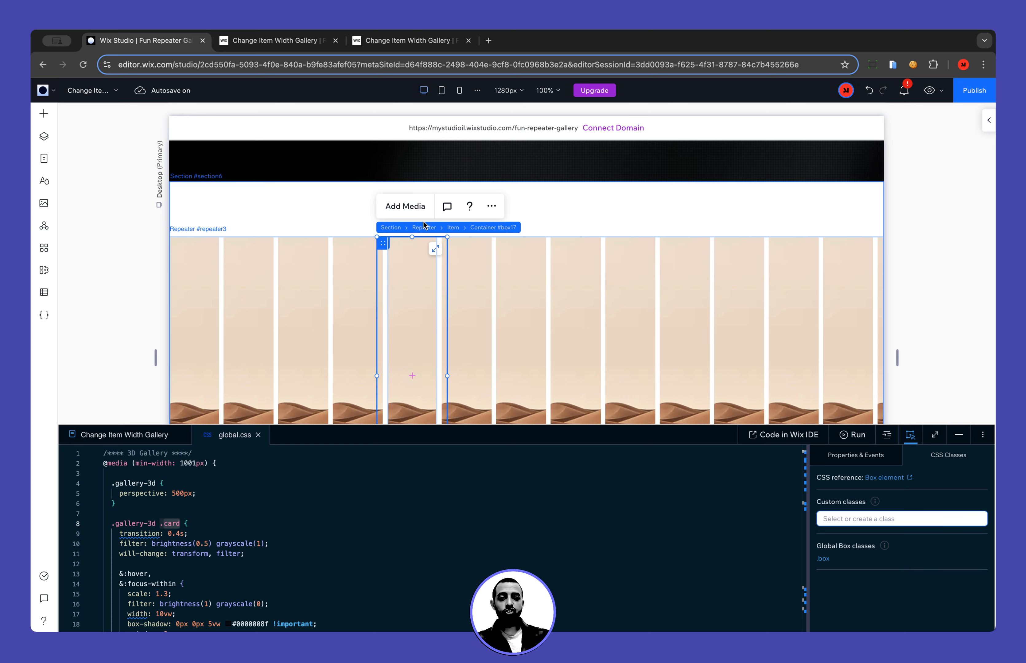
pyautogui.click(454, 228)
pyautogui.click(861, 527)
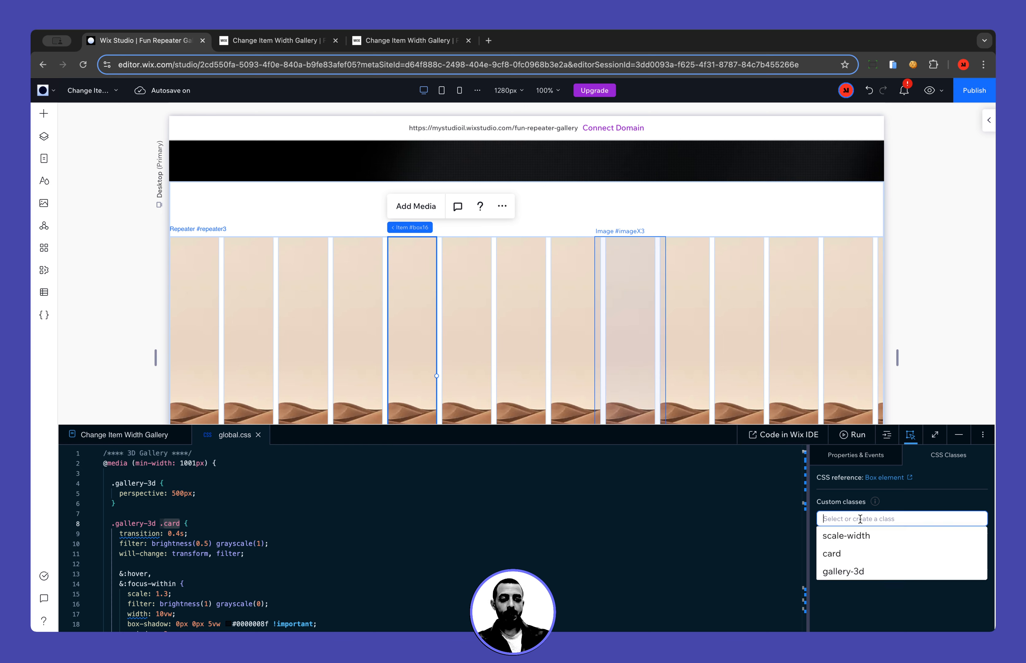
pyautogui.click(850, 554)
pyautogui.click(577, 529)
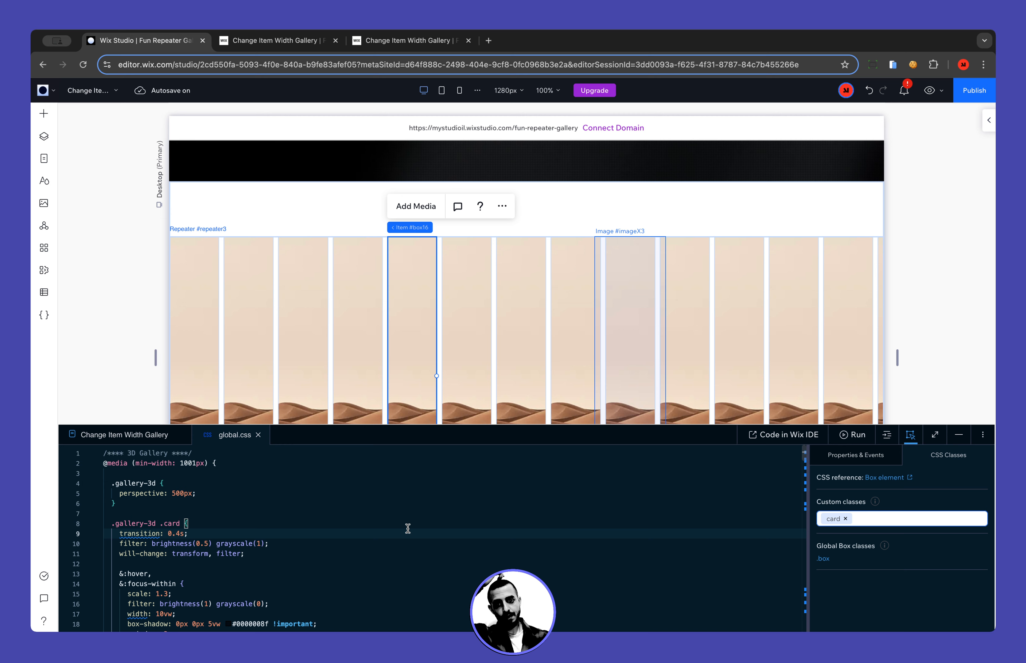
# Examine the .gallery-3d .card rule in global.css, including its filter line and the parent class in its selector.
pyautogui.click(387, 524)
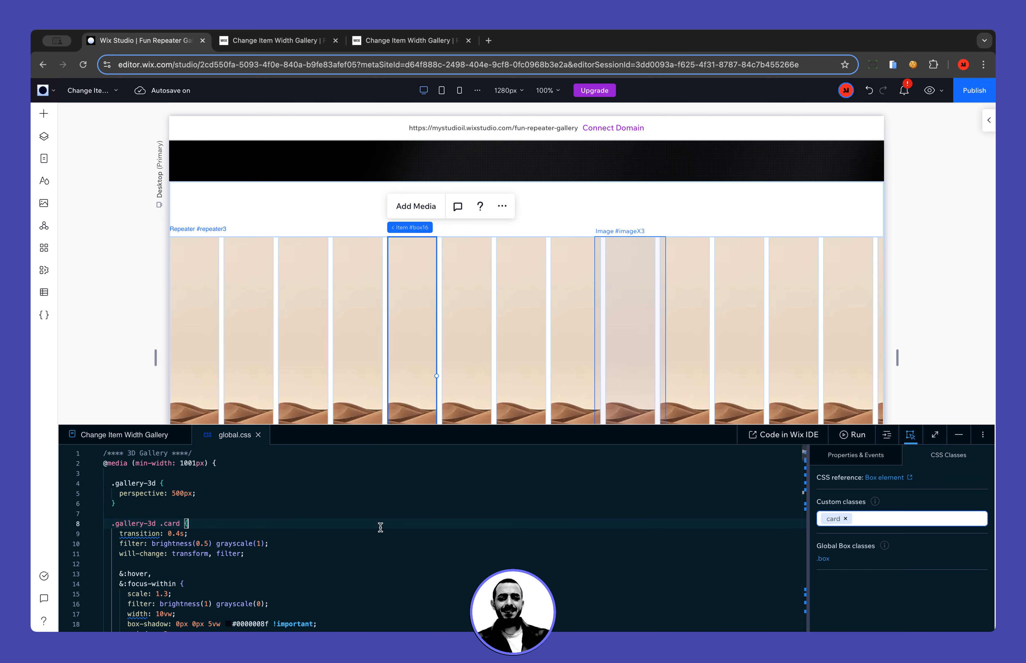
pyautogui.moveTo(118, 542); pyautogui.dragTo(265, 544)
pyautogui.click(267, 544)
pyautogui.click(278, 542)
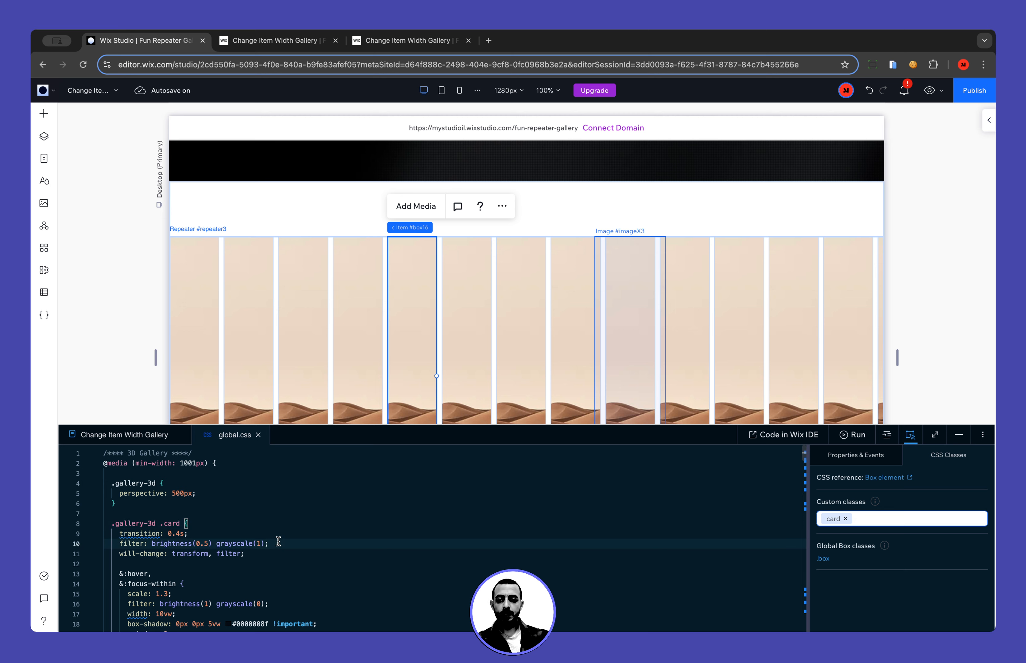
pyautogui.scroll(-1, 278, 542)
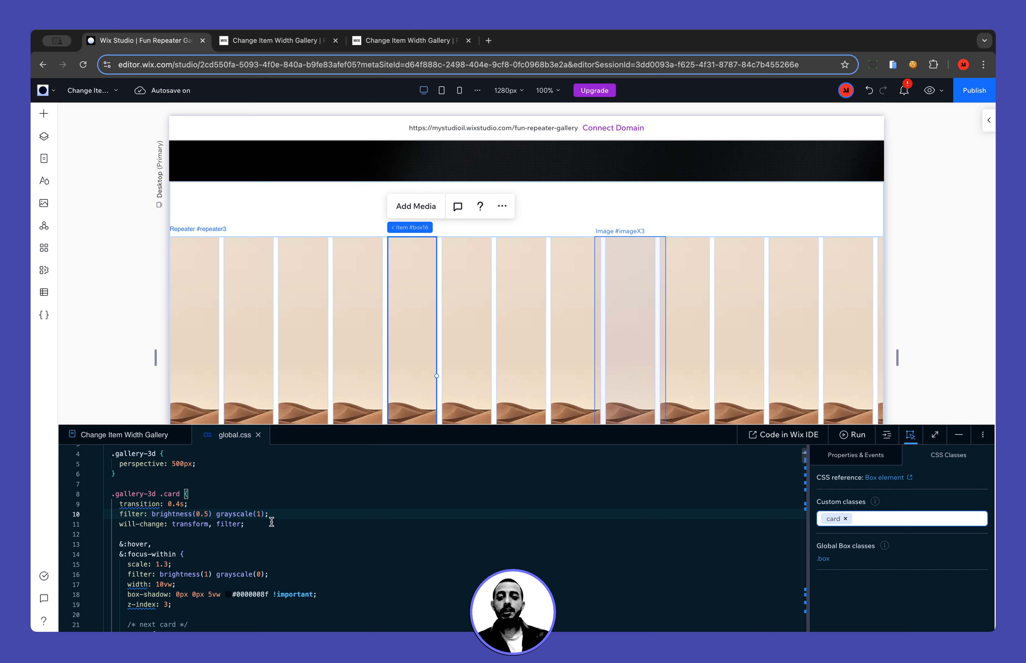
pyautogui.doubleClick(173, 495)
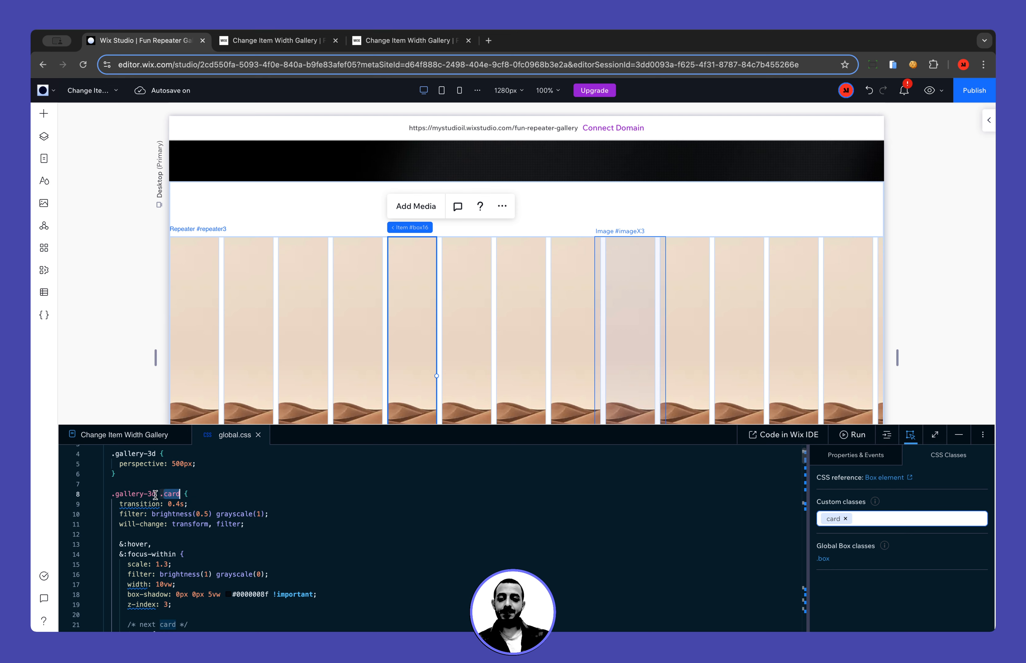
pyautogui.moveTo(155, 494); pyautogui.dragTo(113, 494)
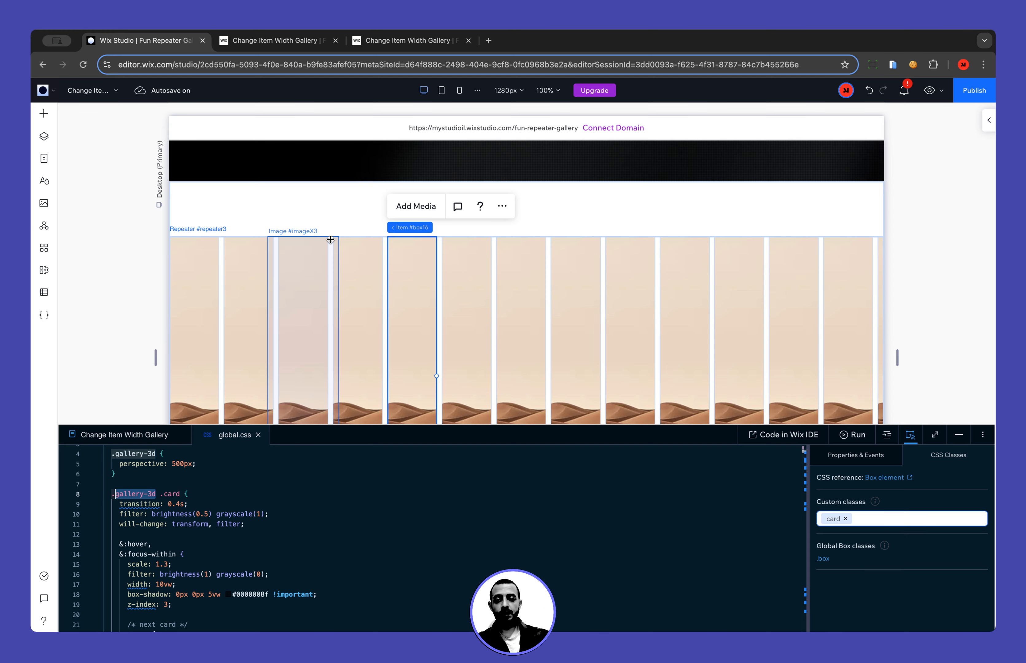
# Try the custom class gallery-3d on the whole repeater and remove it again.
pyautogui.click(43, 136)
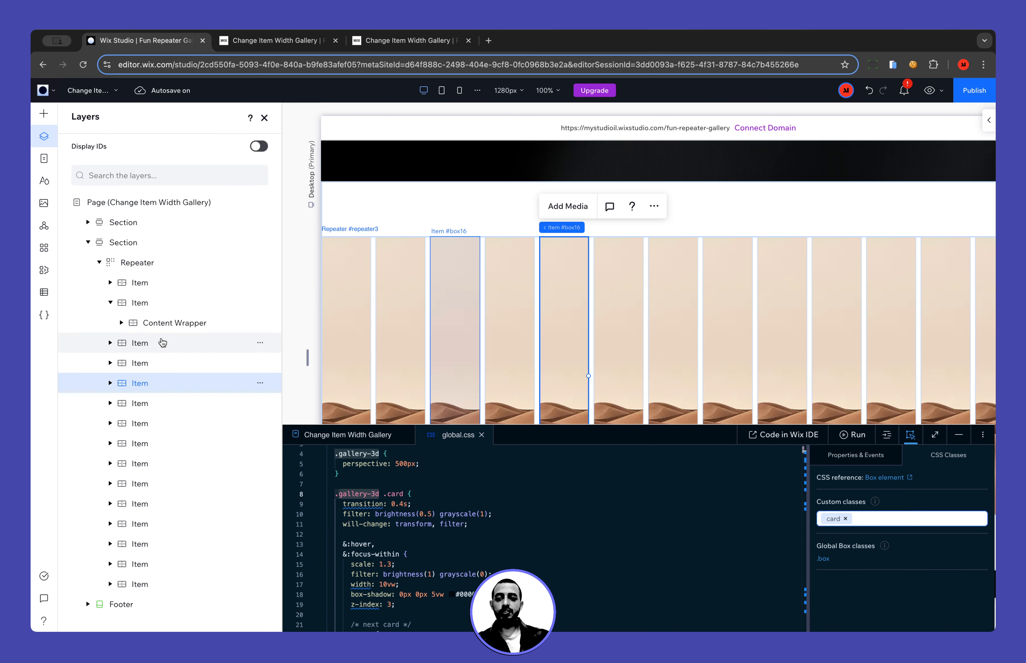
pyautogui.click(149, 264)
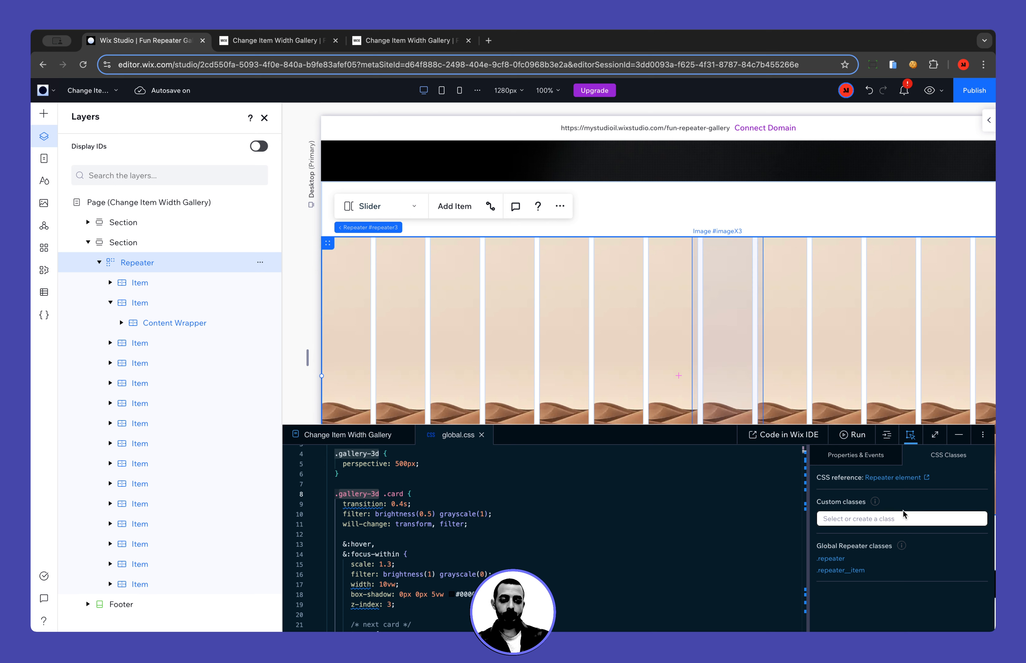
pyautogui.click(890, 518)
pyautogui.write('gallery-3d')
pyautogui.press('Return')
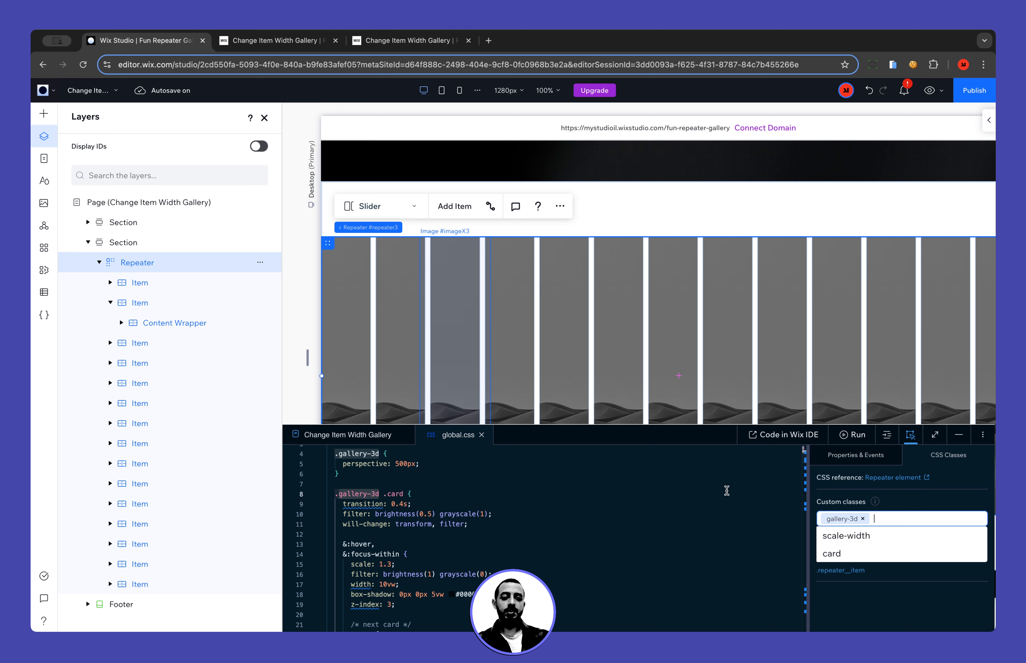
pyautogui.click(862, 519)
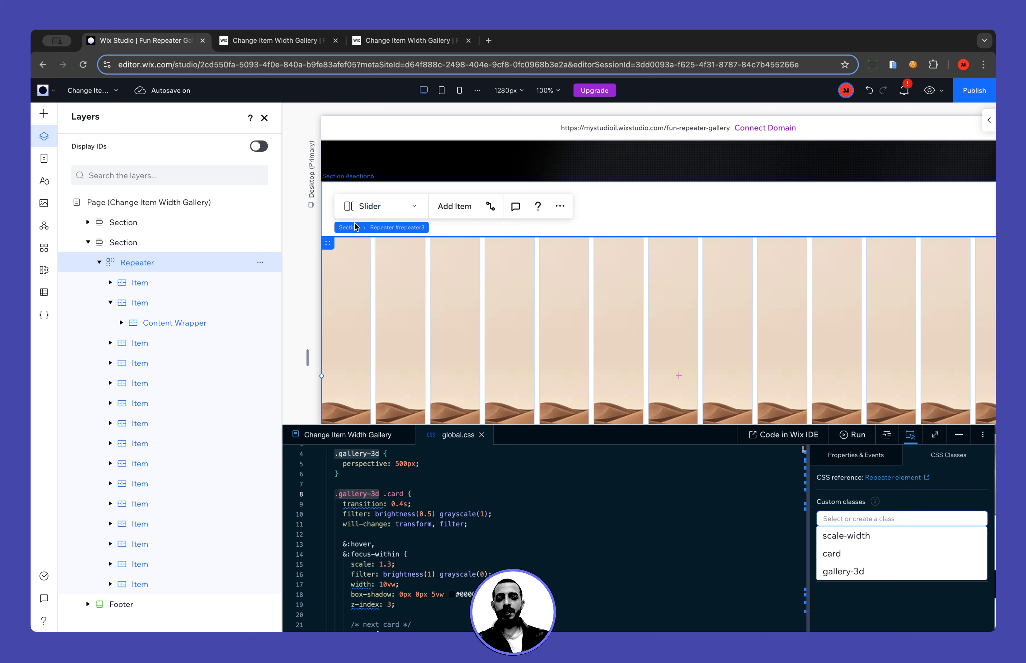
# Assign the custom class gallery-3d to the section that contains the repeater, and close the layers list.
pyautogui.click(355, 227)
pyautogui.click(839, 521)
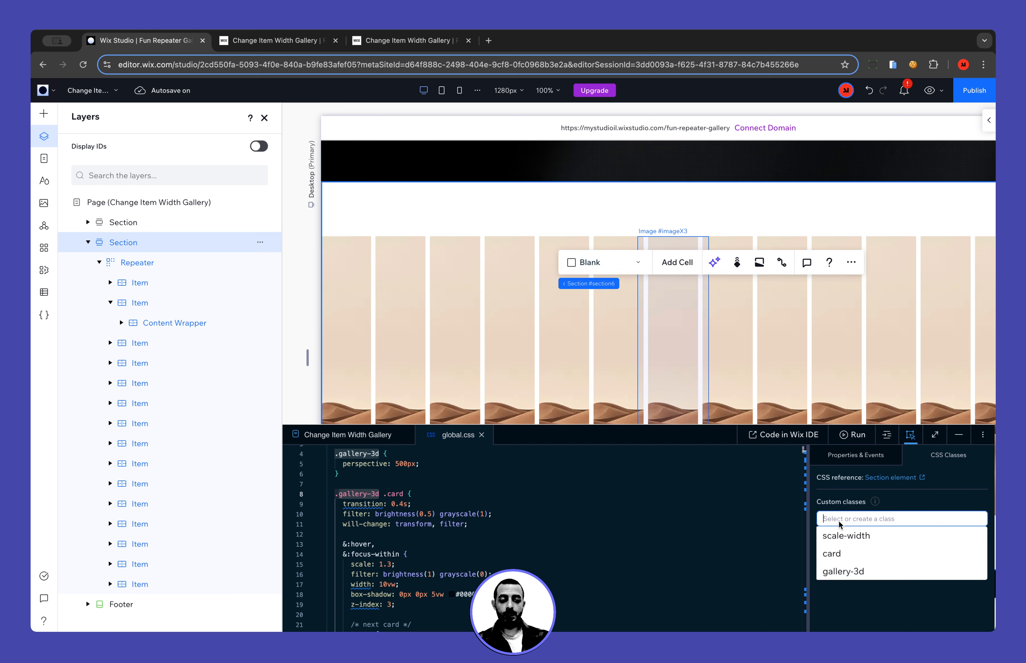
pyautogui.click(843, 571)
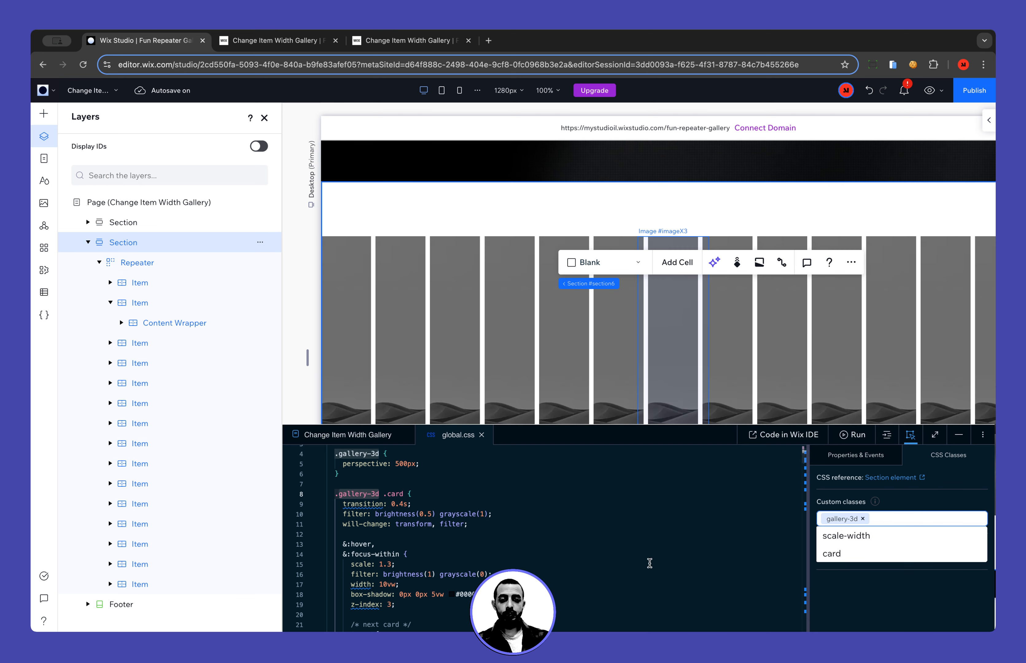
pyautogui.moveTo(648, 559); pyautogui.dragTo(647, 558)
pyautogui.scroll(1, 647, 559)
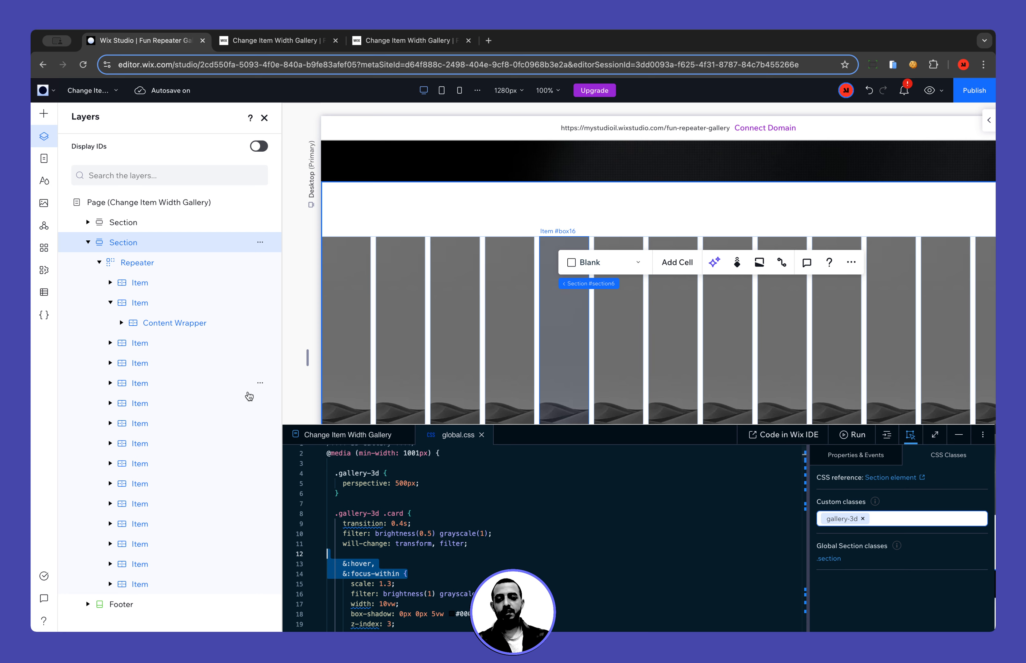
pyautogui.click(264, 118)
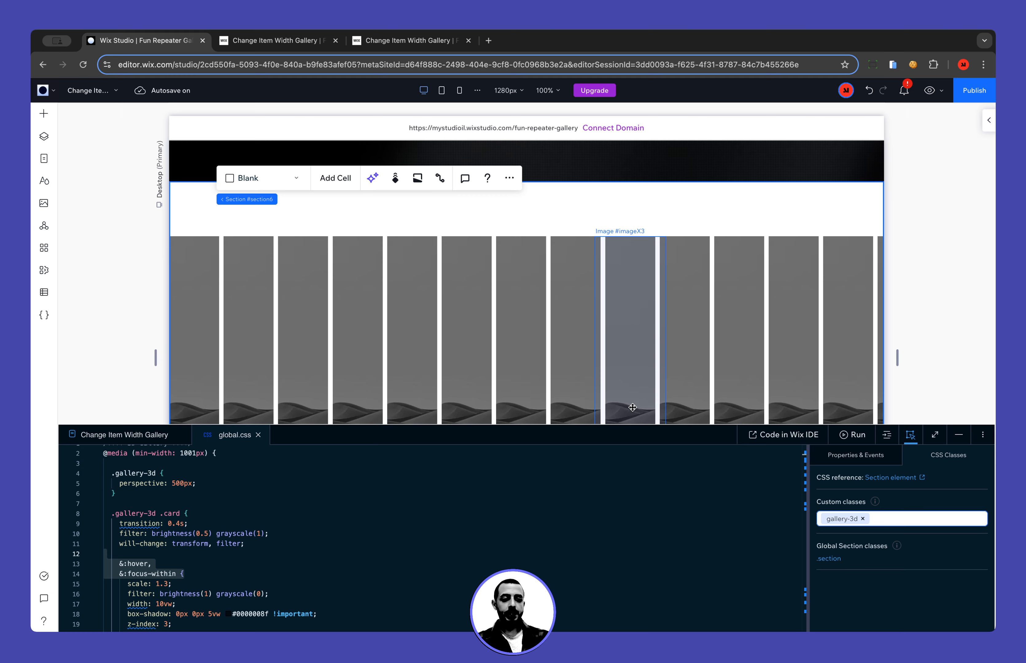
# Compare the .card filter and hover rules in global.css with the gallery on the canvas, resizing the code area as needed.
pyautogui.scroll(1, 538, 524)
pyautogui.moveTo(475, 544); pyautogui.dragTo(468, 533)
pyautogui.scroll(-3, 396, 540)
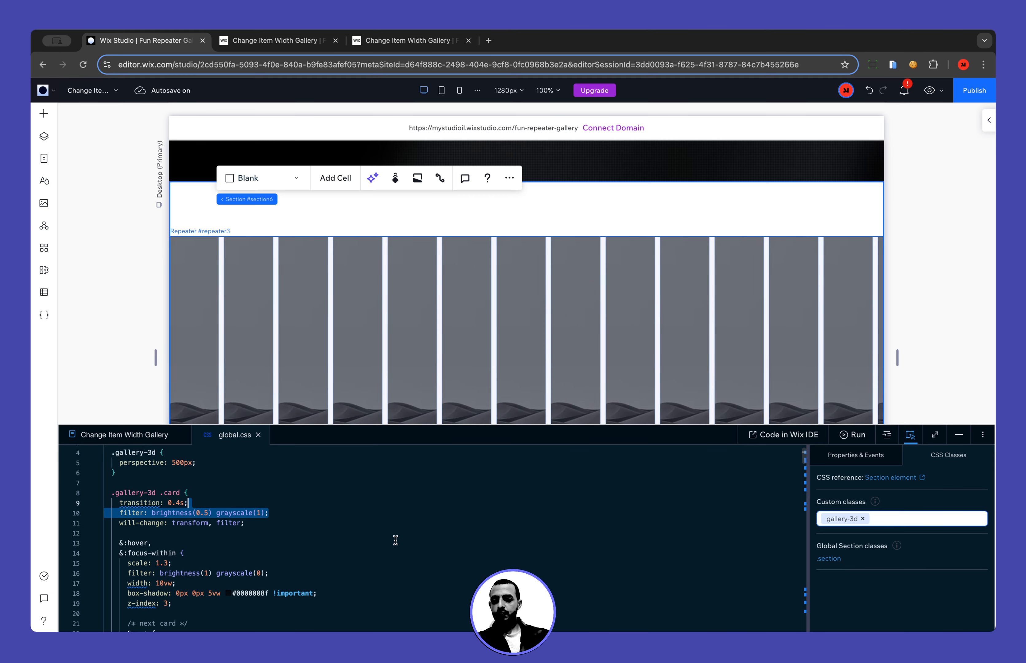
pyautogui.click(389, 539)
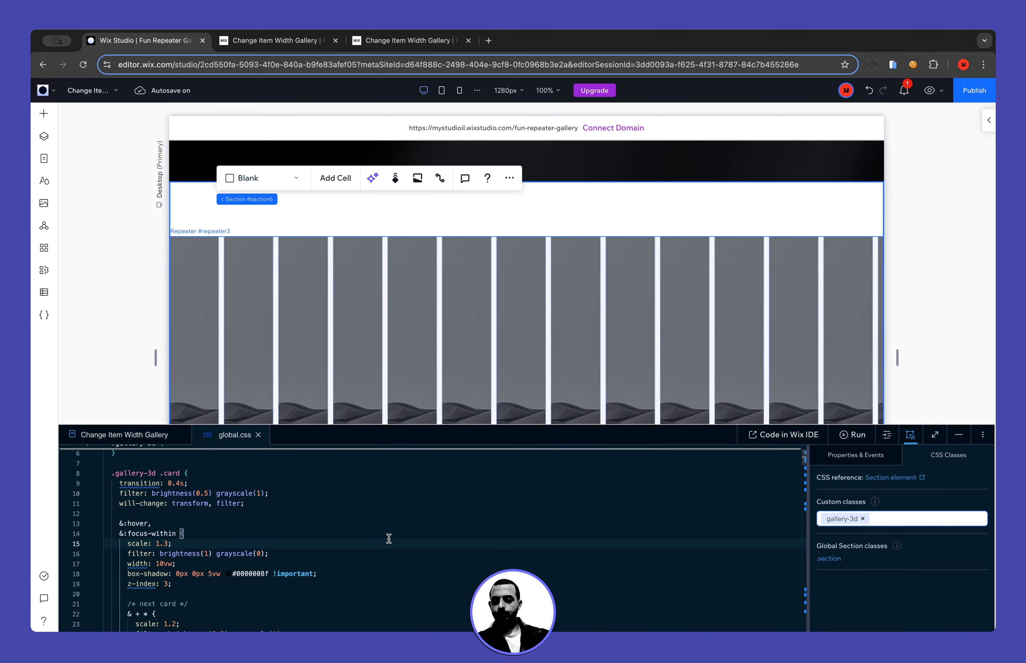
pyautogui.moveTo(645, 424); pyautogui.dragTo(644, 513)
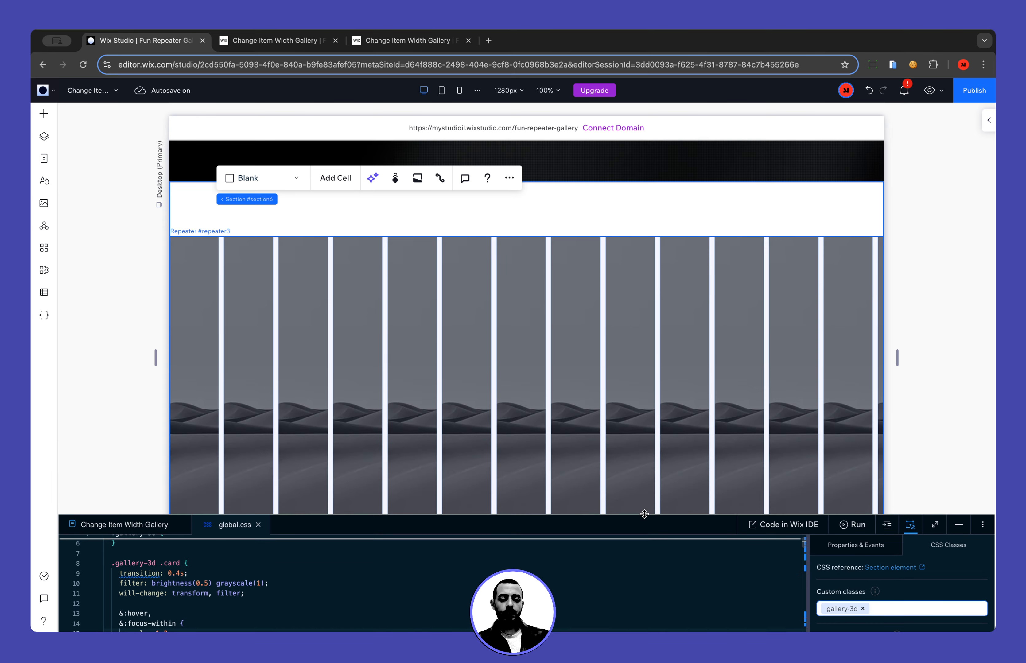
pyautogui.scroll(-2, 595, 400)
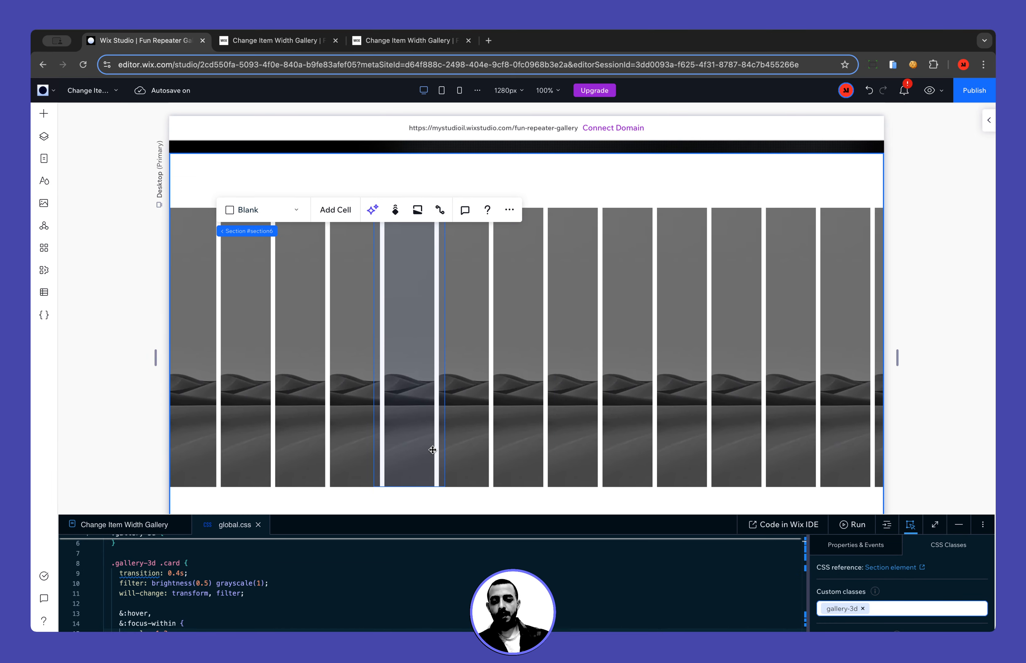
pyautogui.moveTo(150, 583); pyautogui.dragTo(179, 587)
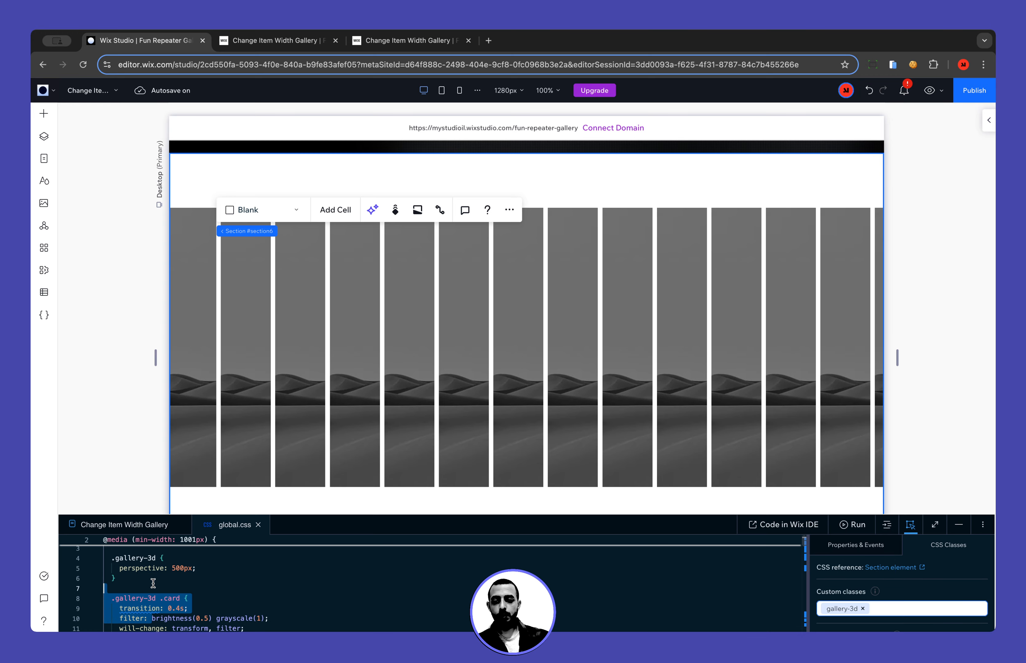
pyautogui.moveTo(195, 513); pyautogui.dragTo(197, 338)
pyautogui.click(182, 442)
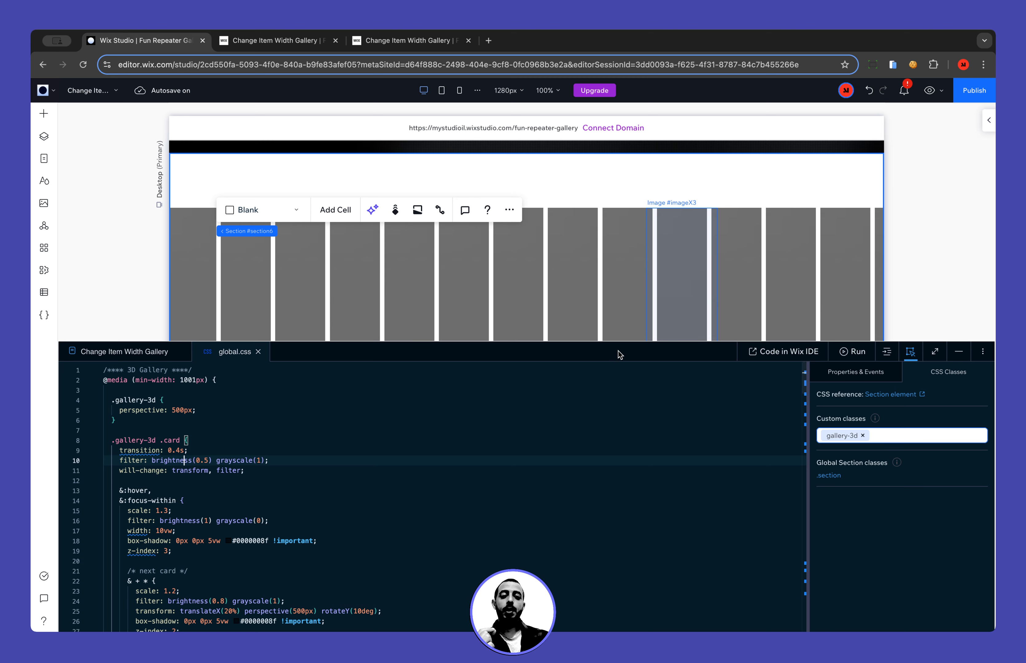
pyautogui.moveTo(618, 340); pyautogui.dragTo(617, 437)
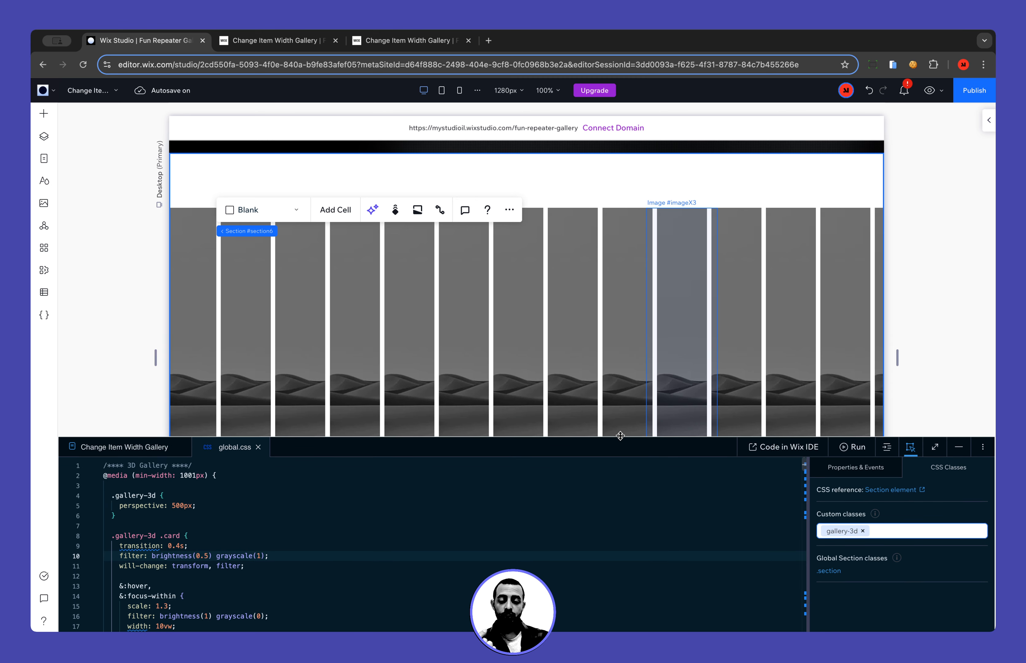
# Add a basic shape above the gallery, fill it blue, and attach it inside a repeater item.
pyautogui.click(48, 119)
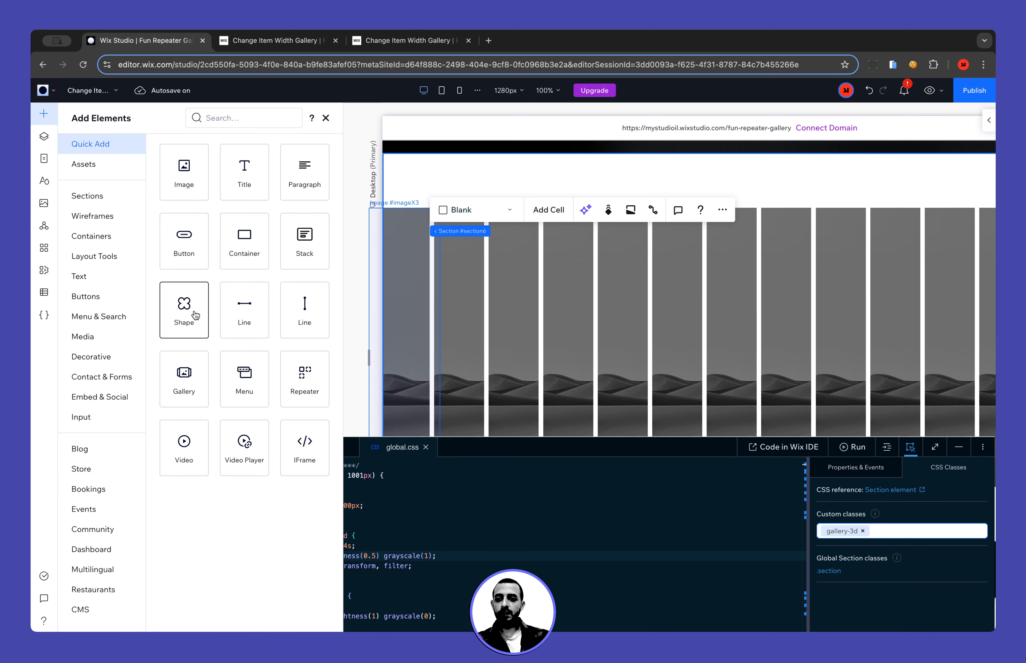
pyautogui.moveTo(304, 241); pyautogui.dragTo(441, 177)
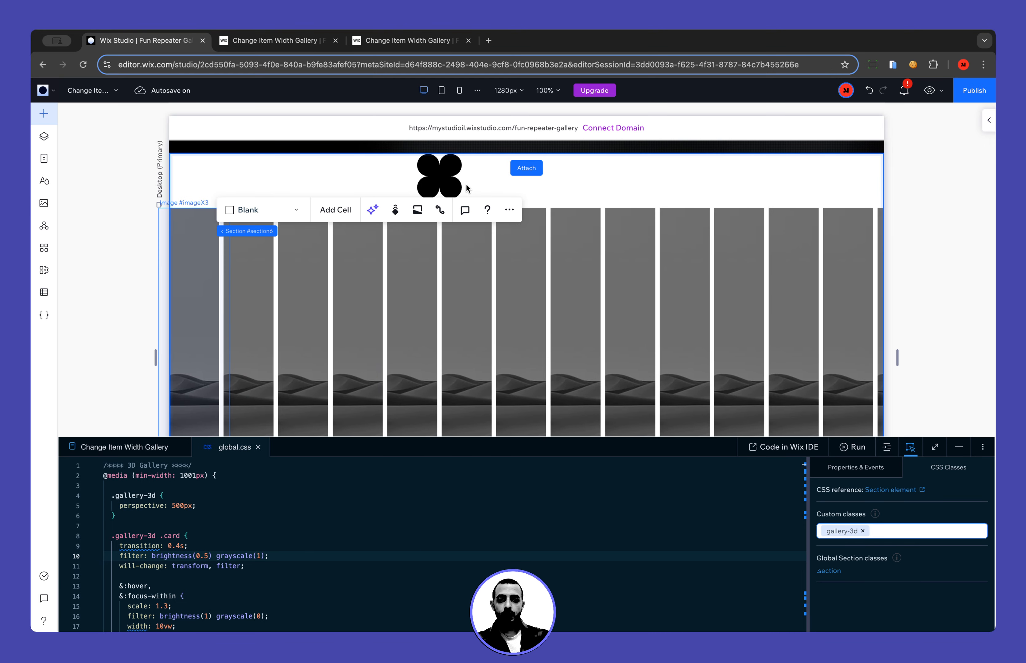
pyautogui.click(989, 121)
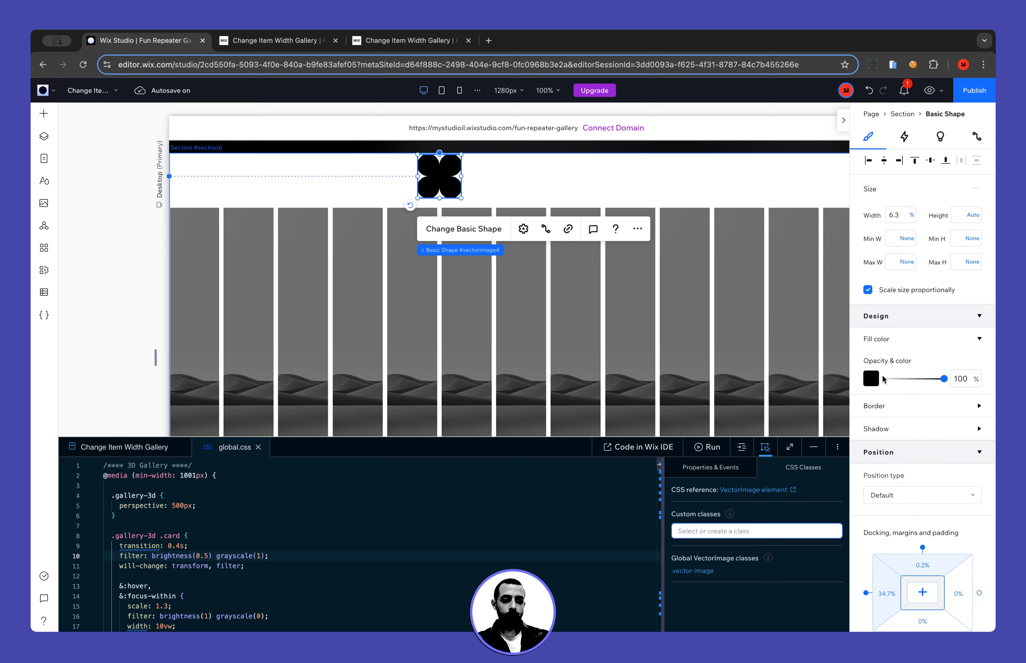
pyautogui.click(871, 378)
pyautogui.click(714, 488)
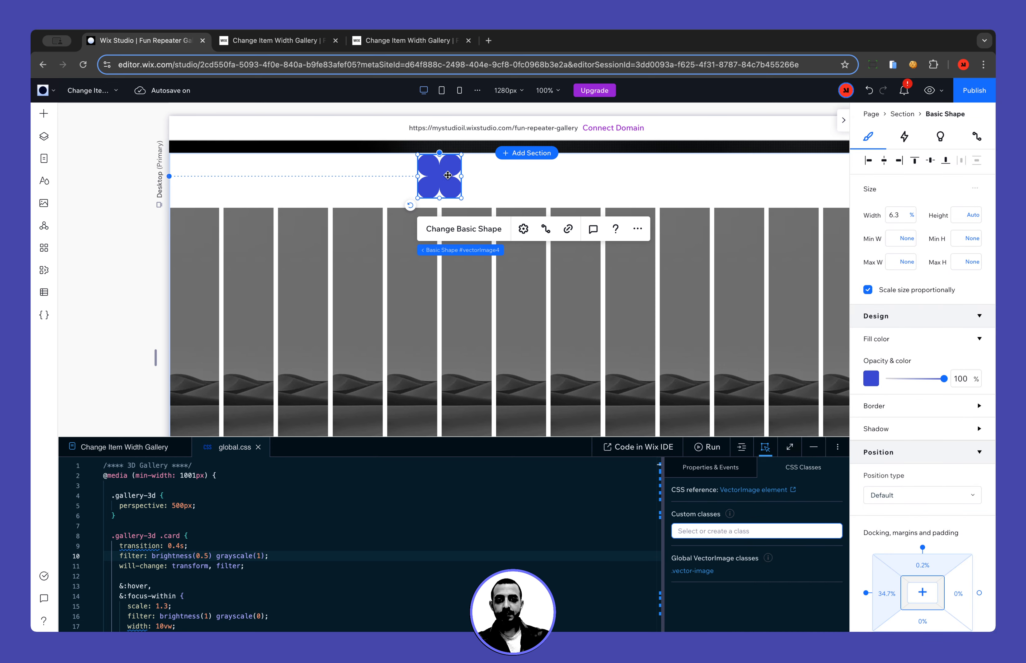
pyautogui.moveTo(444, 173); pyautogui.dragTo(423, 245)
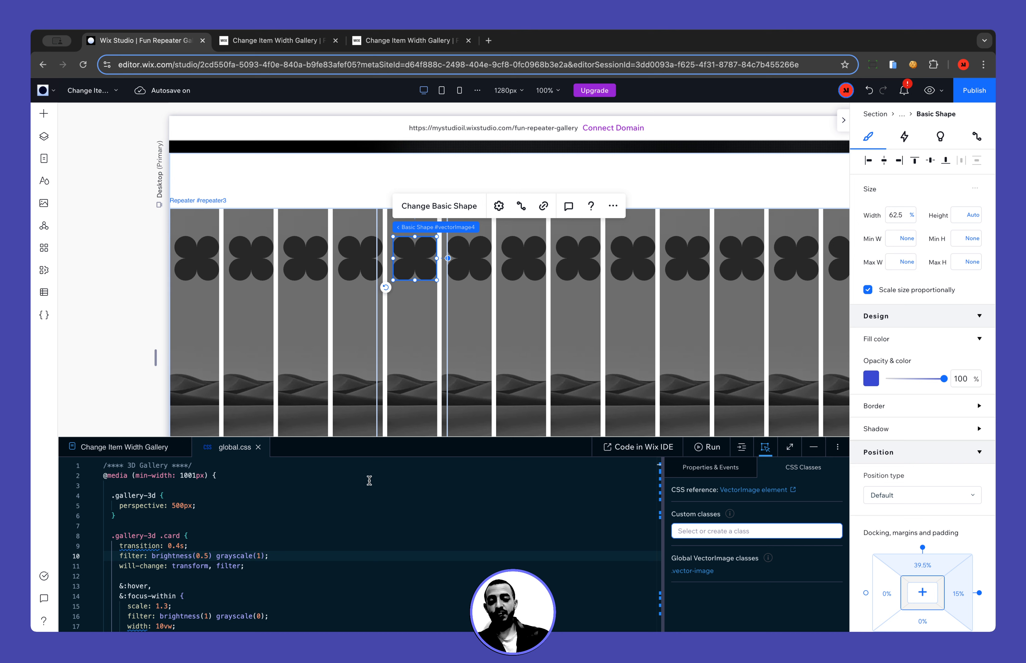
# Try grayscale(0) in the .card filter rule, restore the rule, and delete the blue shape from the repeater items.
pyautogui.doubleClick(259, 556)
pyautogui.write('0')
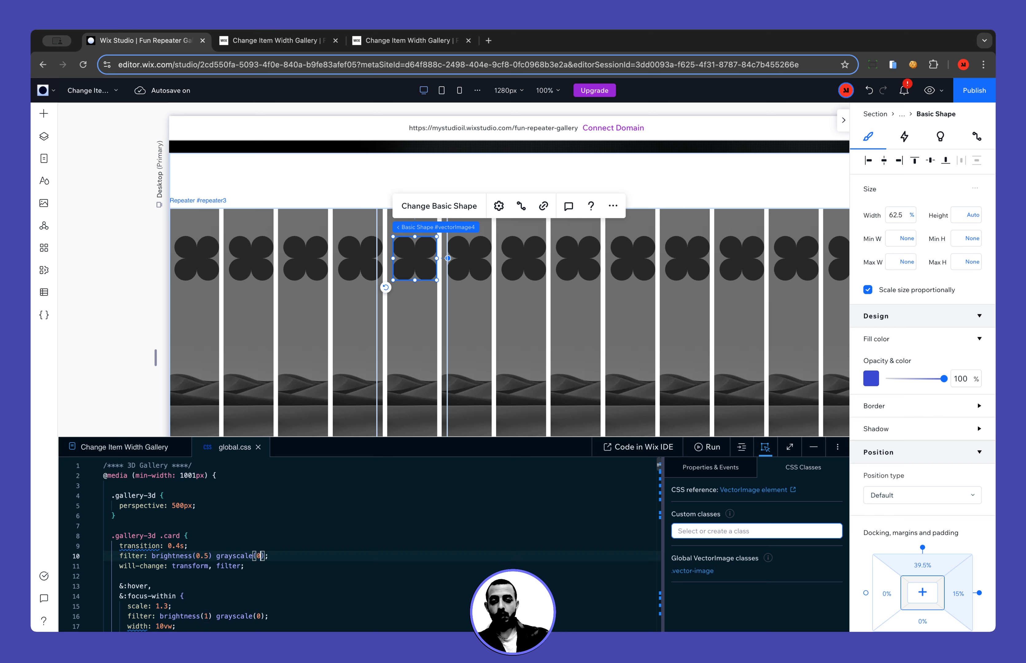
pyautogui.click(331, 560)
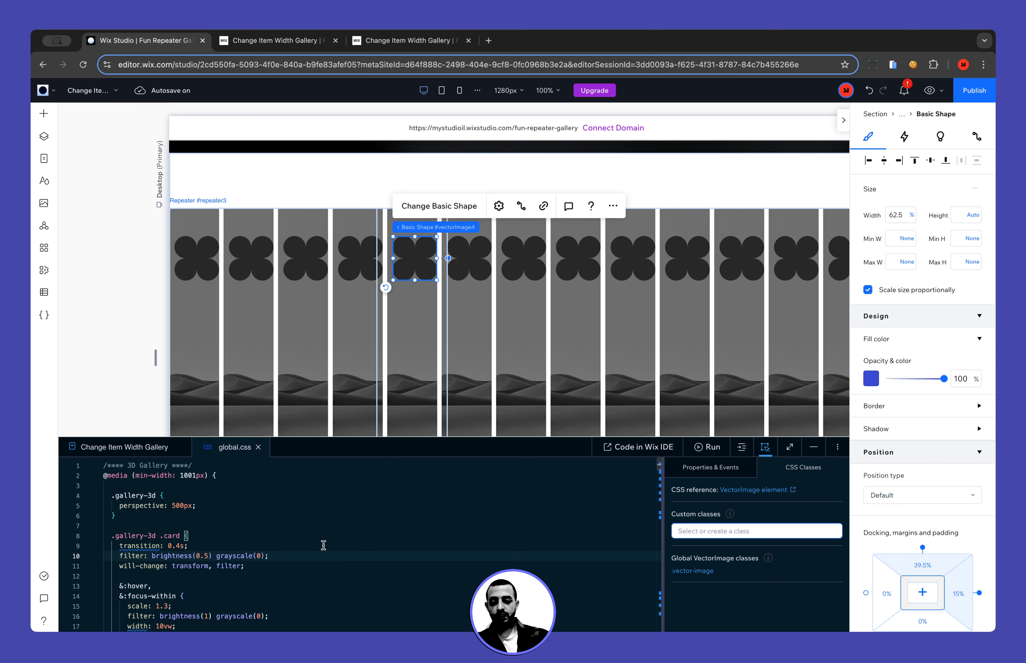
pyautogui.hotkey('ctrl', 'z')
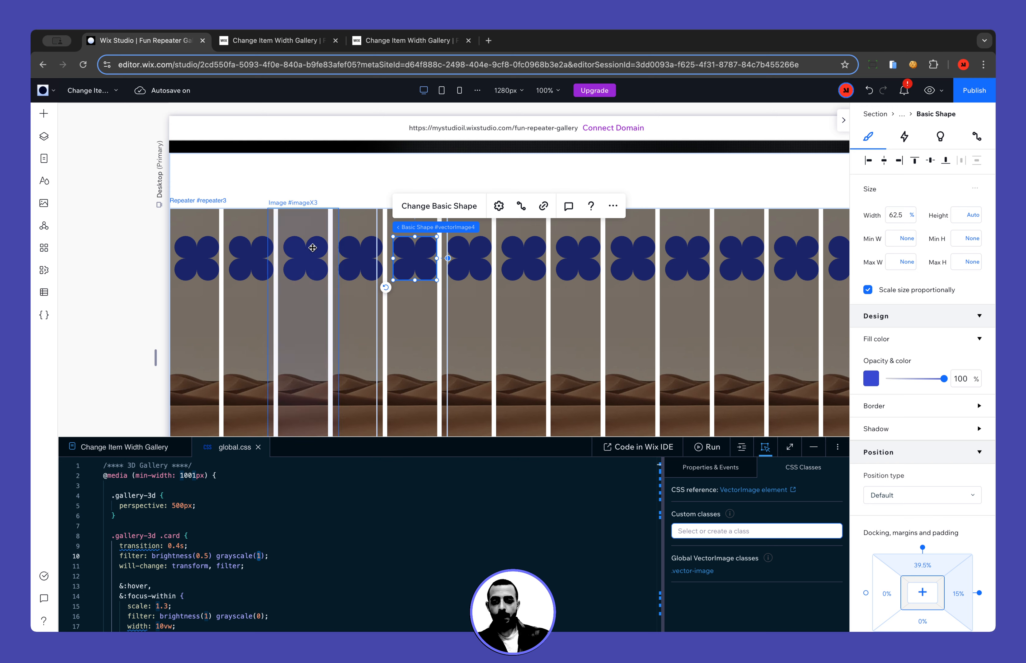
pyautogui.click(317, 266)
pyautogui.press('Delete')
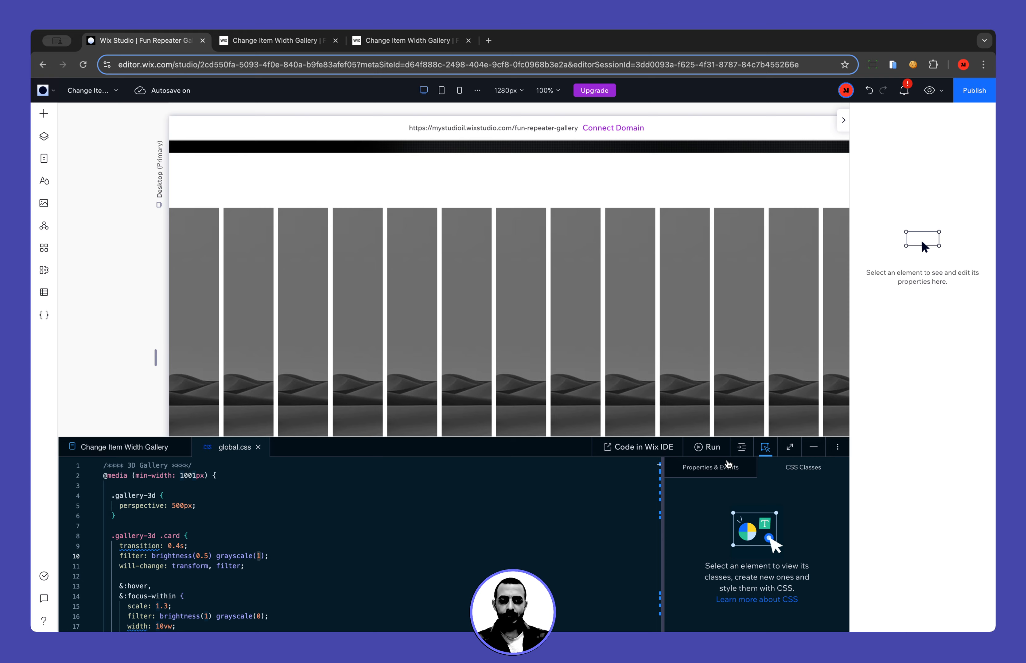
# Preview the gallery's hover effect, return to the editor, and collapse the code area.
pyautogui.click(929, 90)
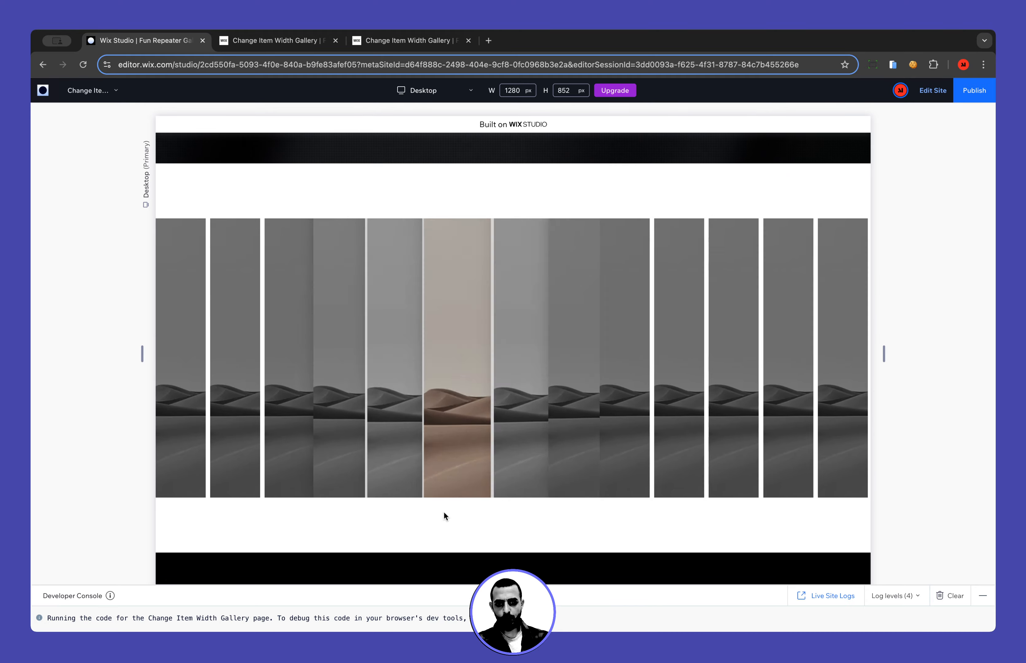
pyautogui.click(933, 91)
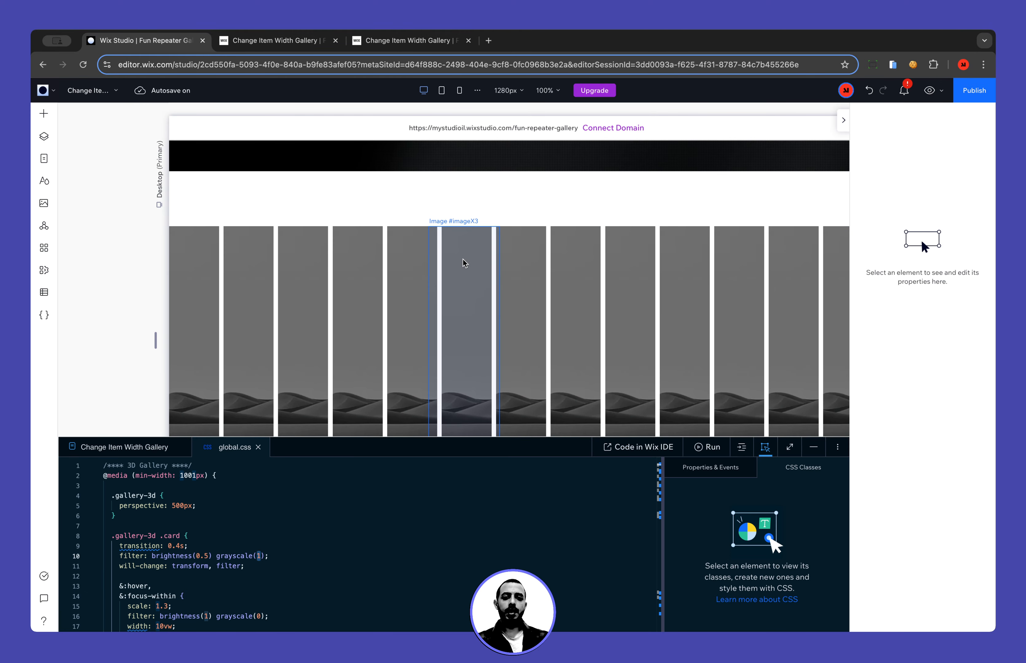
pyautogui.click(813, 447)
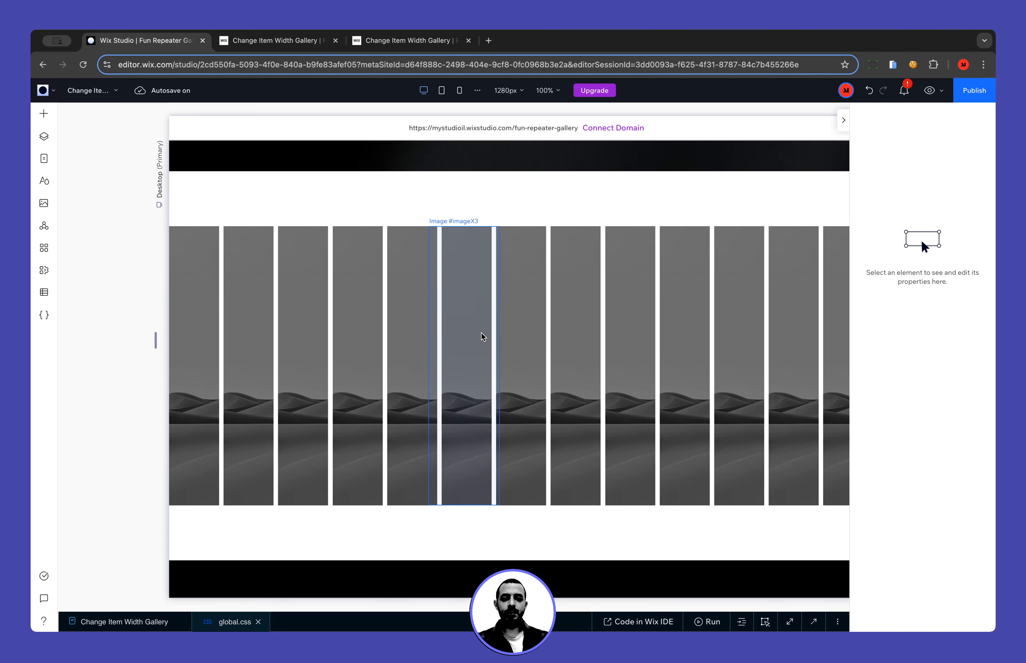
# Select the whole slider repeater containing the desert images and set its top padding to 100 px.
pyautogui.click(483, 337)
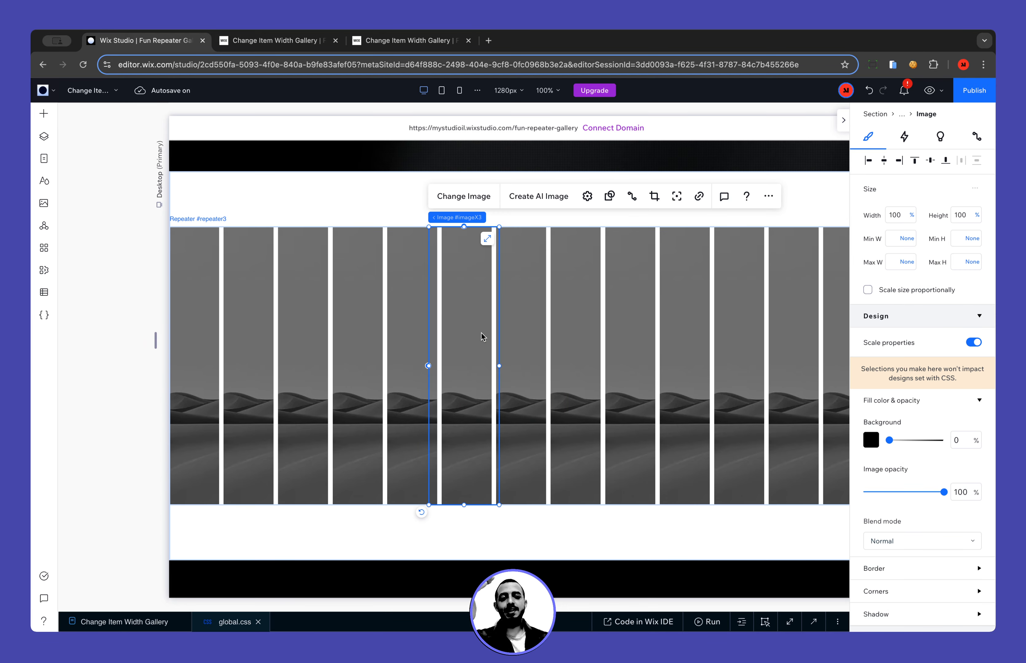
pyautogui.moveTo(468, 221)
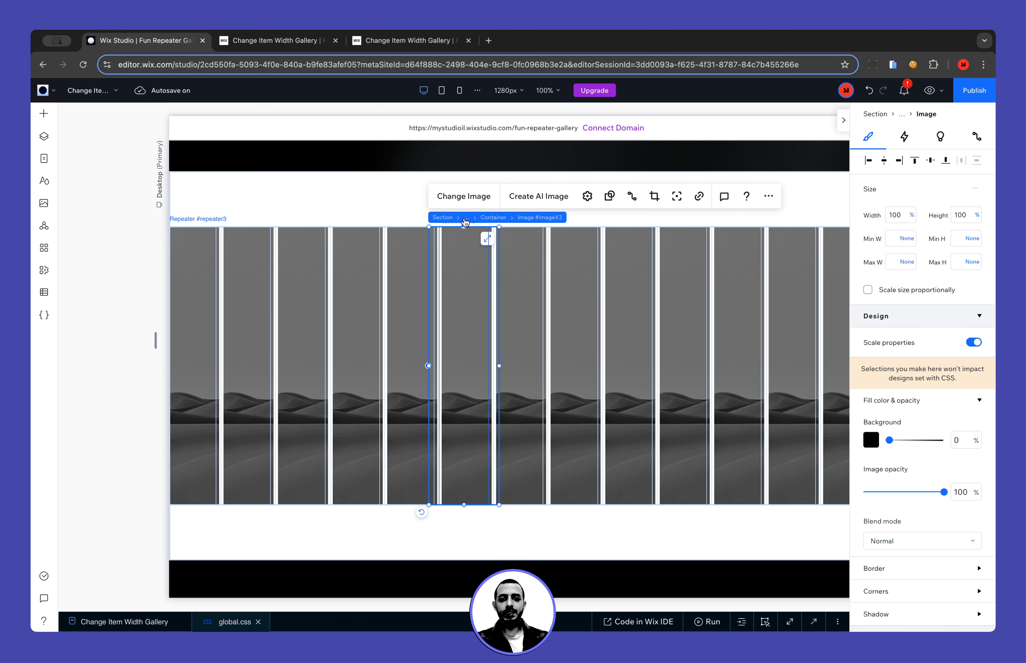
pyautogui.click(466, 222)
pyautogui.click(487, 220)
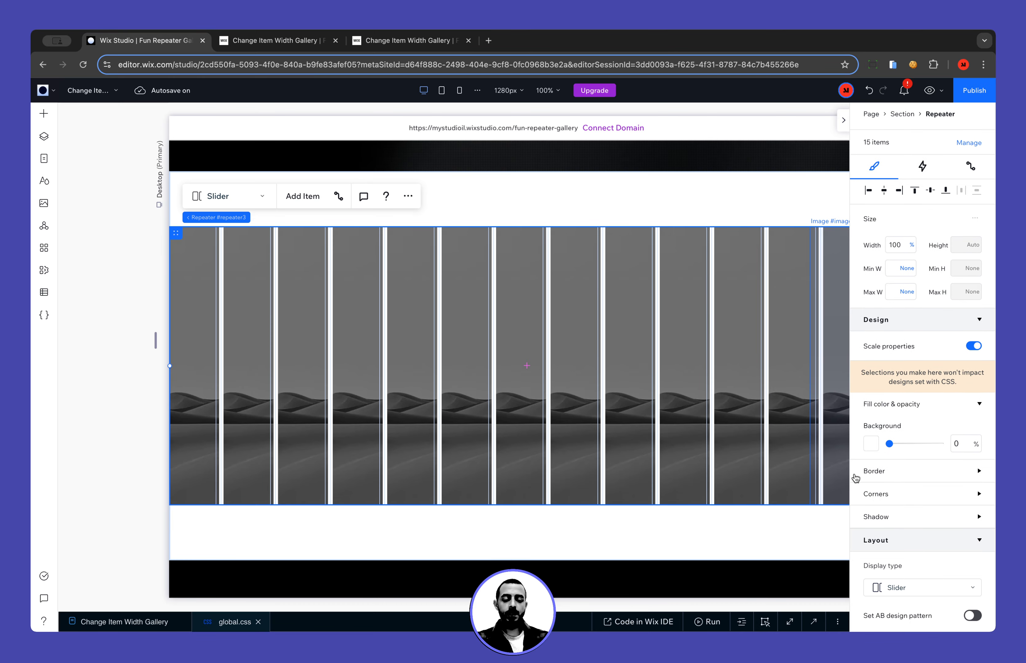
pyautogui.scroll(-7, 936, 523)
pyautogui.scroll(-3, 935, 522)
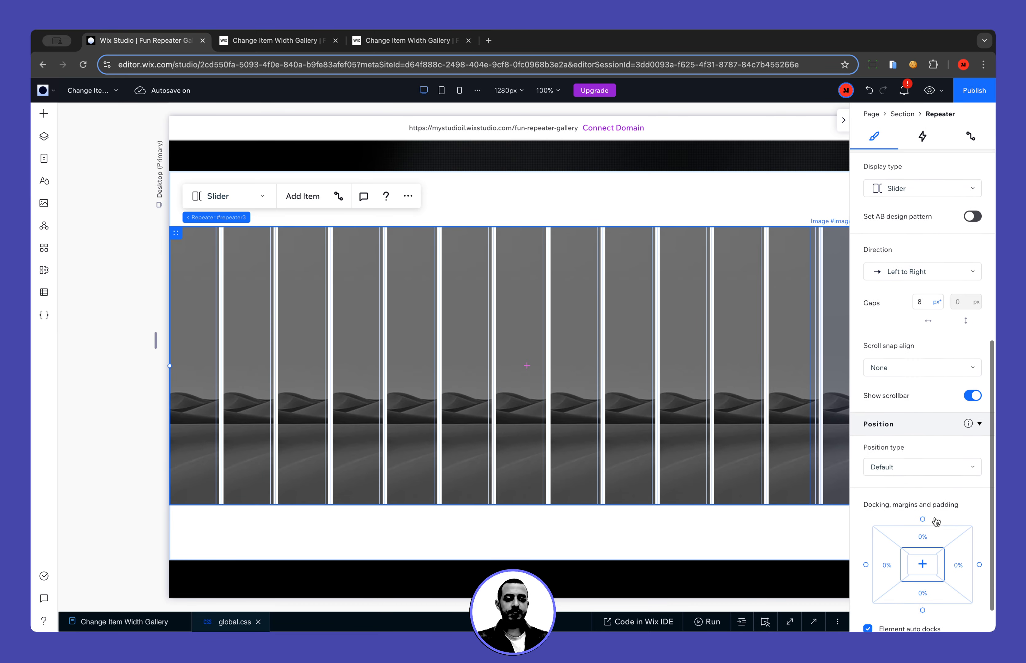
pyautogui.scroll(5, 667, 303)
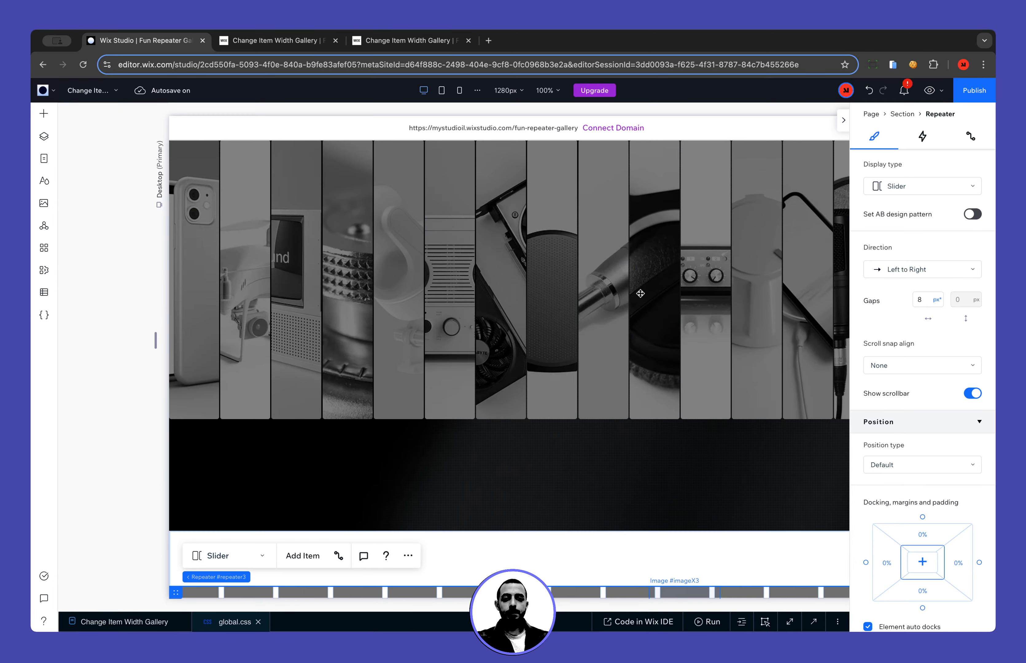
pyautogui.scroll(-8, 695, 480)
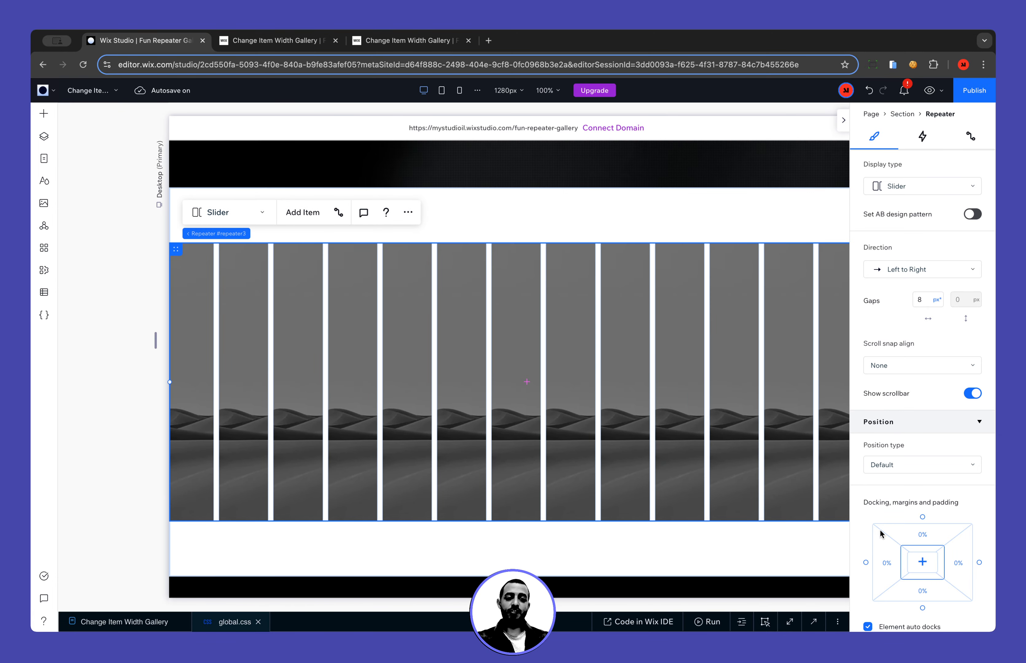
pyautogui.click(923, 542)
pyautogui.write('100')
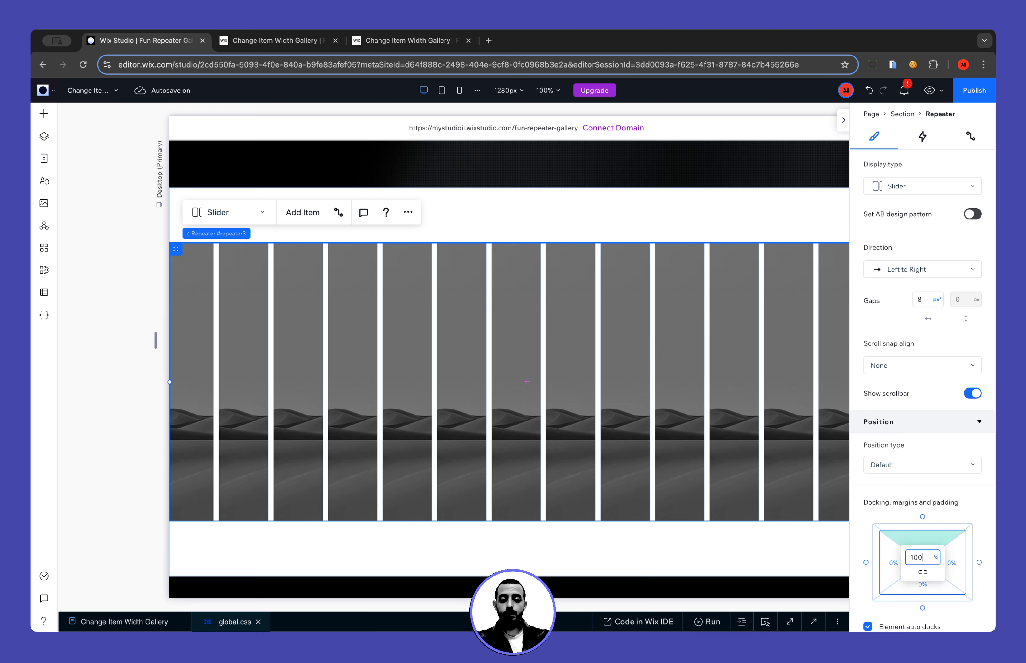
pyautogui.write('px')
pyautogui.press('Return')
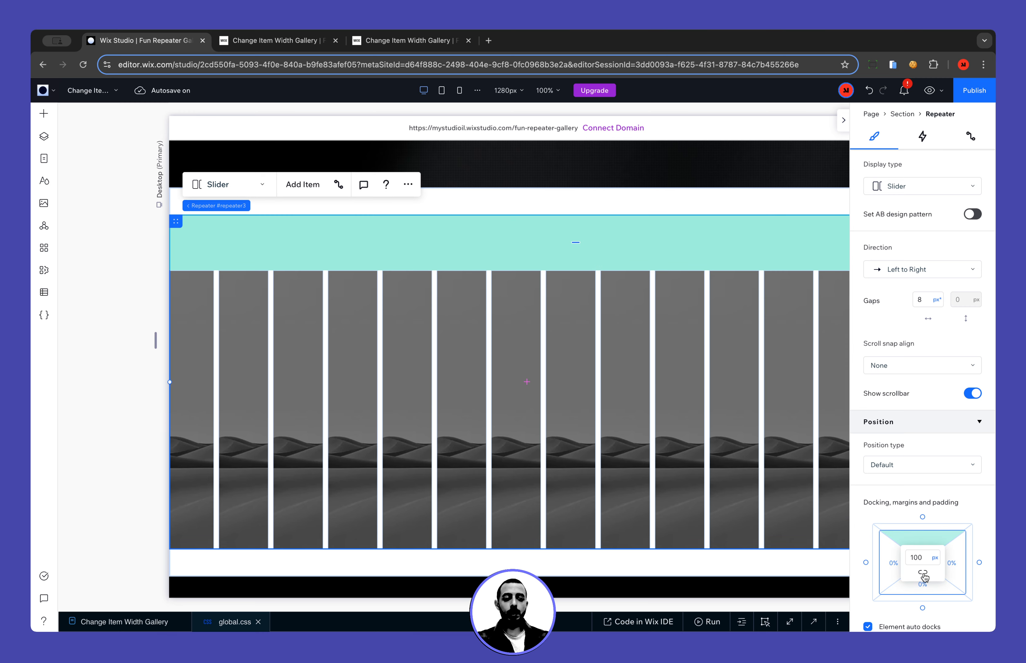
# Set the repeater's bottom padding to 100 px.
pyautogui.click(922, 587)
pyautogui.write('100')
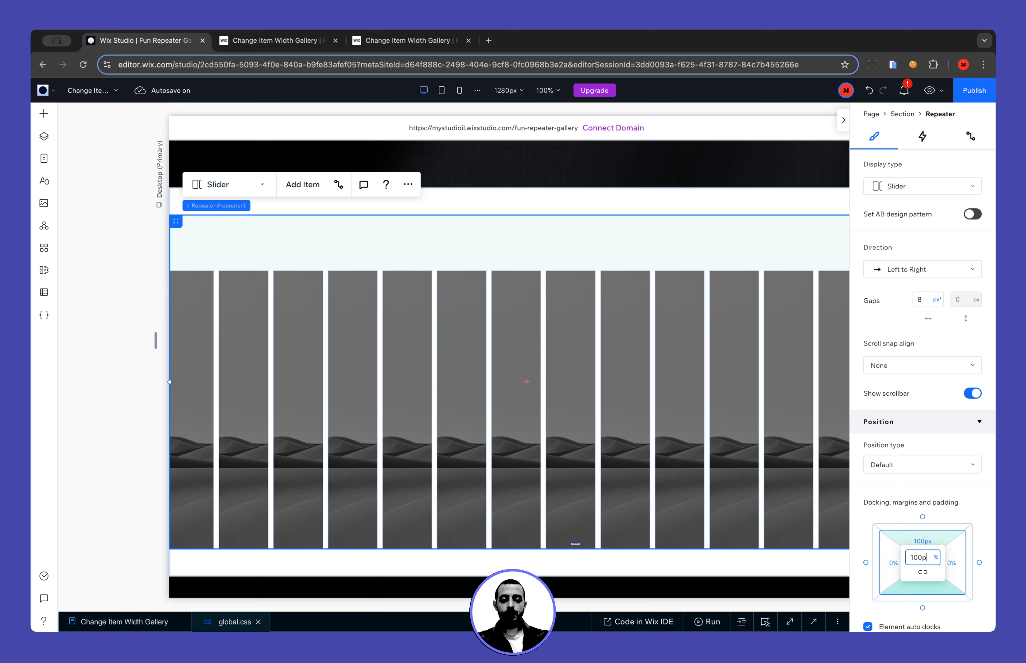
pyautogui.press('Return')
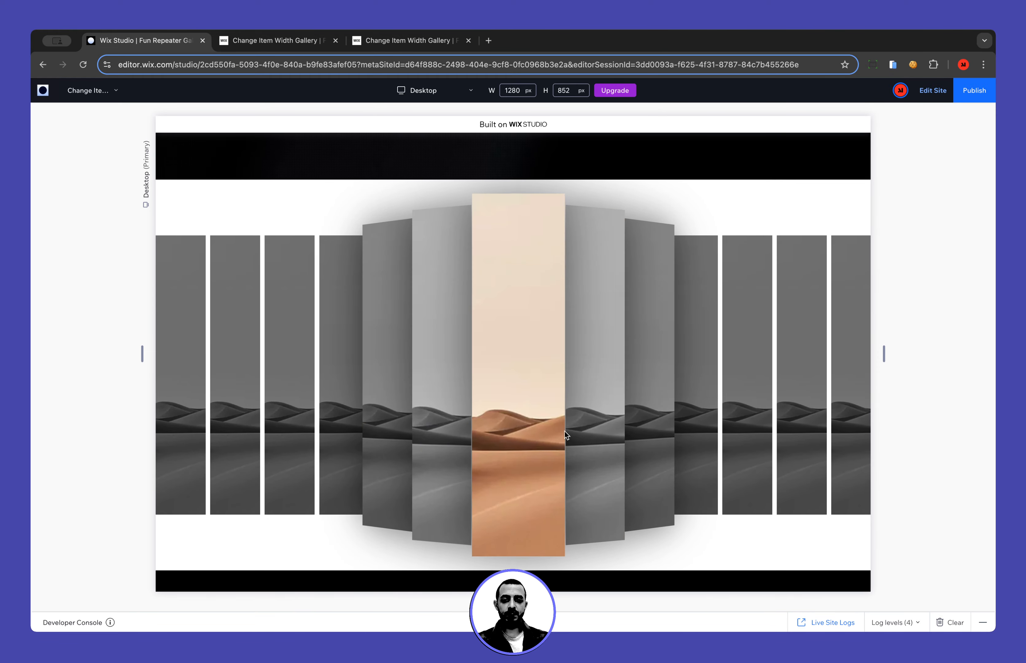
# Test the hover animation and the horizontal scrolling of the padded desert gallery in the preview.
pyautogui.scroll(3, 522, 428)
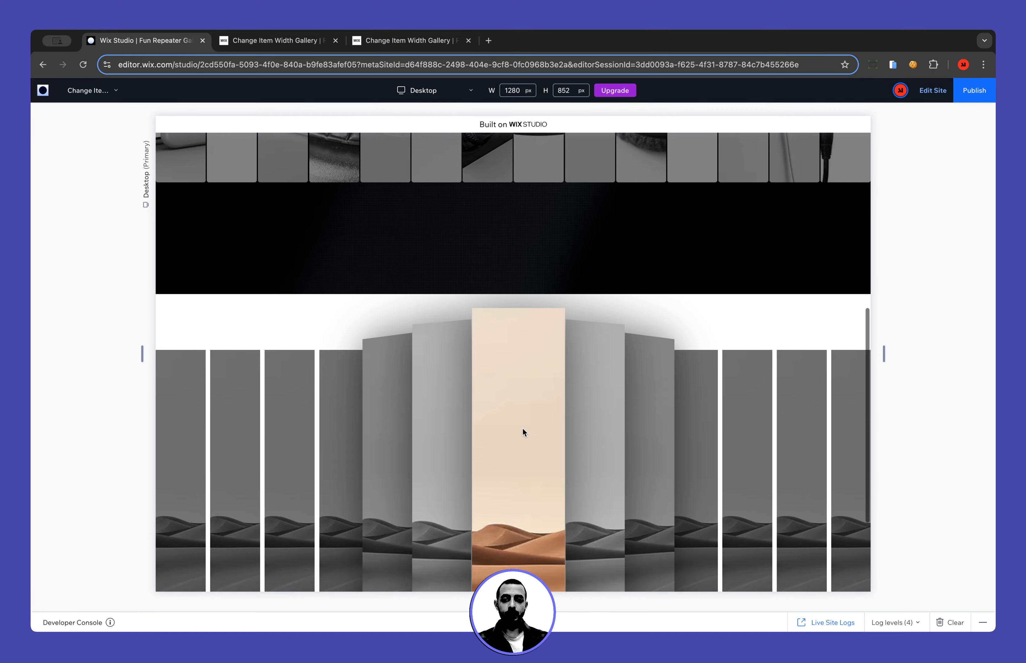
pyautogui.scroll(-2, 522, 429)
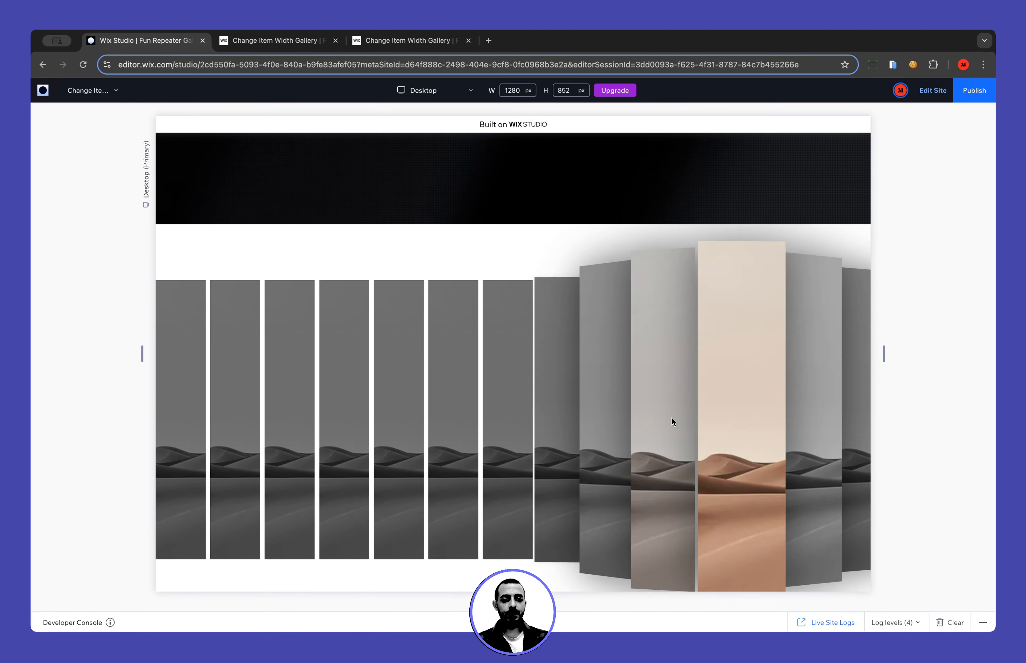
pyautogui.scroll(-2, 483, 430)
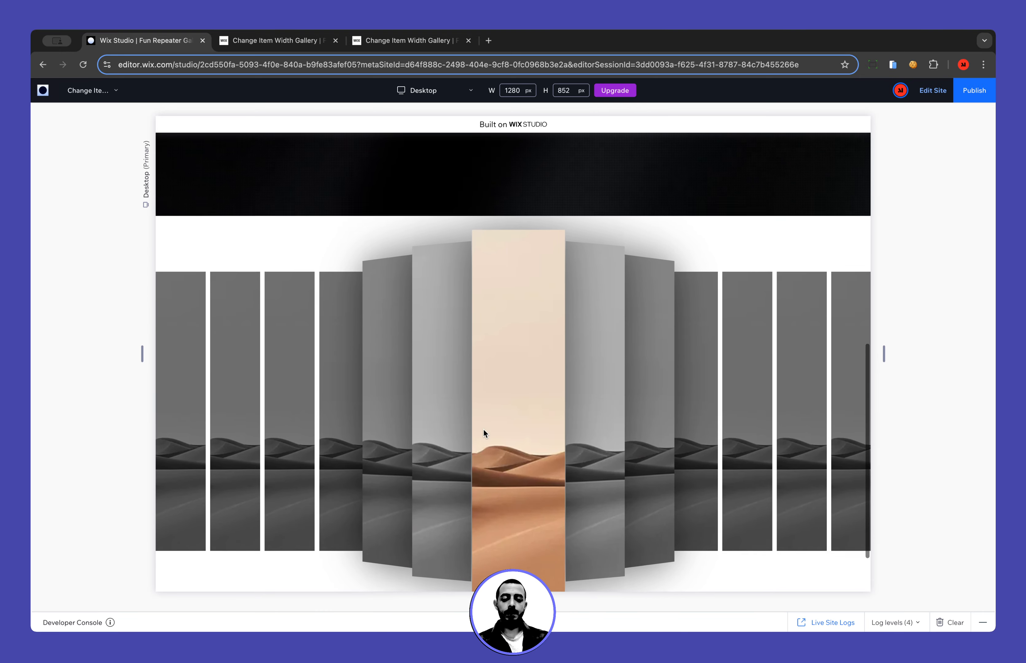
pyautogui.hscroll(2, 523, 419)
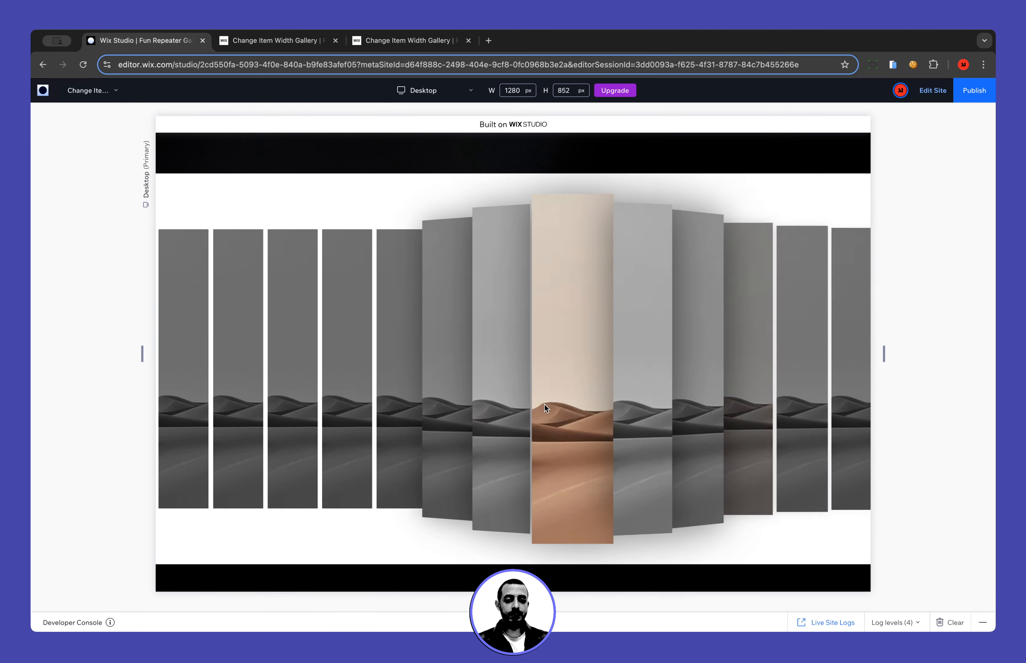
pyautogui.hscroll(-2, 545, 404)
pyautogui.hscroll(3, 544, 404)
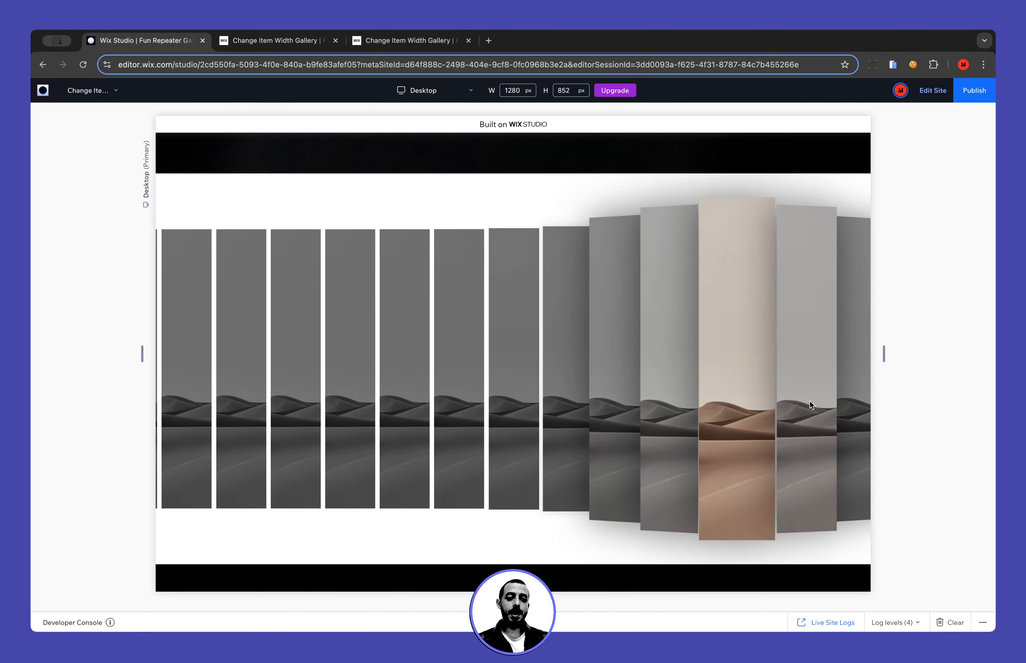
pyautogui.hscroll(-3, 657, 396)
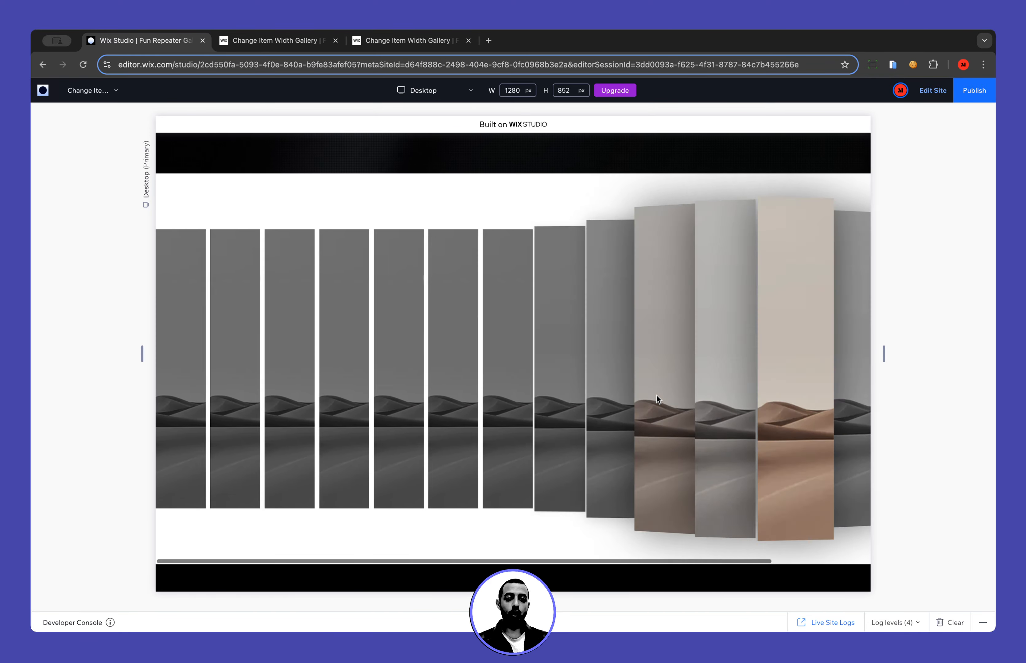
pyautogui.hscroll(3, 656, 396)
pyautogui.hscroll(-3, 657, 395)
pyautogui.hscroll(3, 656, 395)
pyautogui.hscroll(-3, 656, 395)
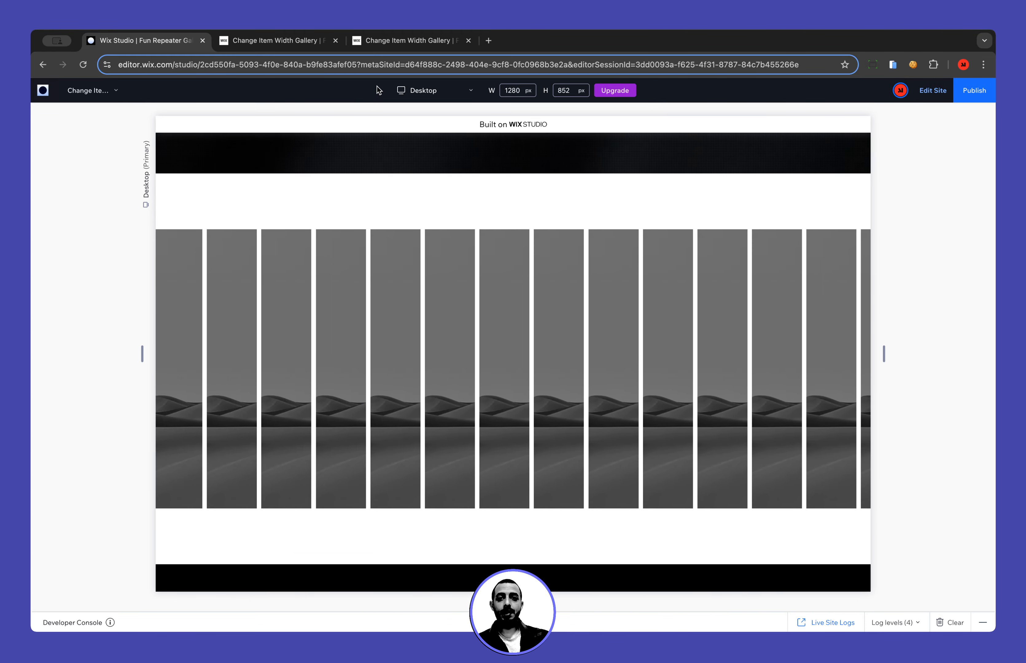
# Start the phone simulator for the published fun-repeater-gallery page and view the hover effect on the portrait gallery page.
pyautogui.click(388, 45)
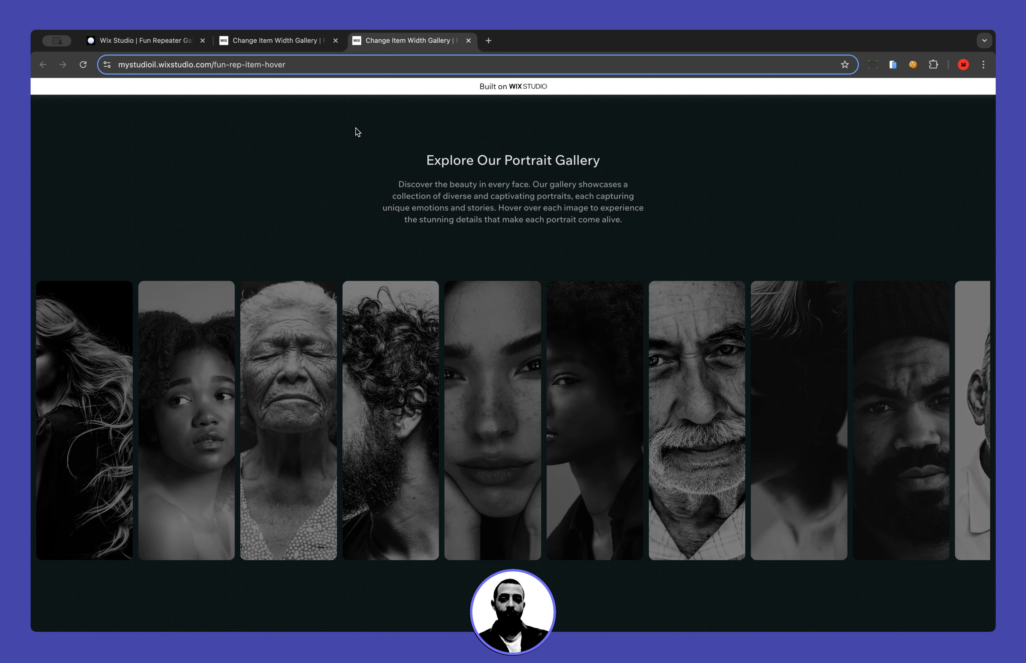
pyautogui.click(301, 45)
pyautogui.click(893, 64)
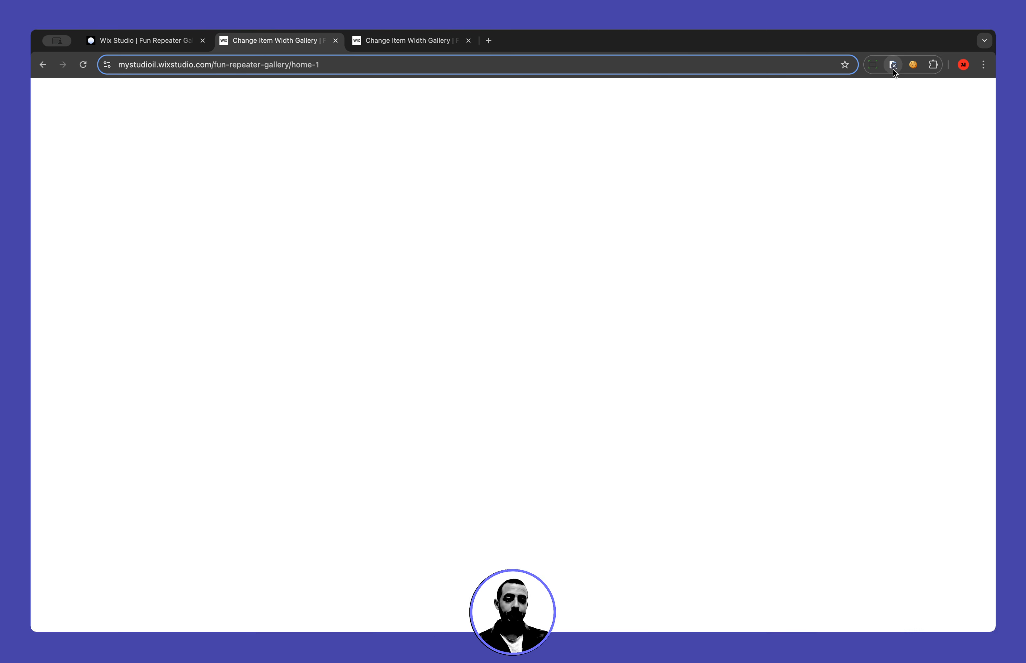
pyautogui.click(402, 45)
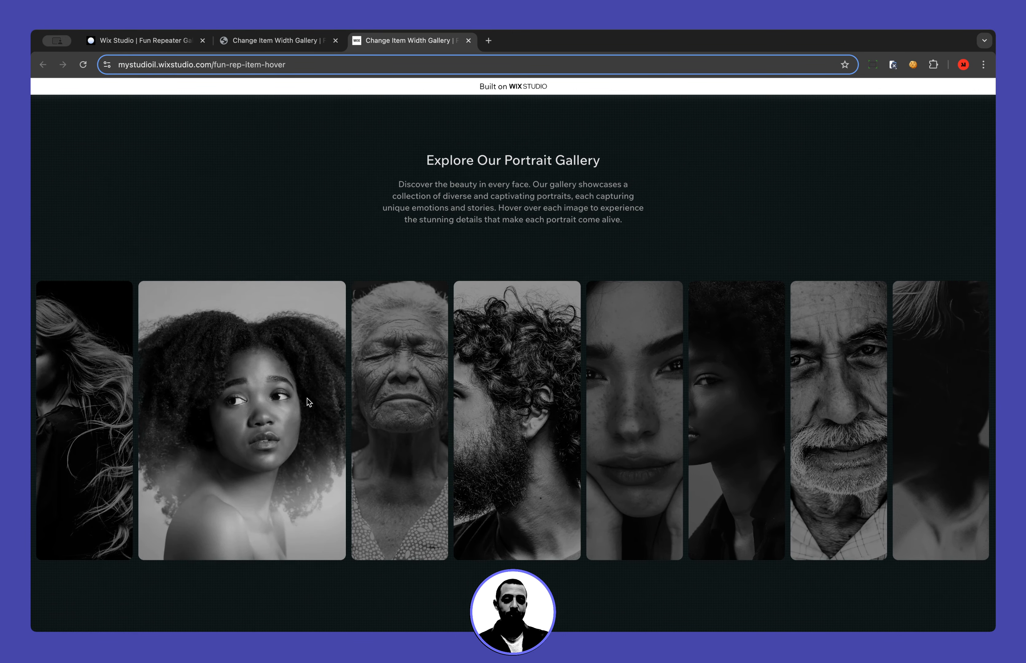
# Swipe back and forth through the Tech Collection gallery on the simulated phone to check its mobile behaviour.
pyautogui.click(276, 41)
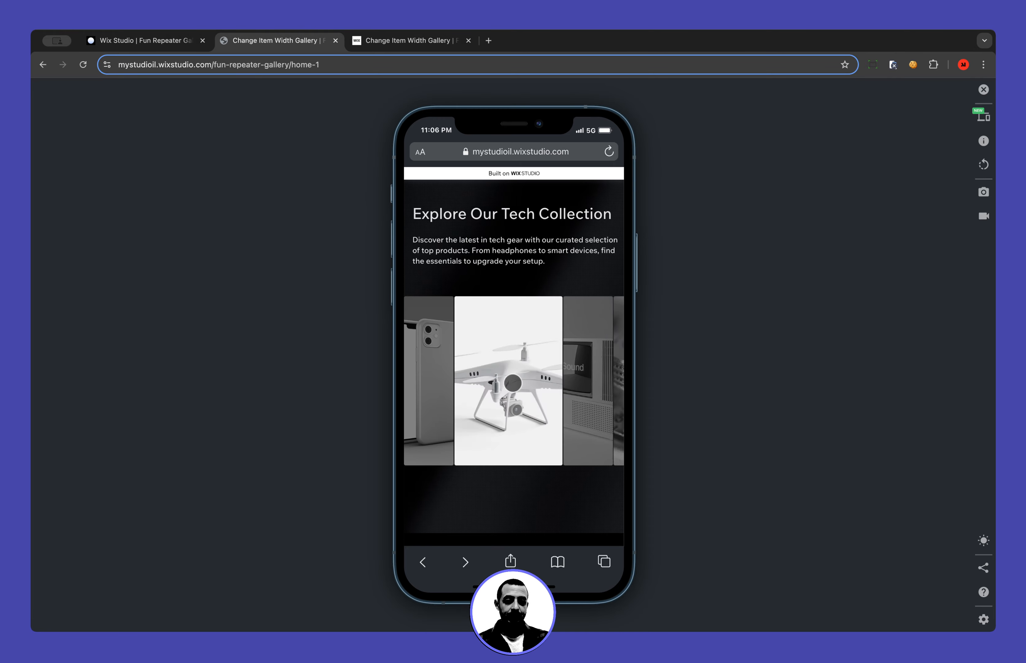
pyautogui.hscroll(2, 522, 383)
pyautogui.hscroll(5, 521, 383)
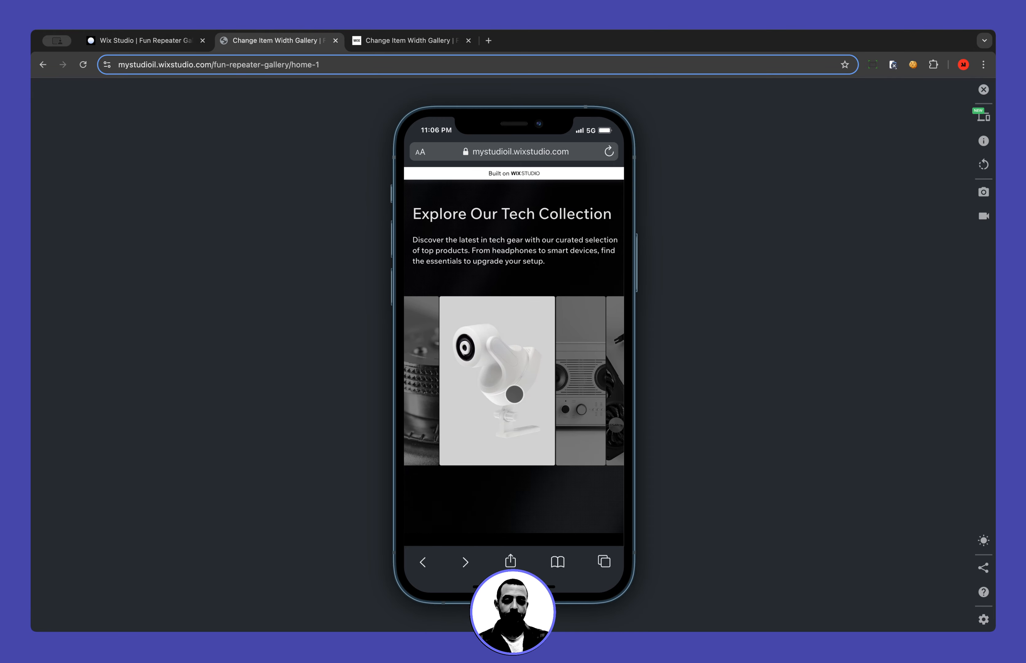
pyautogui.hscroll(-5, 523, 395)
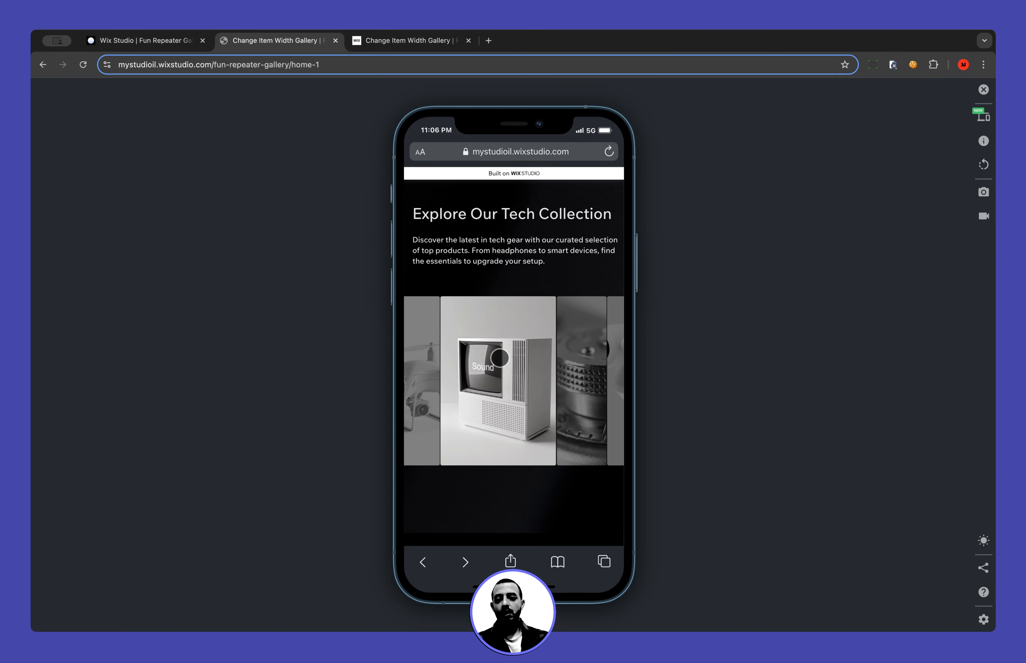
# Leave the phone simulator and return from the desert gallery preview to editing the site in the Wix Studio editor.
pyautogui.click(987, 117)
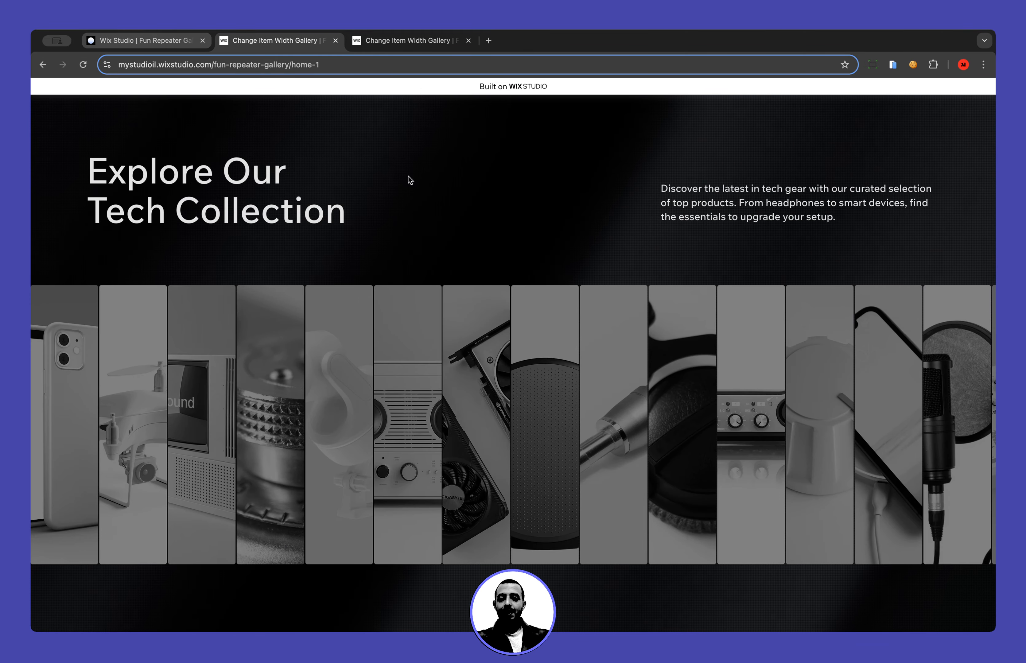
pyautogui.click(163, 47)
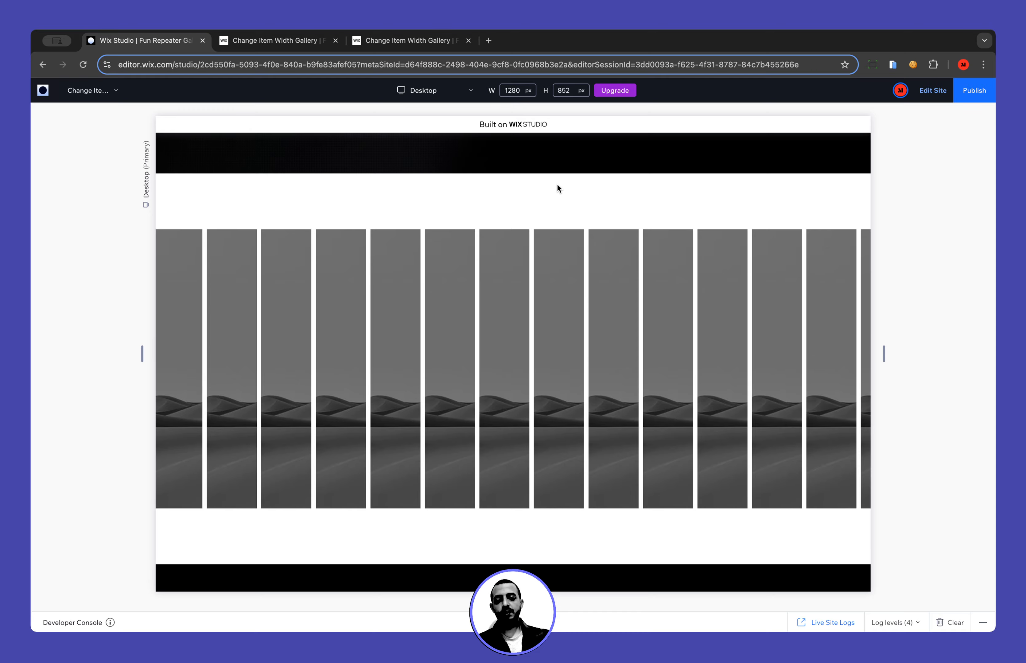
pyautogui.click(933, 90)
# Examine the .gallery-3d .card base declarations and the hover and focus-within selectors in an enlarged view of global.css.
pyautogui.click(765, 622)
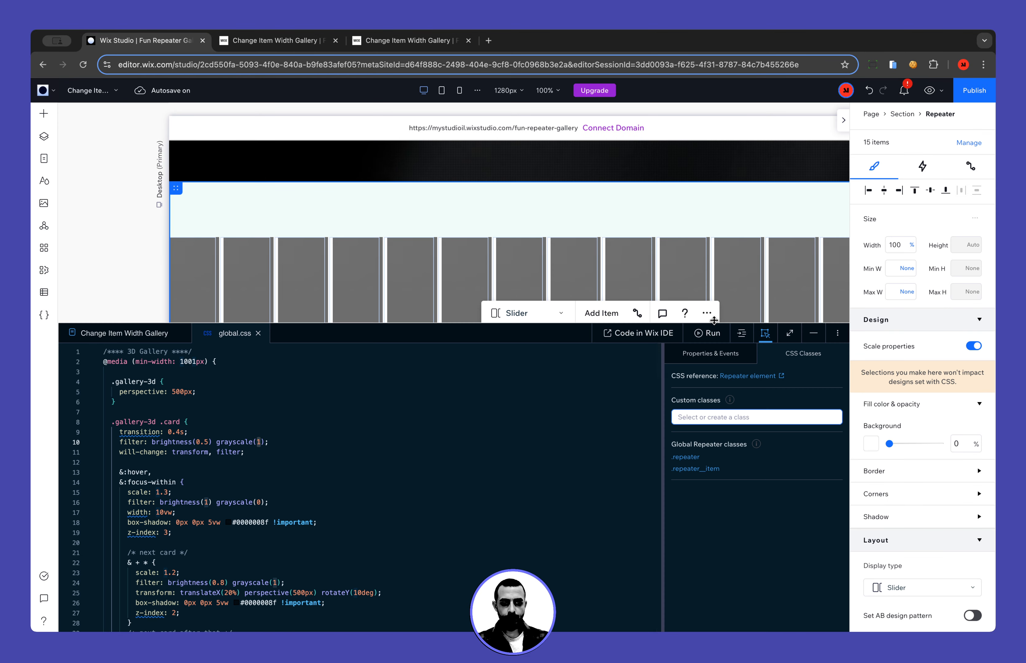
pyautogui.click(844, 120)
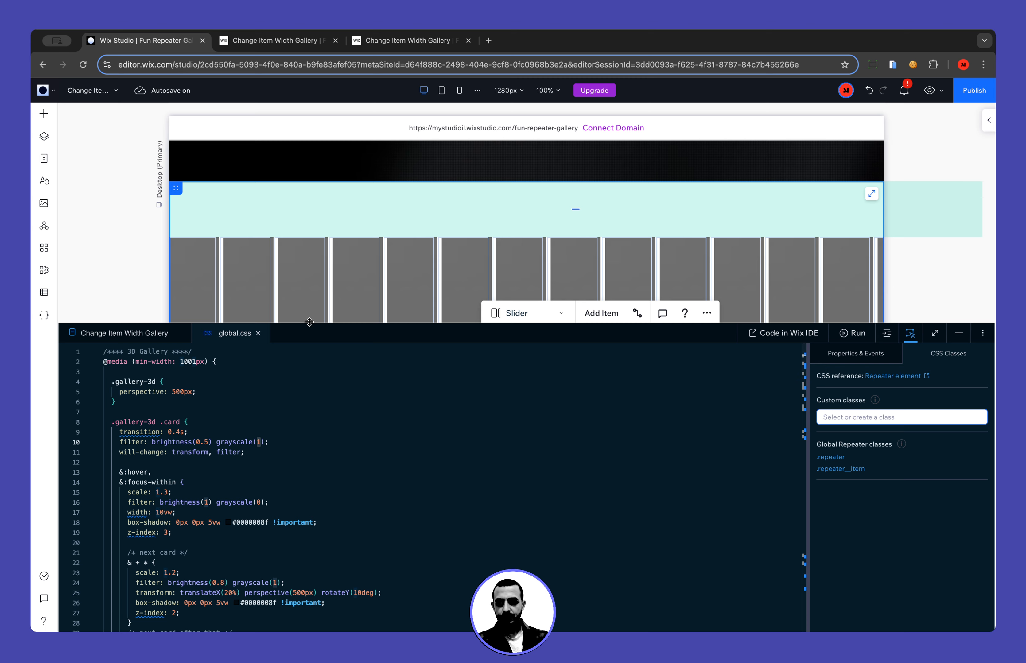
pyautogui.moveTo(311, 322); pyautogui.dragTo(323, 229)
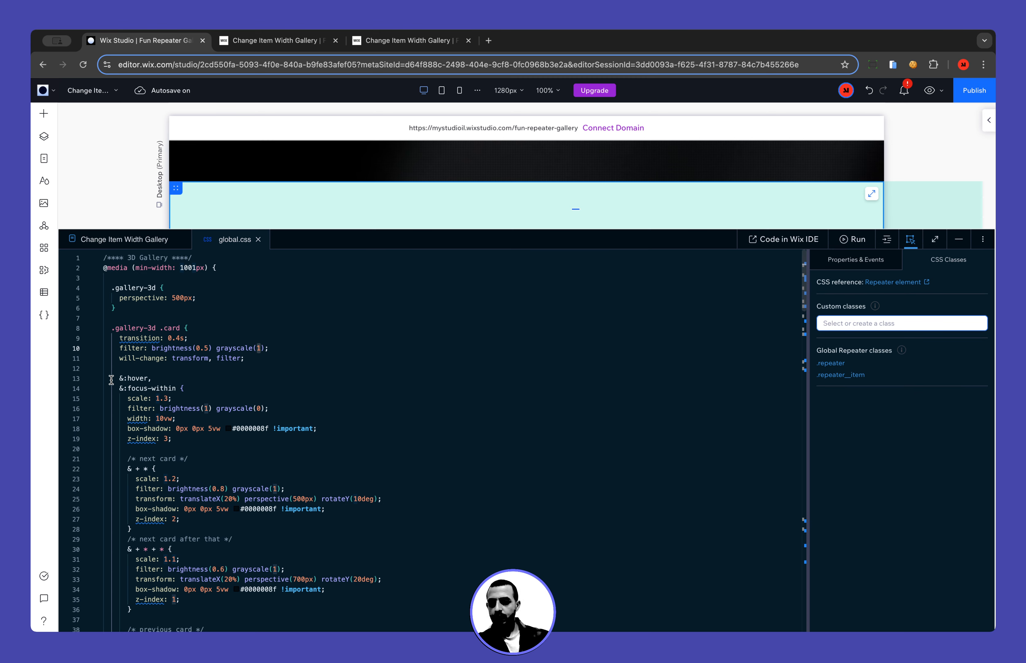
pyautogui.scroll(-2, 111, 380)
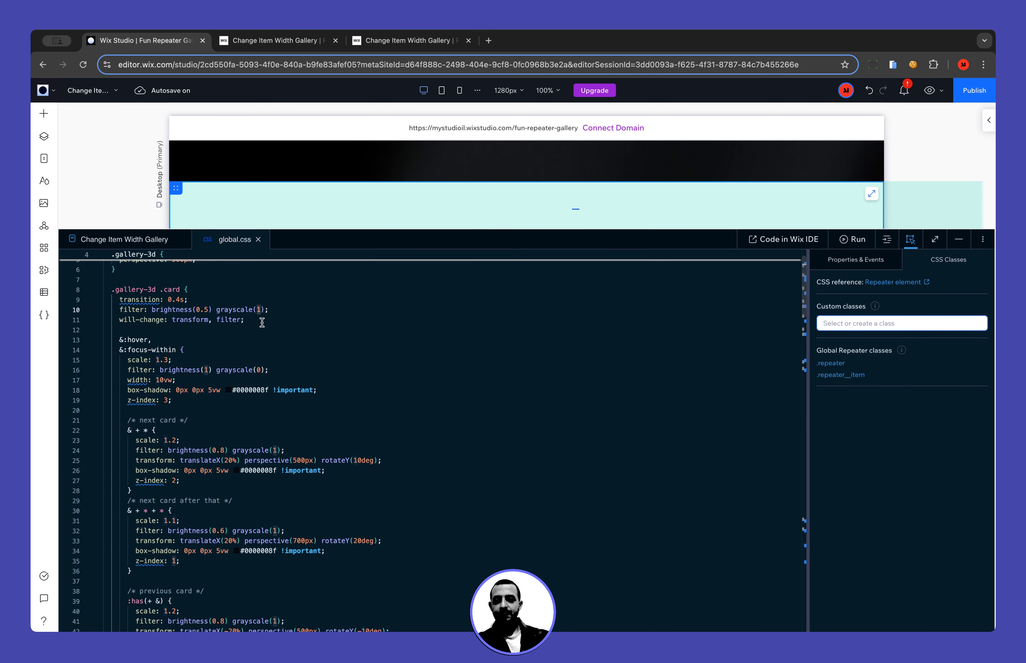
pyautogui.moveTo(262, 323); pyautogui.dragTo(133, 338)
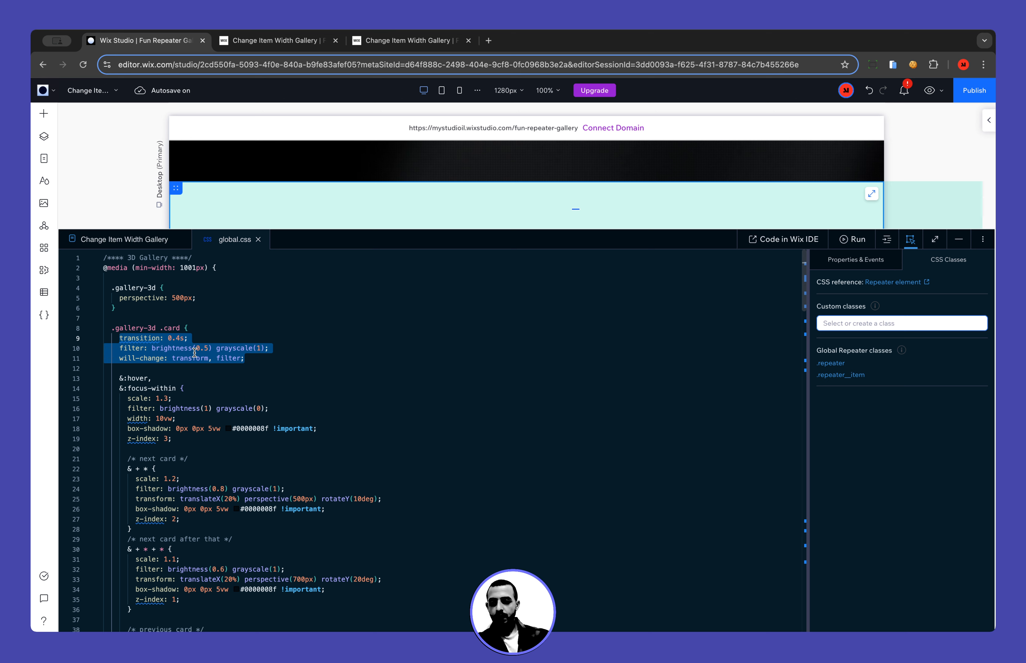
pyautogui.scroll(-2, 168, 394)
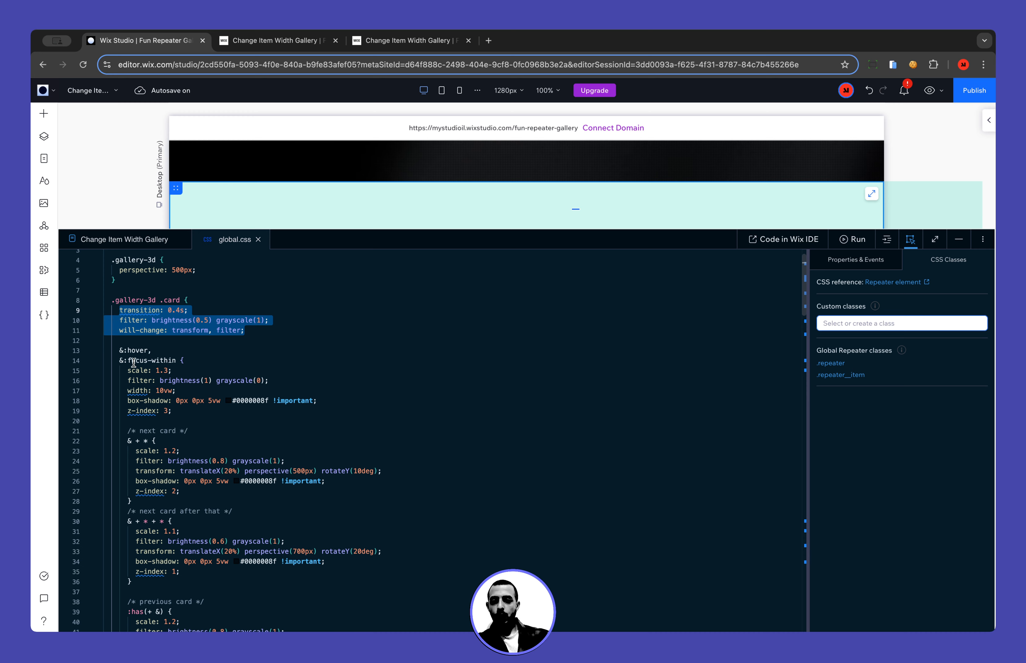
pyautogui.click(230, 351)
pyautogui.press('super+plus')
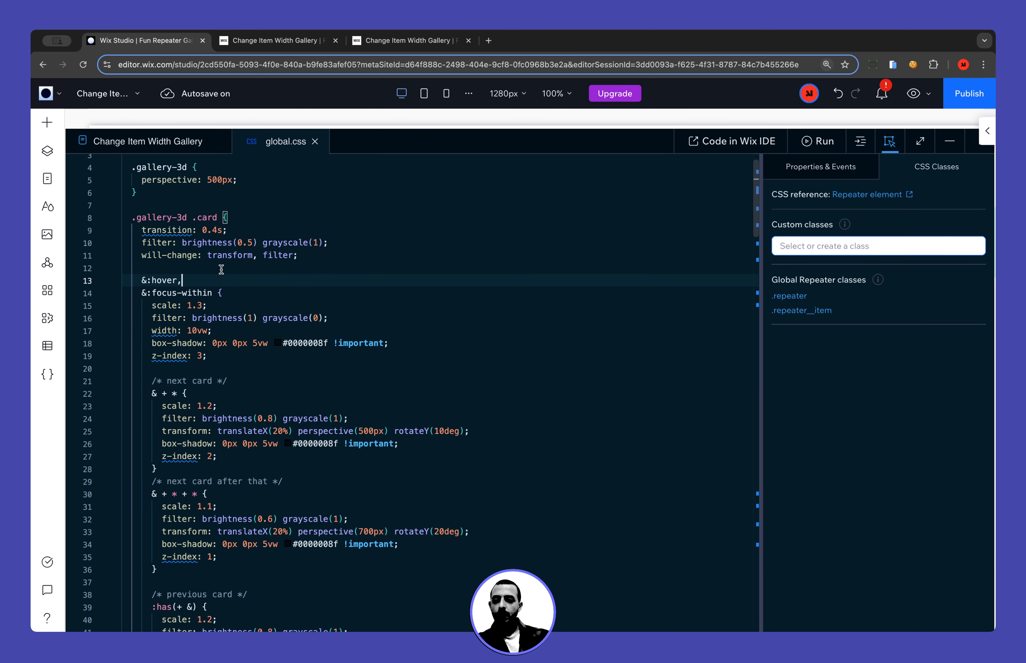
pyautogui.moveTo(151, 279); pyautogui.dragTo(207, 293)
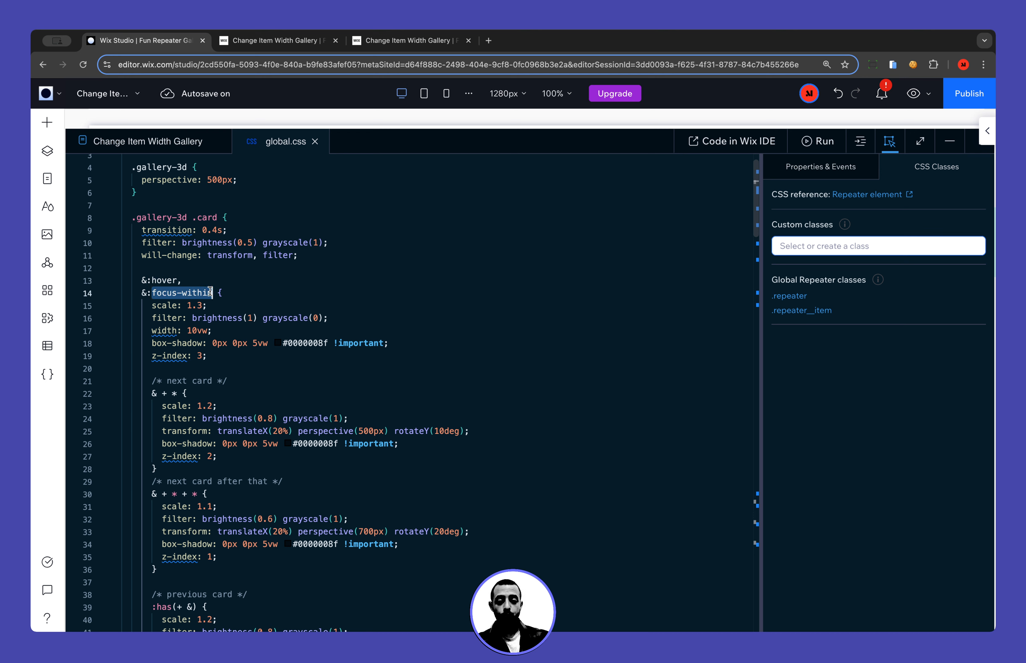
pyautogui.click(241, 293)
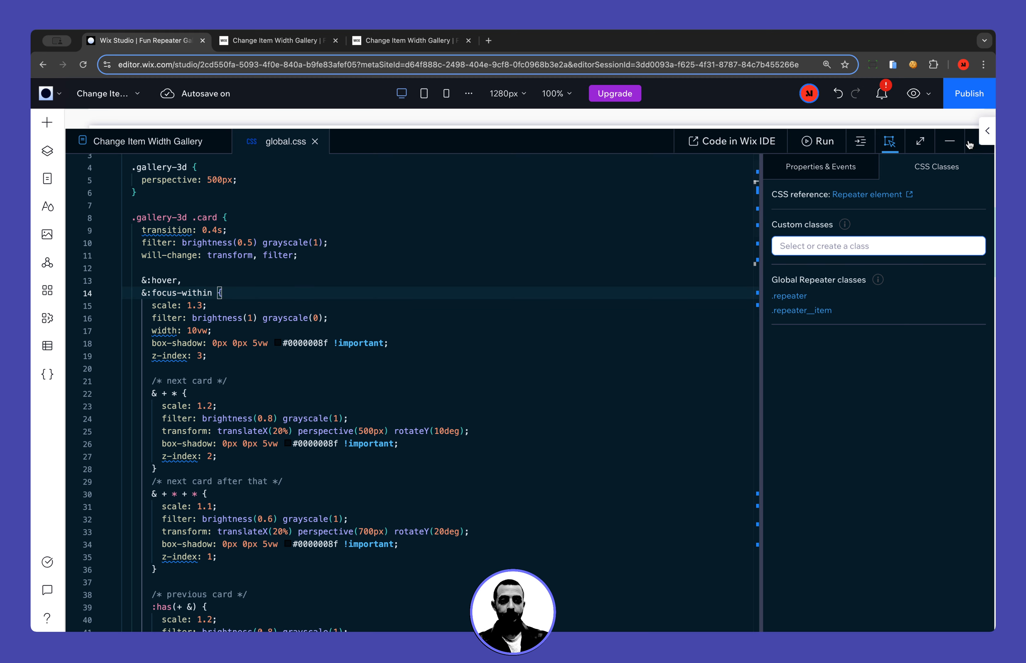
# Add a button to the desert repeater's item and centre it horizontally and vertically in the item.
pyautogui.click(949, 141)
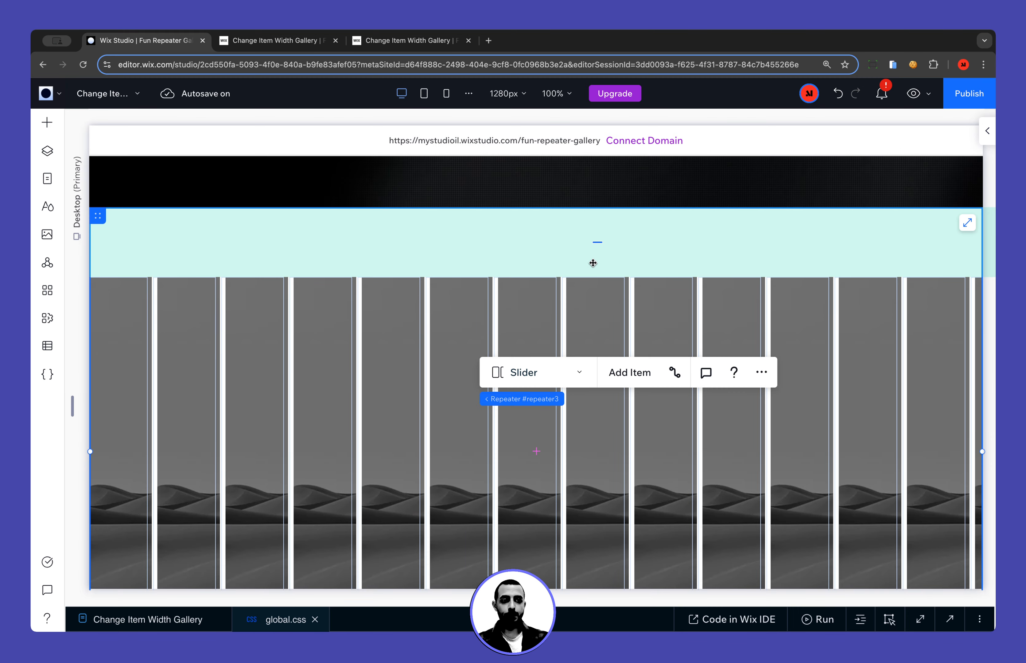
pyautogui.click(48, 122)
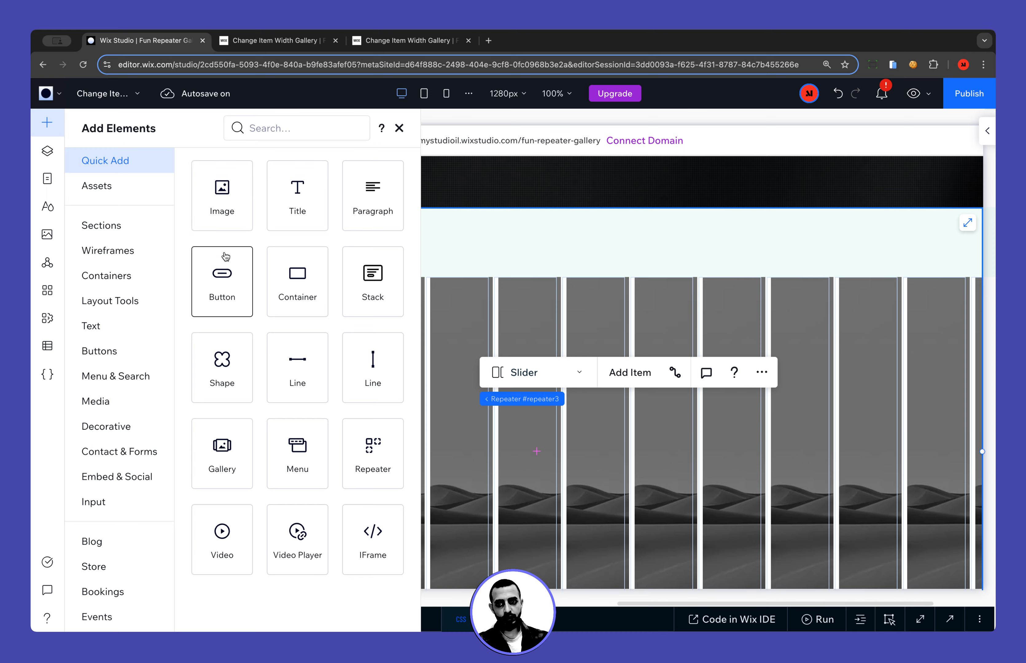
pyautogui.moveTo(228, 287); pyautogui.dragTo(468, 457)
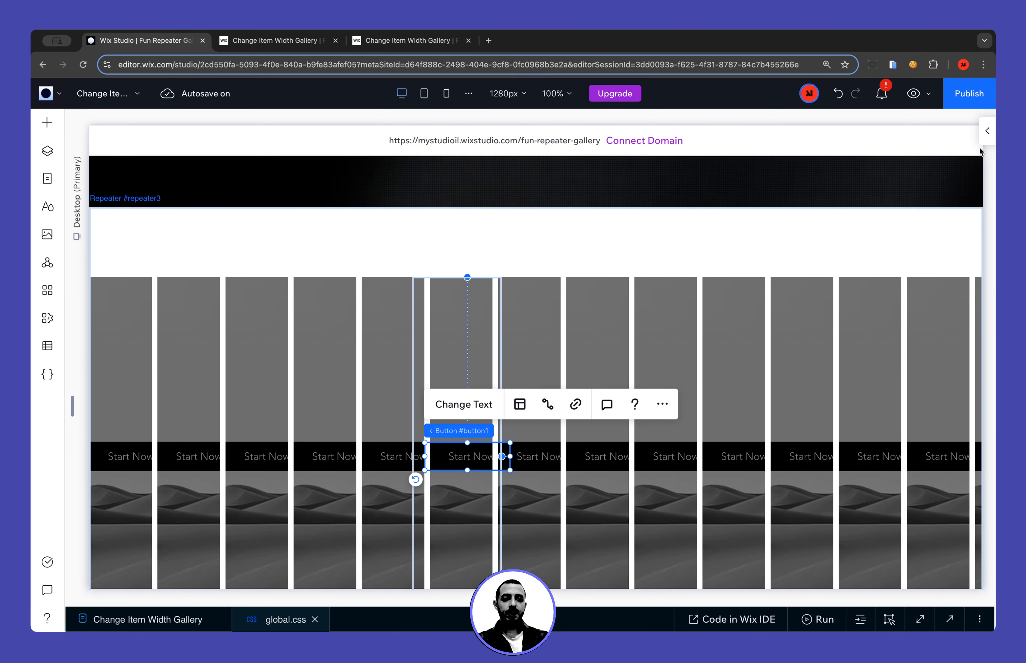
pyautogui.click(981, 131)
pyautogui.click(857, 182)
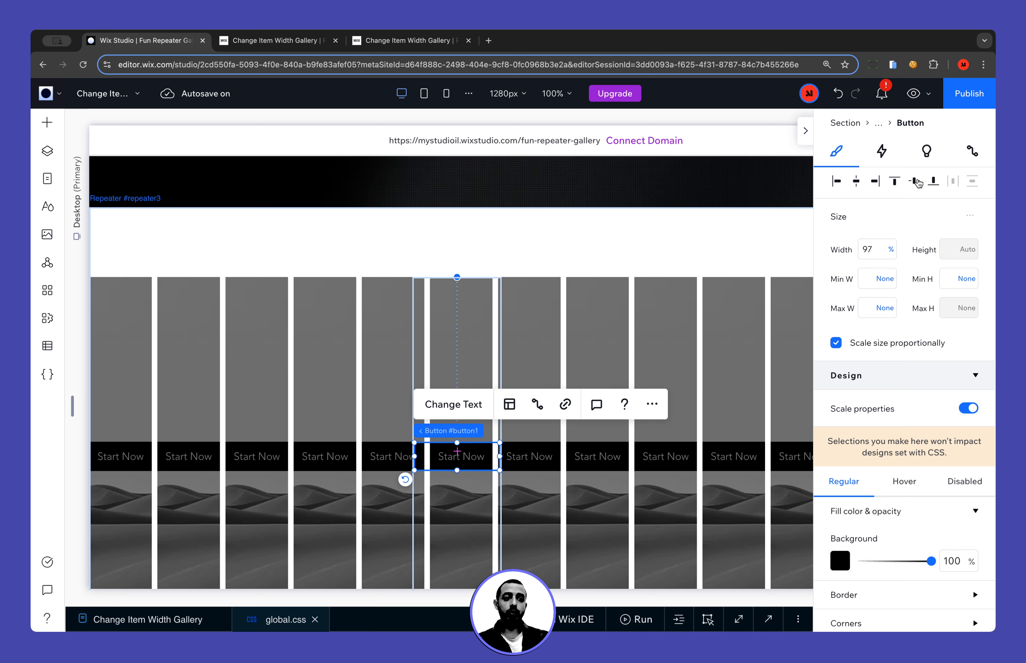
pyautogui.click(915, 182)
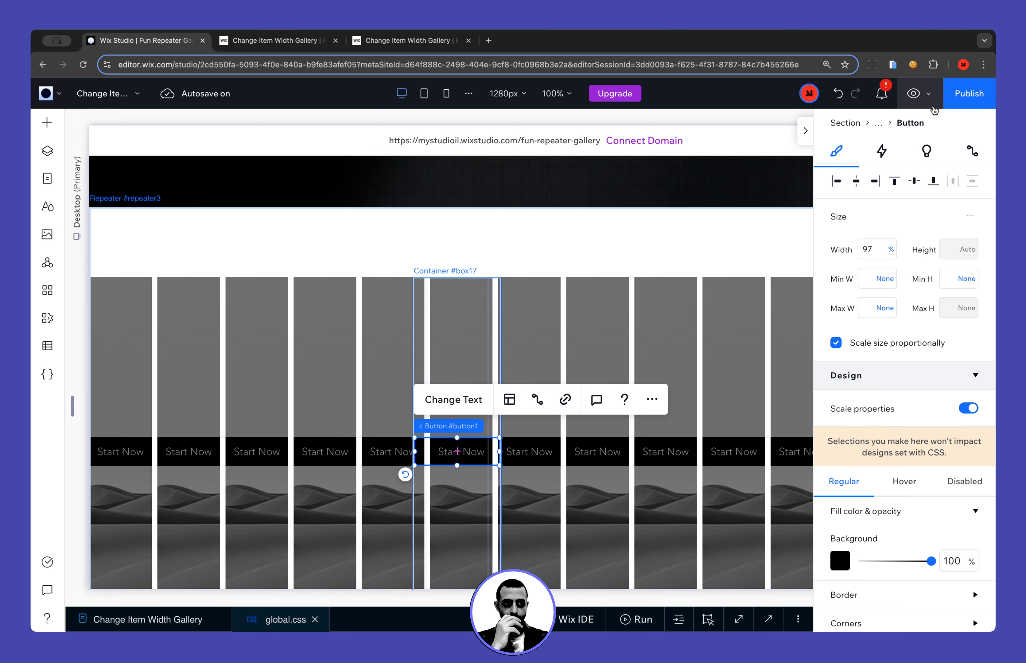
# Publish the site and view the desert gallery's hover effect with its buttons on the reloaded live page.
pyautogui.click(958, 98)
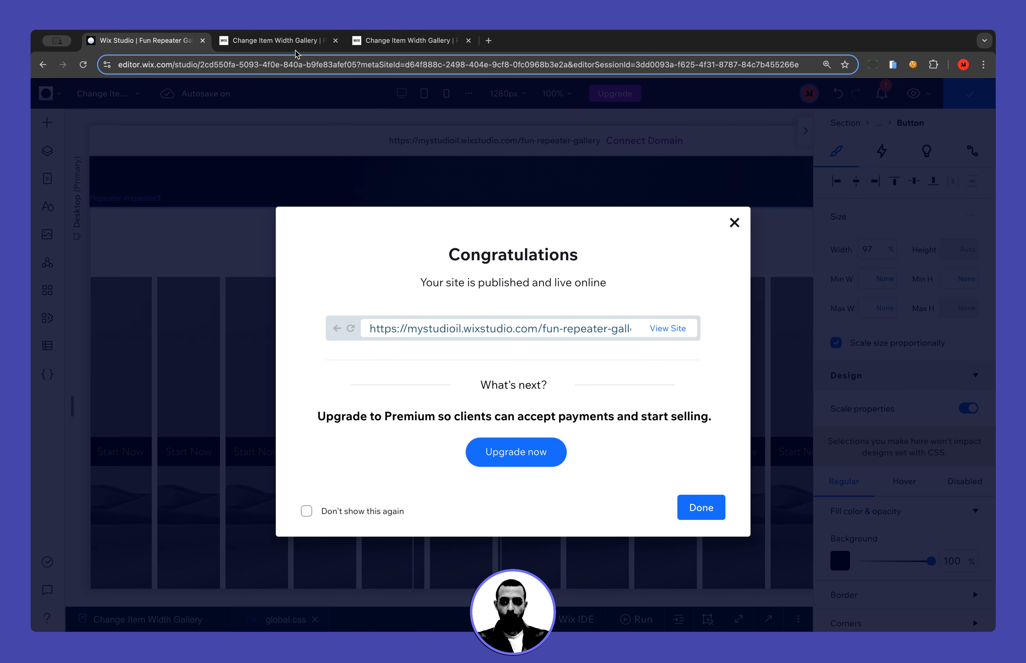
pyautogui.click(295, 45)
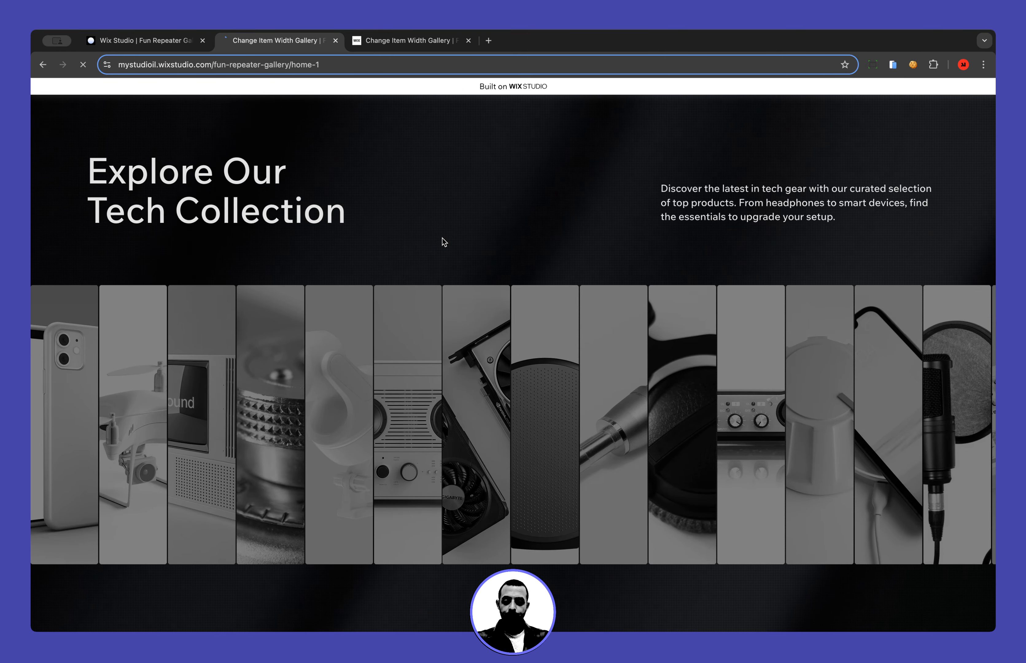
pyautogui.scroll(-8, 443, 237)
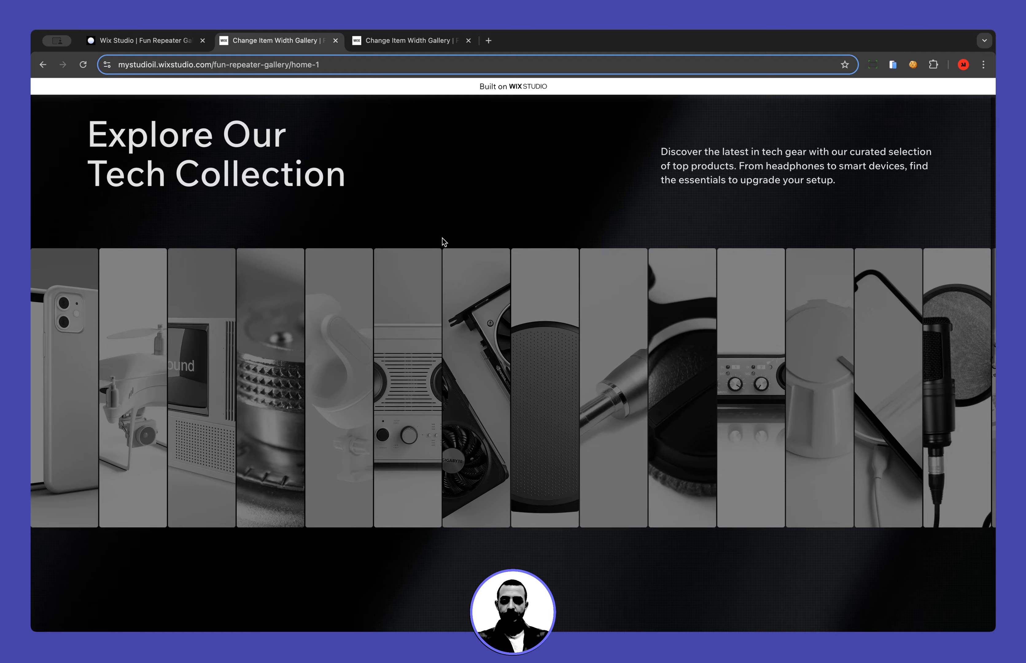
pyautogui.scroll(-4, 442, 238)
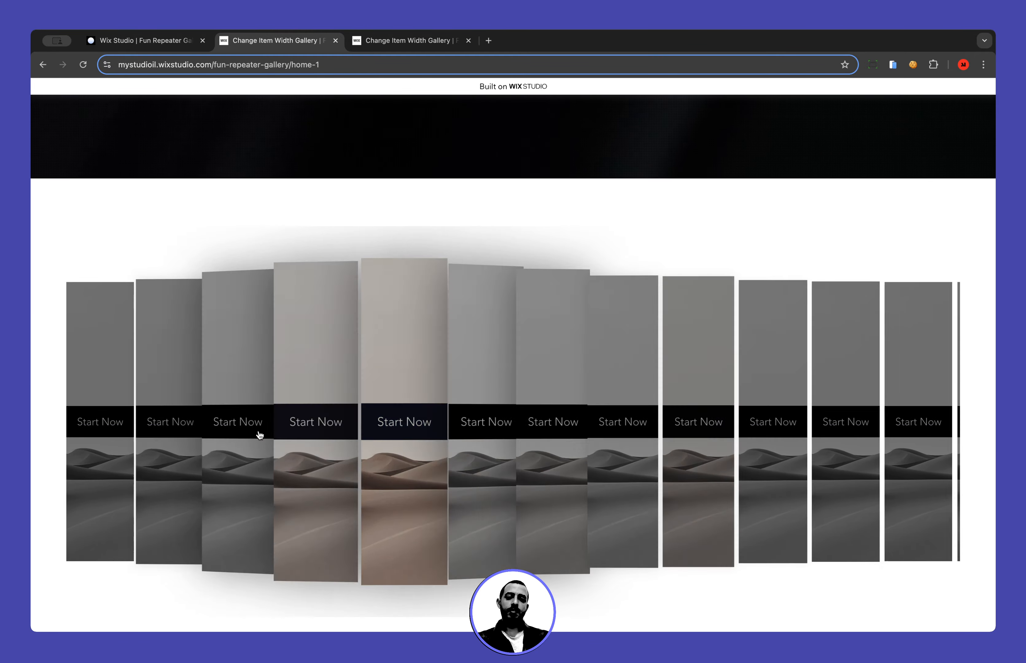
pyautogui.scroll(6, 444, 305)
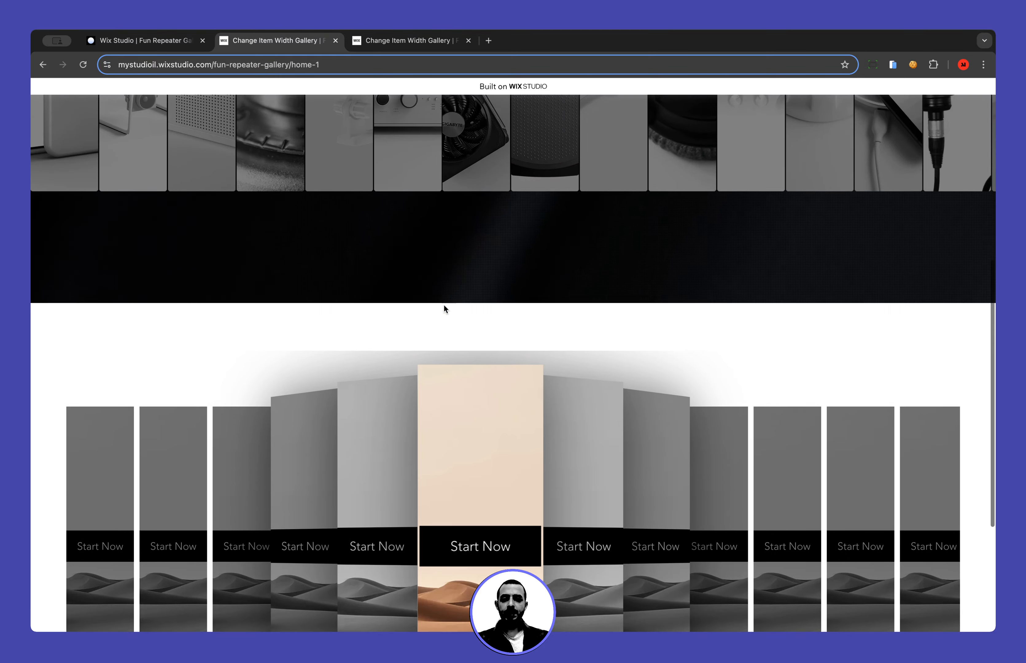
pyautogui.scroll(3, 444, 305)
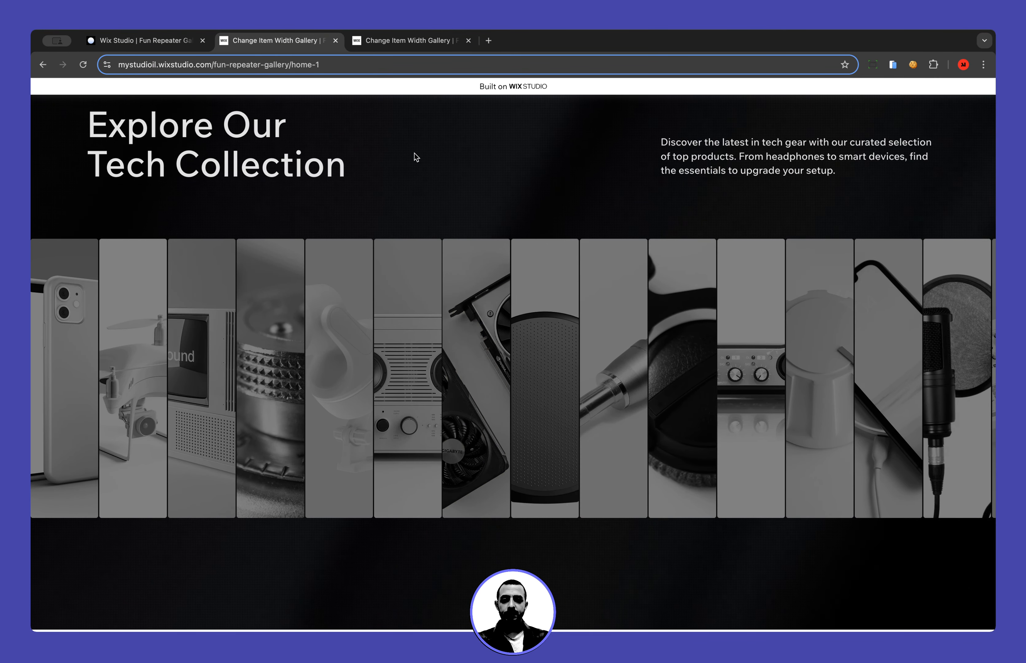
pyautogui.scroll(-10, 405, 144)
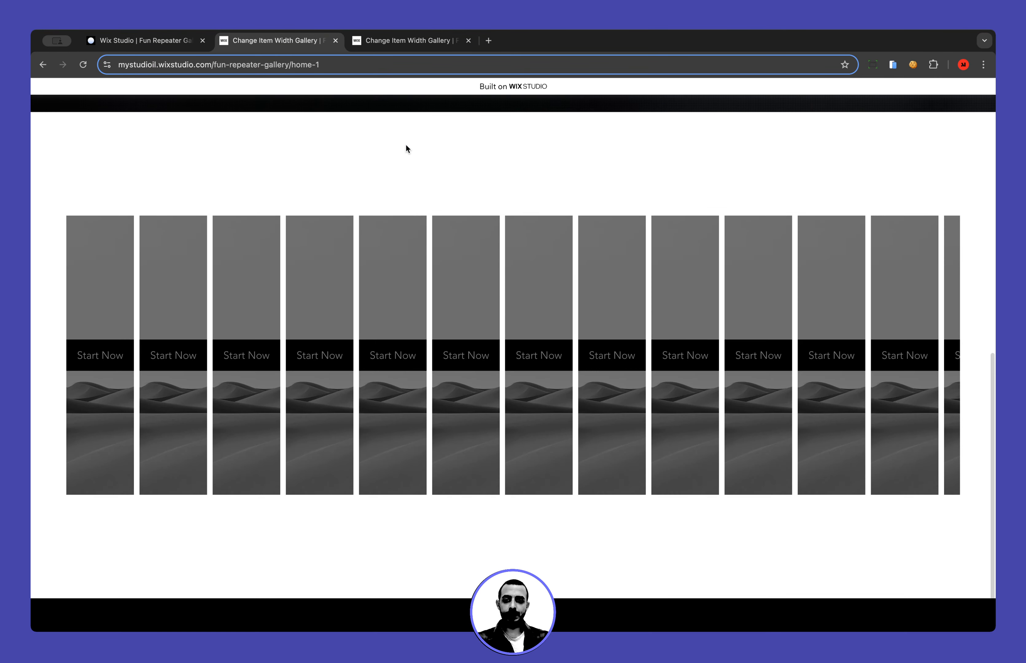
# Test keyboard focus on the live desert gallery by moving forward and backward through the Start Now buttons.
pyautogui.press('Tab')
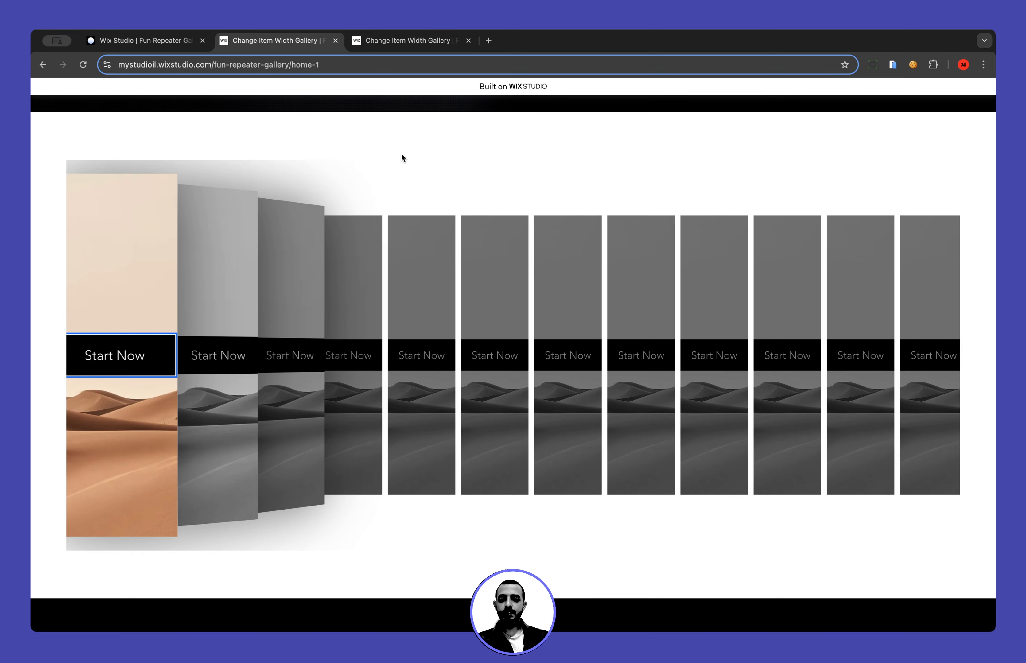
pyautogui.press('Tab')
pyautogui.press('Tab')
pyautogui.press('Tab')
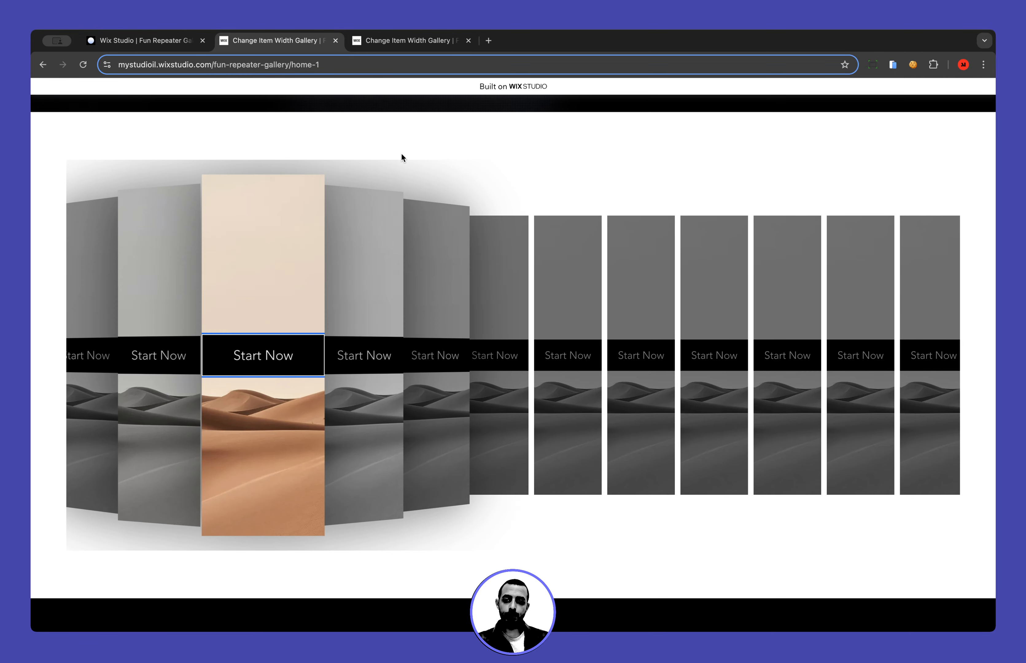
pyautogui.press('Tab')
pyautogui.press('Tab')
pyautogui.press('Tab')
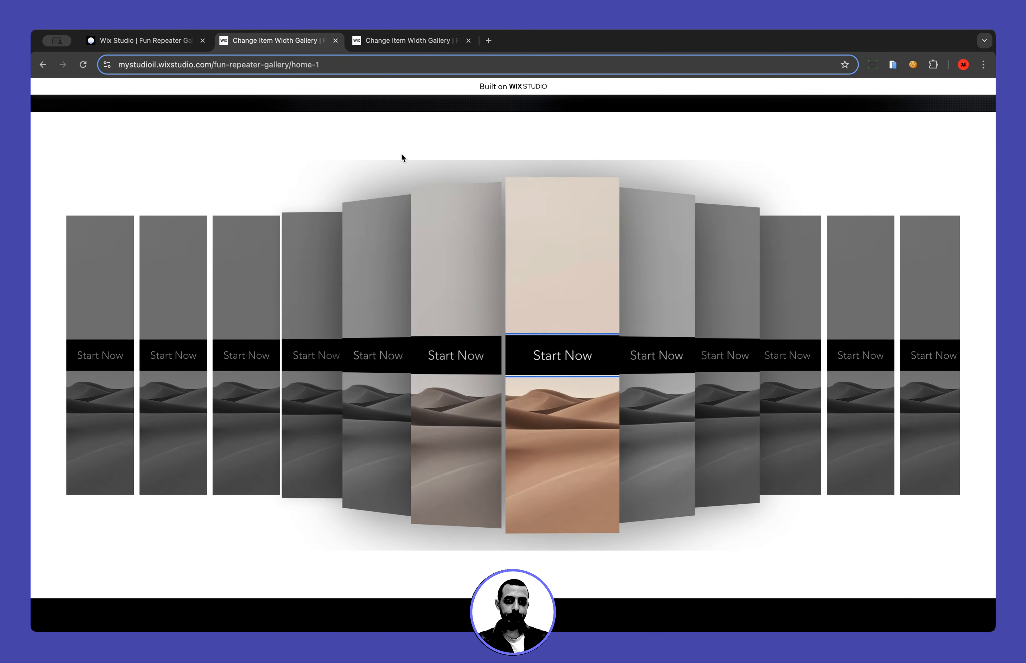
pyautogui.press('Tab')
pyautogui.press('Tab')
pyautogui.press('Tab')
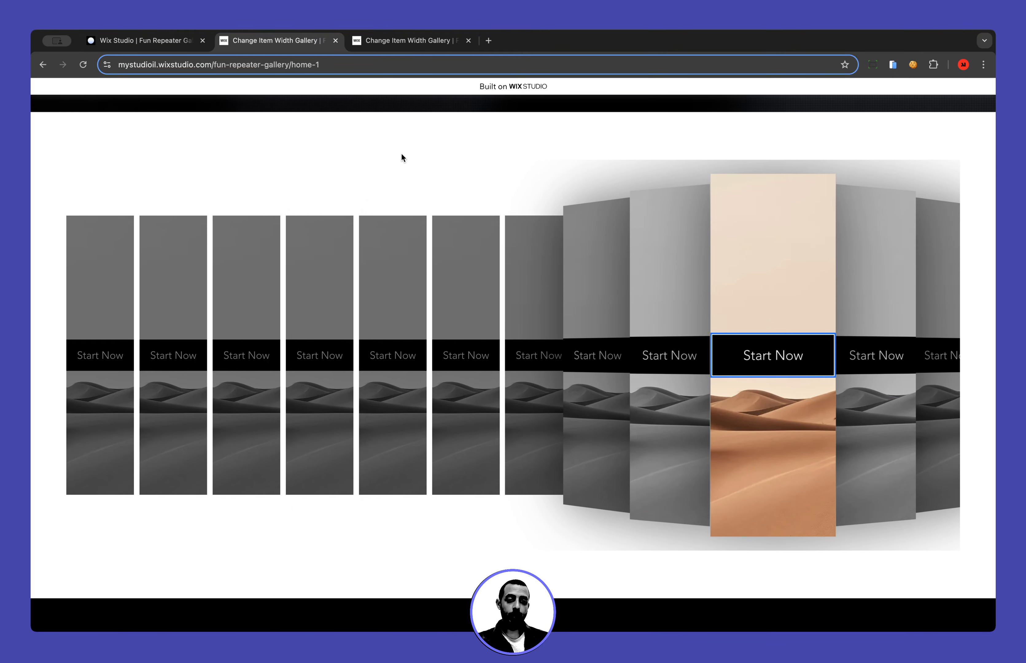
pyautogui.hotkey('shift', 'Tab')
pyautogui.hotkey('shift', 'Tab')
pyautogui.hotkey('shift', 'Tab')
pyautogui.hotkey('shift', 'Tab')
pyautogui.hotkey('shift', 'Tab')
pyautogui.press('Tab')
pyautogui.press('Tab')
pyautogui.press('Tab')
pyautogui.press('Tab')
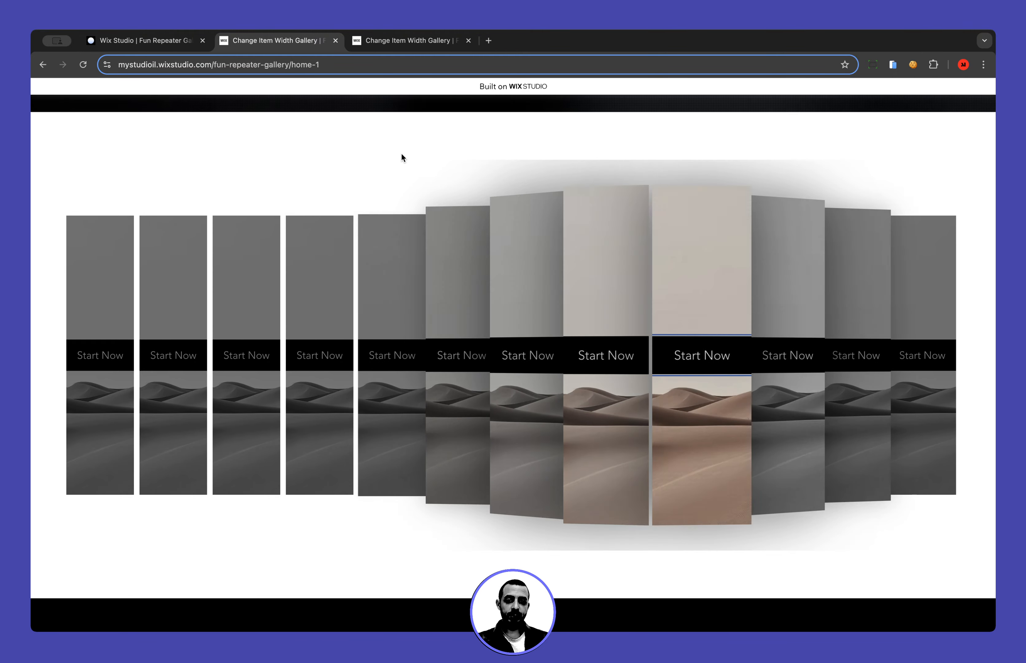
pyautogui.hotkey('shift', 'Tab')
pyautogui.hotkey('shift', 'Tab')
pyautogui.hotkey('shift', 'Tab')
# Return to the editor, dismiss the publish confirmation, and examine the scale declaration under the focus-within selector in the enlarged global.css.
pyautogui.click(175, 40)
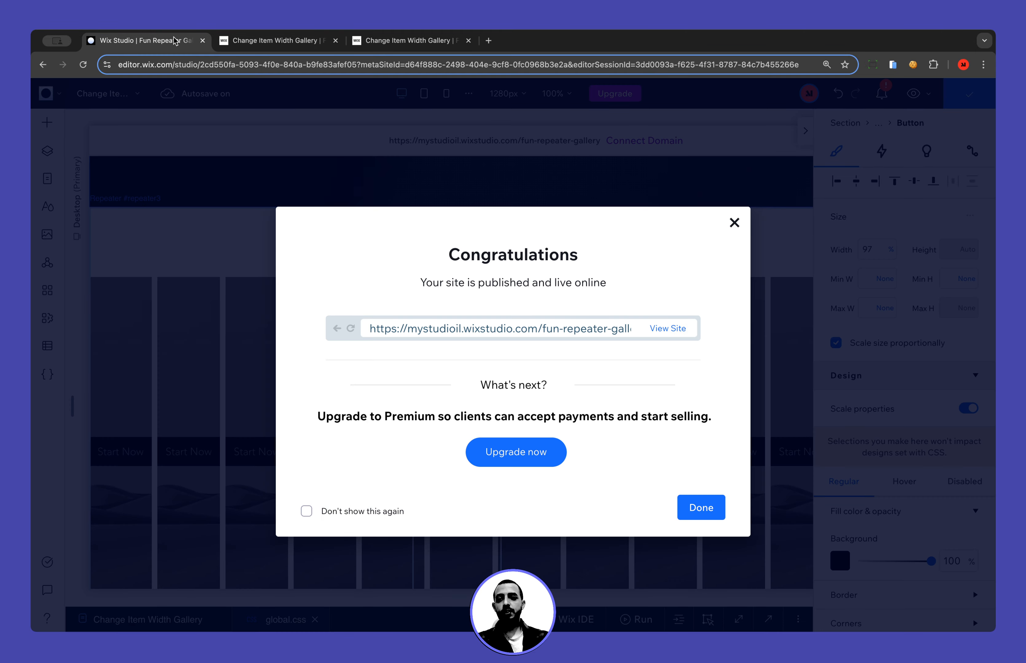
pyautogui.click(255, 335)
pyautogui.click(738, 619)
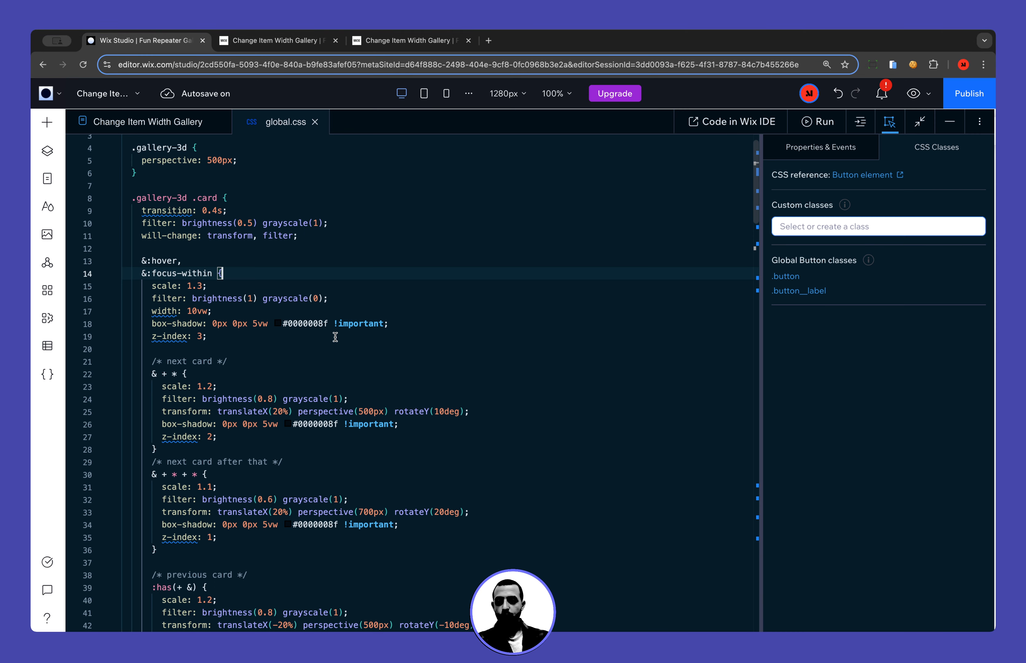
pyautogui.click(202, 272)
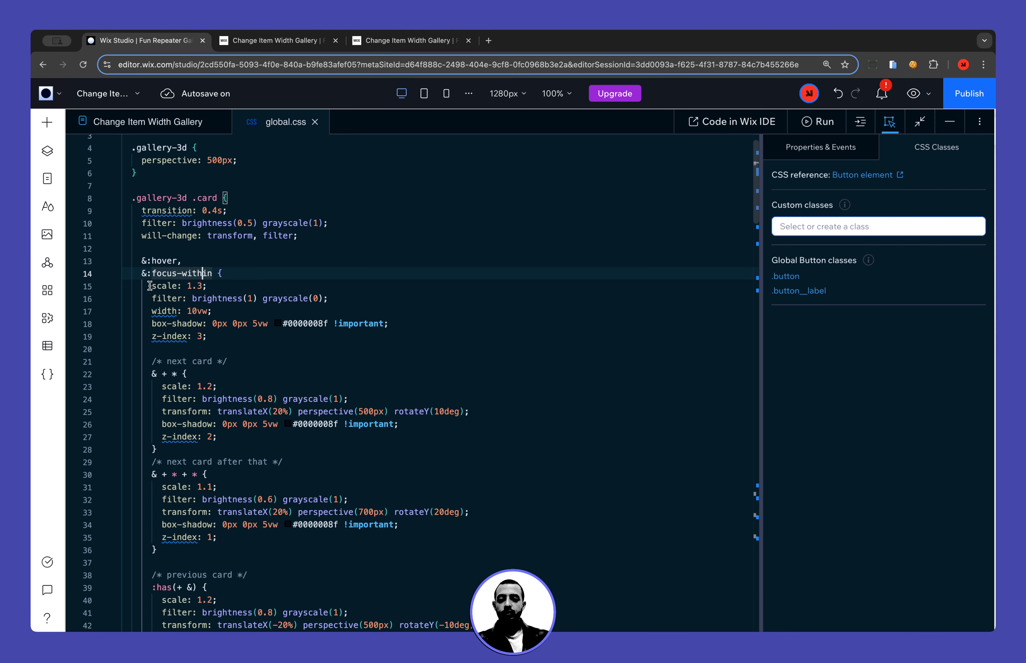
pyautogui.moveTo(149, 285); pyautogui.dragTo(215, 285)
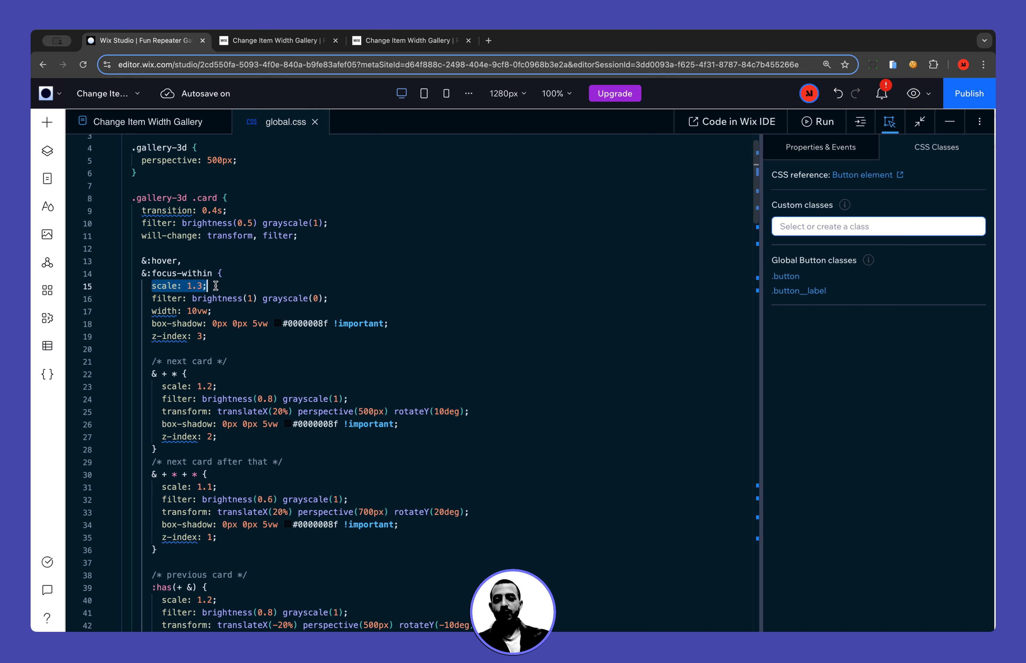
pyautogui.click(200, 285)
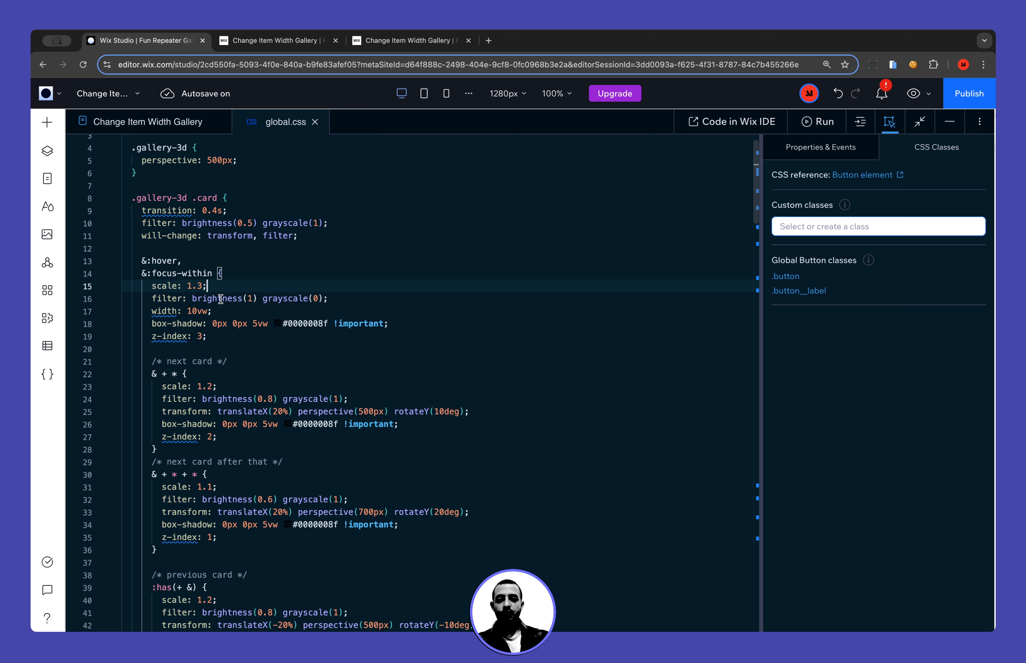
# Examine the grayscale, brightness and width declarations in the card's hover and focus-within rule.
pyautogui.doubleClick(315, 298)
pyautogui.write('0')
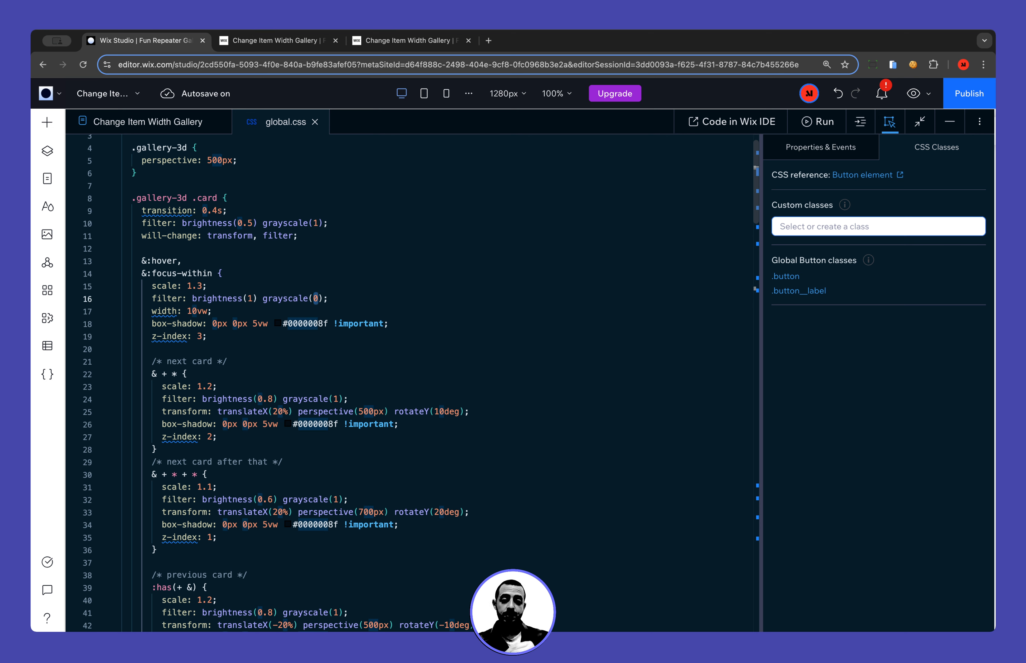
pyautogui.click(314, 299)
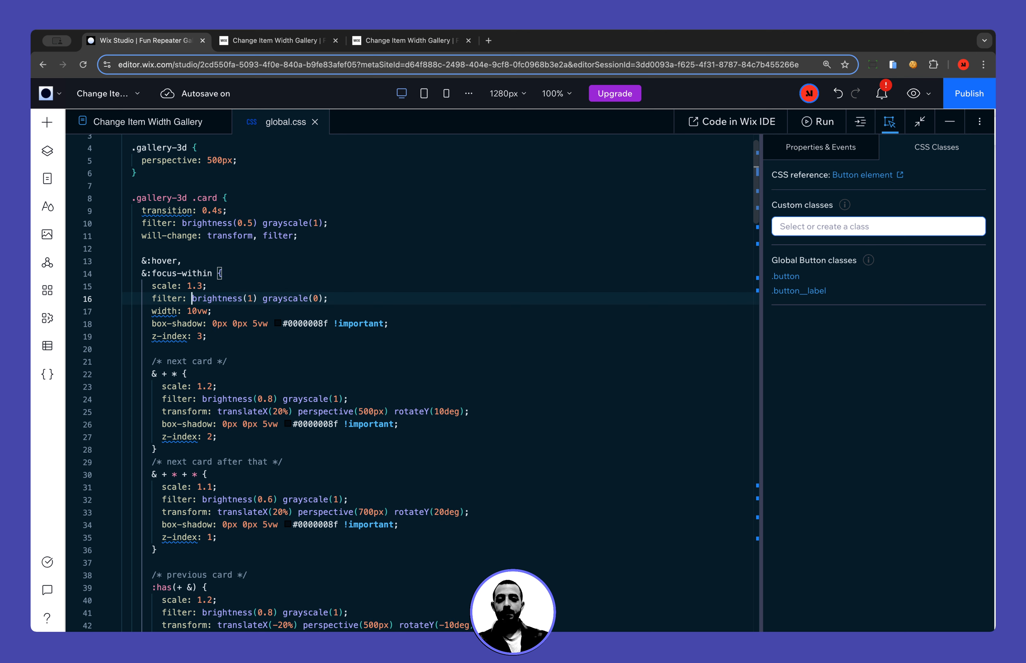
pyautogui.doubleClick(250, 298)
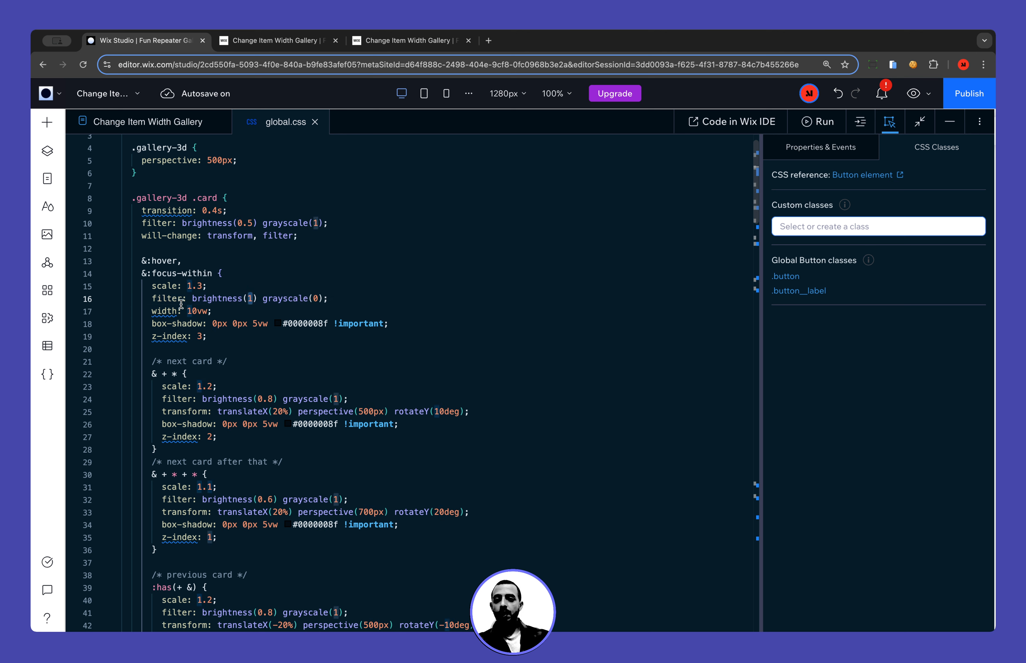
pyautogui.moveTo(148, 311); pyautogui.dragTo(212, 310)
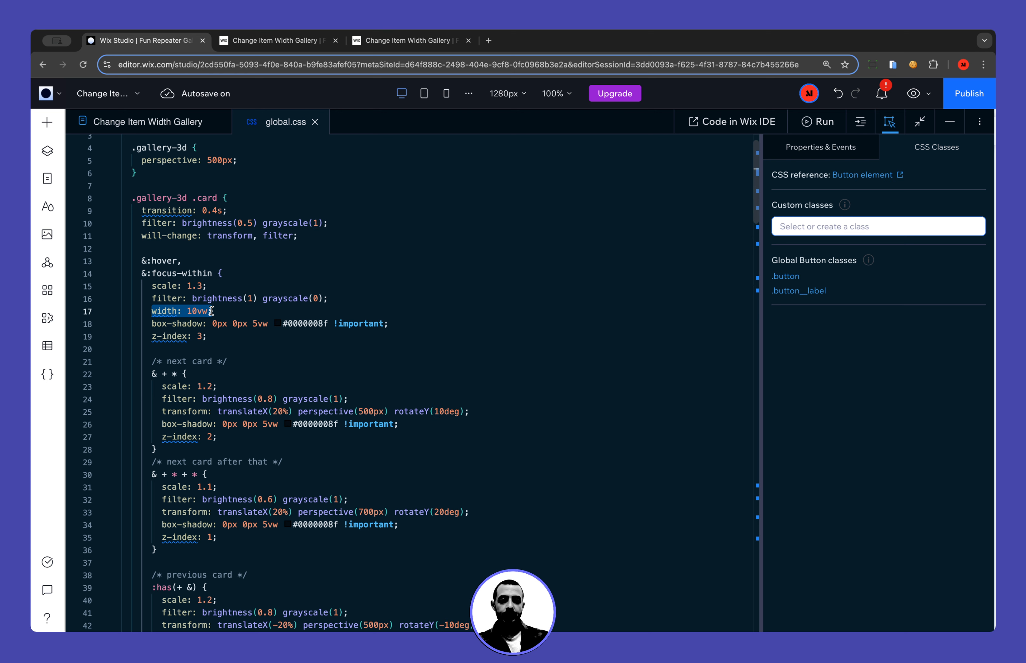
# Minimize the code editor, select the image's parent container in the tech collection repeater and check its width setting.
pyautogui.click(949, 122)
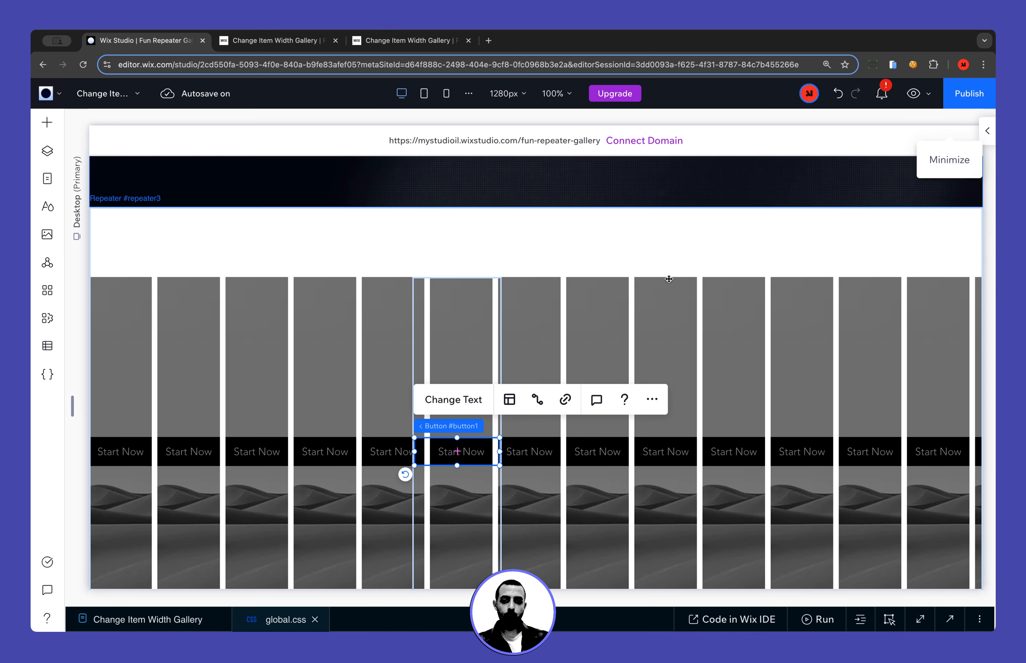
pyautogui.click(453, 340)
pyautogui.scroll(5, 508, 241)
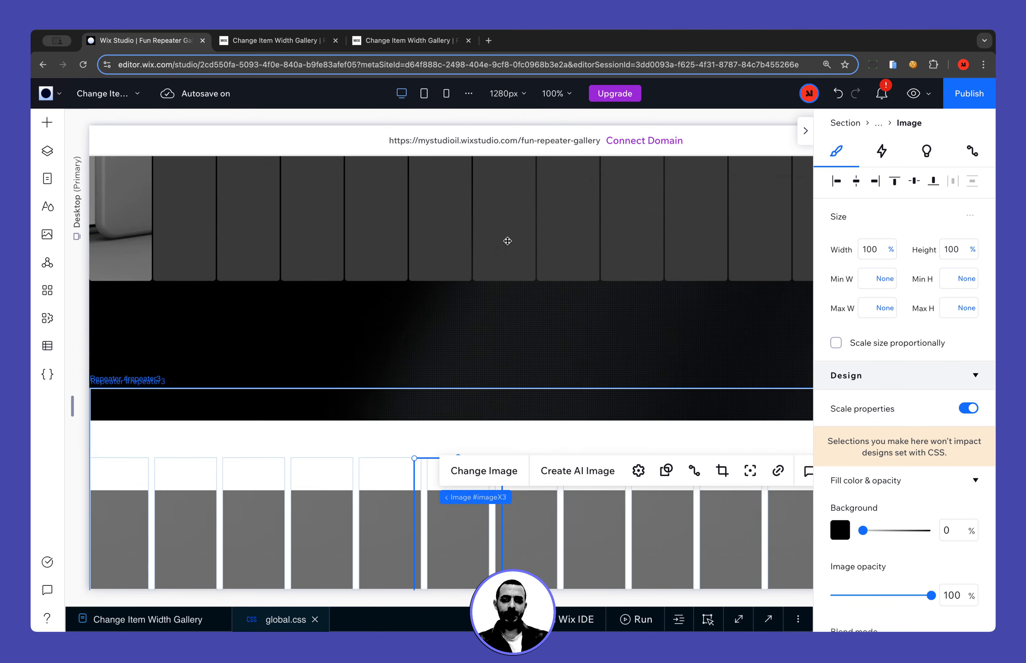
pyautogui.scroll(3, 508, 241)
pyautogui.click(459, 255)
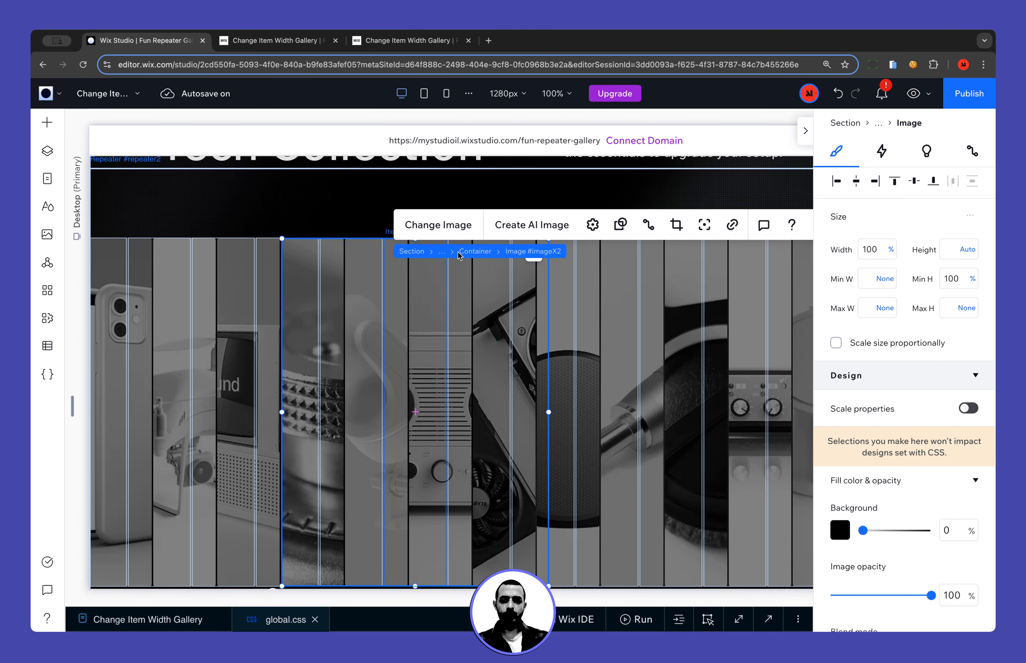
pyautogui.click(461, 253)
# Select the container inside the desert repeater's item and check its width setting.
pyautogui.scroll(-5, 630, 393)
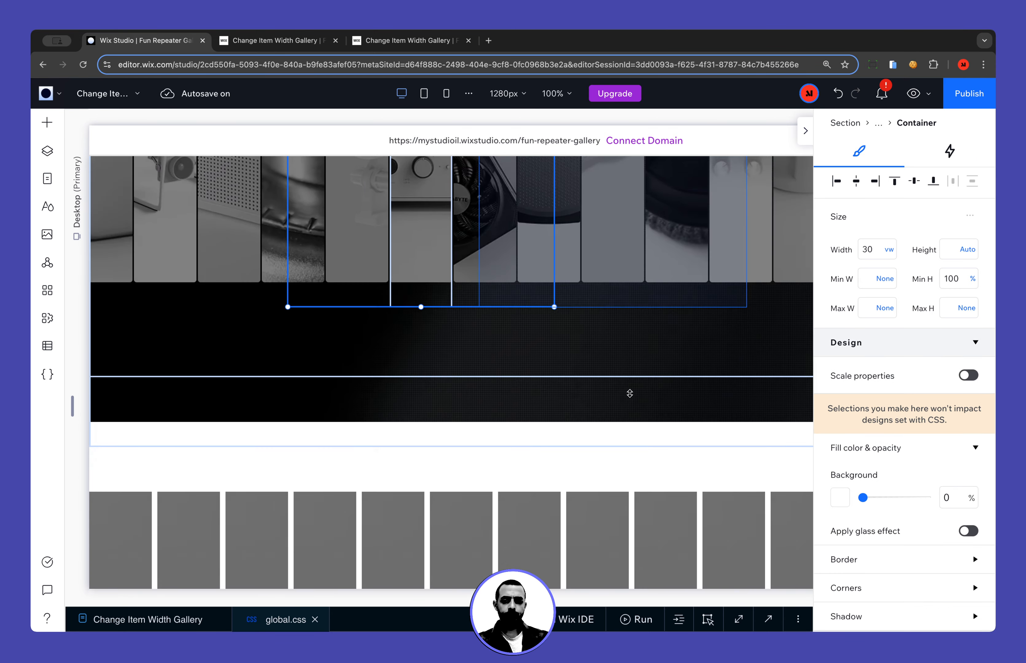
pyautogui.scroll(-6, 630, 393)
pyautogui.scroll(2, 630, 394)
pyautogui.scroll(-1, 561, 384)
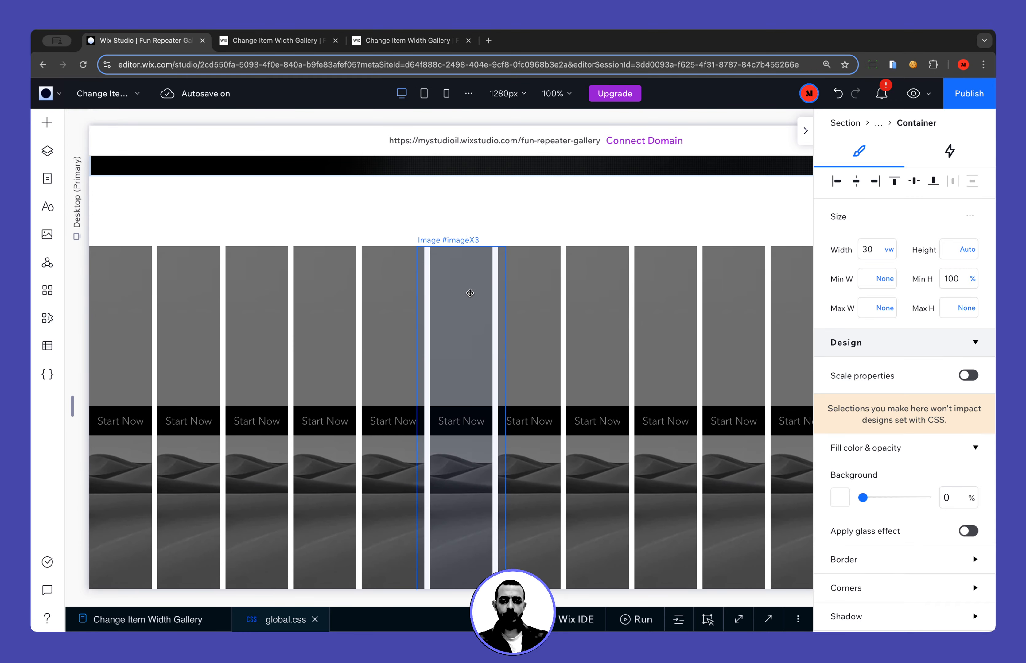
pyautogui.click(463, 313)
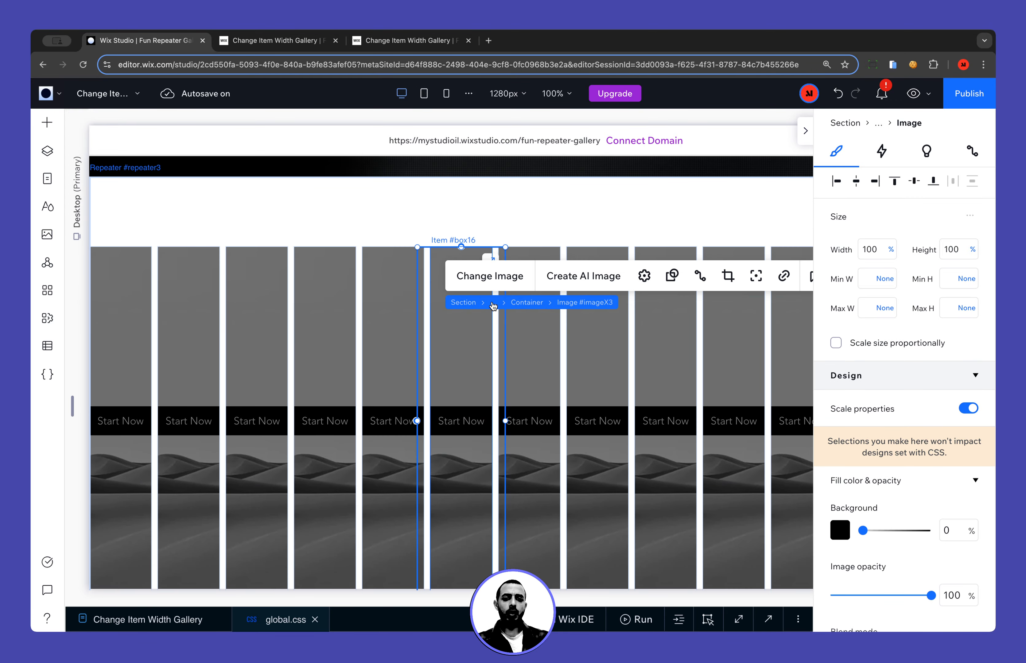
pyautogui.click(494, 304)
pyautogui.click(472, 329)
pyautogui.click(526, 326)
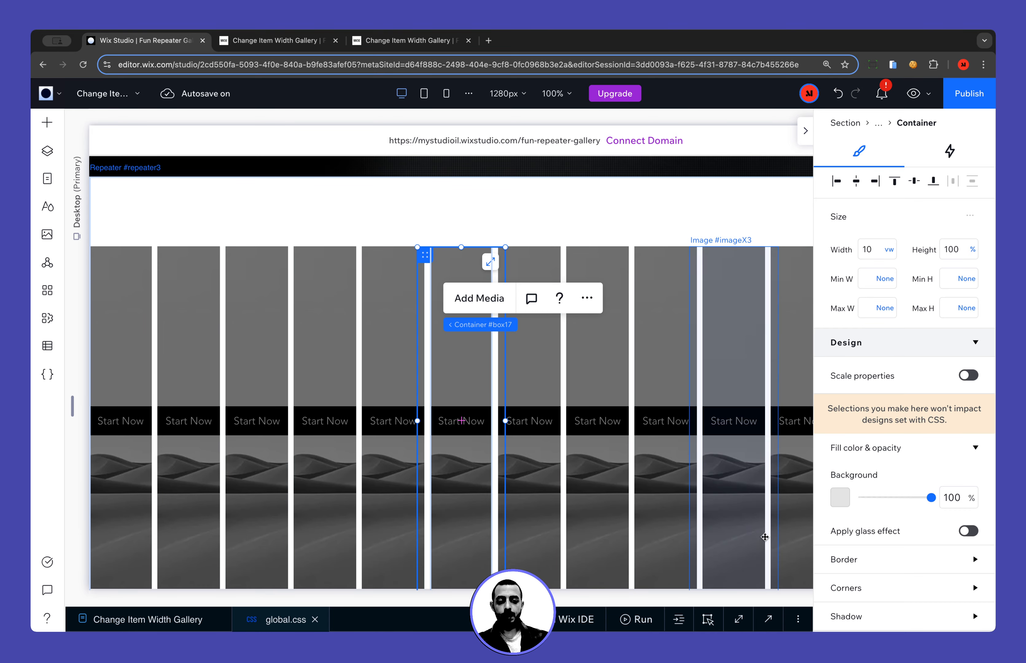
pyautogui.click(878, 249)
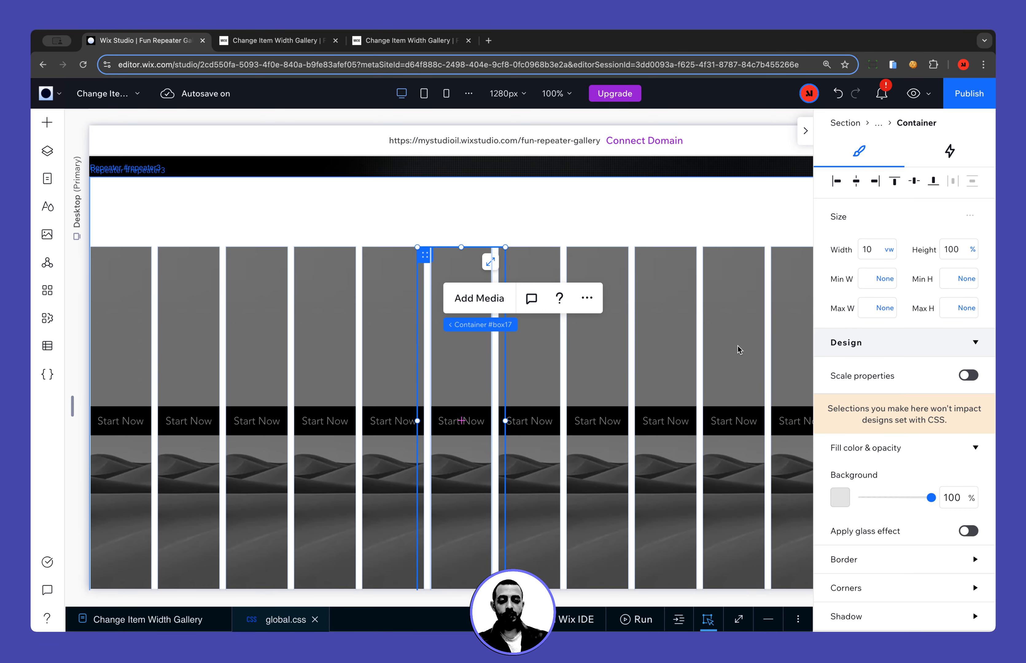
# Reopen global.css, examine the hover rule's width and box-shadow declarations, and compare the shadow with the live desert gallery.
pyautogui.click(707, 619)
pyautogui.scroll(-2, 198, 464)
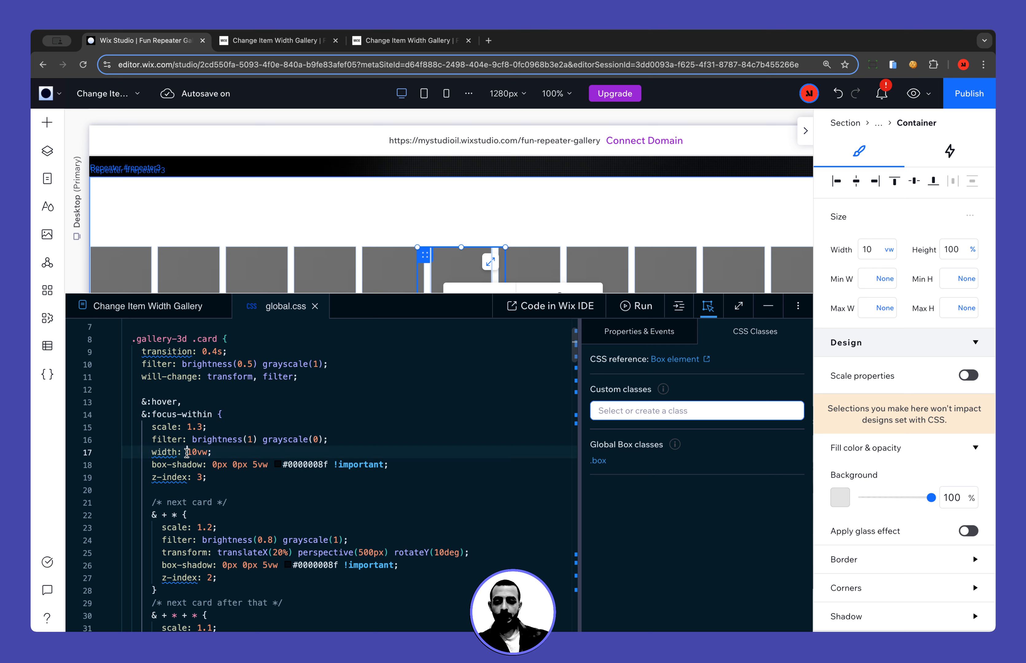
pyautogui.moveTo(187, 452); pyautogui.dragTo(197, 452)
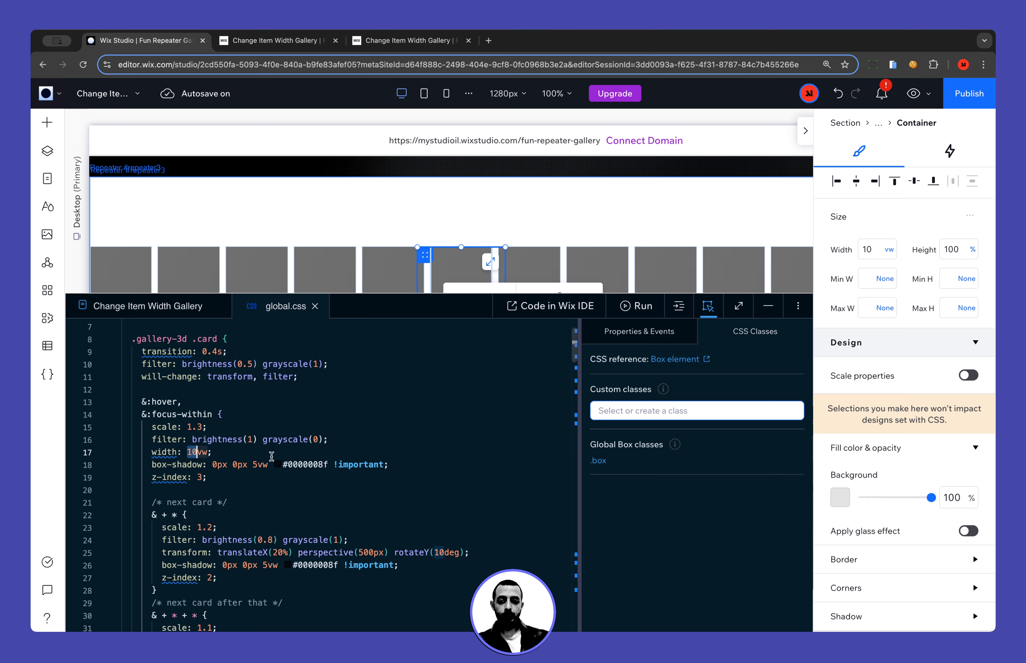
pyautogui.click(261, 481)
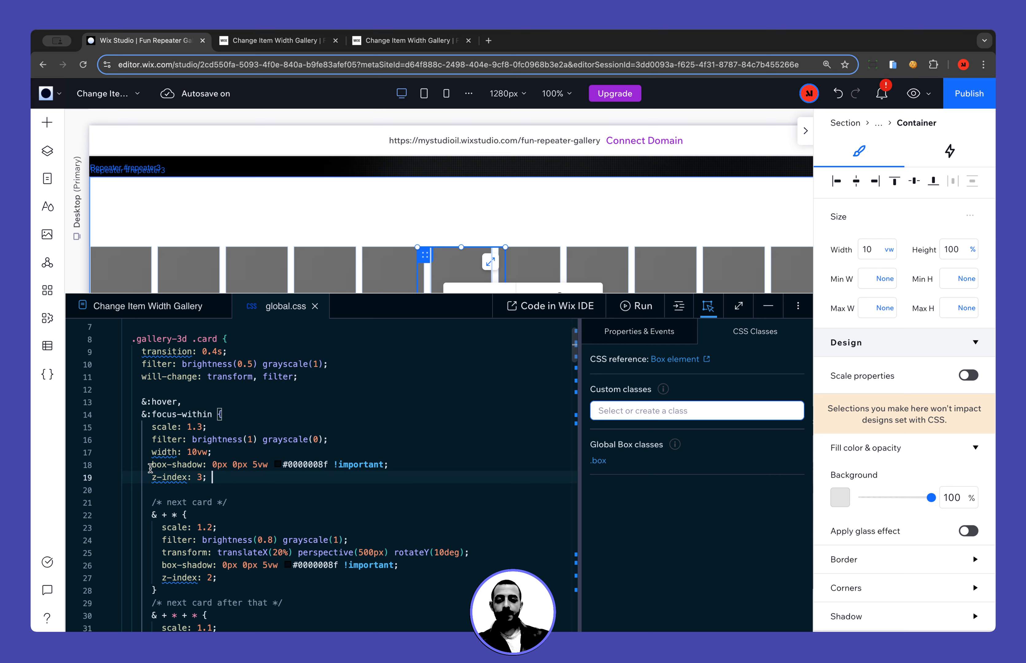
pyautogui.moveTo(150, 468); pyautogui.dragTo(390, 468)
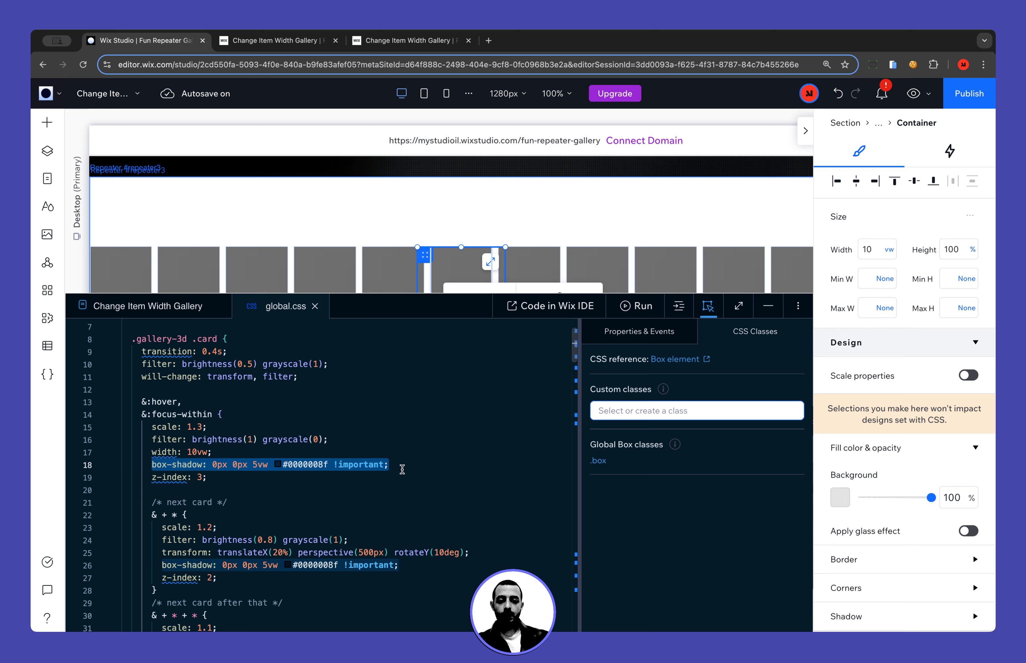
pyautogui.click(280, 40)
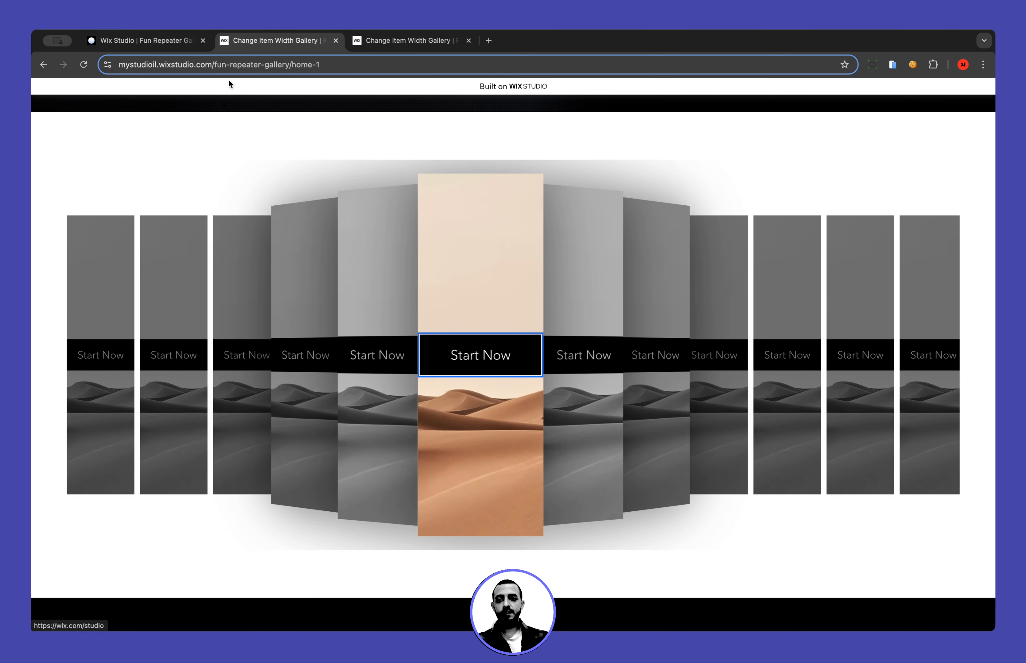
# Examine the hover rule's z-index declaration in global.css and compare the card stacking on the live page.
pyautogui.click(186, 41)
pyautogui.click(181, 477)
pyautogui.doubleClick(181, 477)
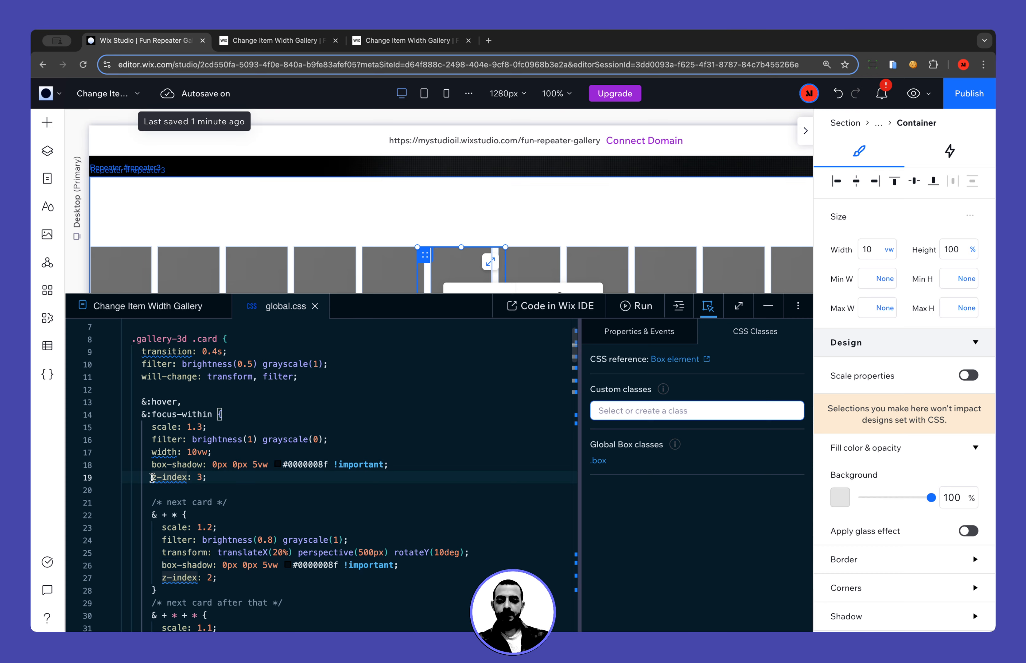
pyautogui.keyDown('shift'); pyautogui.click(217, 478); pyautogui.keyUp('shift')
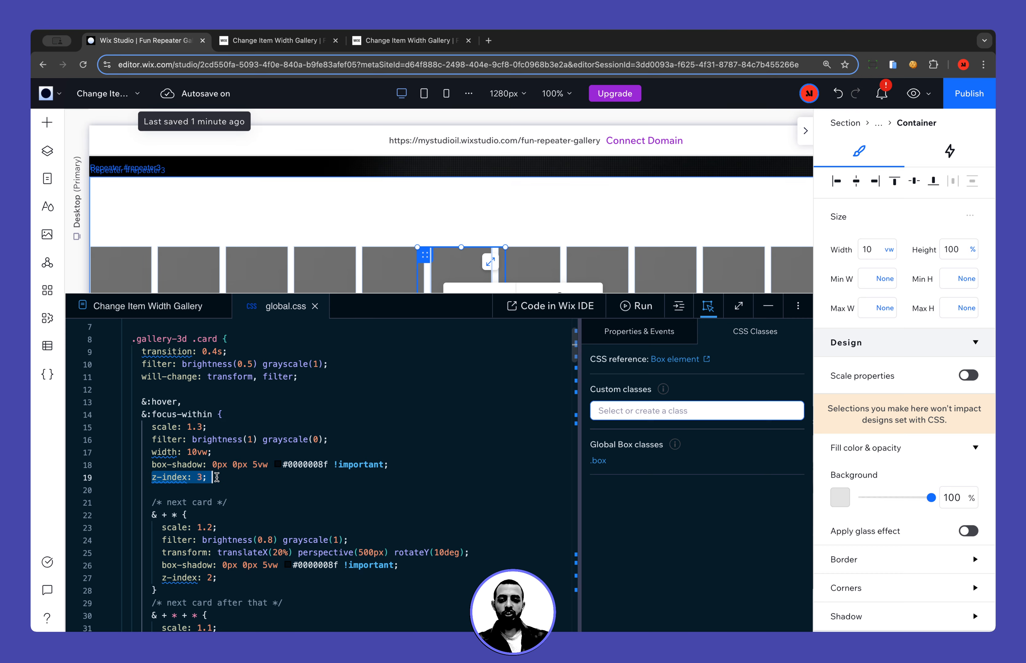
pyautogui.click(292, 43)
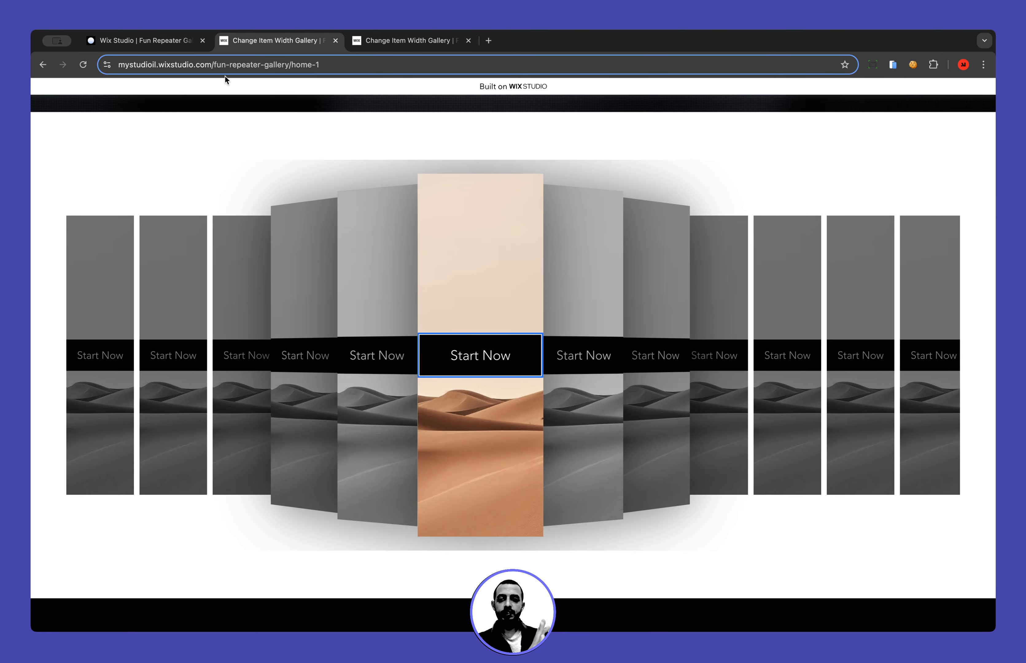
# Examine the next card comment and its & + * sibling selector in global.css.
pyautogui.click(170, 48)
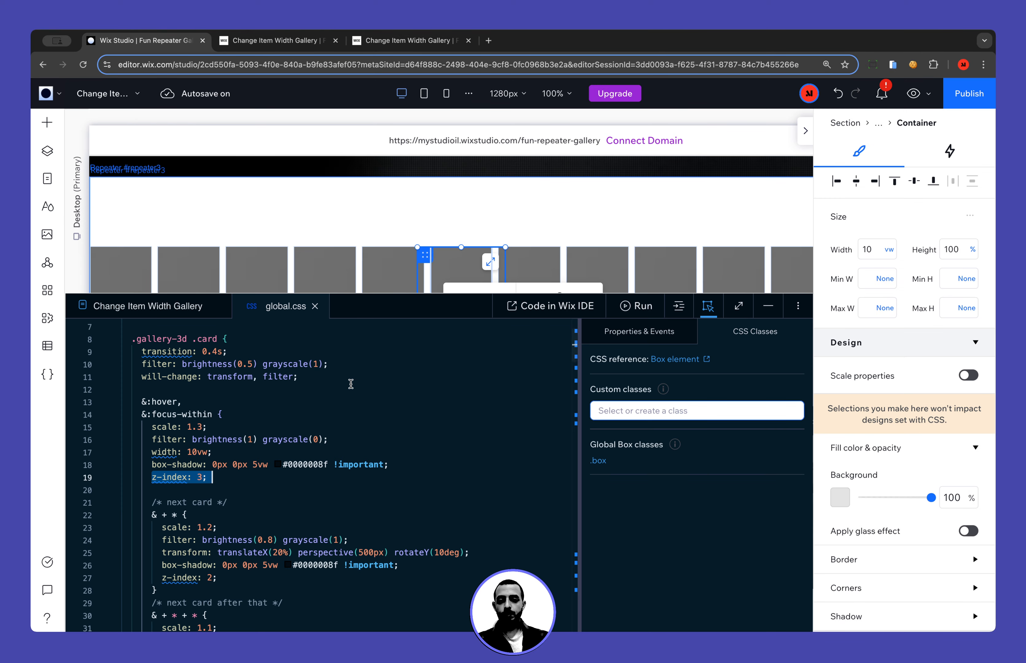
pyautogui.click(307, 488)
pyautogui.scroll(-2, 209, 522)
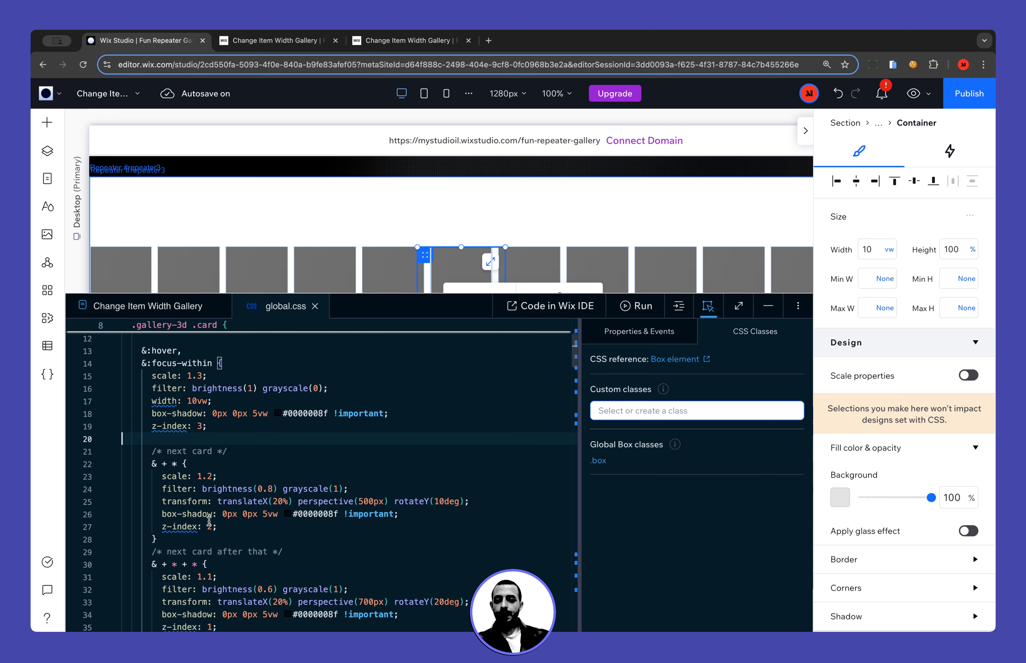
pyautogui.moveTo(153, 448); pyautogui.dragTo(221, 451)
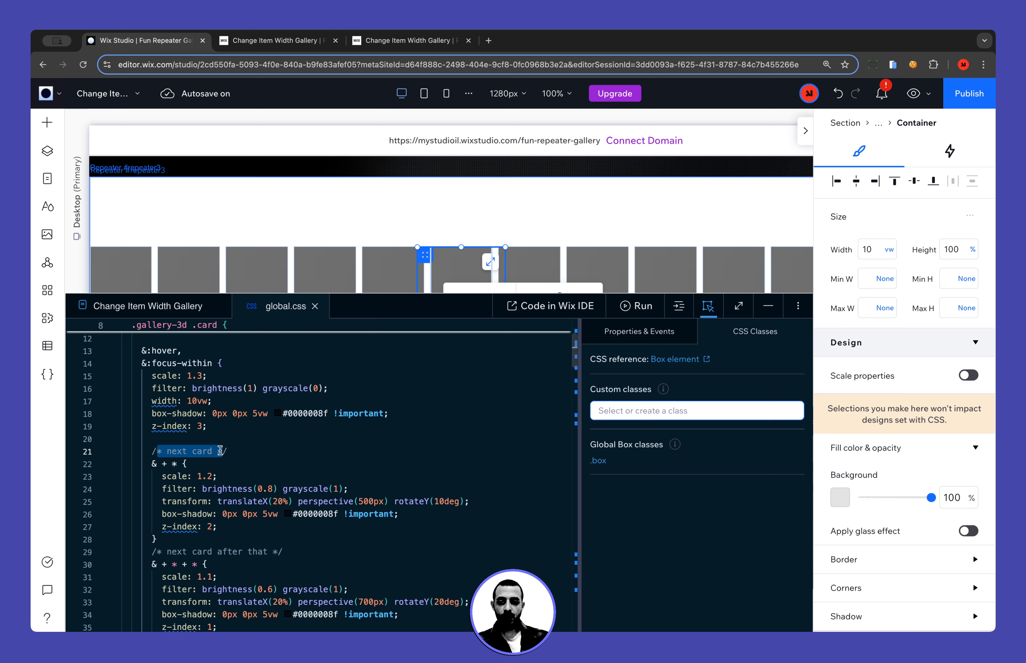
pyautogui.scroll(-2, 220, 451)
pyautogui.click(174, 443)
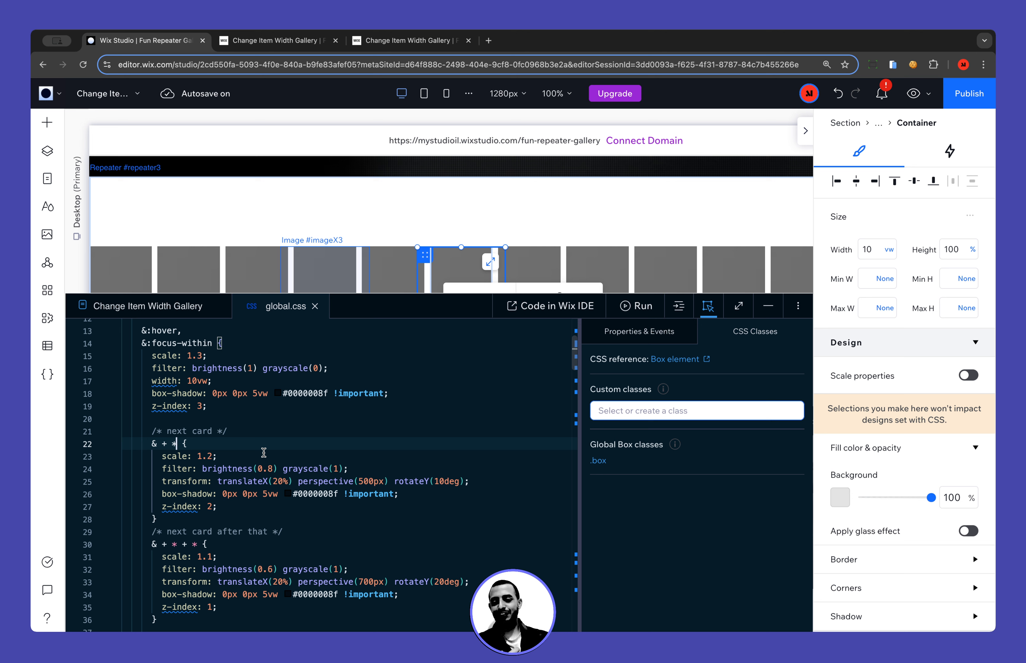
pyautogui.scroll(-1, 201, 509)
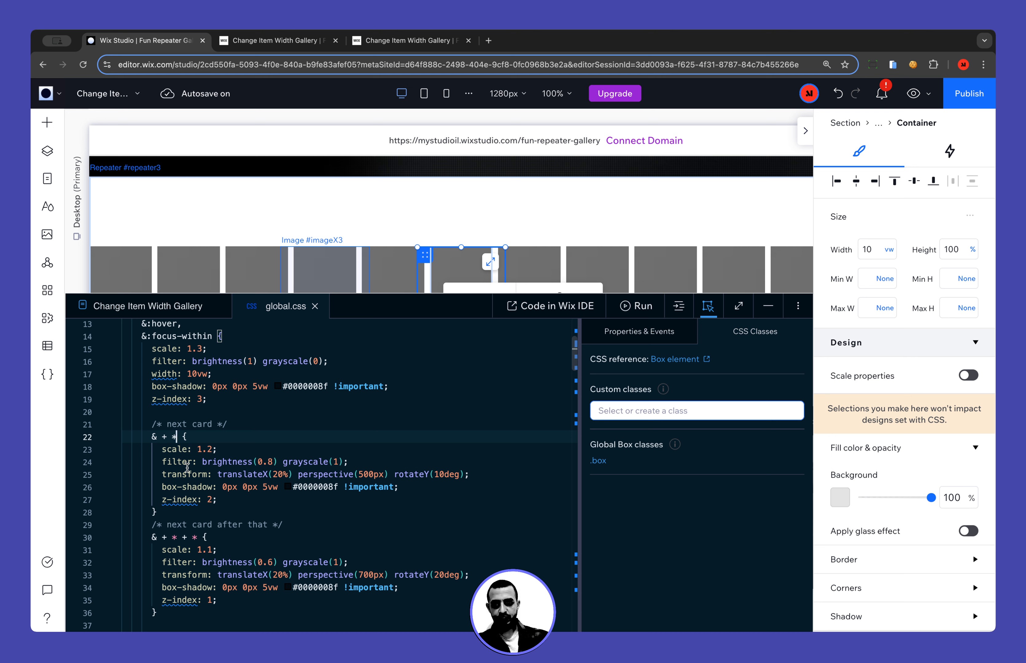
# Examine the next card rule's brightness and grayscale filter and compare it with the neighbouring cards on the live page.
pyautogui.moveTo(202, 461); pyautogui.dragTo(349, 462)
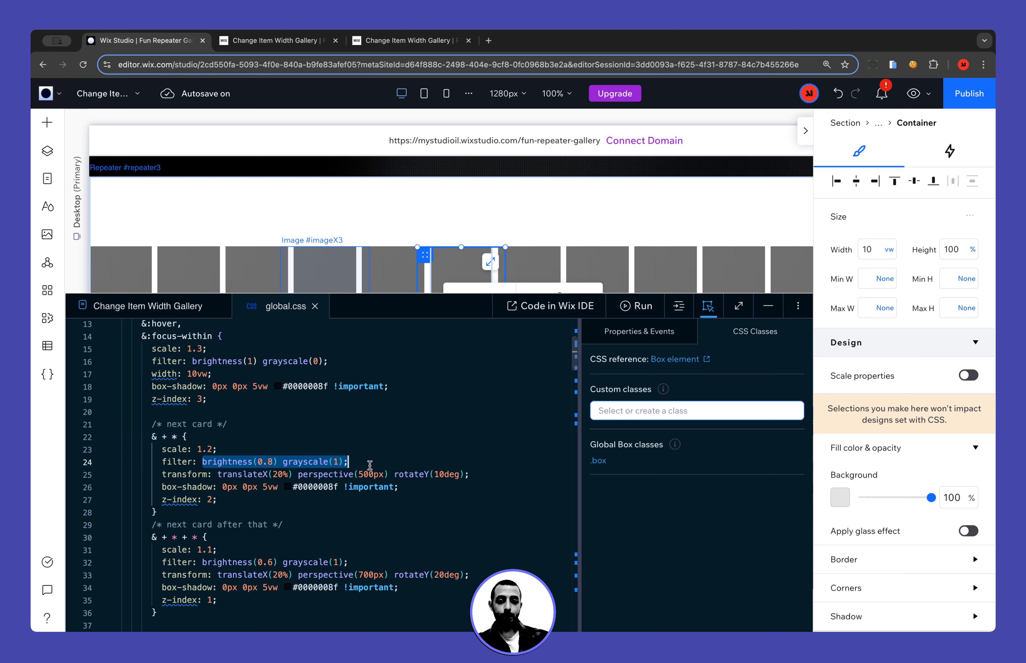
pyautogui.click(345, 464)
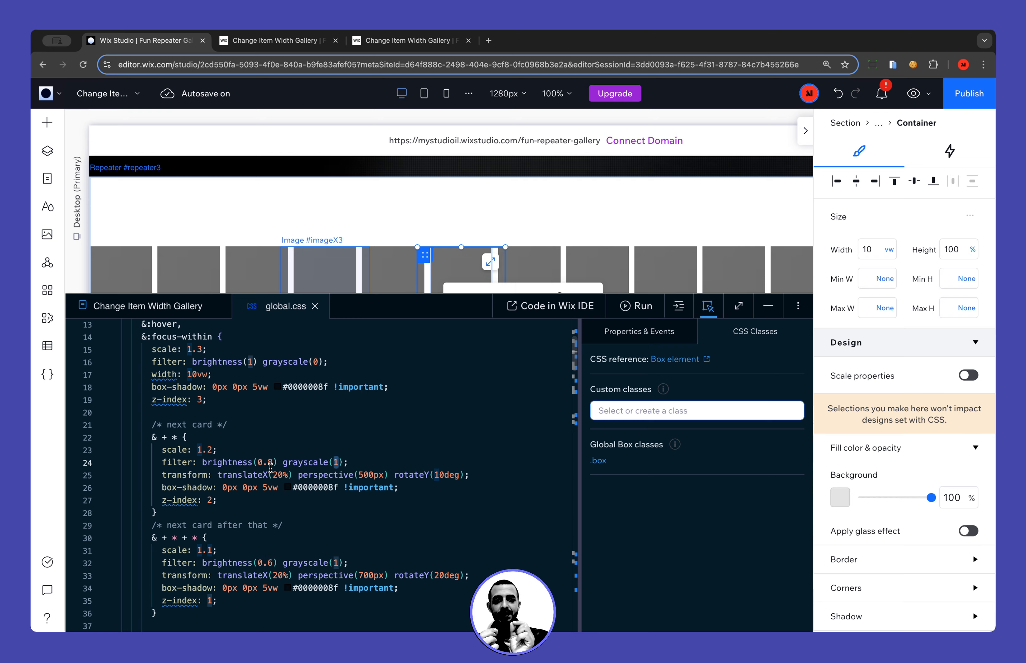
pyautogui.click(269, 43)
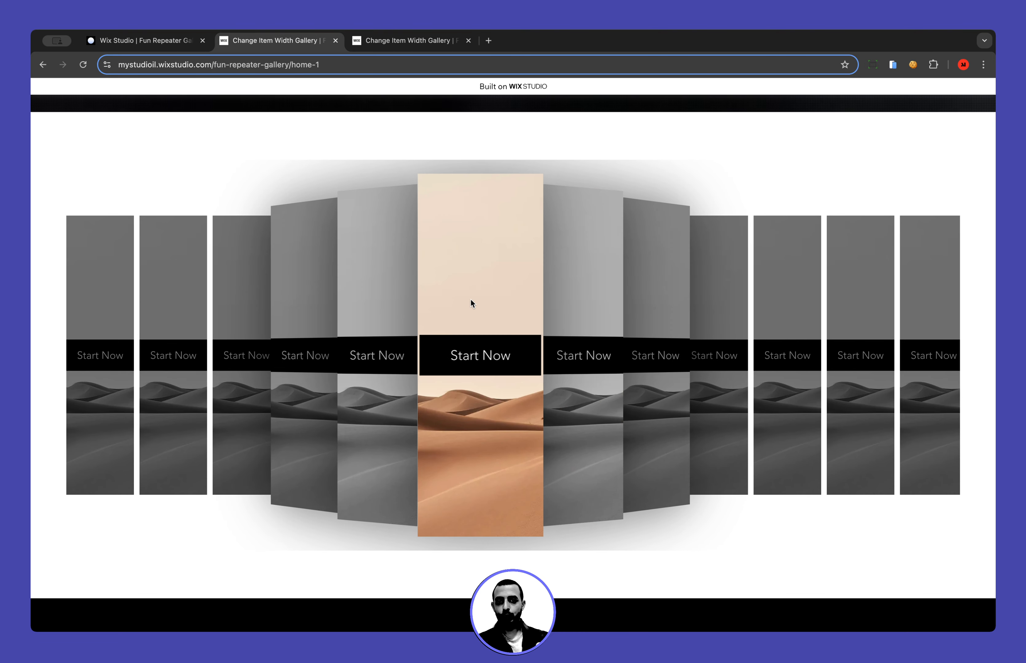
pyautogui.click(142, 41)
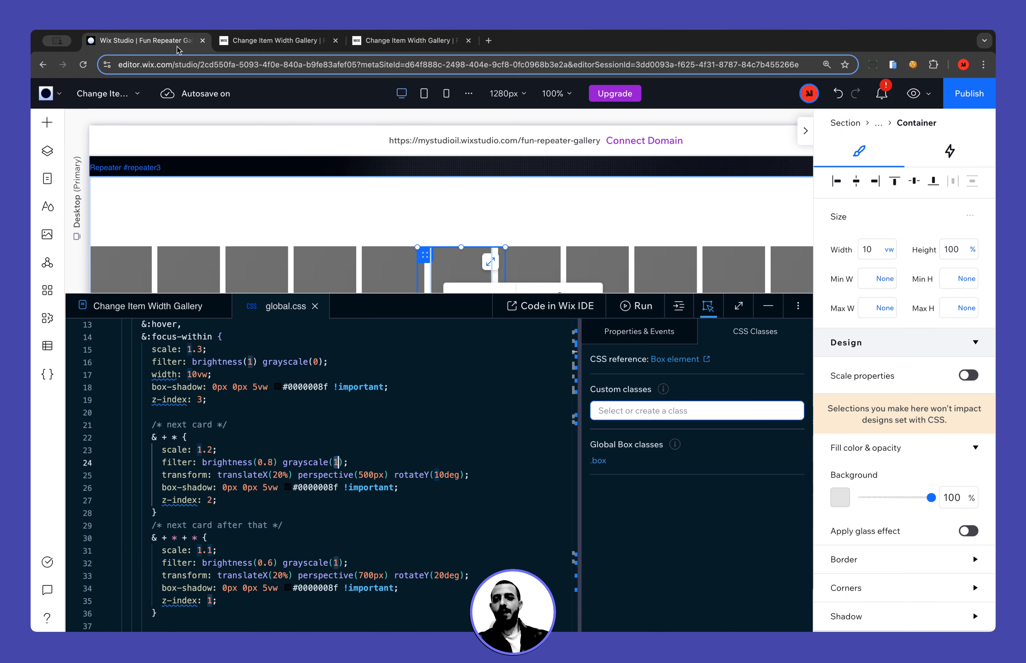
pyautogui.scroll(-3, 218, 439)
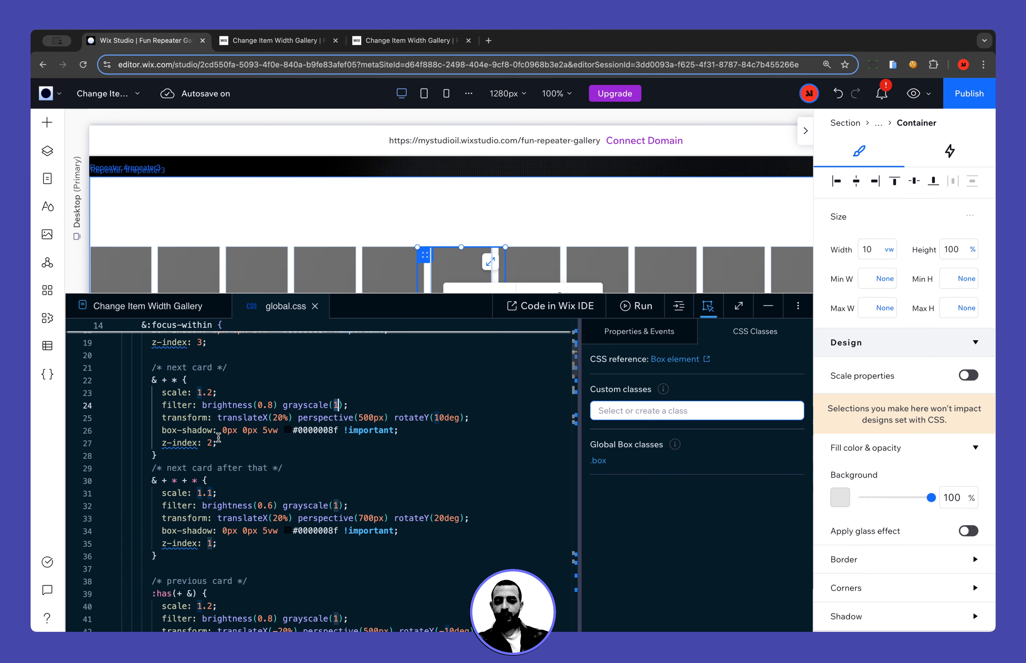
# Examine the next card rule's translateX function in global.css and compare the card shift on the live gallery page.
pyautogui.moveTo(218, 417); pyautogui.dragTo(288, 415)
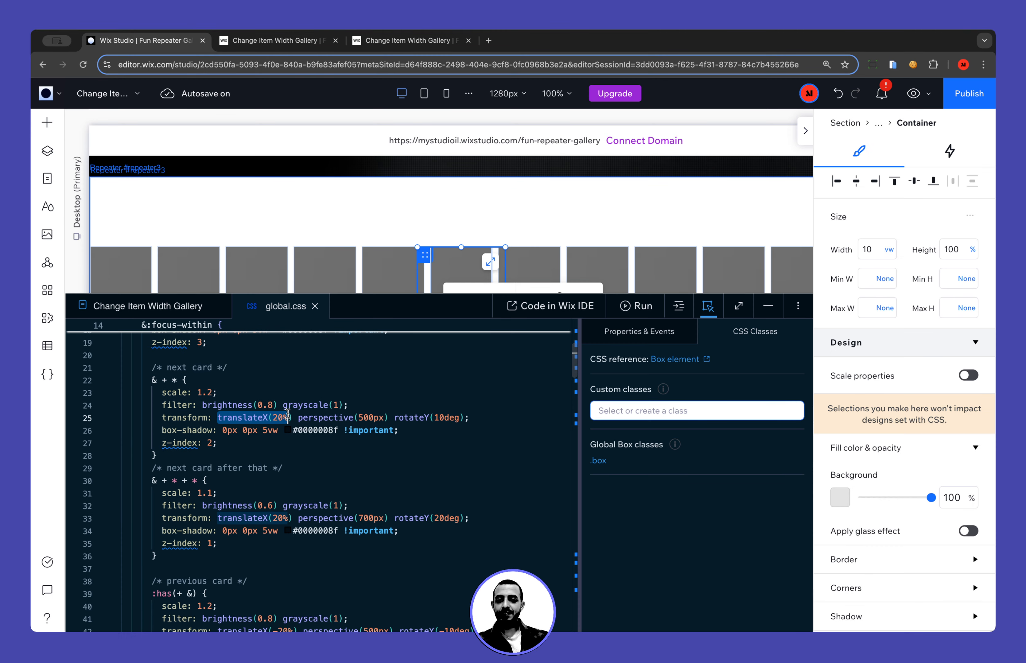
pyautogui.doubleClick(255, 418)
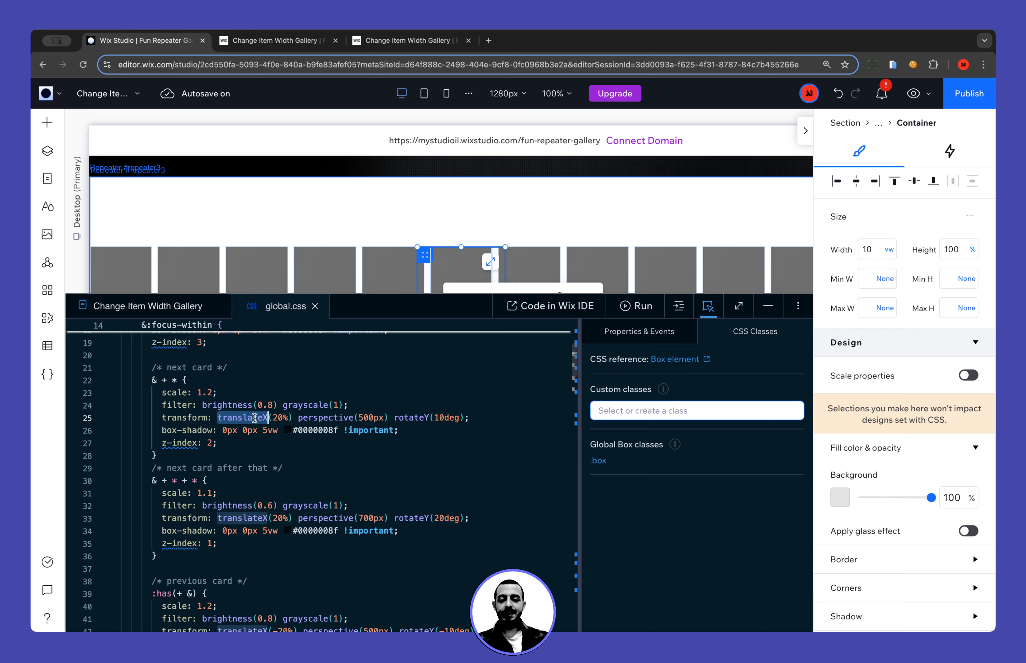
pyautogui.click(291, 43)
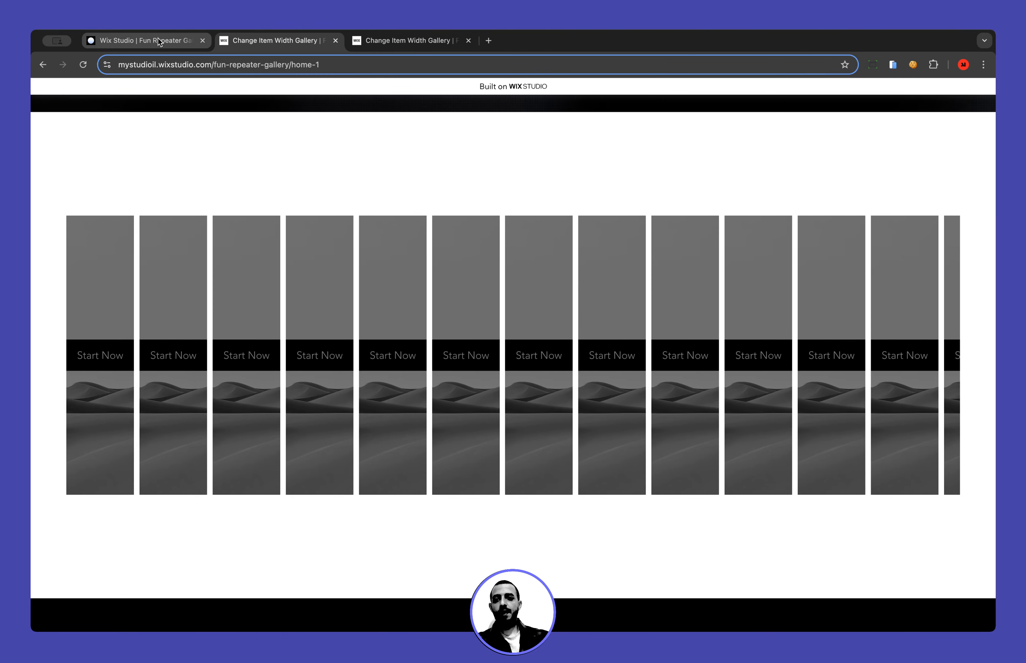
pyautogui.click(158, 39)
# Examine the next card rule's perspective function and compare the depth of the neighbouring cards on the live page.
pyautogui.click(318, 418)
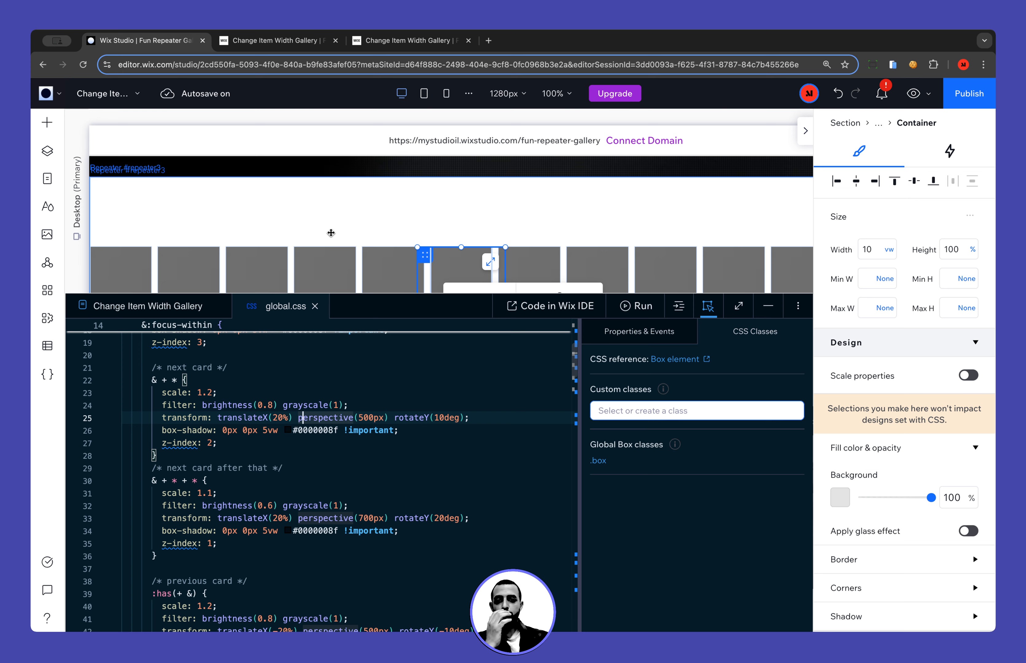
pyautogui.click(300, 41)
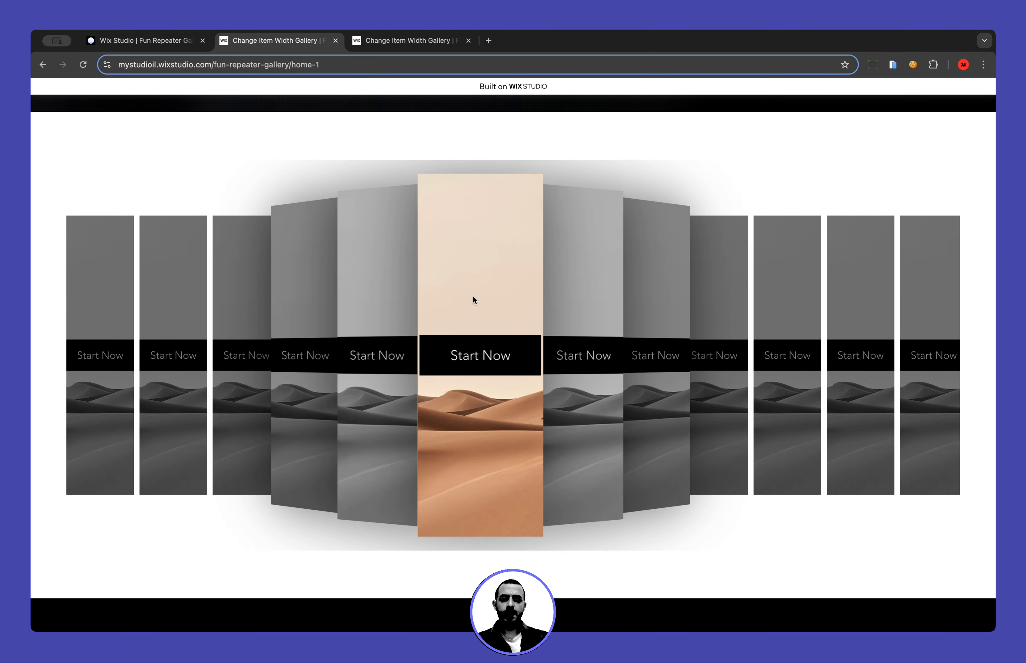
pyautogui.click(179, 43)
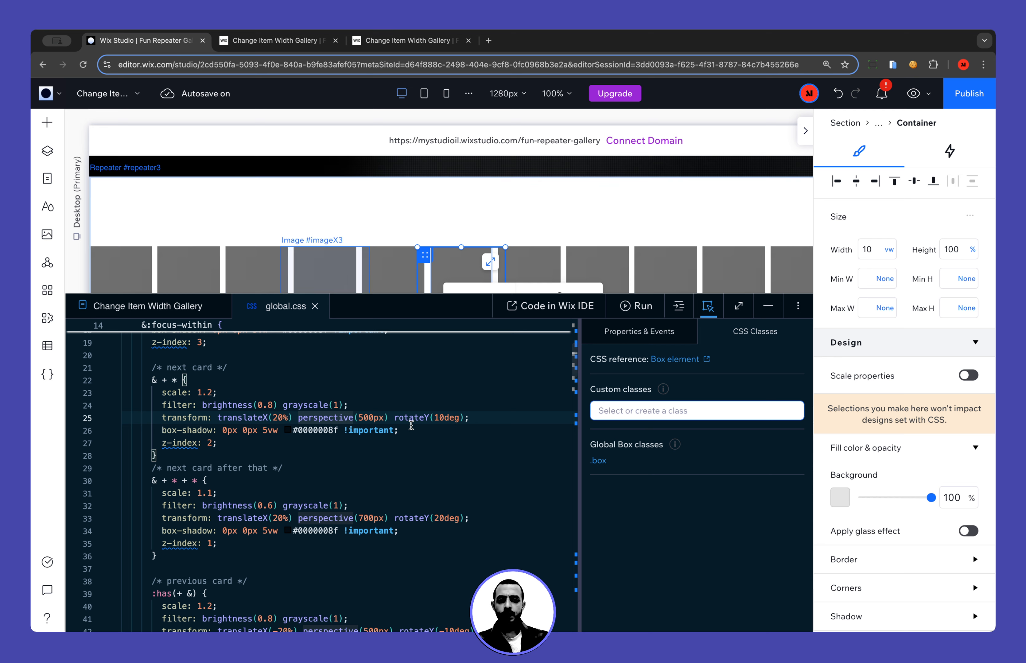
# Examine the next card rule's rotateY function together with its perspective, and compare the card tilt on the live page.
pyautogui.moveTo(394, 417); pyautogui.dragTo(446, 418)
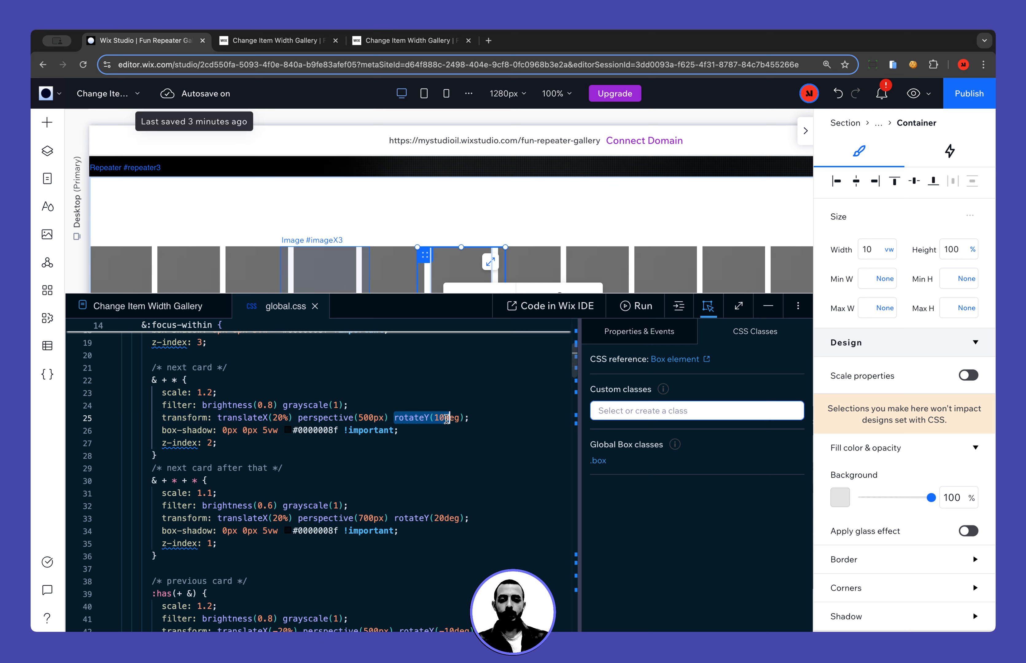
pyautogui.click(415, 418)
pyautogui.moveTo(298, 417); pyautogui.dragTo(447, 417)
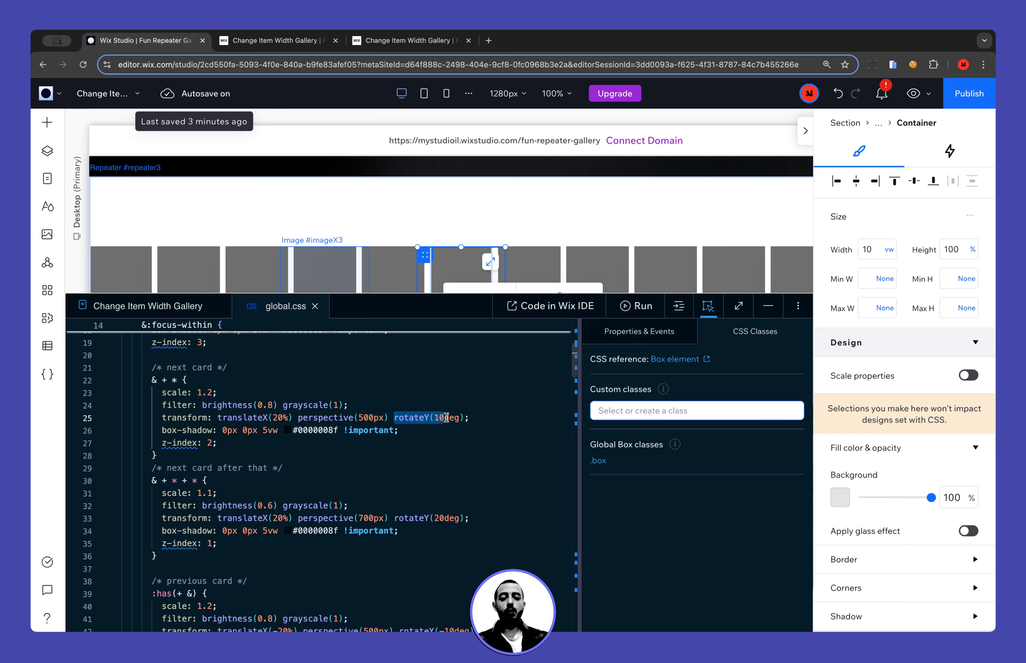
pyautogui.click(276, 41)
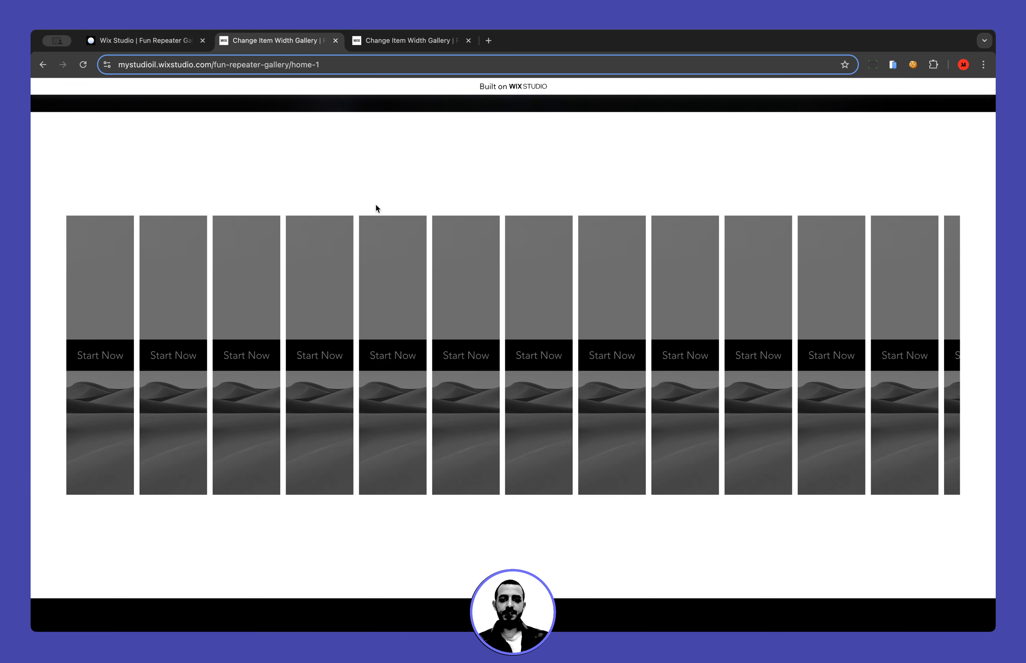
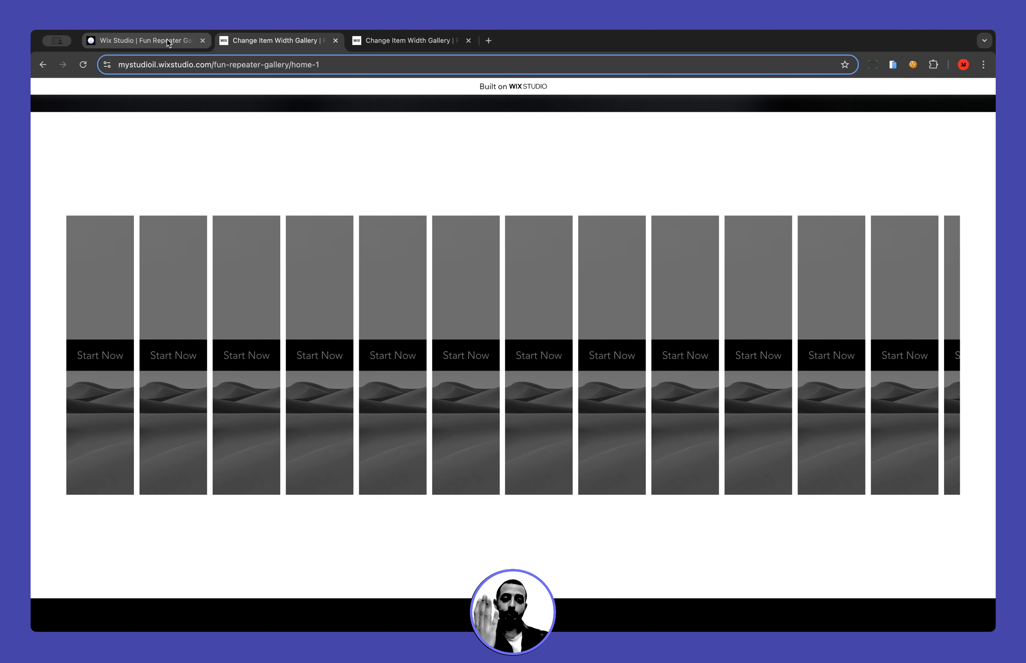
pyautogui.click(167, 40)
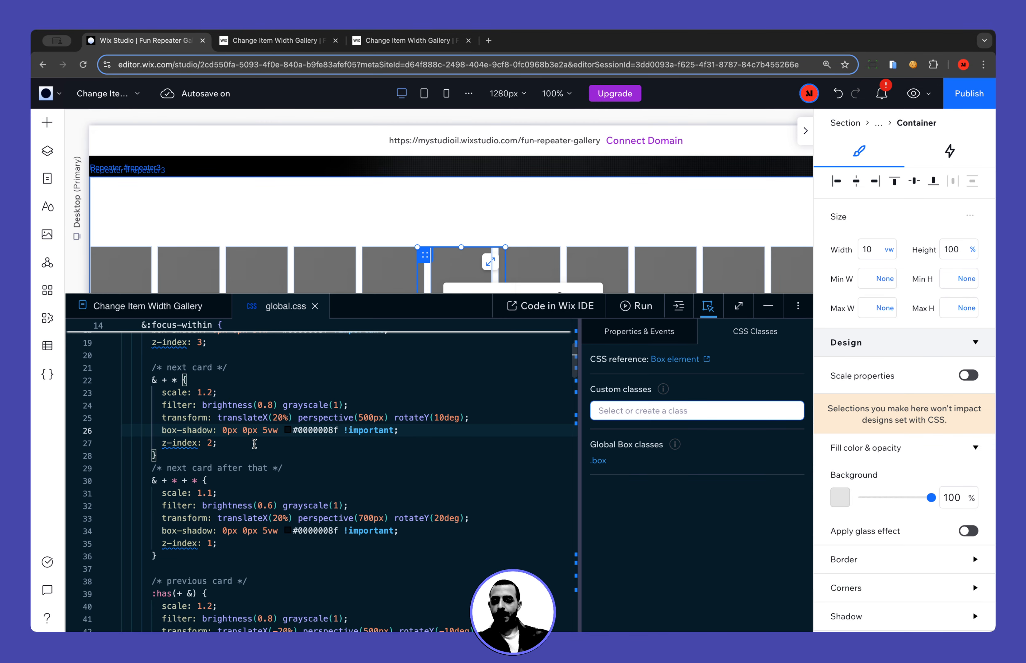
# Compare the rotateY angles of the next card rule and the next card after that, and check them against the live gallery.
pyautogui.scroll(1, 254, 443)
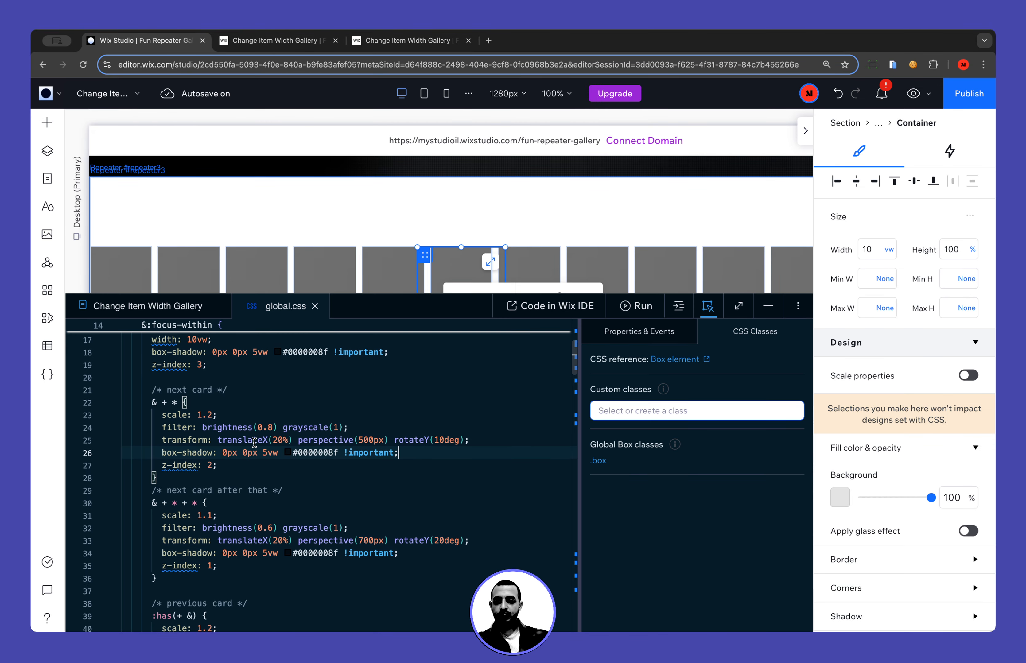
pyautogui.doubleClick(448, 440)
pyautogui.scroll(-1, 313, 523)
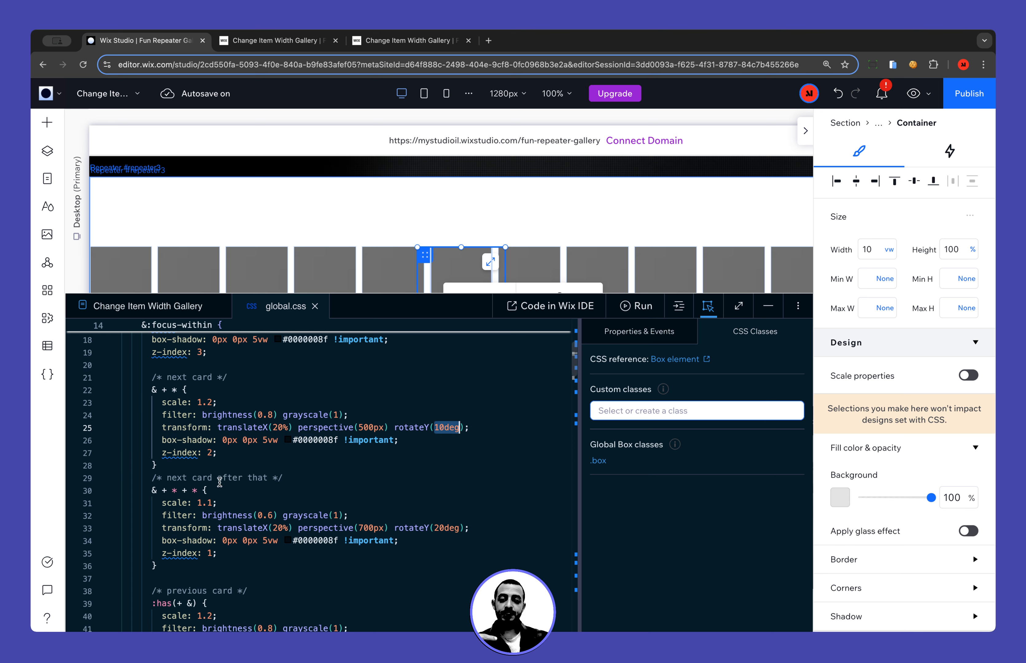
pyautogui.scroll(-2, 259, 501)
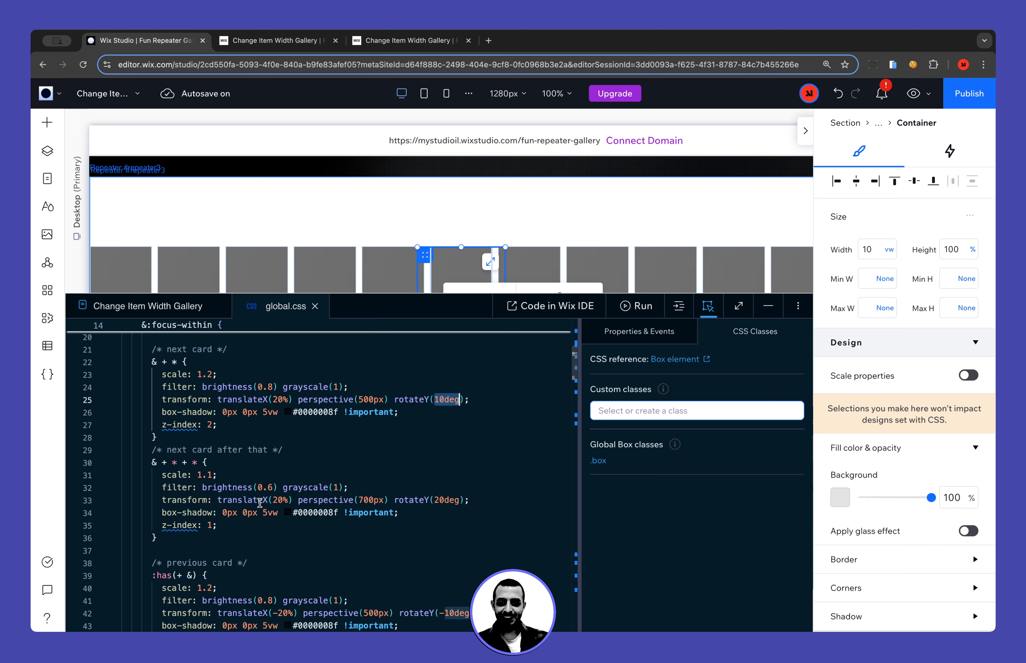
pyautogui.doubleClick(446, 501)
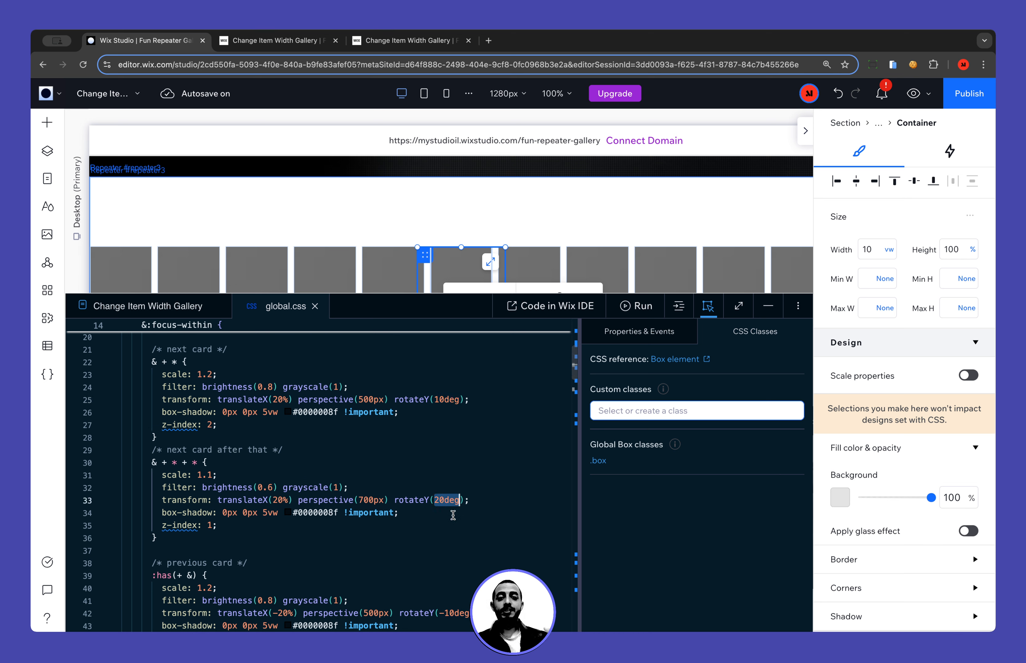
pyautogui.hotkey('ctrl', 'Tab')
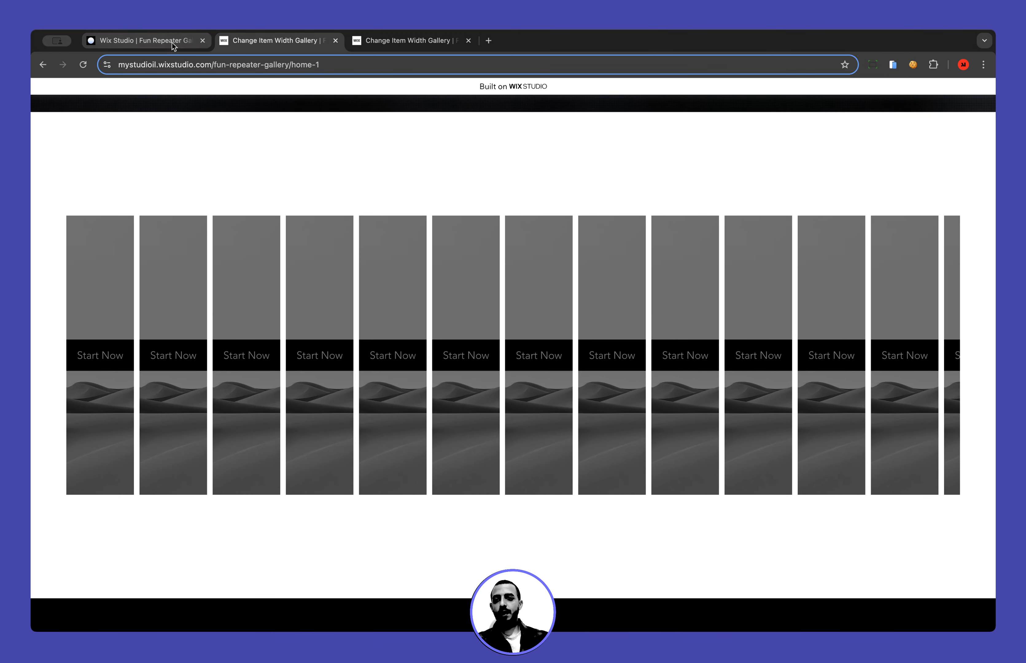
pyautogui.click(172, 41)
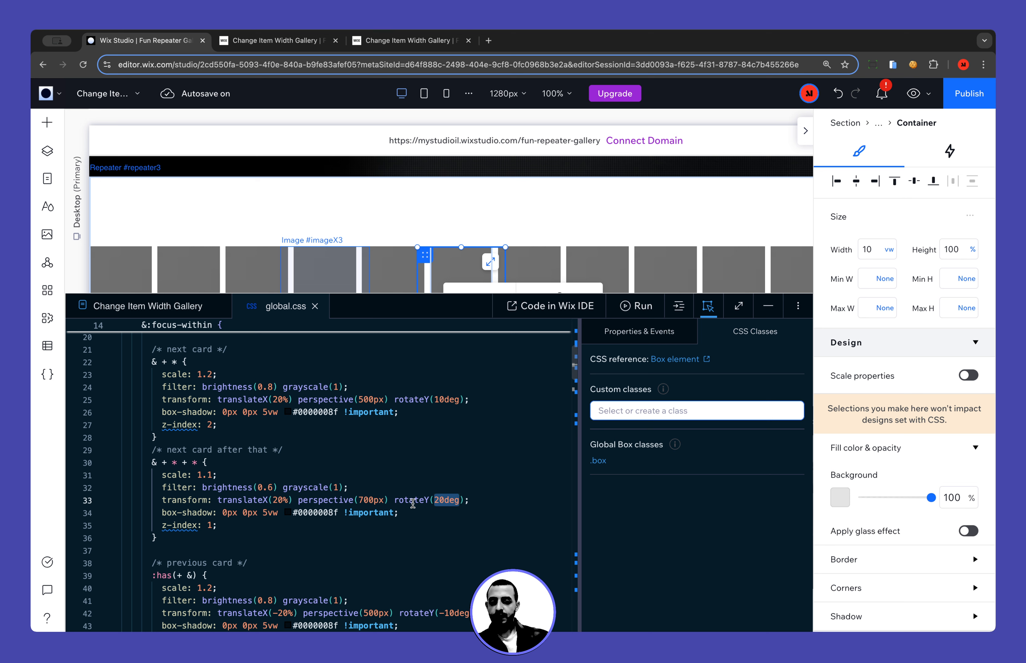
# Compare the next card and previous card sections of global.css, including their comments.
pyautogui.scroll(-3, 413, 503)
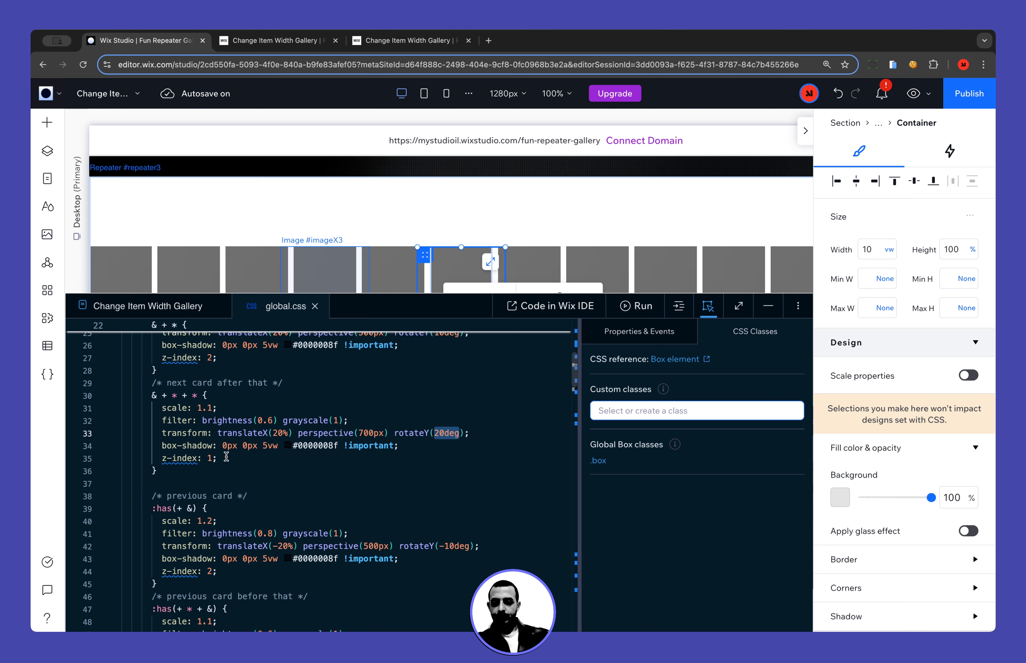
pyautogui.scroll(-3, 227, 456)
pyautogui.scroll(5, 207, 431)
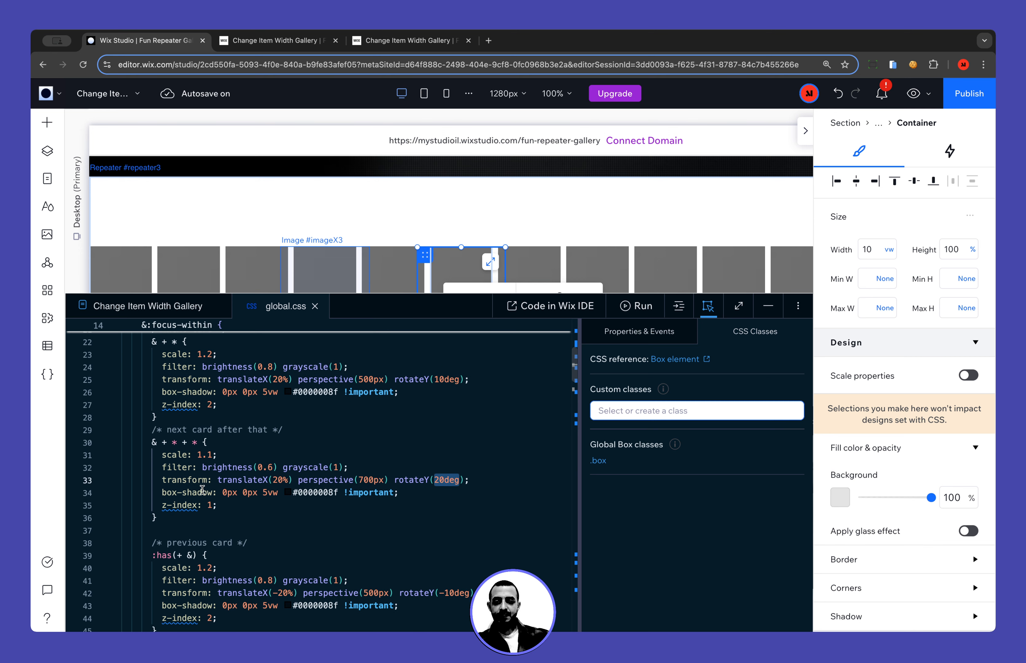
pyautogui.scroll(-5, 203, 490)
pyautogui.scroll(7, 254, 477)
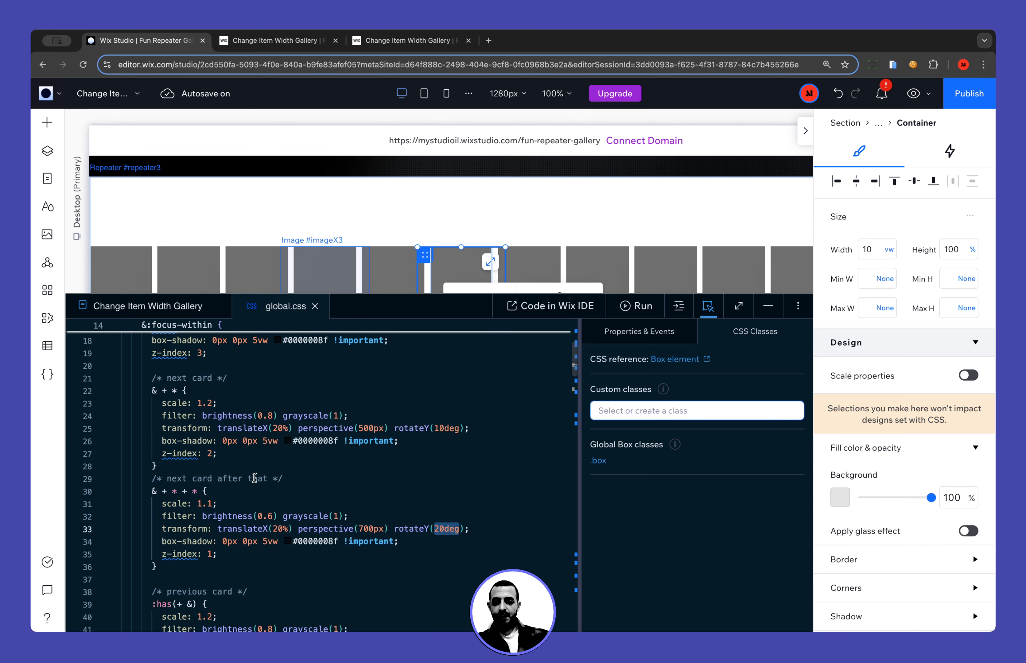
pyautogui.scroll(1, 254, 478)
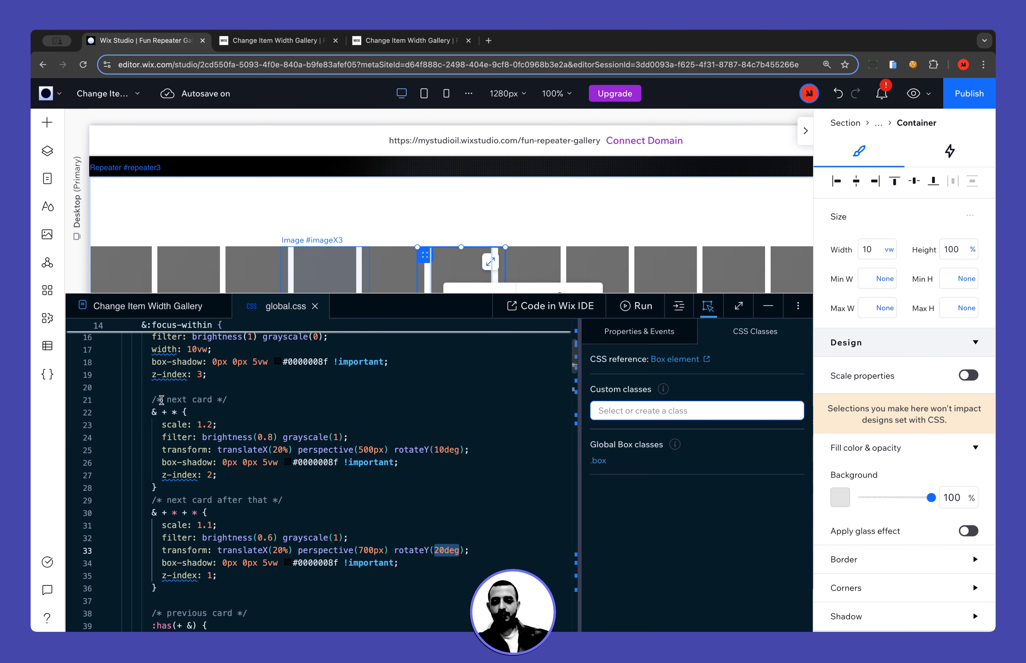
pyautogui.moveTo(166, 400); pyautogui.dragTo(218, 400)
pyautogui.scroll(-3, 218, 464)
pyautogui.scroll(-3, 217, 496)
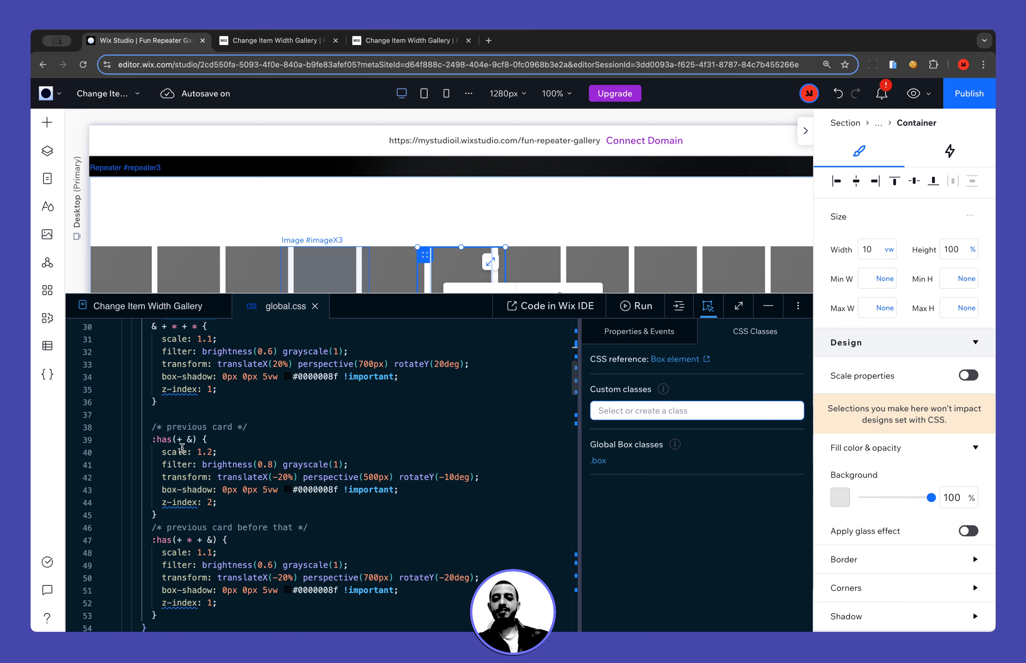
pyautogui.moveTo(166, 426); pyautogui.dragTo(211, 426)
pyautogui.scroll(5, 209, 426)
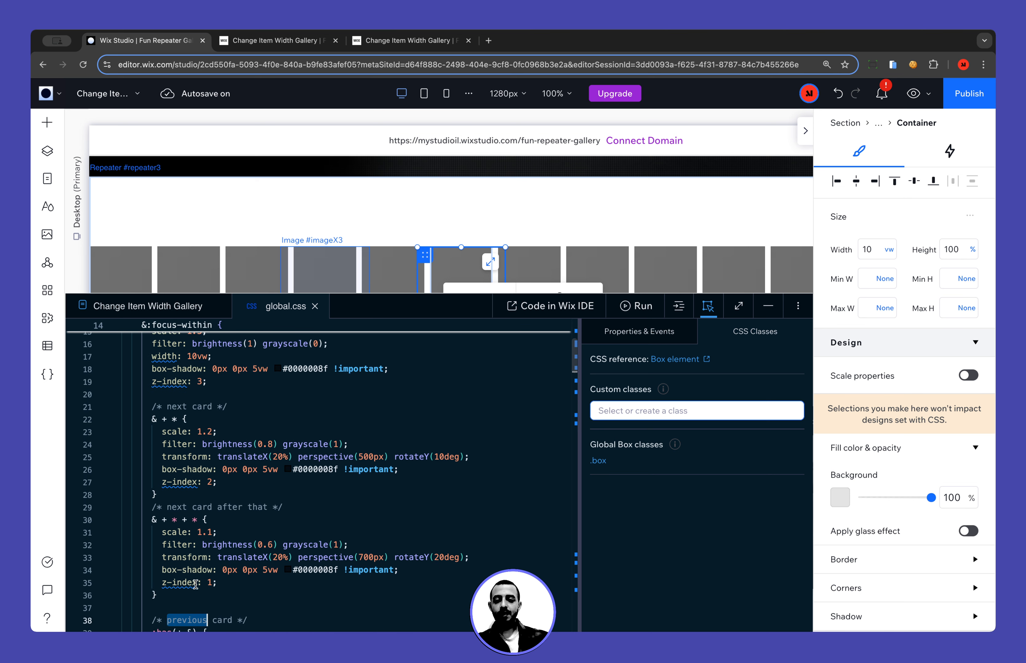
pyautogui.scroll(-1, 195, 584)
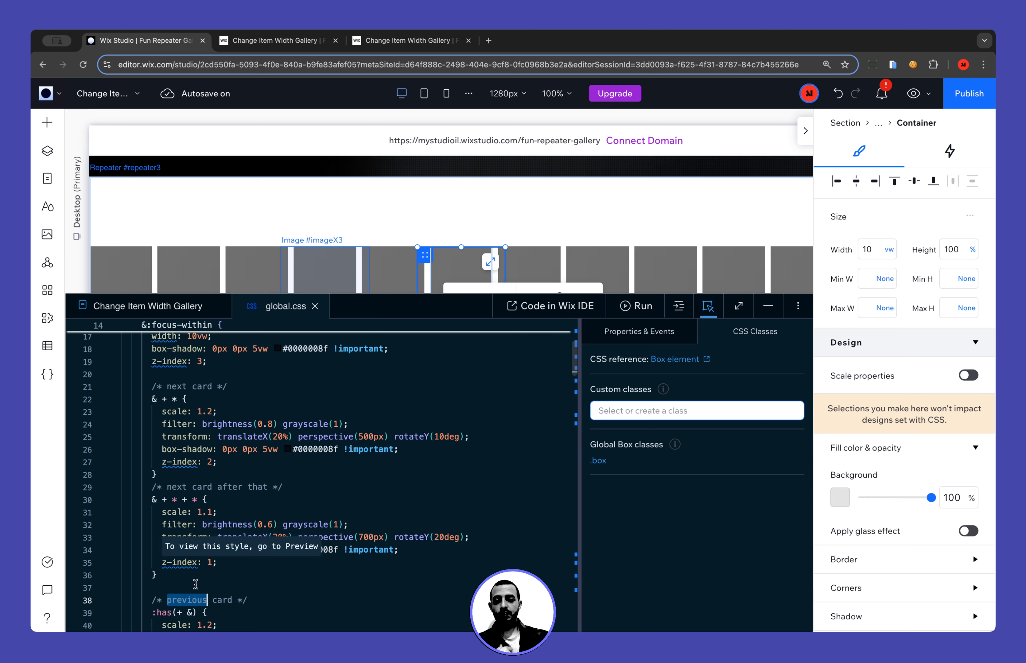
# Compare the next card rule's transform, box-shadow and scale declarations with those of the previous card rule.
pyautogui.moveTo(161, 437); pyautogui.dragTo(409, 449)
pyautogui.scroll(-2, 303, 469)
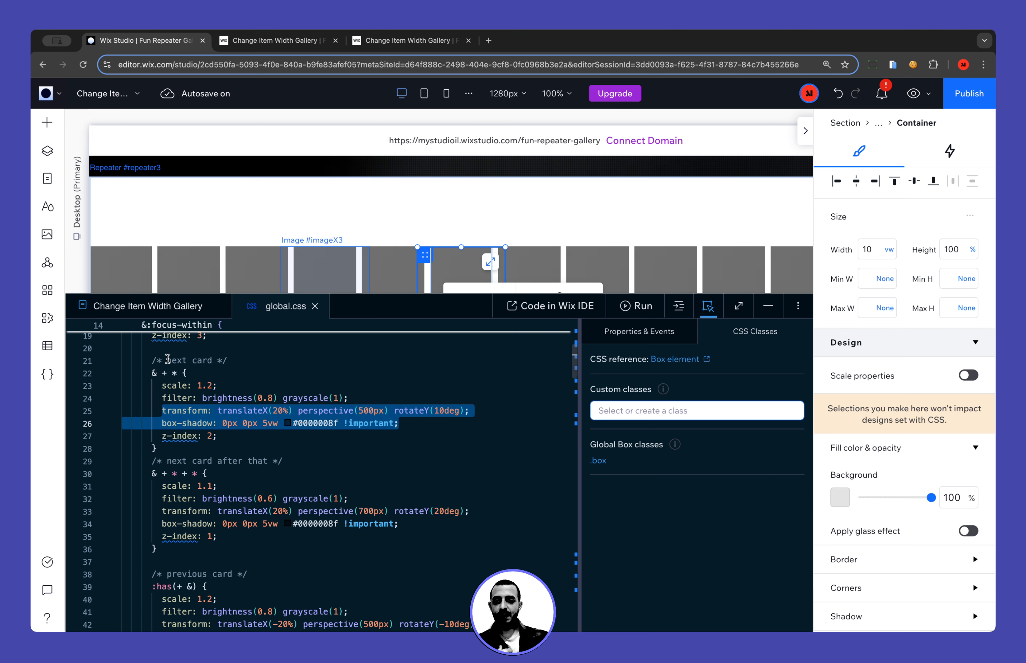
pyautogui.moveTo(162, 385); pyautogui.dragTo(217, 385)
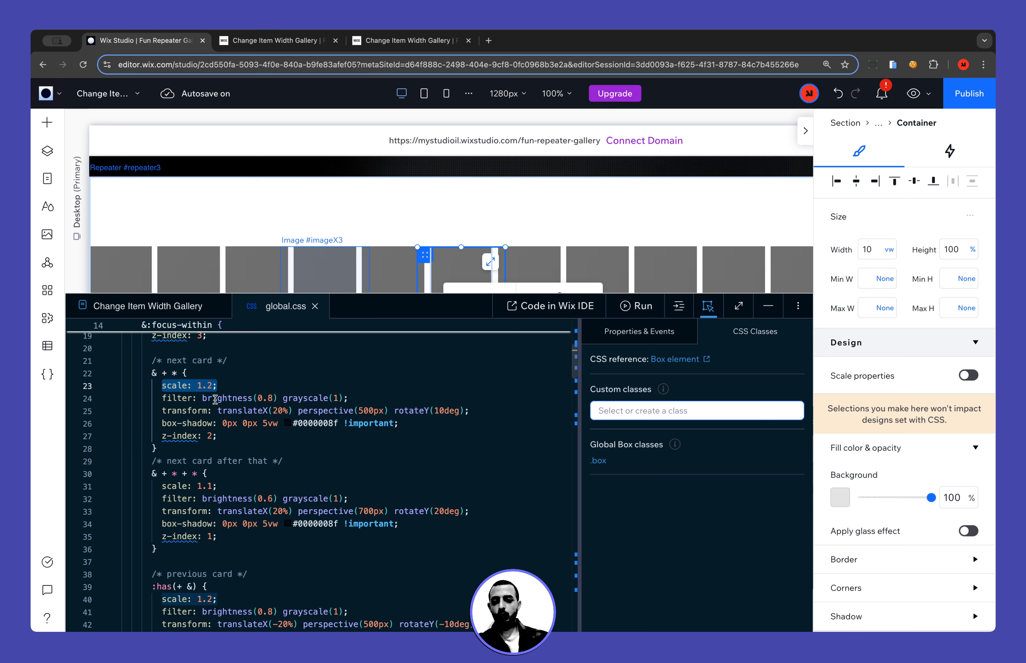
pyautogui.scroll(-5, 194, 453)
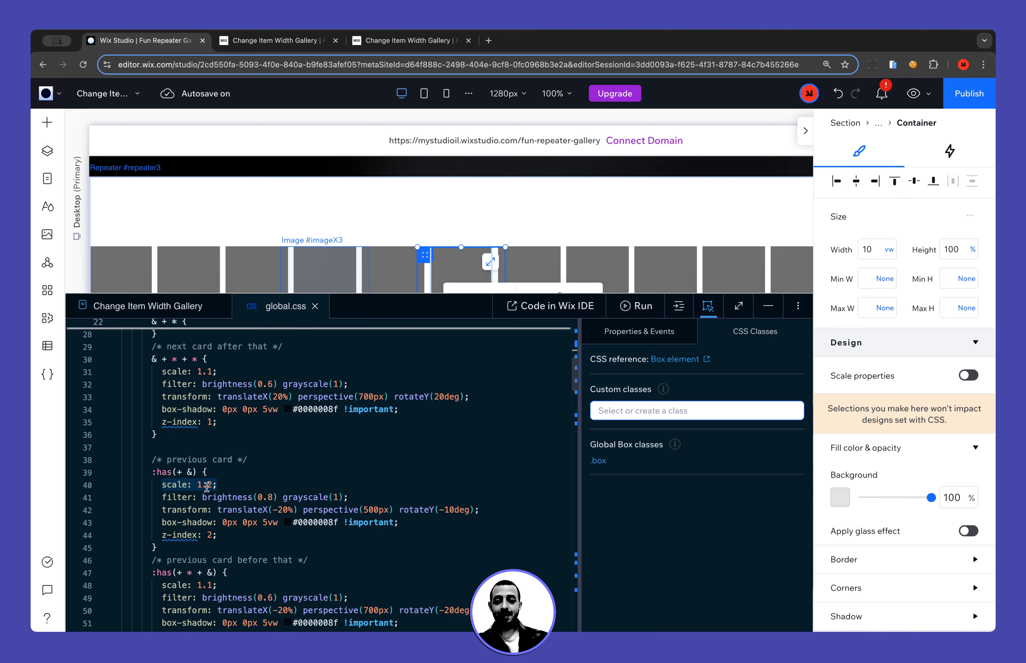
# Examine the translateX and rotateY values in the :has(+ &) previous card rule against the next card rule.
pyautogui.doubleClick(283, 510)
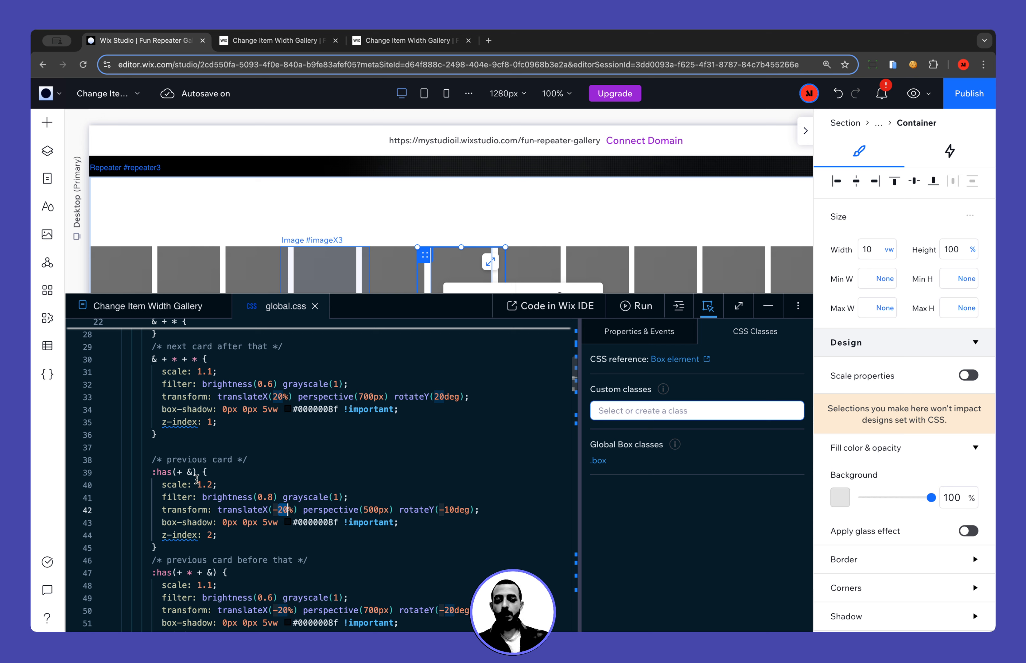
pyautogui.scroll(3, 197, 478)
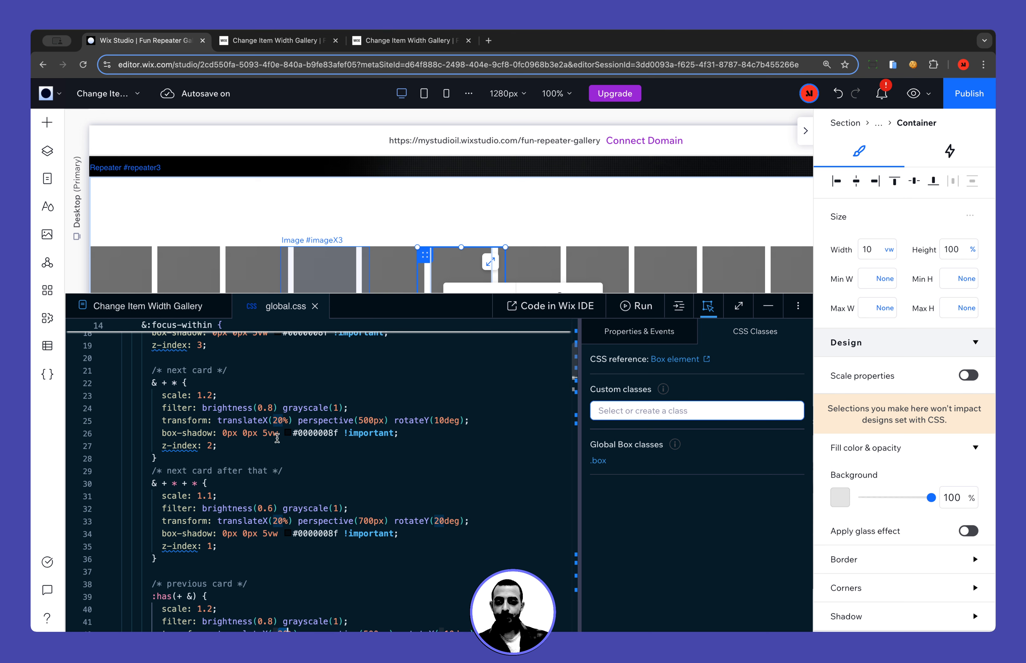
pyautogui.scroll(-3, 277, 438)
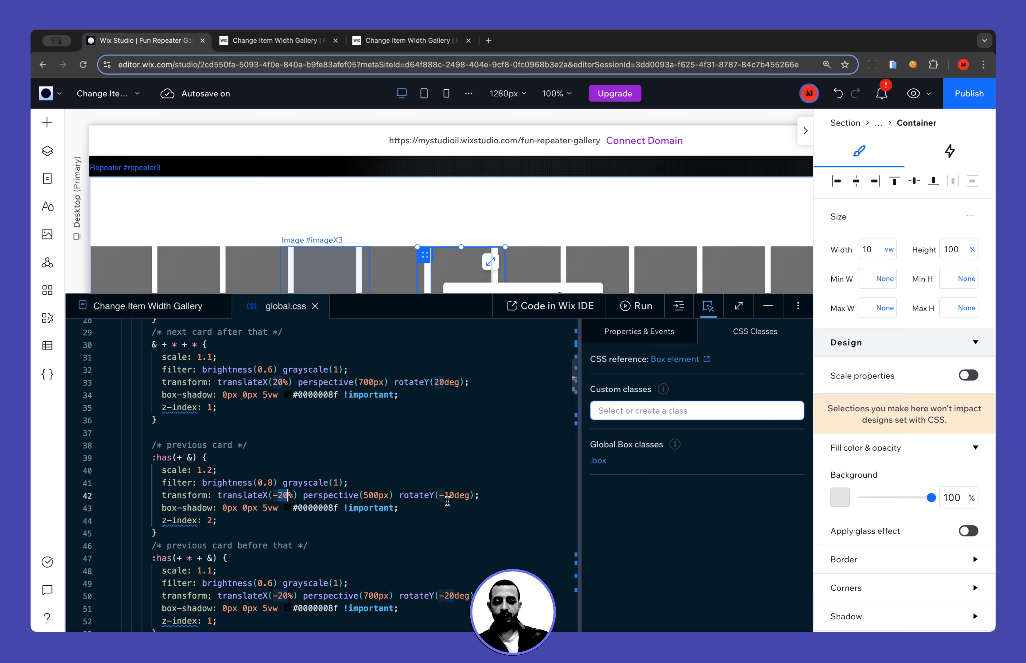
pyautogui.doubleClick(456, 496)
pyautogui.scroll(-2, 414, 547)
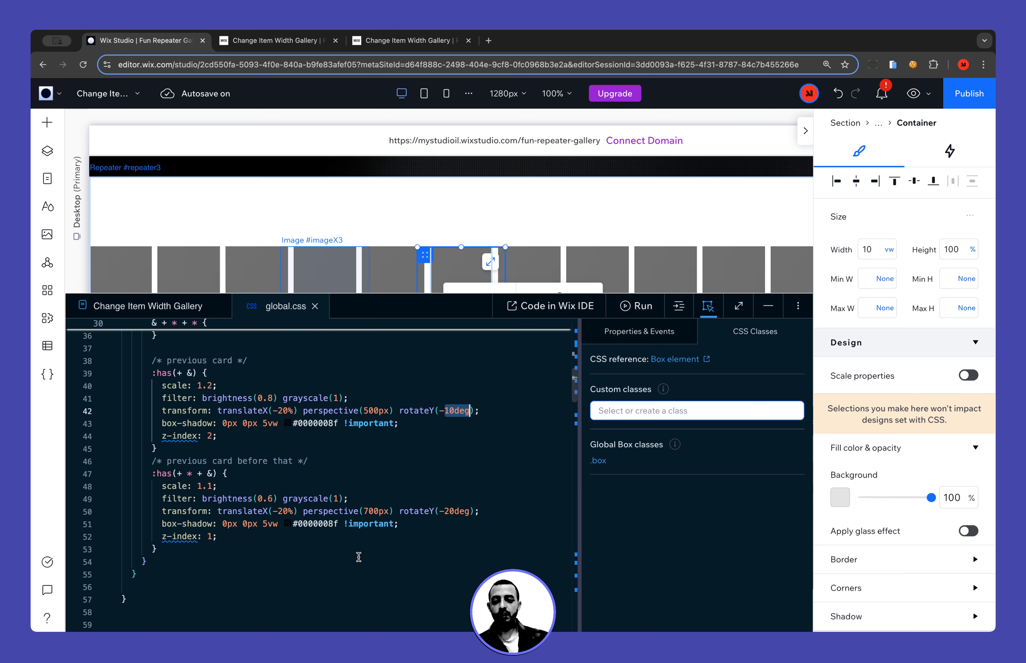
pyautogui.scroll(-1, 300, 569)
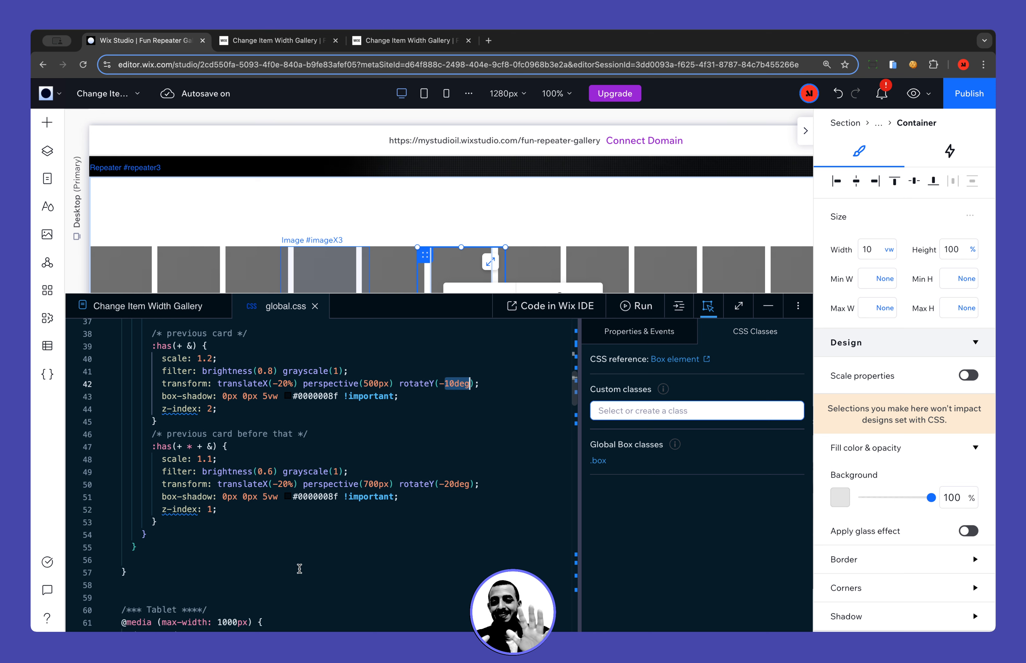
pyautogui.scroll(10, 214, 571)
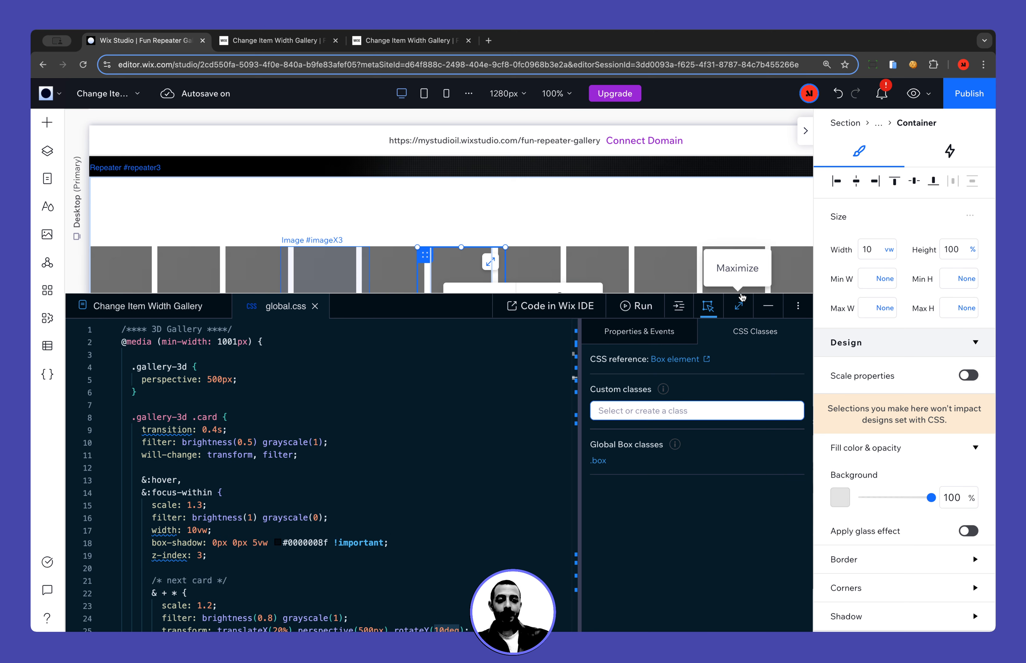
pyautogui.click(738, 306)
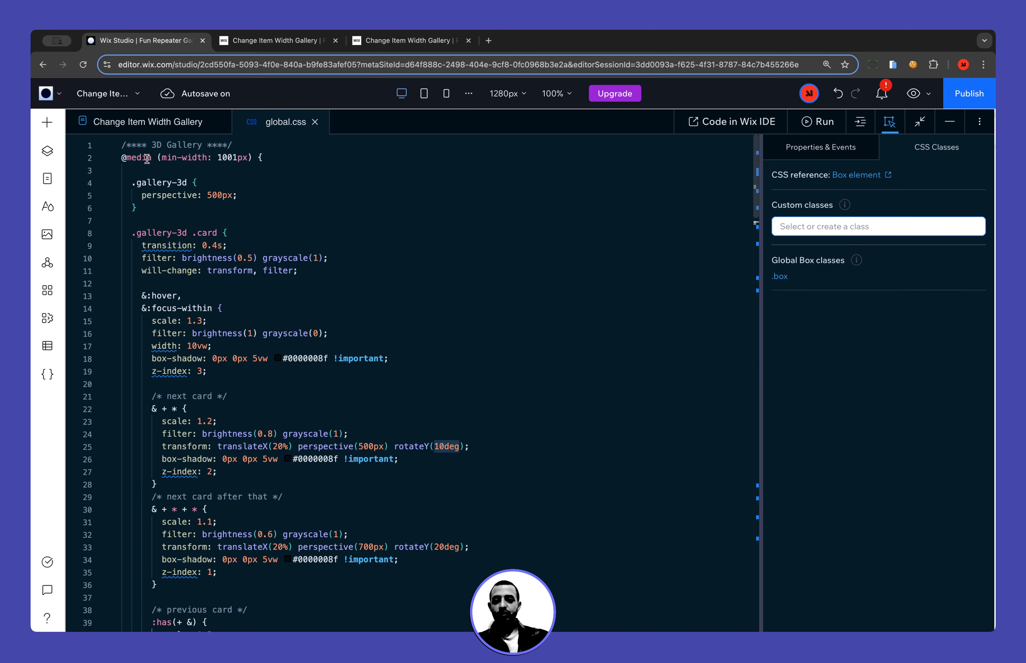
pyautogui.moveTo(123, 158); pyautogui.dragTo(282, 160)
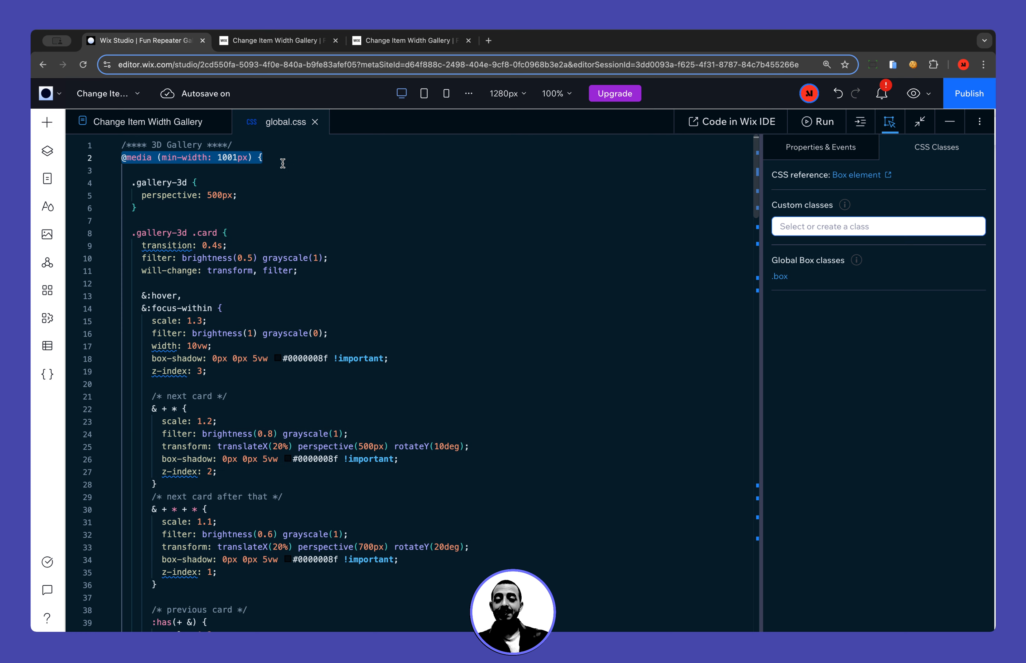
# Review the 1001px desktop media query in global.css and remove the extra blank line above the Tablet section.
pyautogui.click(204, 166)
pyautogui.moveTo(158, 159); pyautogui.dragTo(223, 159)
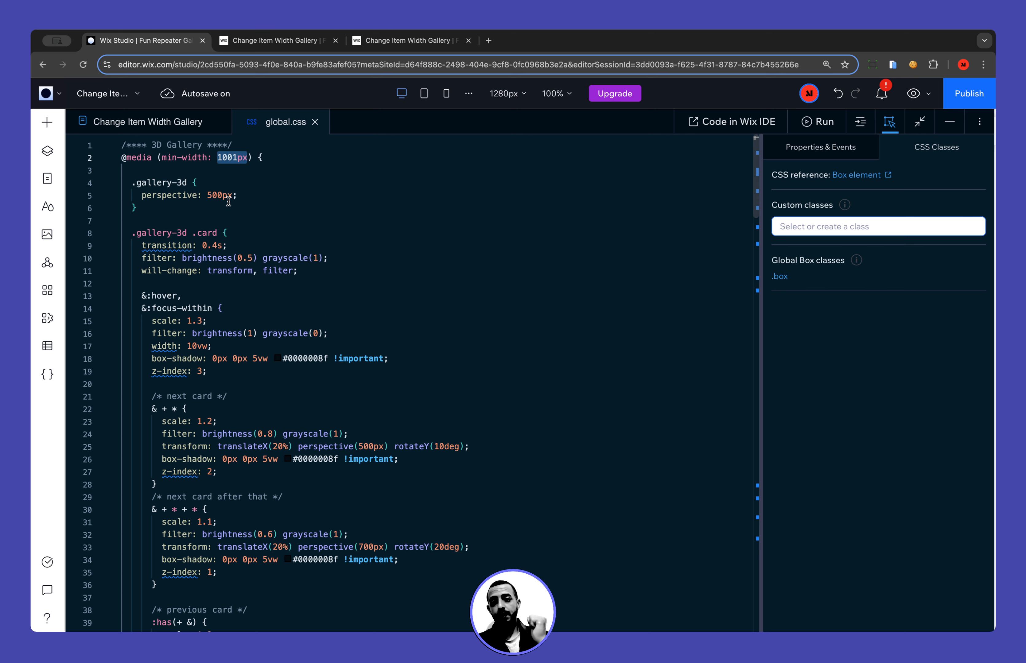
pyautogui.scroll(-12, 235, 208)
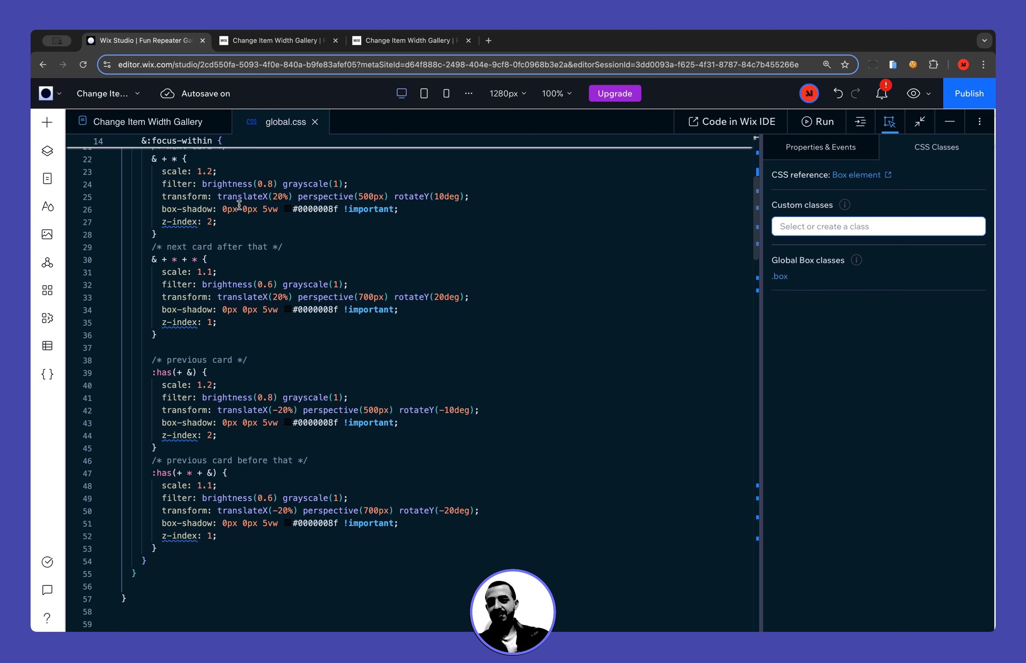
pyautogui.scroll(-12, 239, 205)
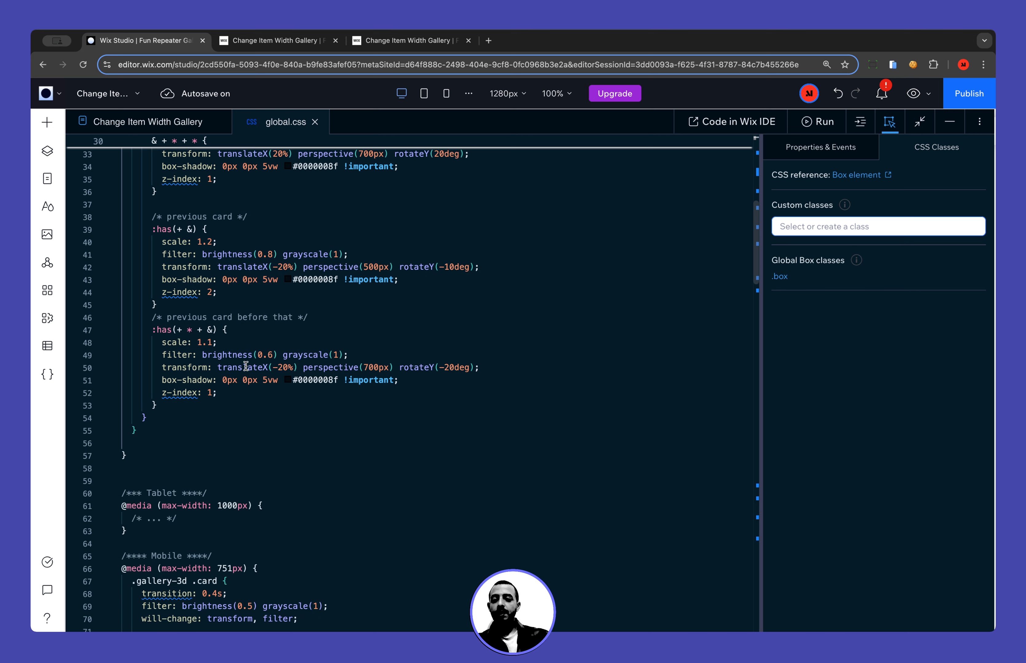
pyautogui.click(137, 348)
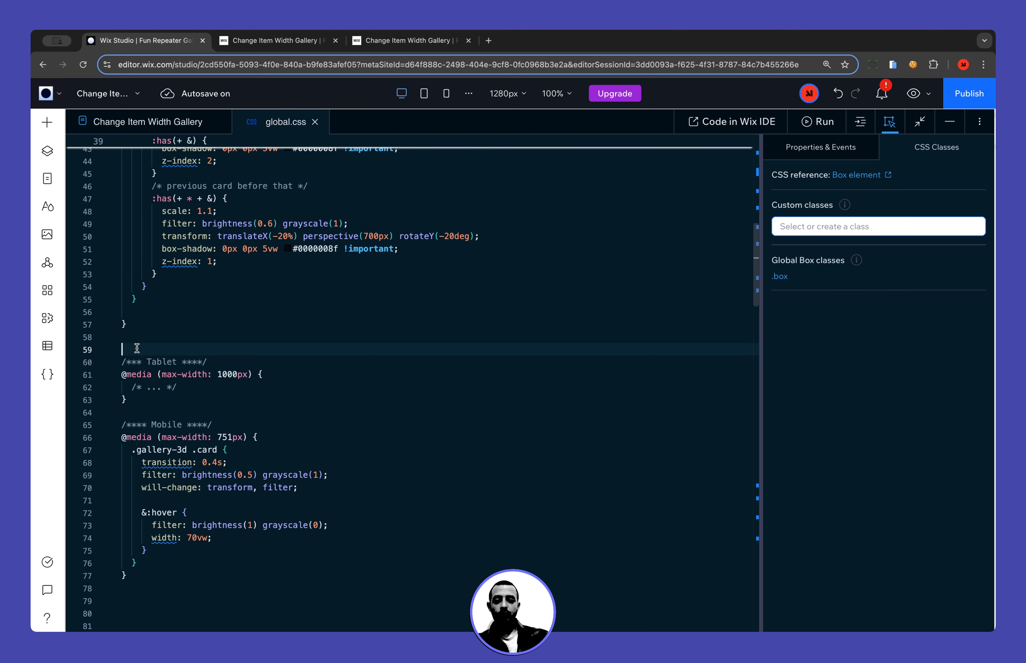
pyautogui.press('BackSpace')
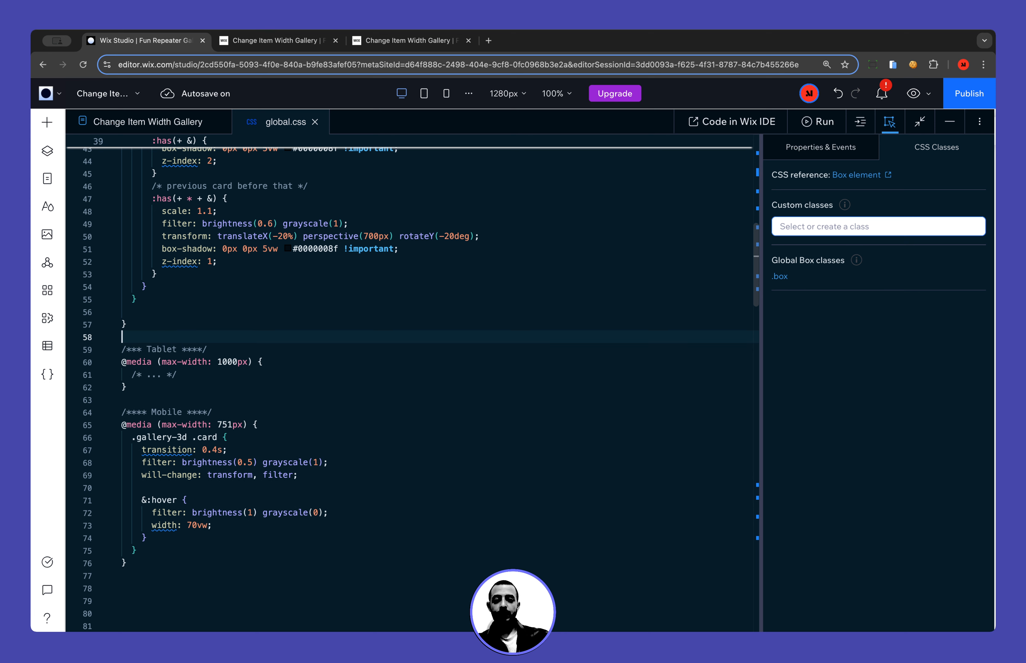
# Examine the Tablet section's placeholder comment, the transform of the "previous card before that" rule, and the Mobile hover width.
pyautogui.doubleClick(153, 351)
pyautogui.click(160, 383)
pyautogui.moveTo(134, 377); pyautogui.dragTo(183, 376)
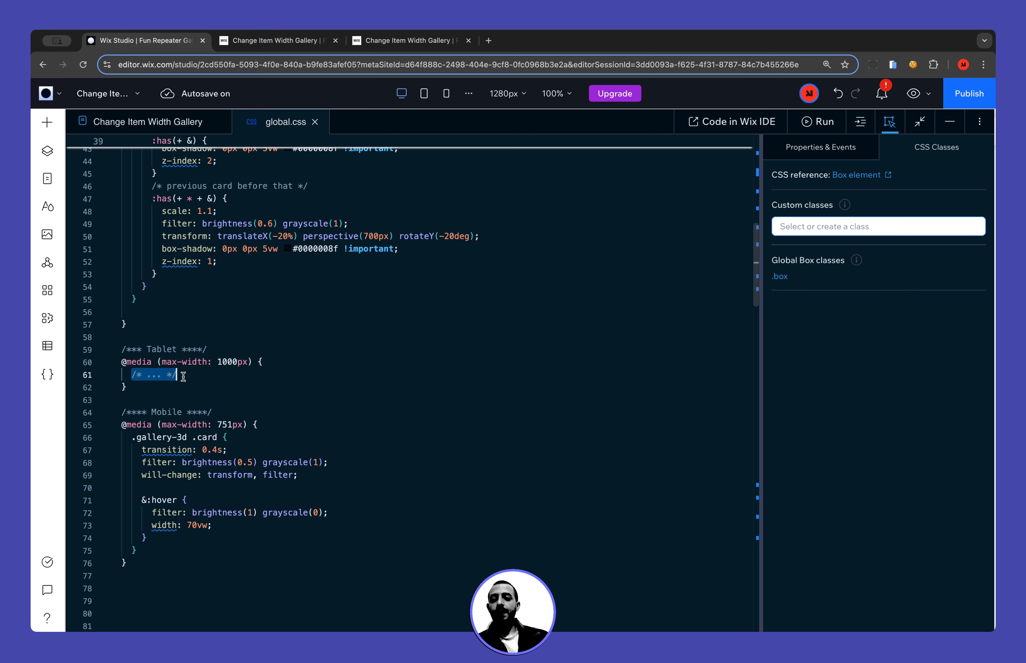
pyautogui.scroll(-1, 194, 478)
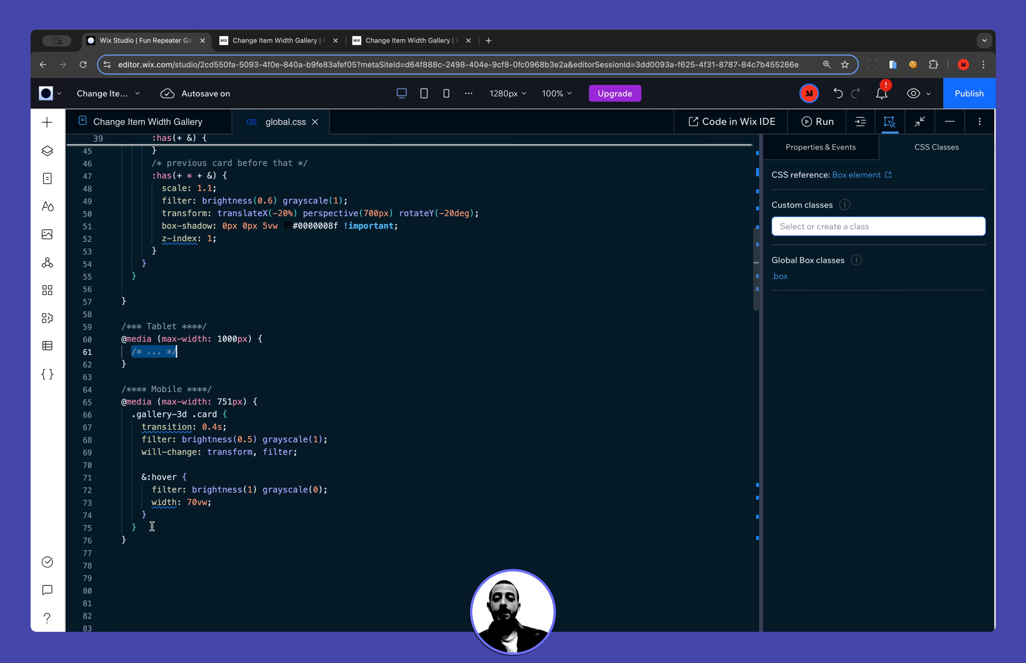
pyautogui.scroll(2, 187, 486)
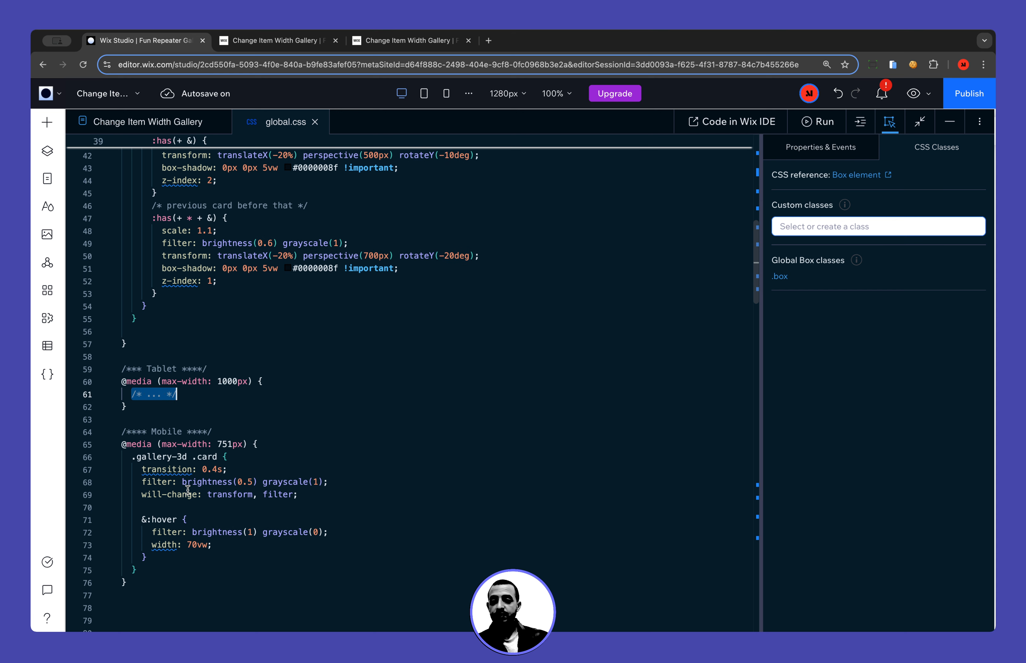
pyautogui.moveTo(162, 256); pyautogui.dragTo(495, 258)
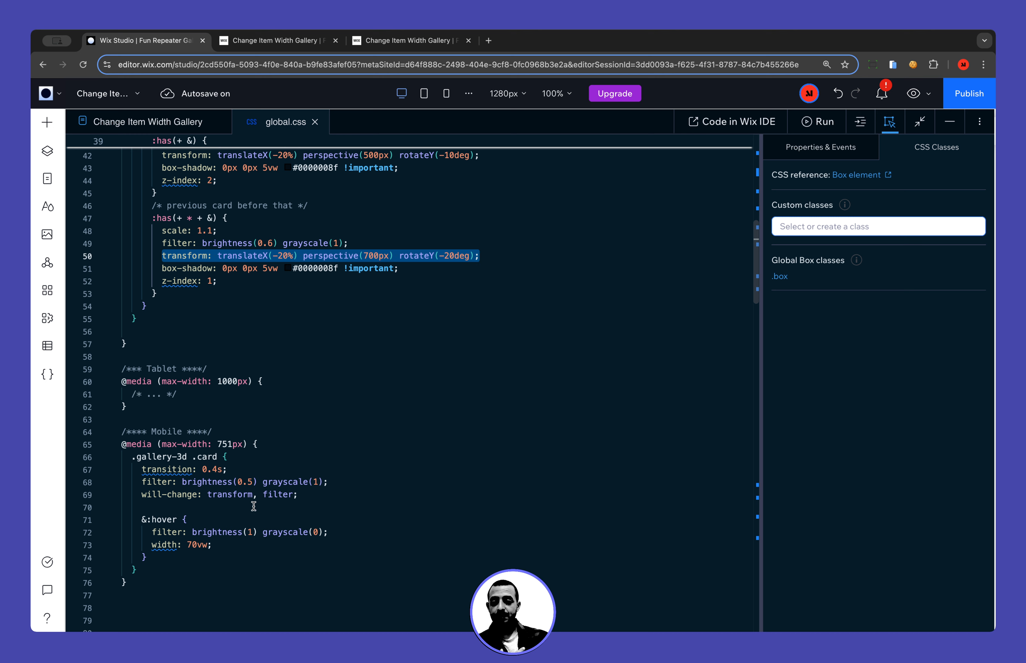
pyautogui.moveTo(148, 545); pyautogui.dragTo(229, 544)
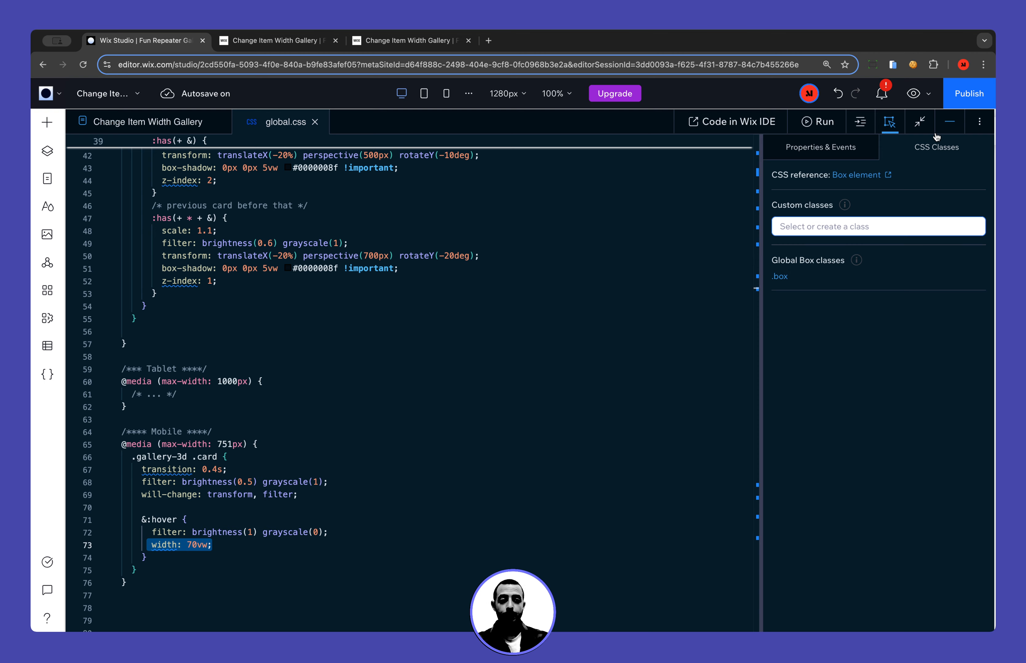
# Switch the canvas to the mobile breakpoint and preview the gallery's hover behaviour there.
pyautogui.click(949, 122)
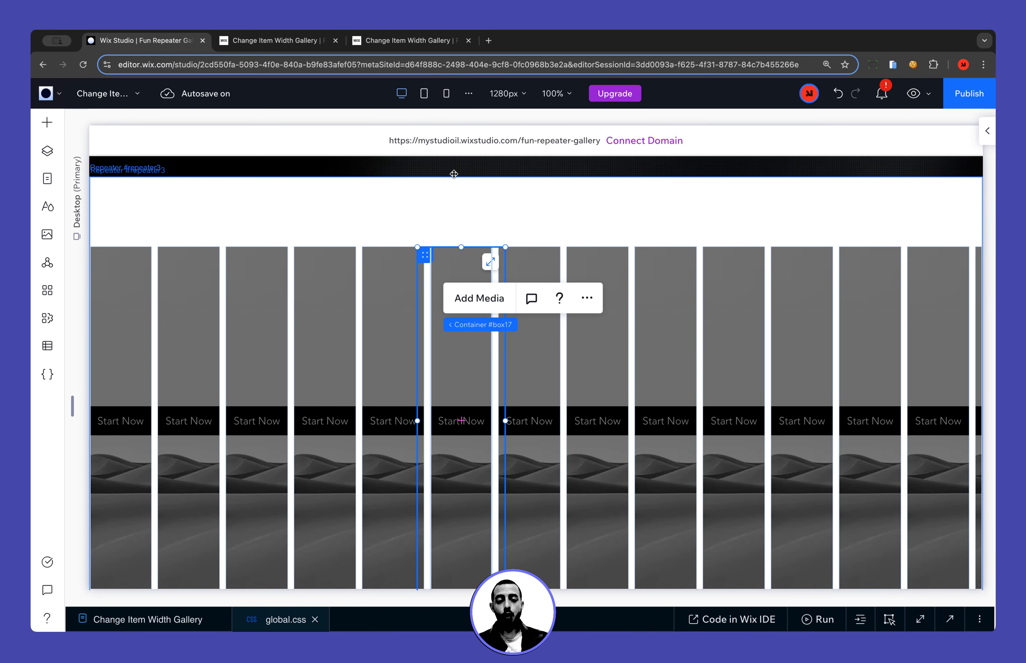
pyautogui.click(446, 93)
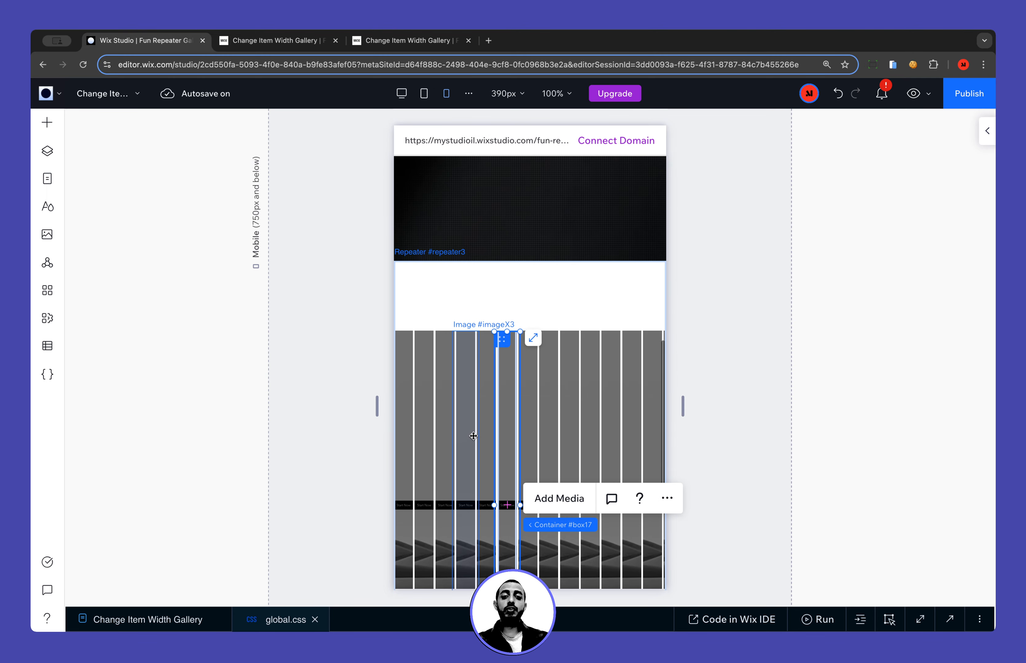
pyautogui.scroll(-4, 546, 426)
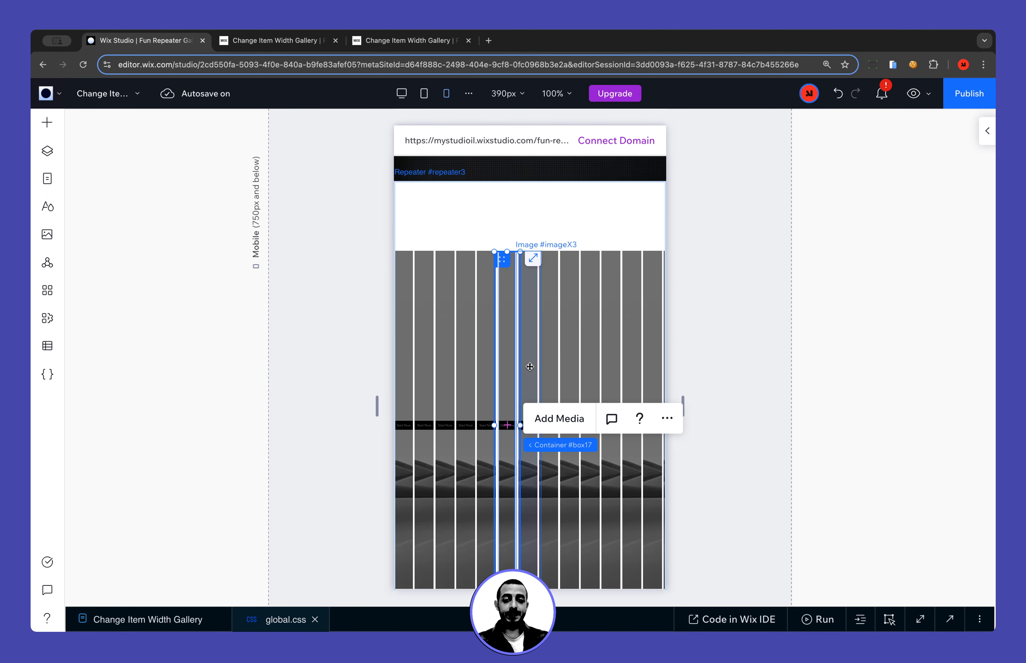
pyautogui.click(914, 93)
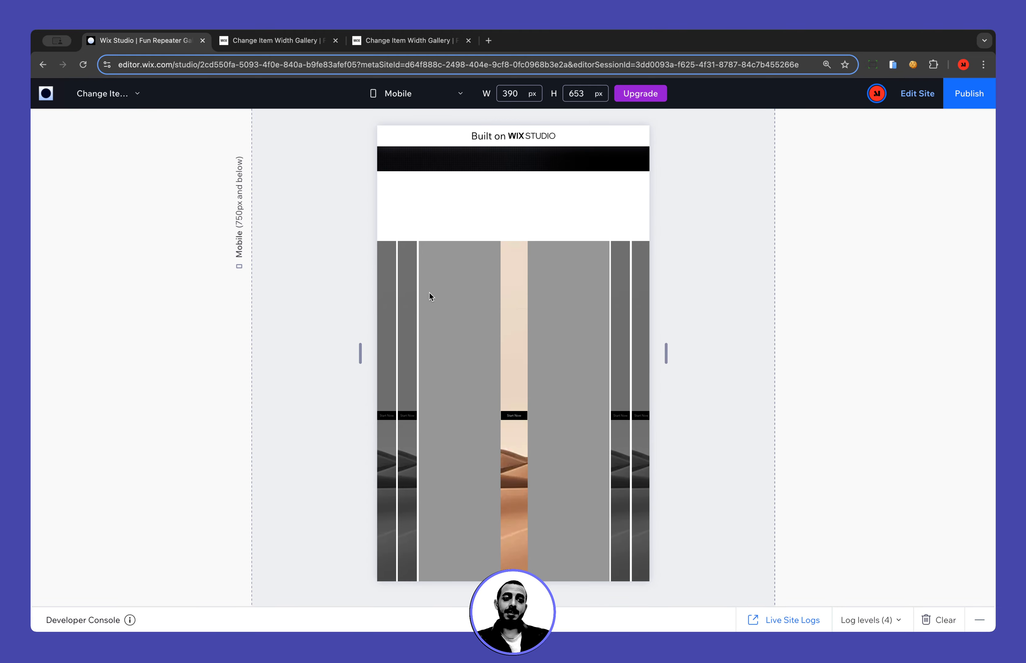
pyautogui.click(917, 93)
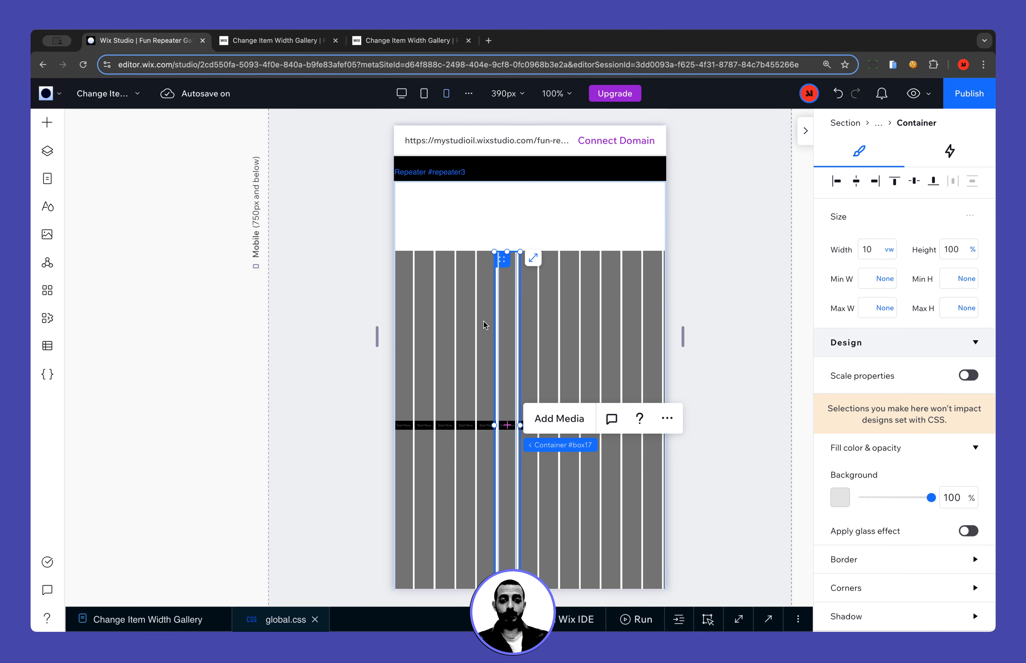
# Set the width of the container around the repeater image to 70 vw on the mobile breakpoint.
pyautogui.click(484, 314)
pyautogui.moveTo(283, 302)
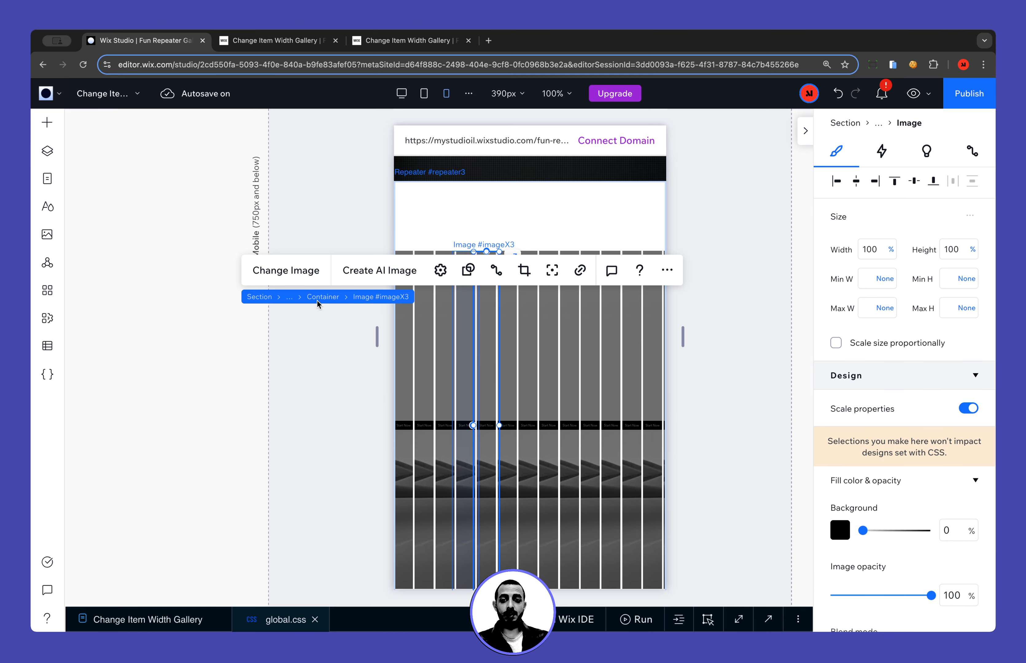
pyautogui.click(320, 297)
pyautogui.click(864, 256)
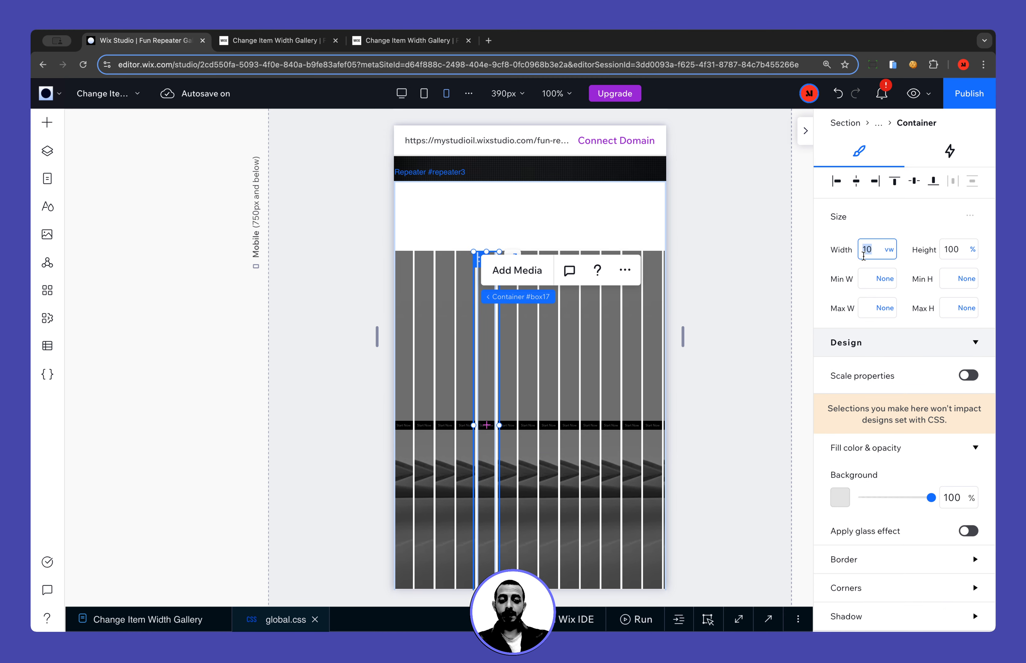
pyautogui.write('709')
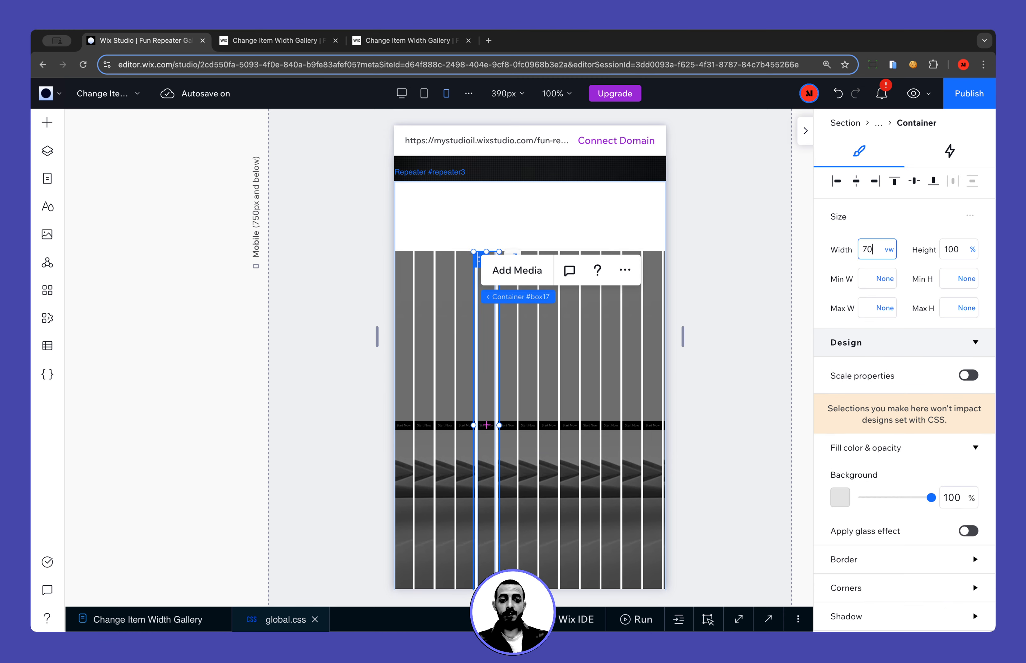
pyautogui.press('Return')
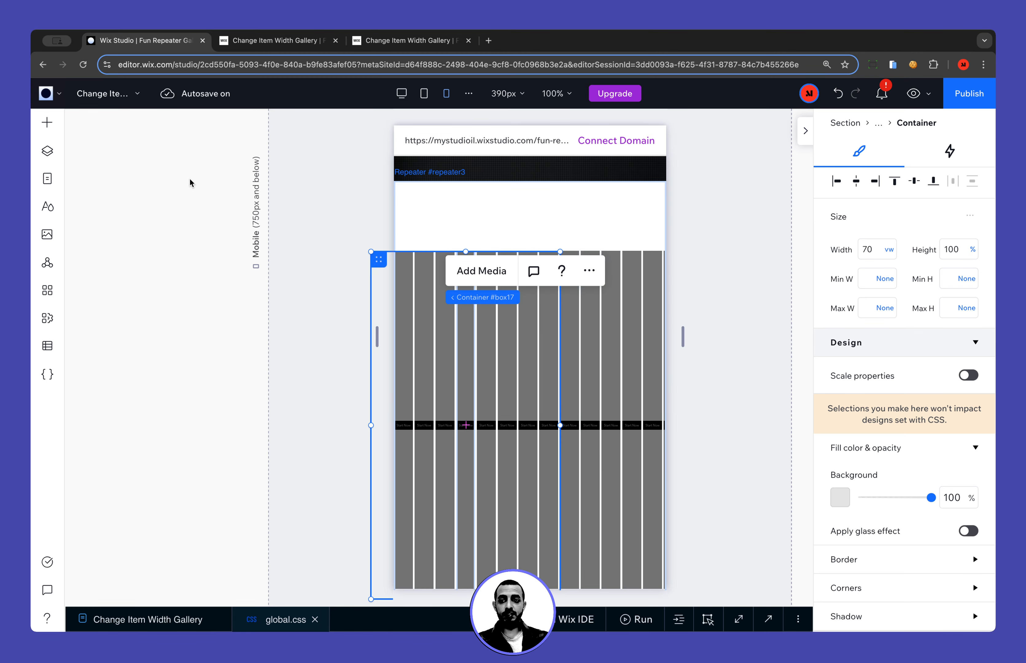
# Select the image inside the repeater item's Content Wrapper and set its width to 100%.
pyautogui.click(48, 151)
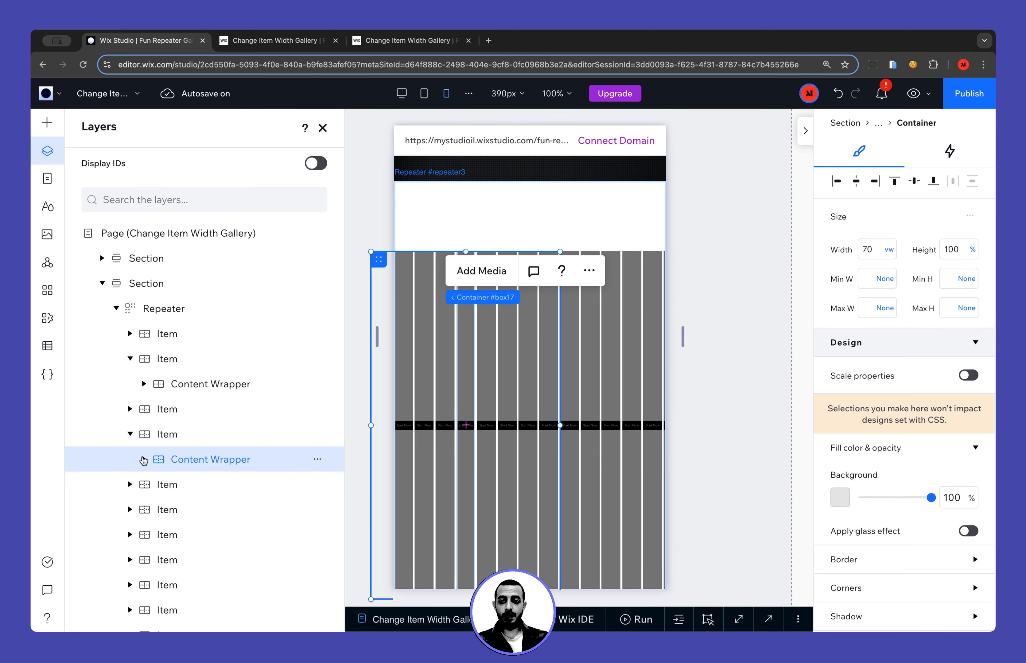
pyautogui.click(144, 460)
pyautogui.click(223, 508)
pyautogui.click(879, 253)
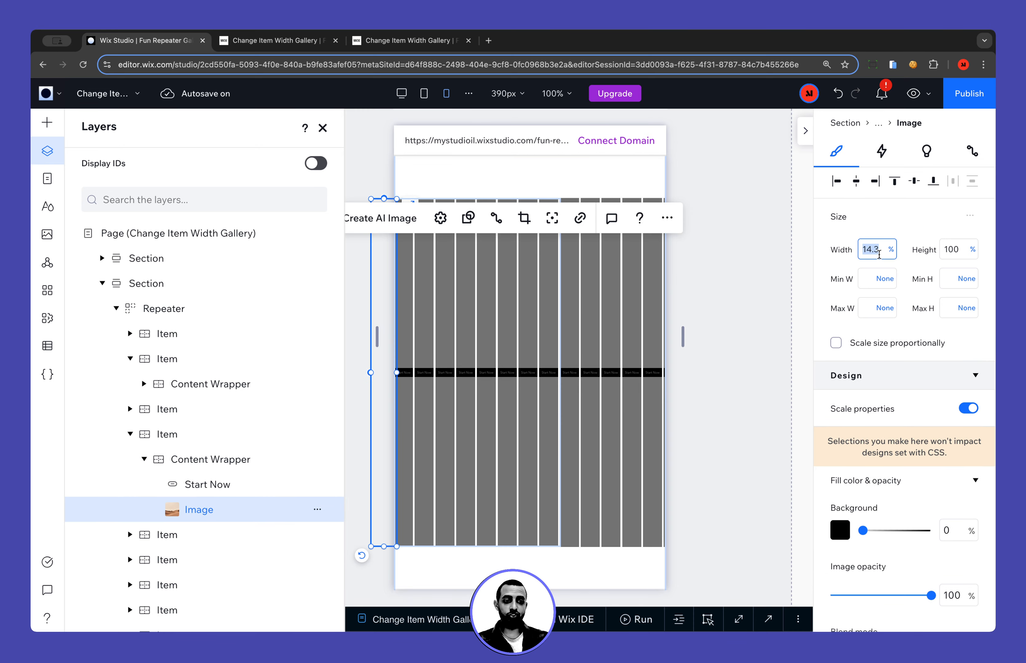
pyautogui.write('100')
pyautogui.press('Return')
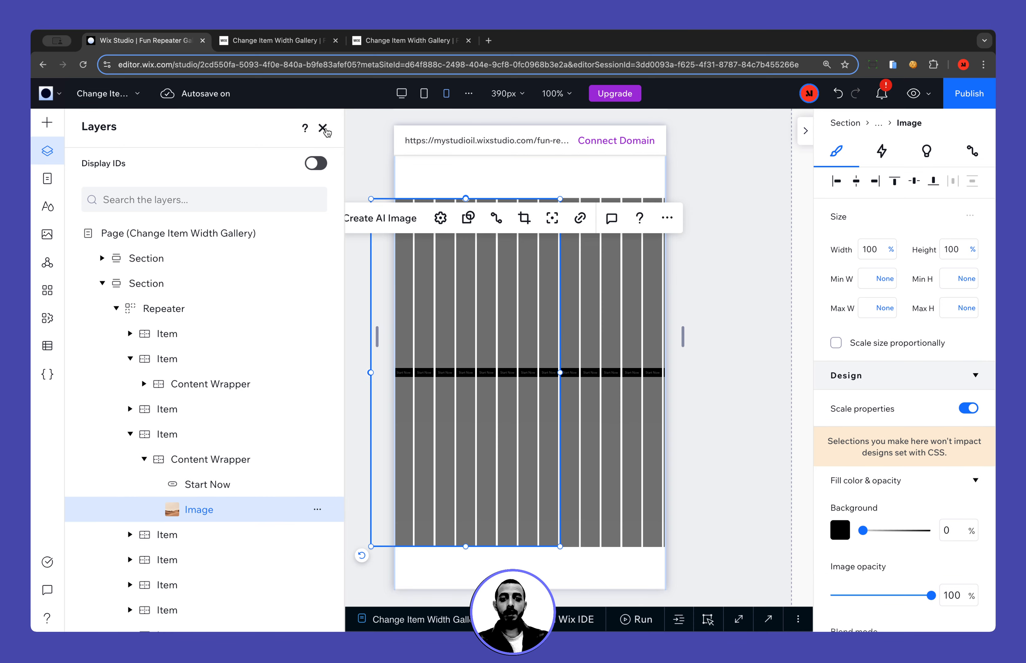
pyautogui.click(323, 128)
# Check the image's design and position settings, and preview the resized images in the mobile gallery.
pyautogui.scroll(-8, 919, 350)
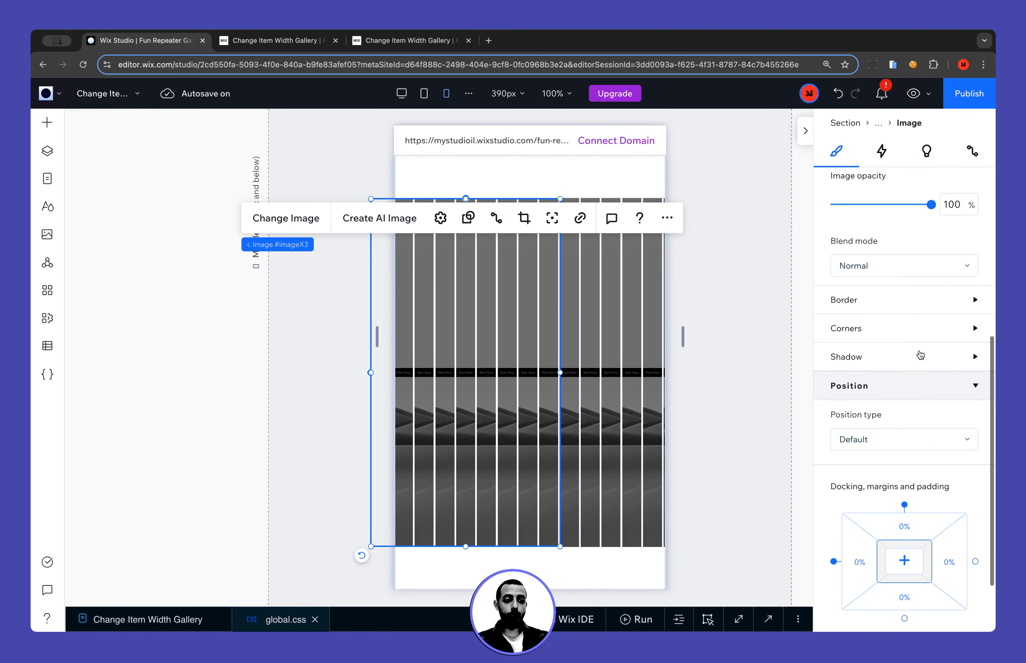
pyautogui.scroll(4, 919, 351)
pyautogui.scroll(-4, 919, 351)
pyautogui.scroll(8, 919, 351)
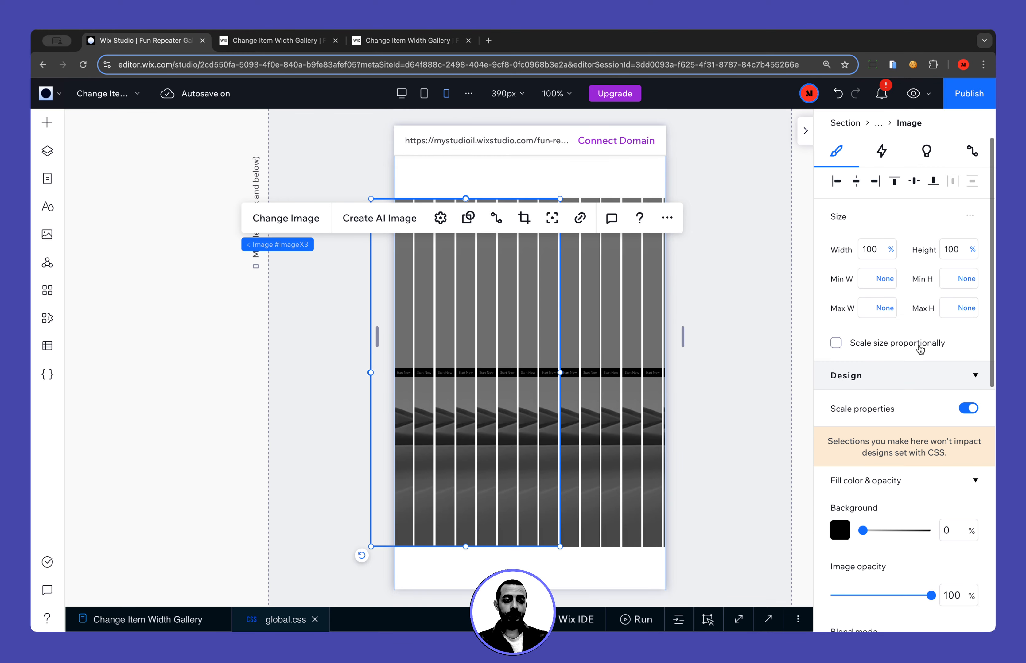
pyautogui.click(913, 93)
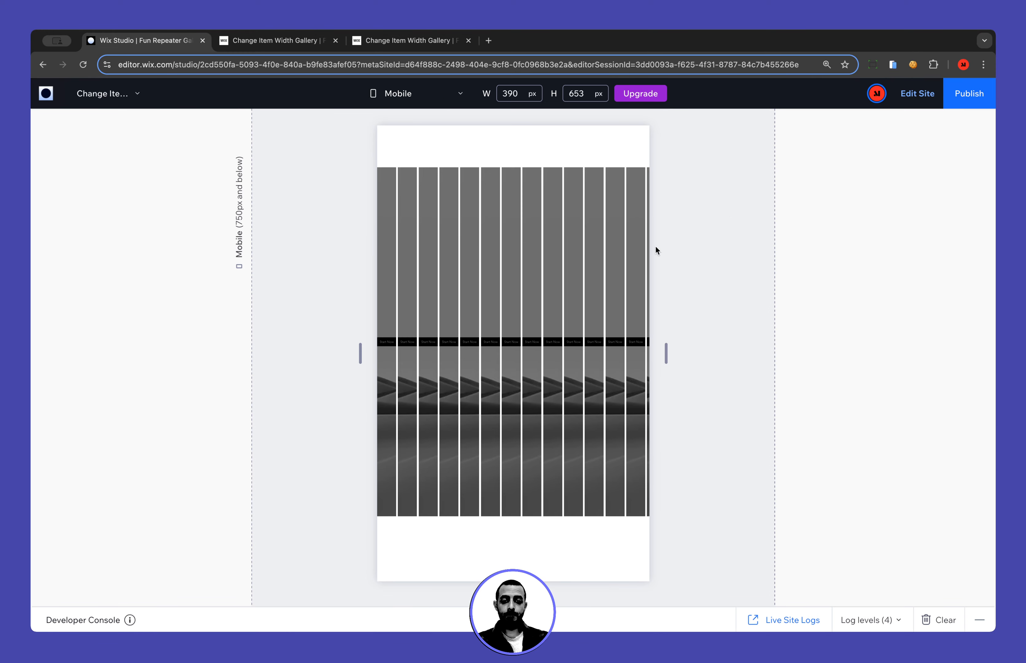
pyautogui.scroll(2, 516, 418)
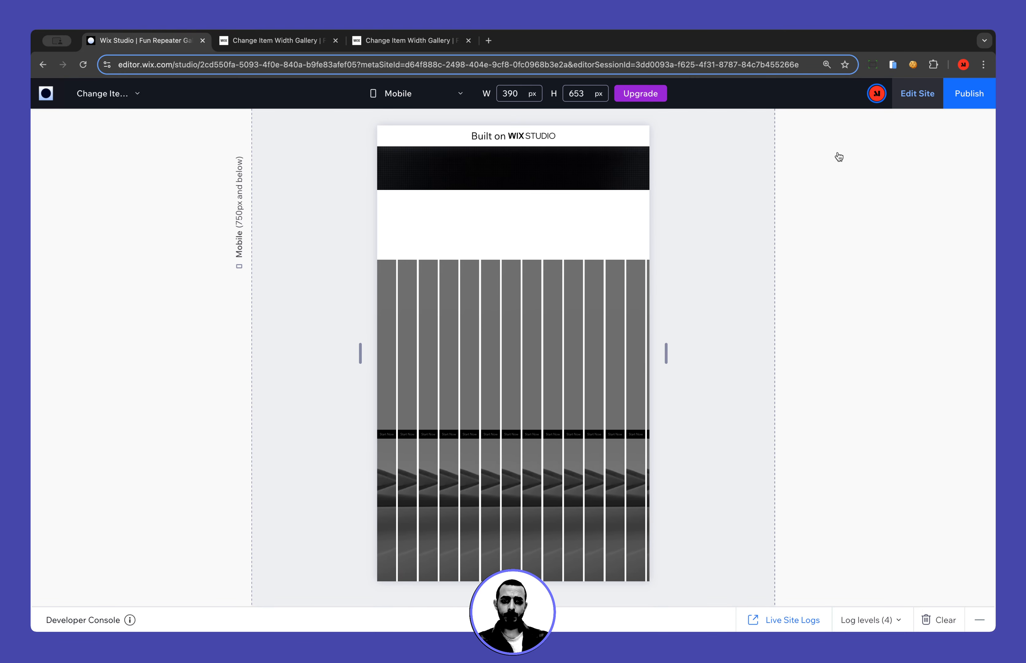
pyautogui.click(917, 93)
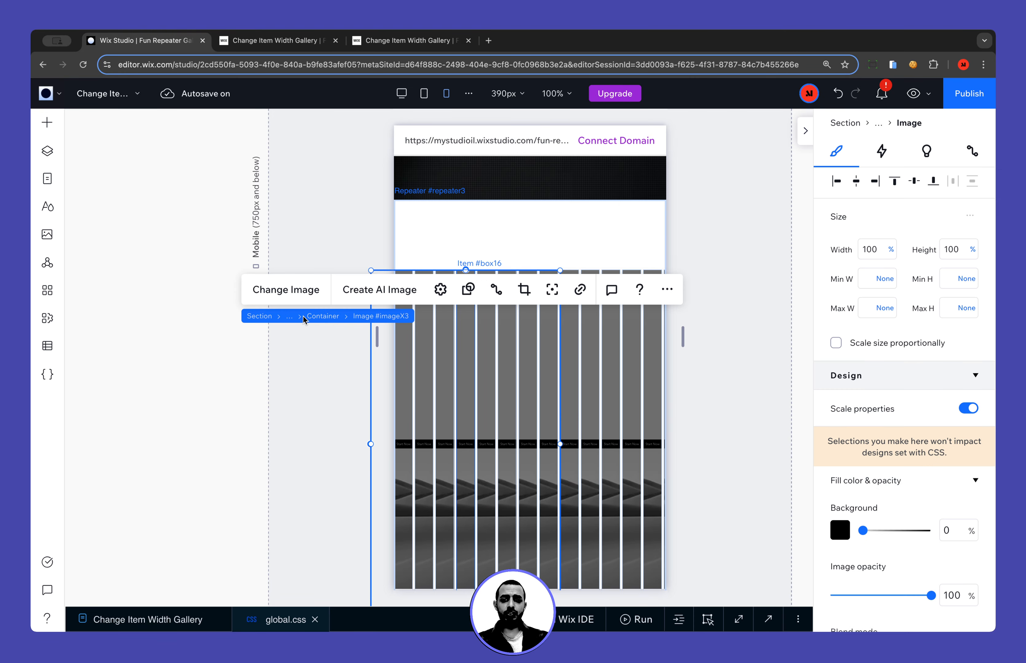
# Set the repeater item's width to 30 vw on the mobile breakpoint.
pyautogui.click(308, 317)
pyautogui.click(870, 261)
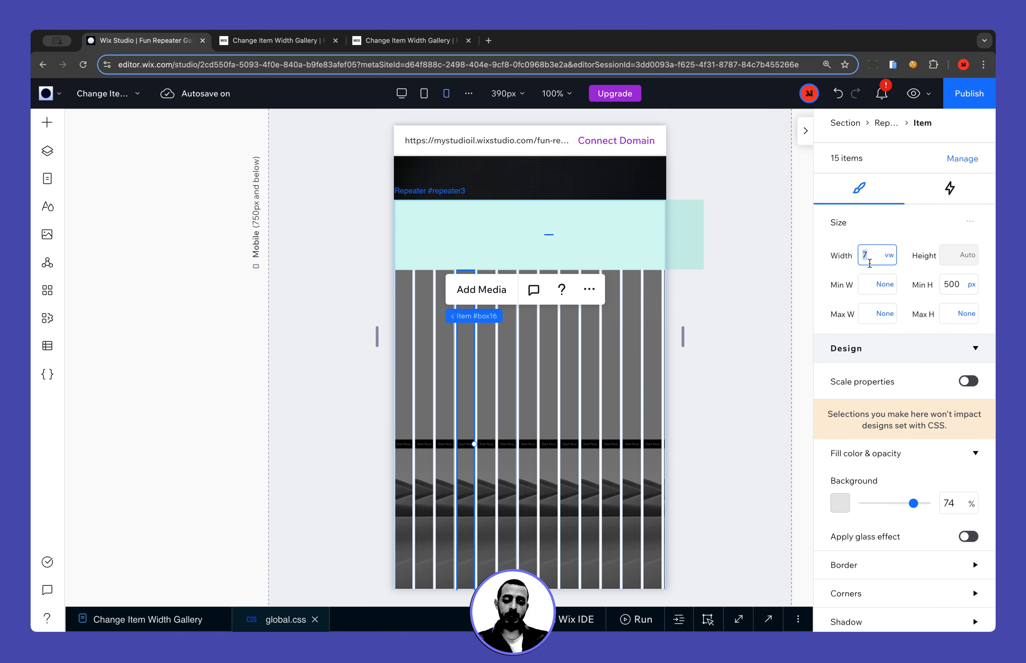
pyautogui.write('30')
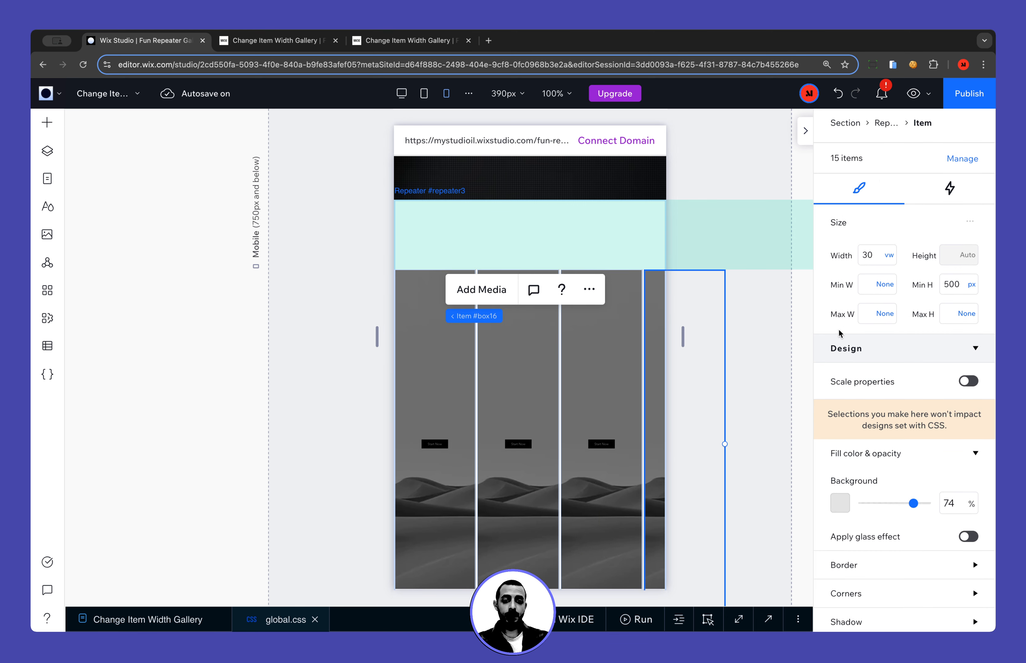
# Check the container's size inside the widened repeater item and preview the mobile gallery again.
pyautogui.click(533, 373)
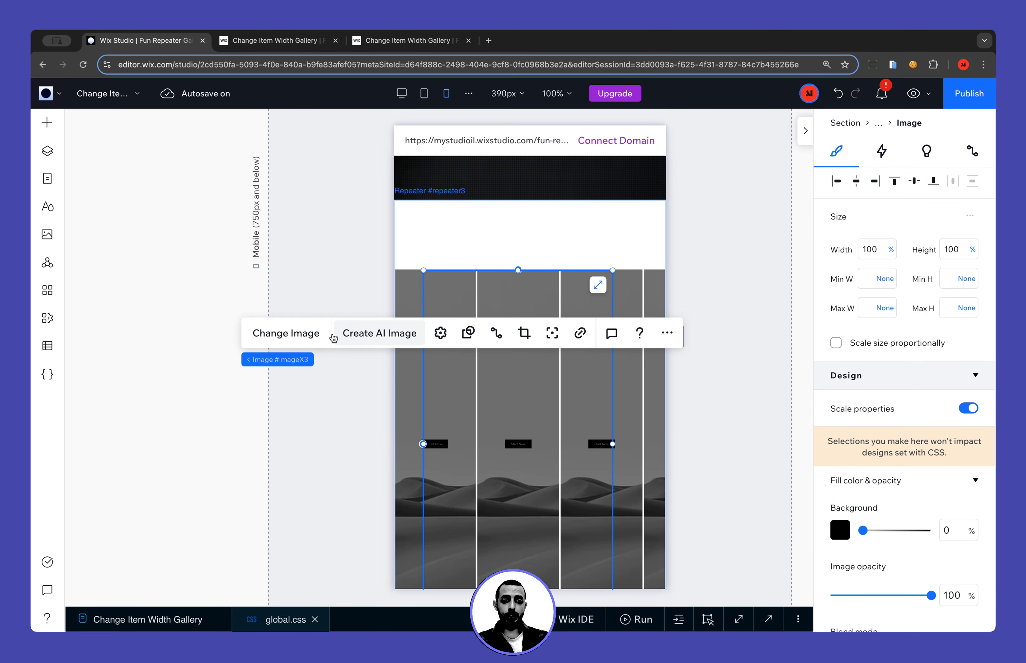
pyautogui.click(322, 361)
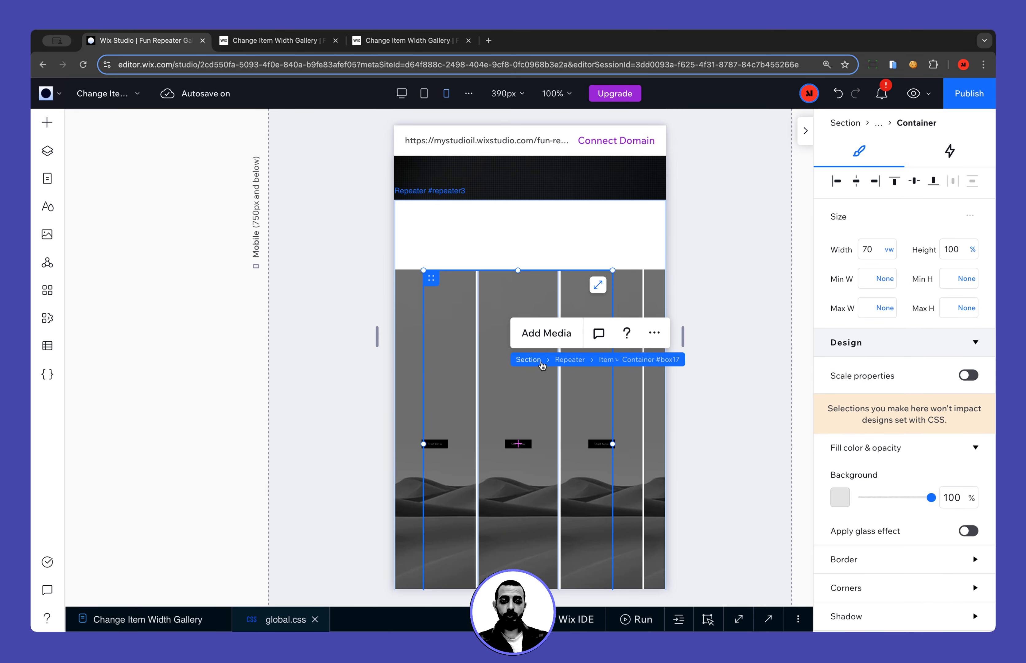
pyautogui.click(913, 93)
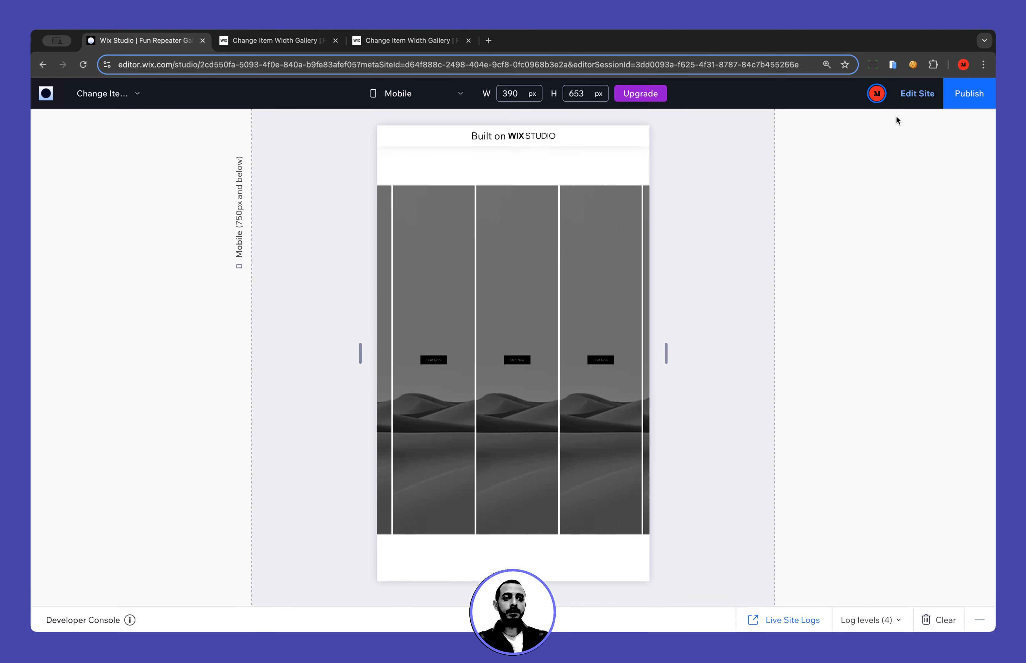
pyautogui.click(917, 103)
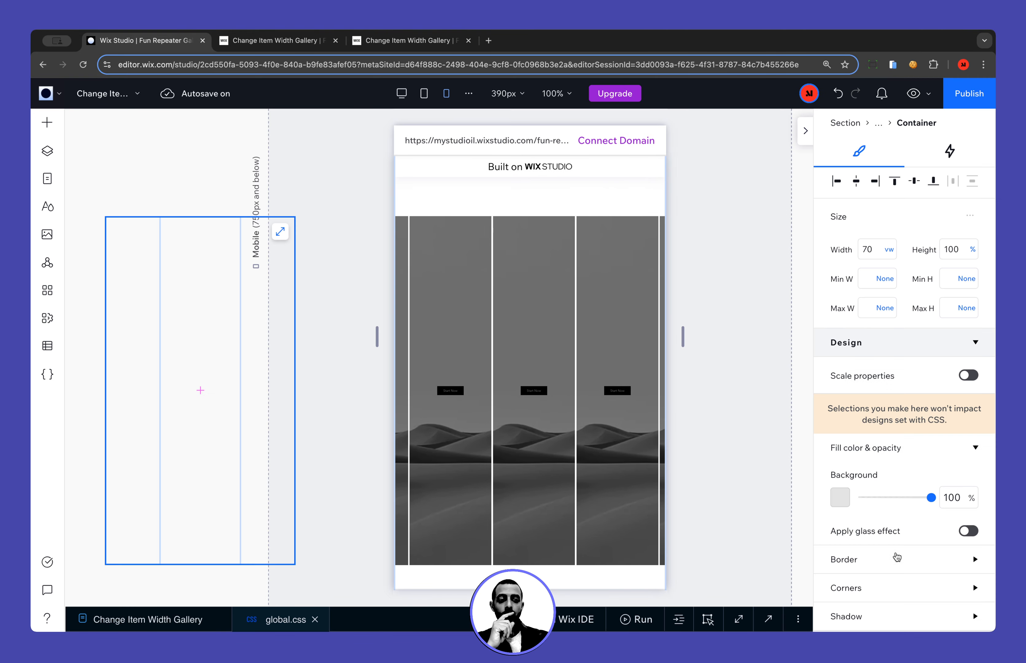
# Try removing transform from the will-change property of the mobile .gallery-3d .card rule in global.css, and undo the deletion.
pyautogui.click(743, 621)
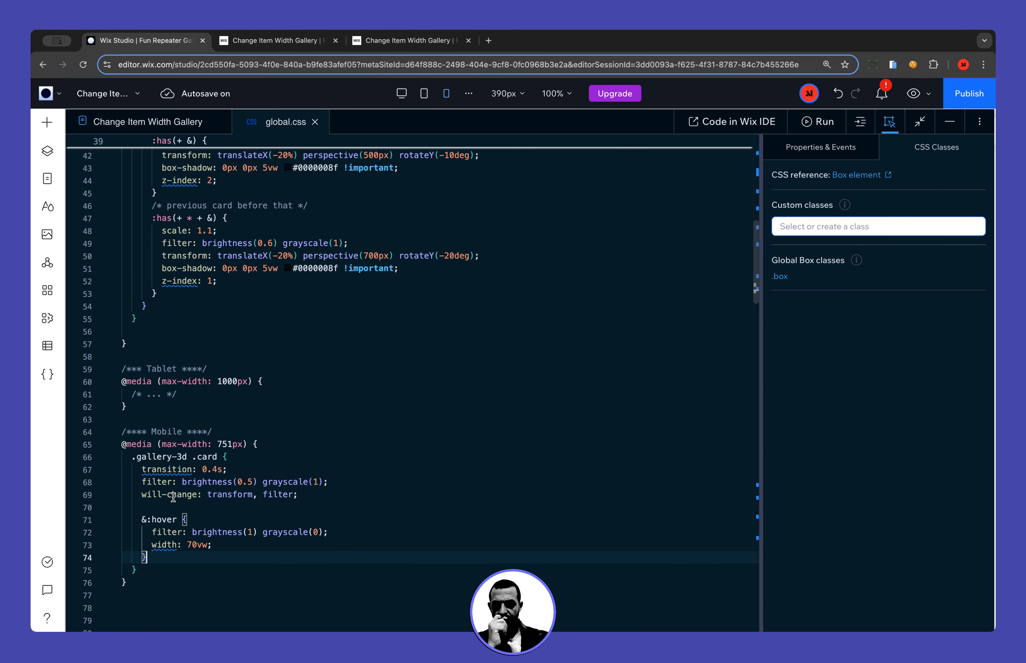
pyautogui.doubleClick(222, 494)
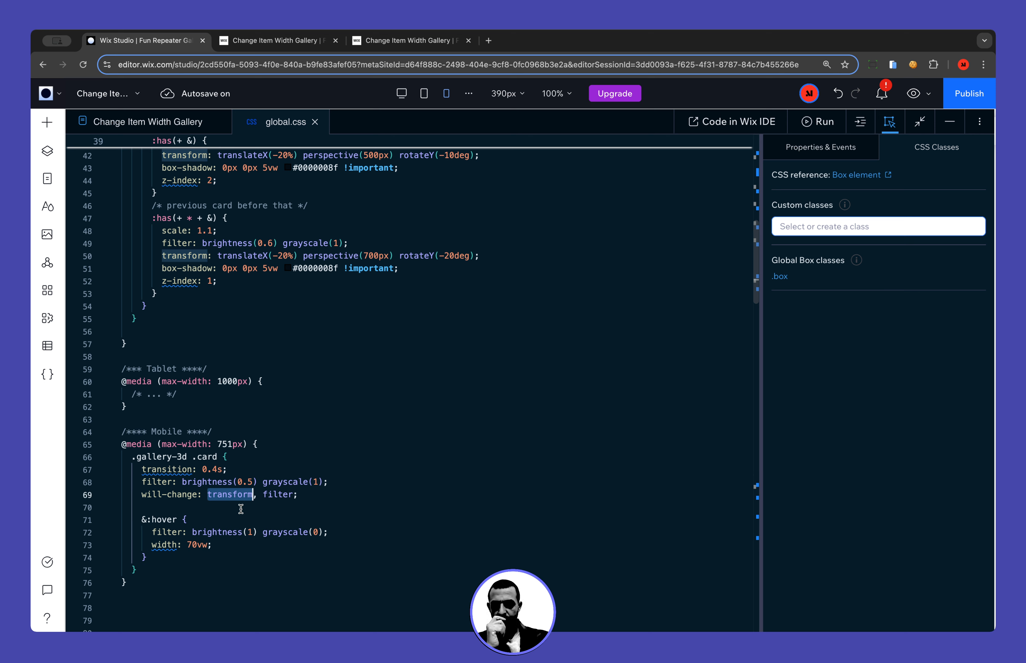
pyautogui.press('BackSpace')
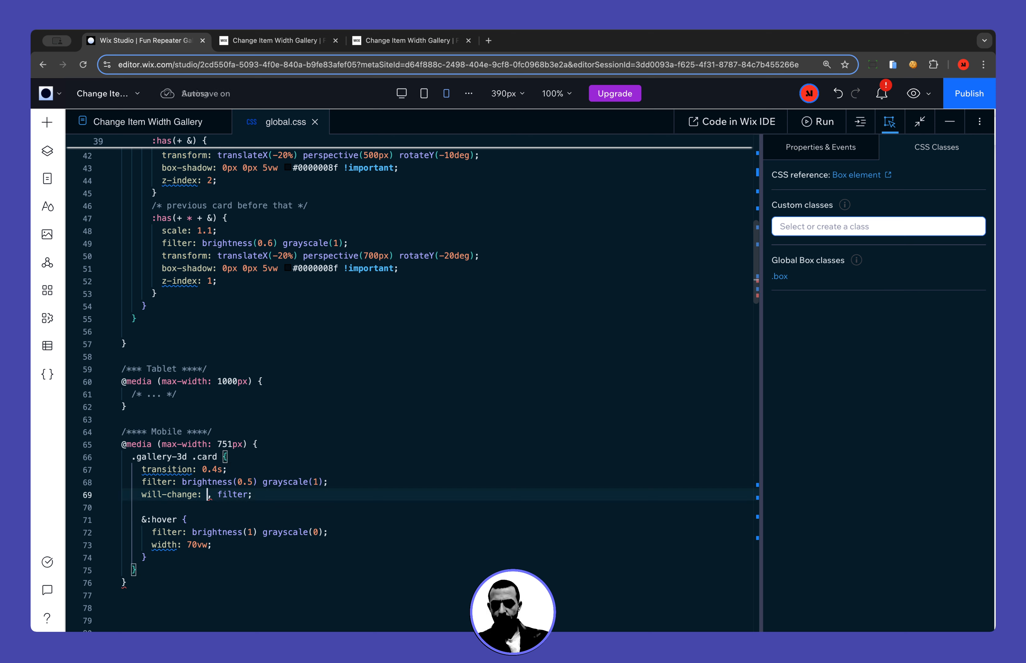
pyautogui.press('super+z')
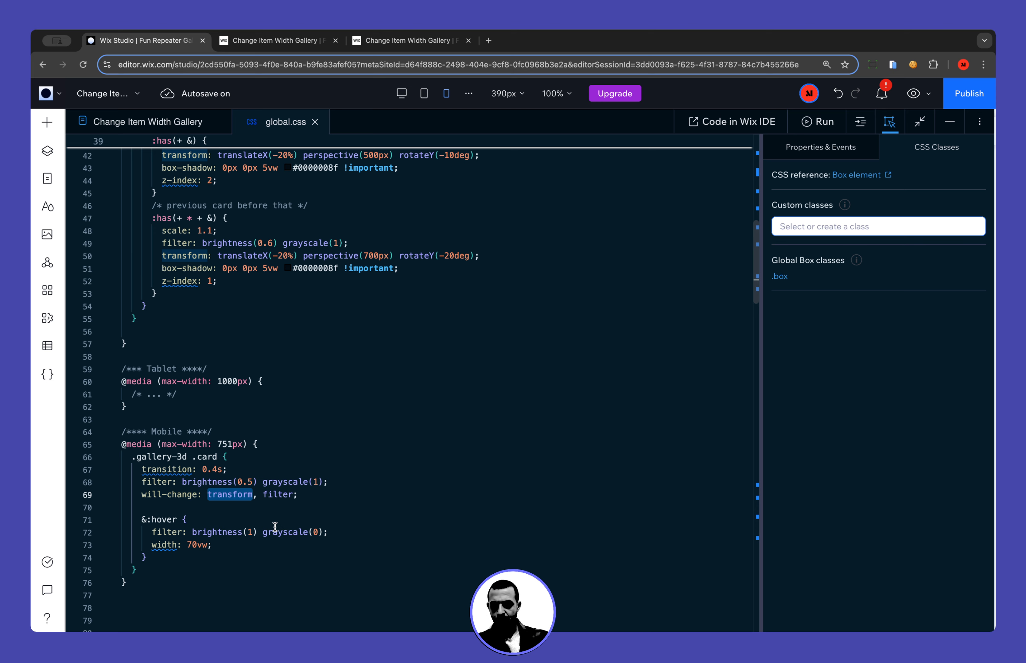
# Review the desktop 3D gallery rules in global.css, from the previous-card rules back to the opening media query.
pyautogui.scroll(5, 238, 548)
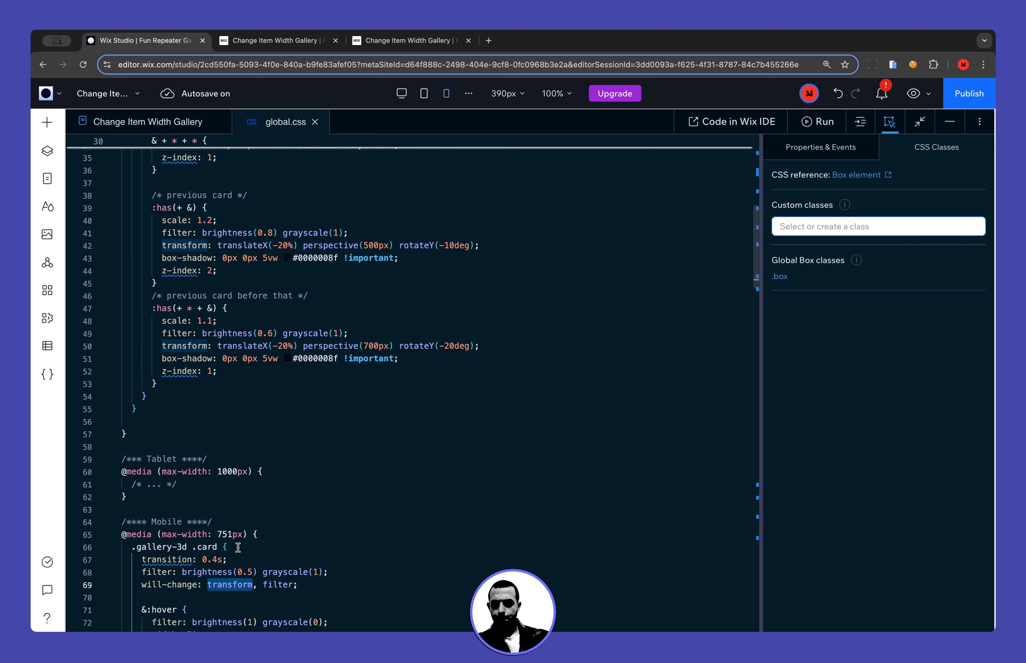
pyautogui.scroll(7, 238, 548)
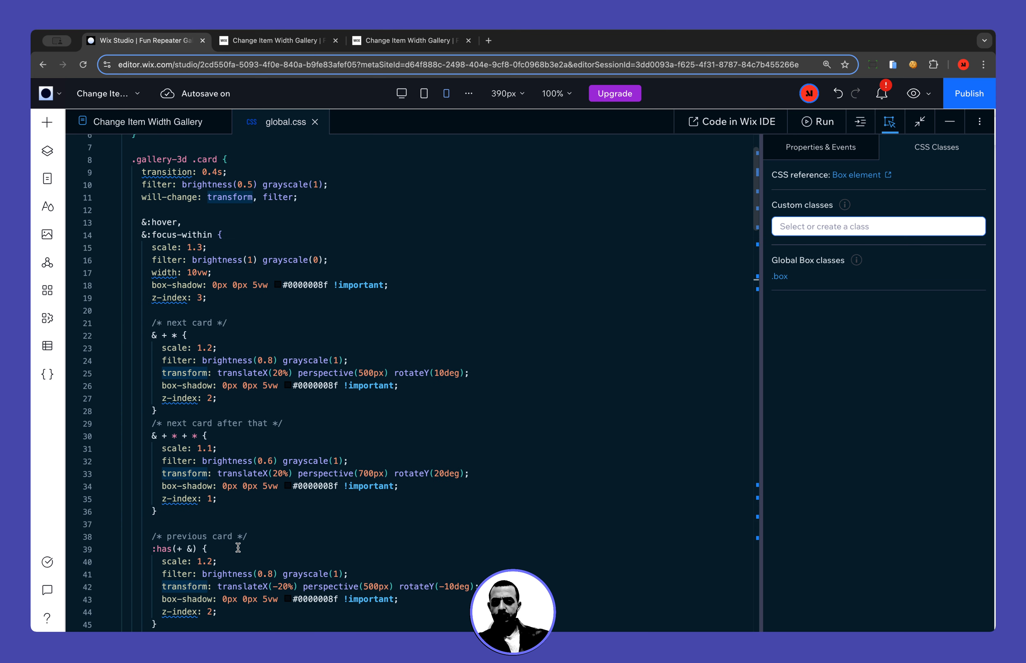
pyautogui.scroll(2, 238, 548)
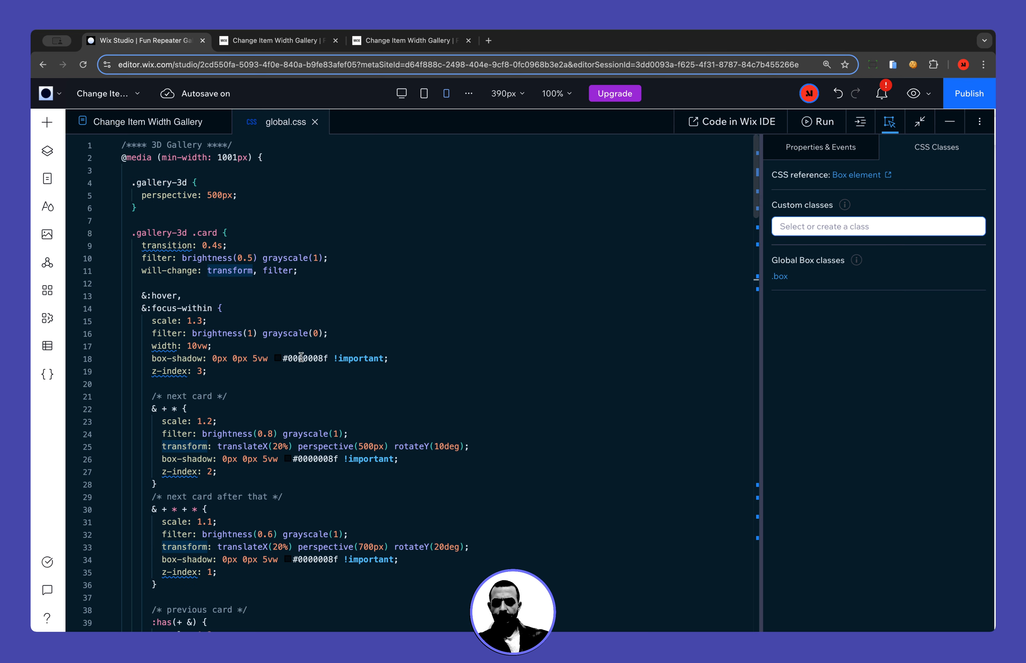
pyautogui.click(949, 122)
# Compare the published Tech Collection gallery with the published Portrait Gallery page.
pyautogui.click(289, 41)
pyautogui.scroll(-5, 405, 259)
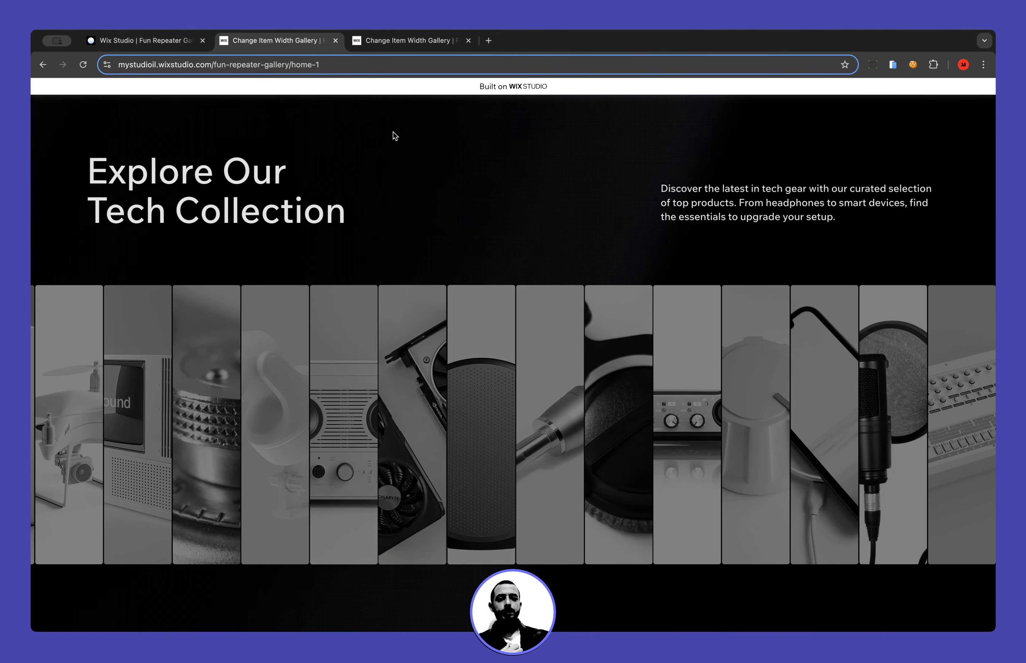
pyautogui.click(391, 42)
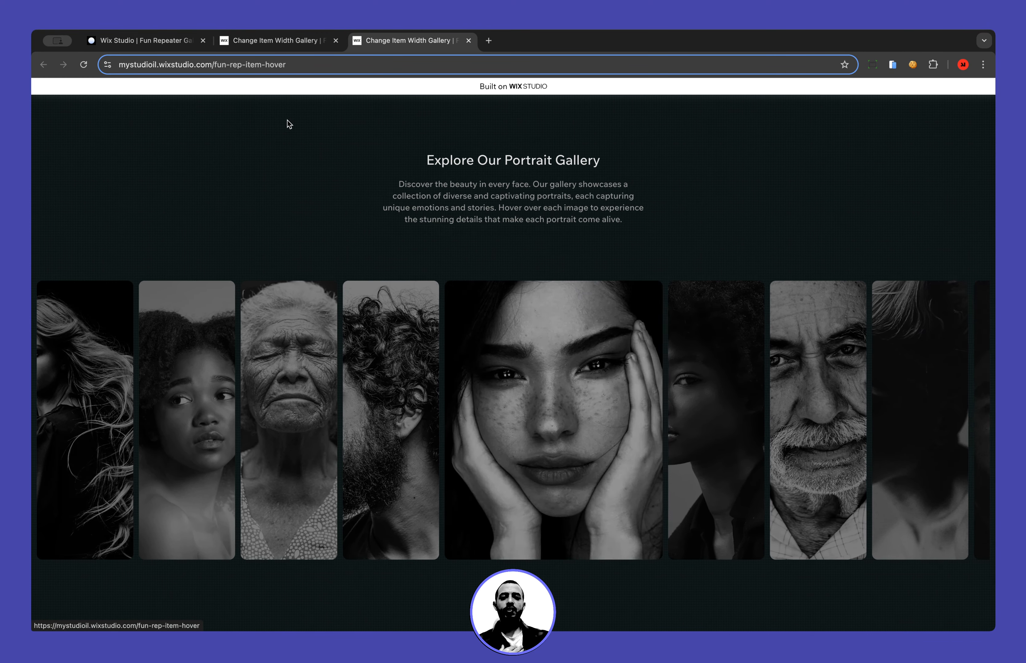
pyautogui.click(289, 40)
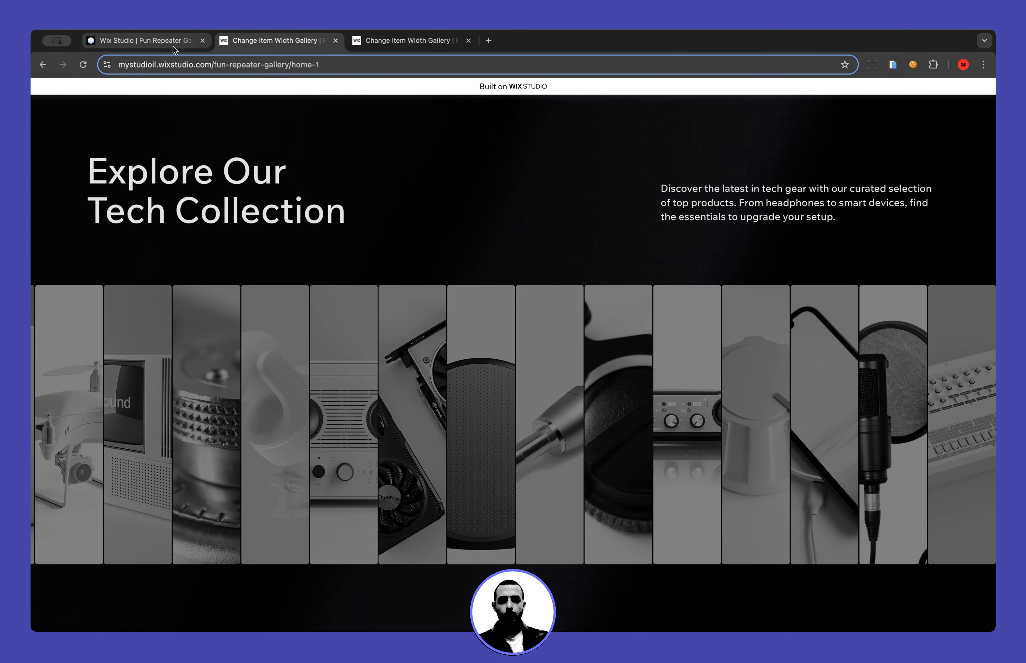
# Return to global.css in the Wix Studio editor and examine the desktop .gallery-3d .card selector and its brightness and grayscale filter.
pyautogui.click(173, 45)
pyautogui.click(918, 618)
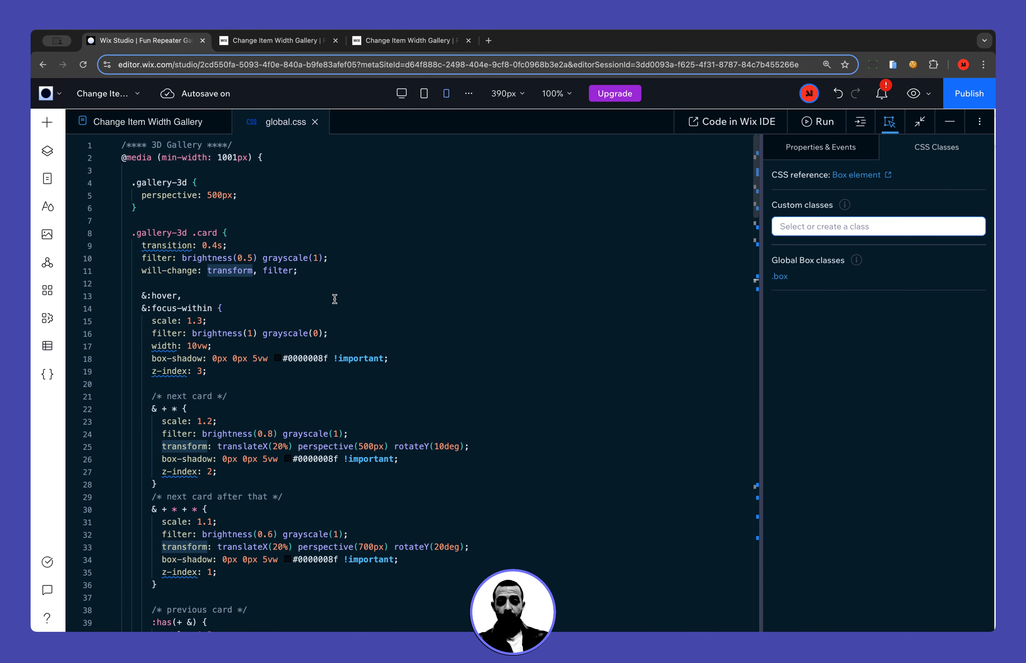
pyautogui.click(249, 257)
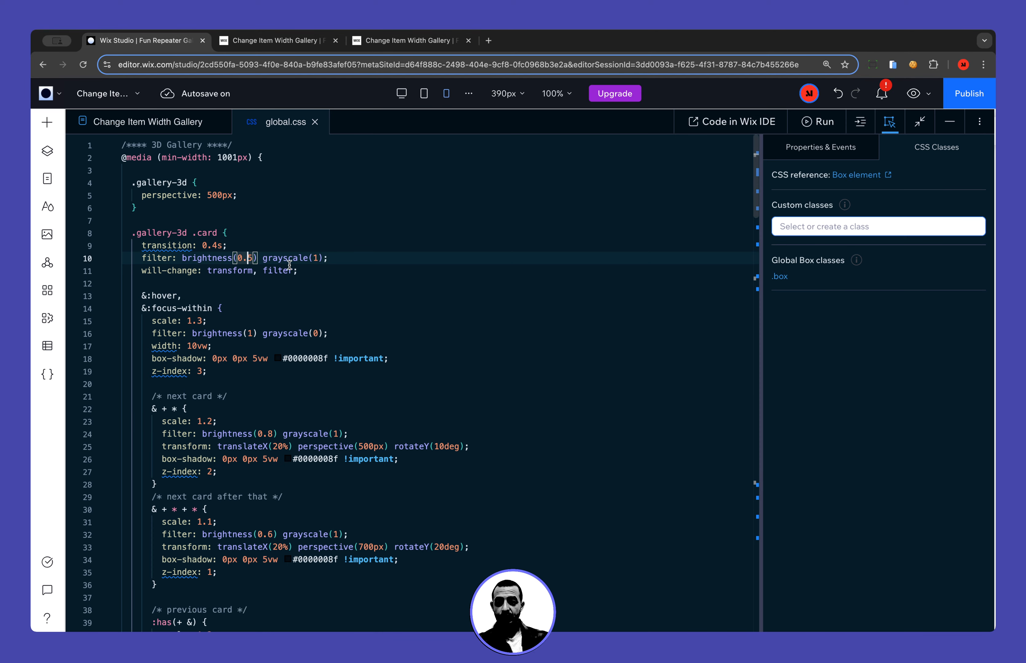
pyautogui.click(349, 254)
pyautogui.hotkey('shift', 'Home')
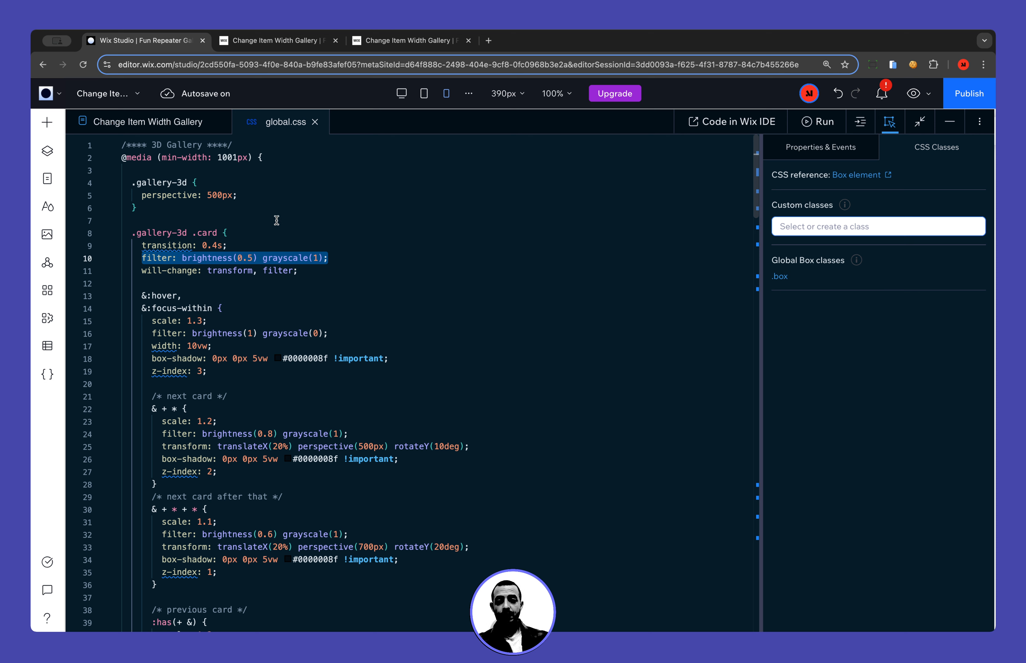
pyautogui.moveTo(136, 232); pyautogui.dragTo(225, 233)
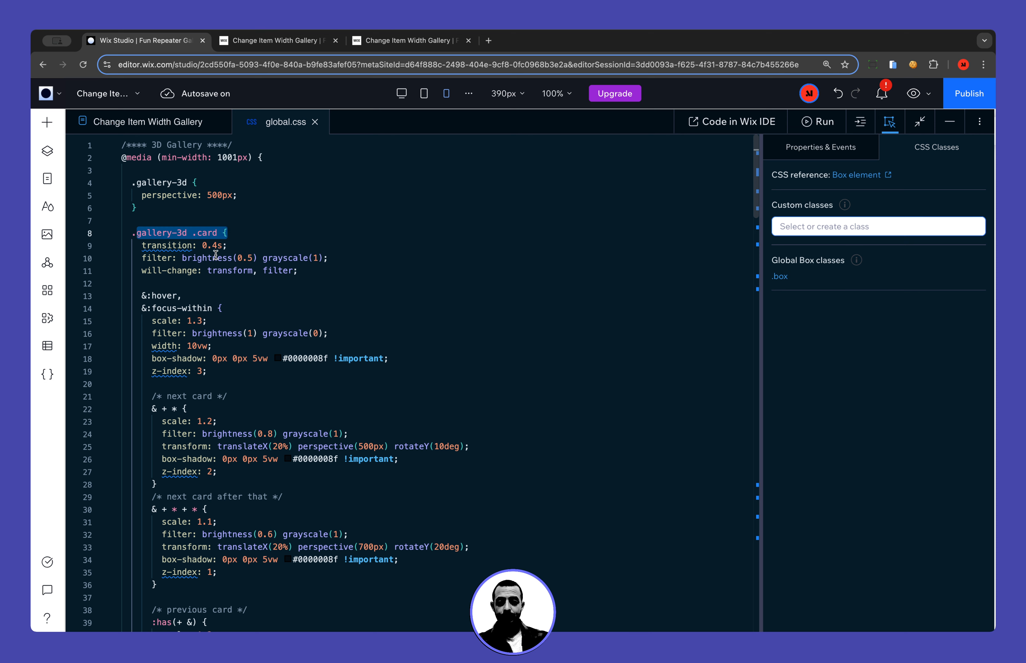
pyautogui.moveTo(142, 258); pyautogui.dragTo(330, 257)
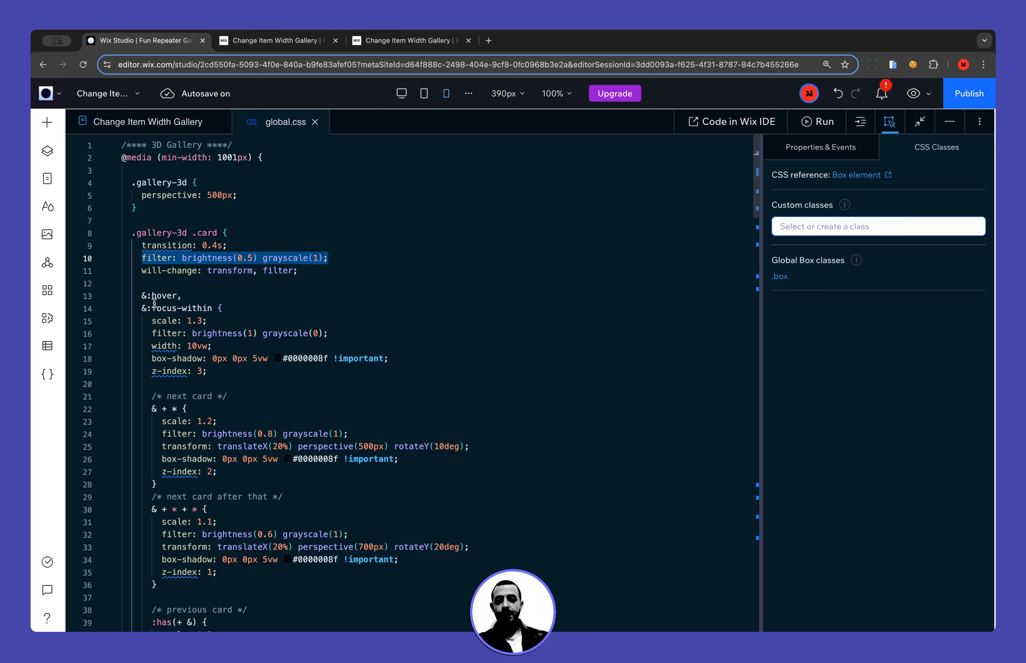
pyautogui.click(342, 259)
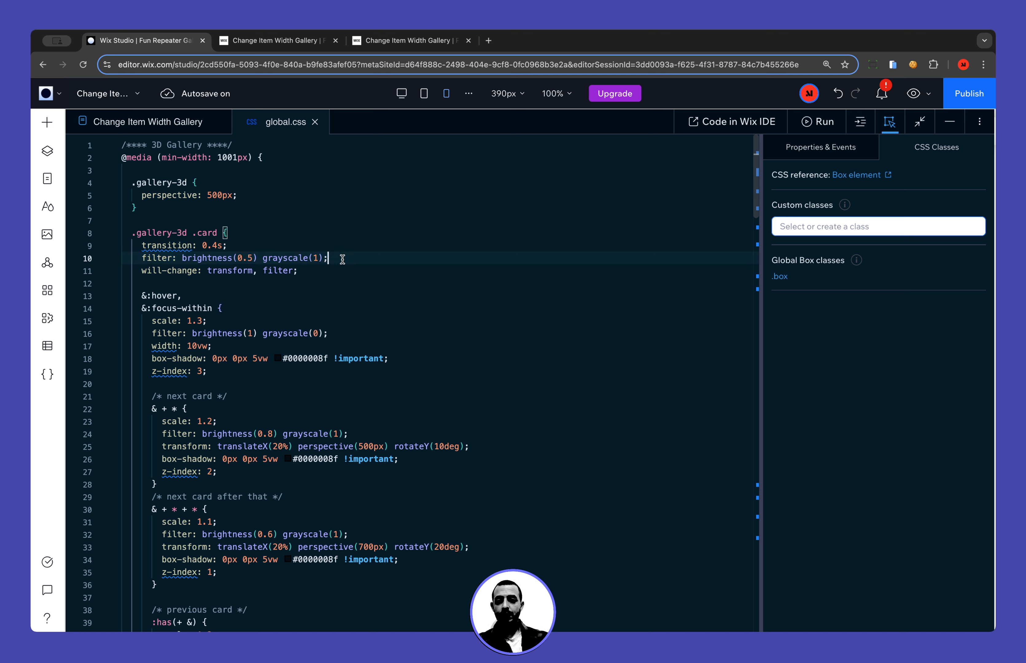
pyautogui.hotkey('shift', 'Home')
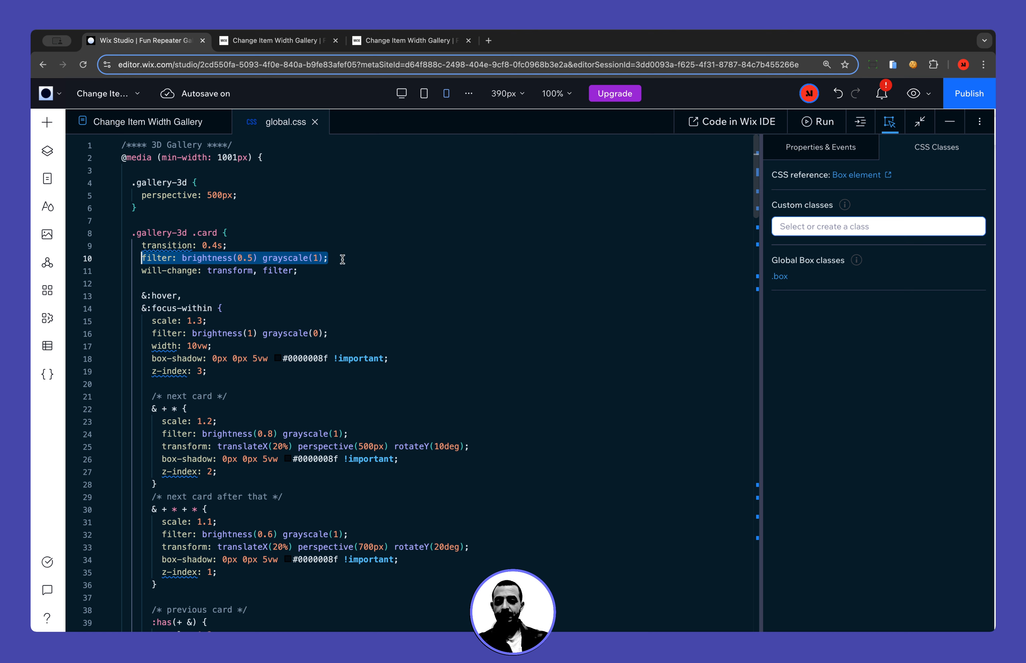
# Examine the grayscale value in the filter of the desktop card's hover and focus-within rule.
pyautogui.click(313, 333)
pyautogui.doubleClick(317, 333)
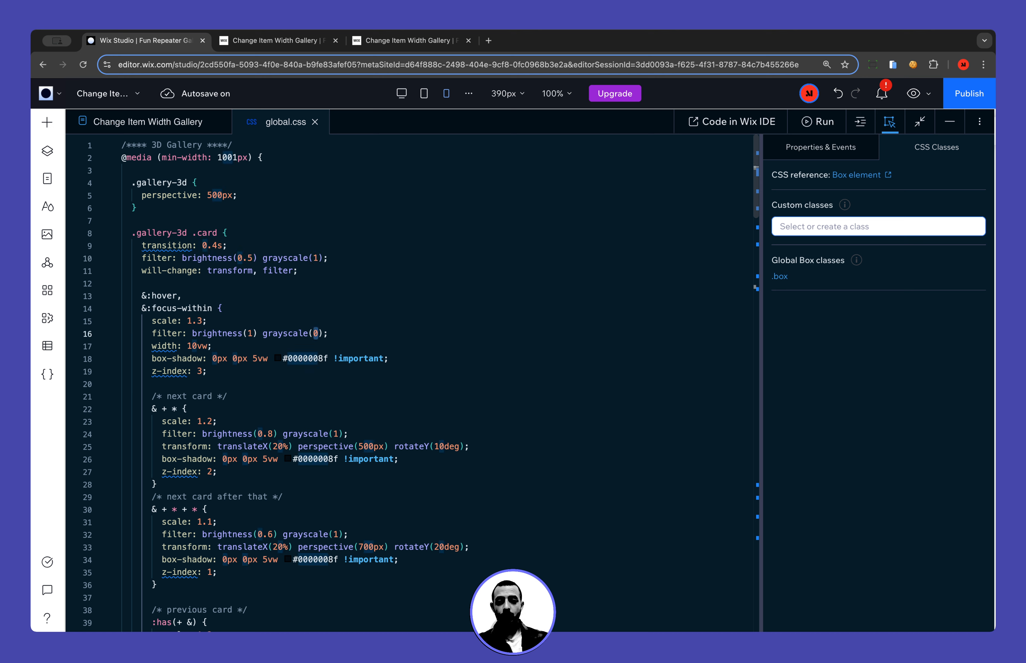
pyautogui.click(278, 296)
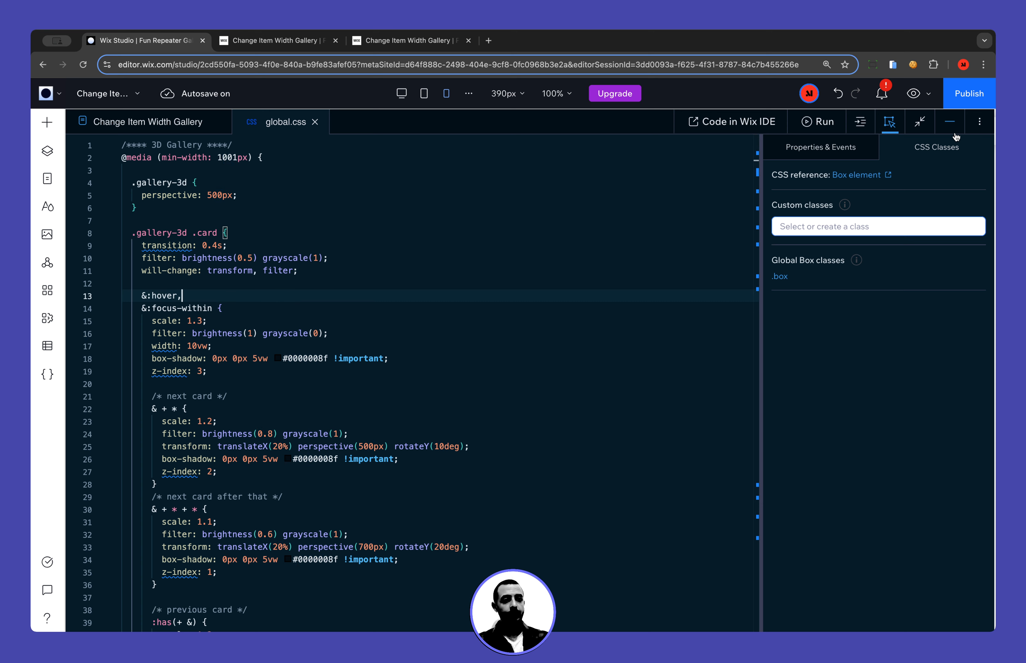
# Minimize the code and test the card hover effect on the graphics card image in the published Tech Collection gallery.
pyautogui.click(949, 122)
pyautogui.click(479, 140)
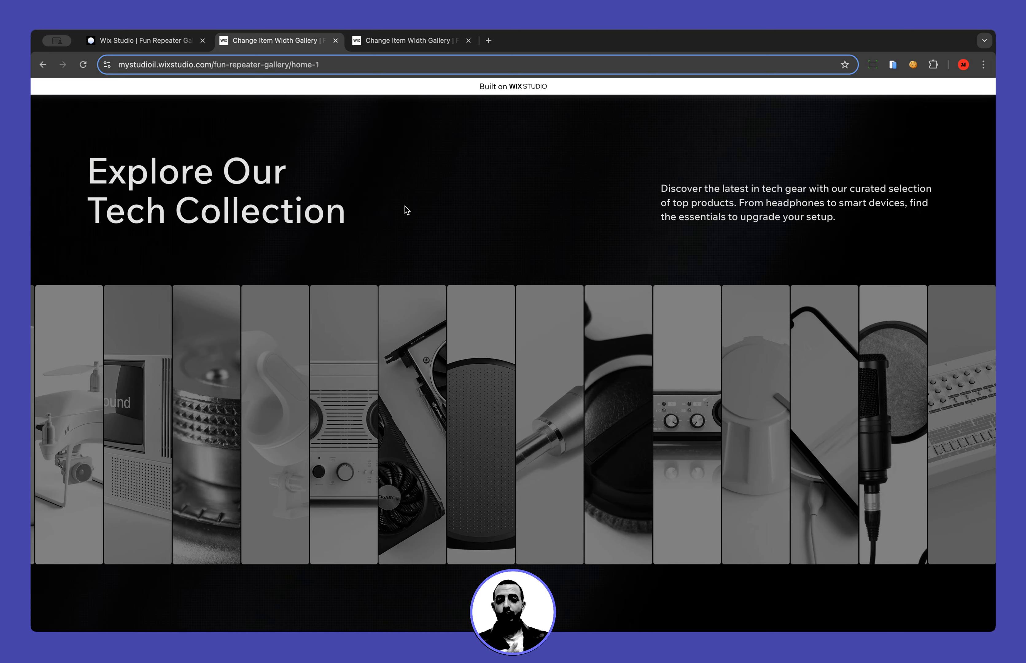
pyautogui.moveTo(461, 428)
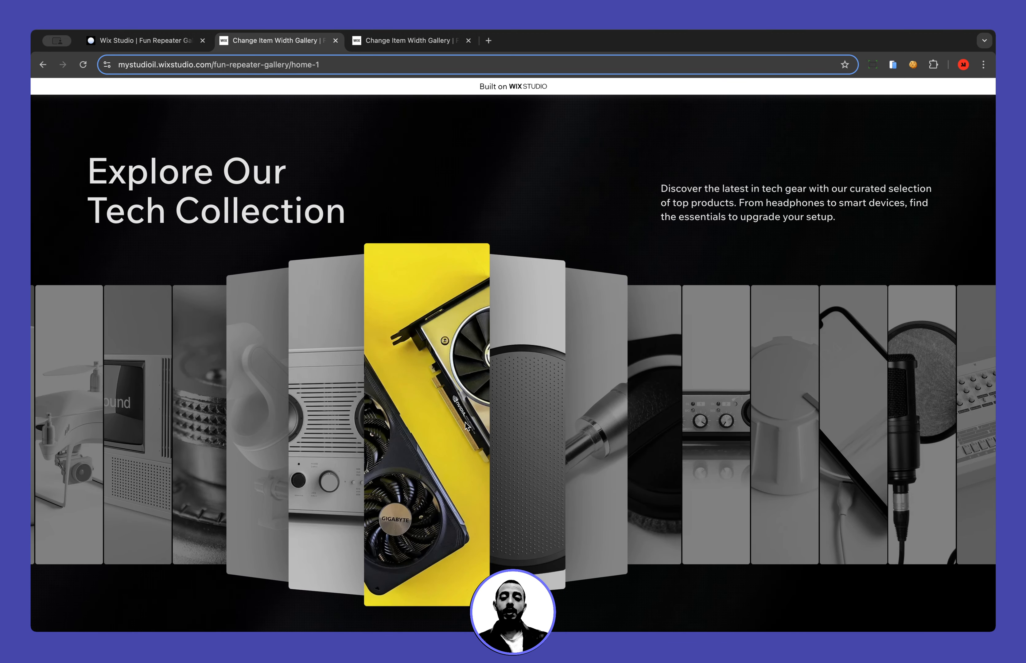